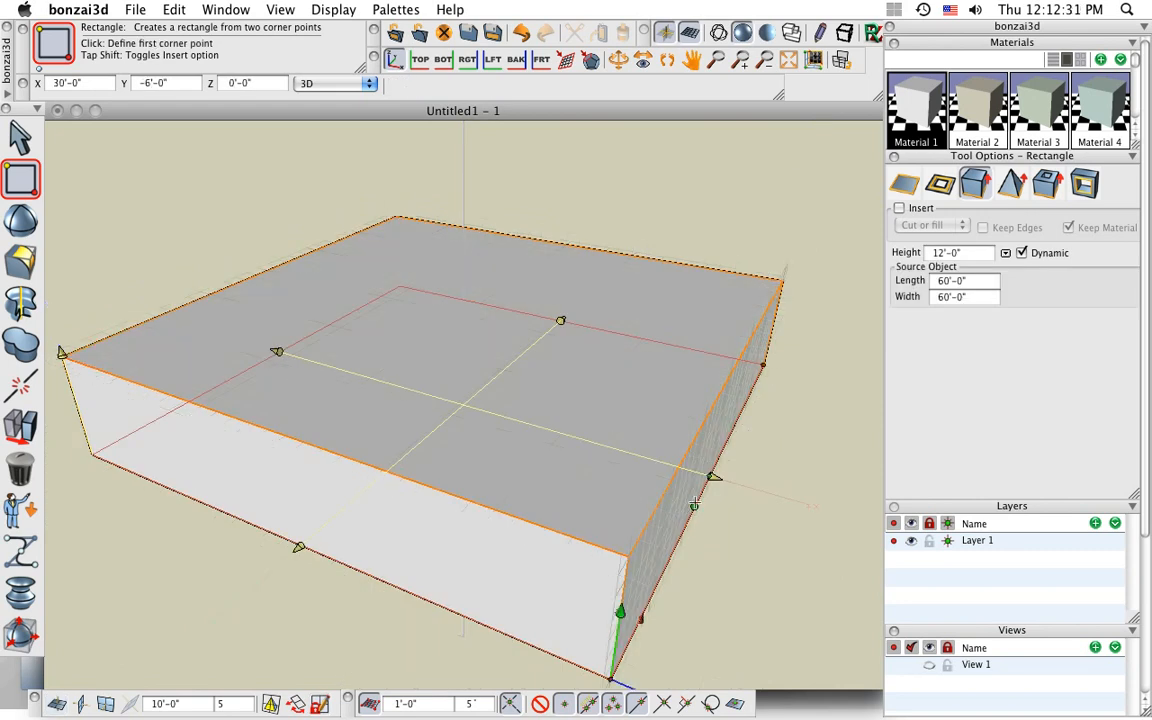
Finish adjusting the large 60' by 60' box by its handles and deselect it.
mouse_move(709, 480)
left_mouse_down()
mouse_move(487, 427)
mouse_move(681, 482)
mouse_move(713, 477)
left_mouse_up()
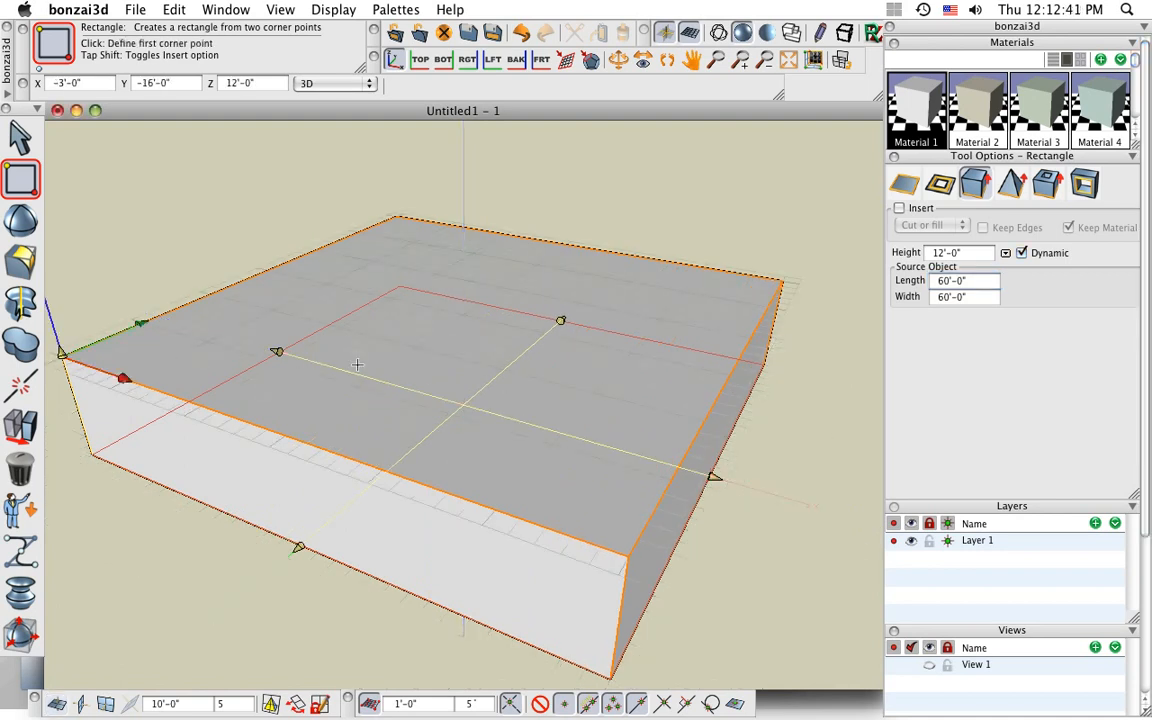
mouse_move(24, 176)
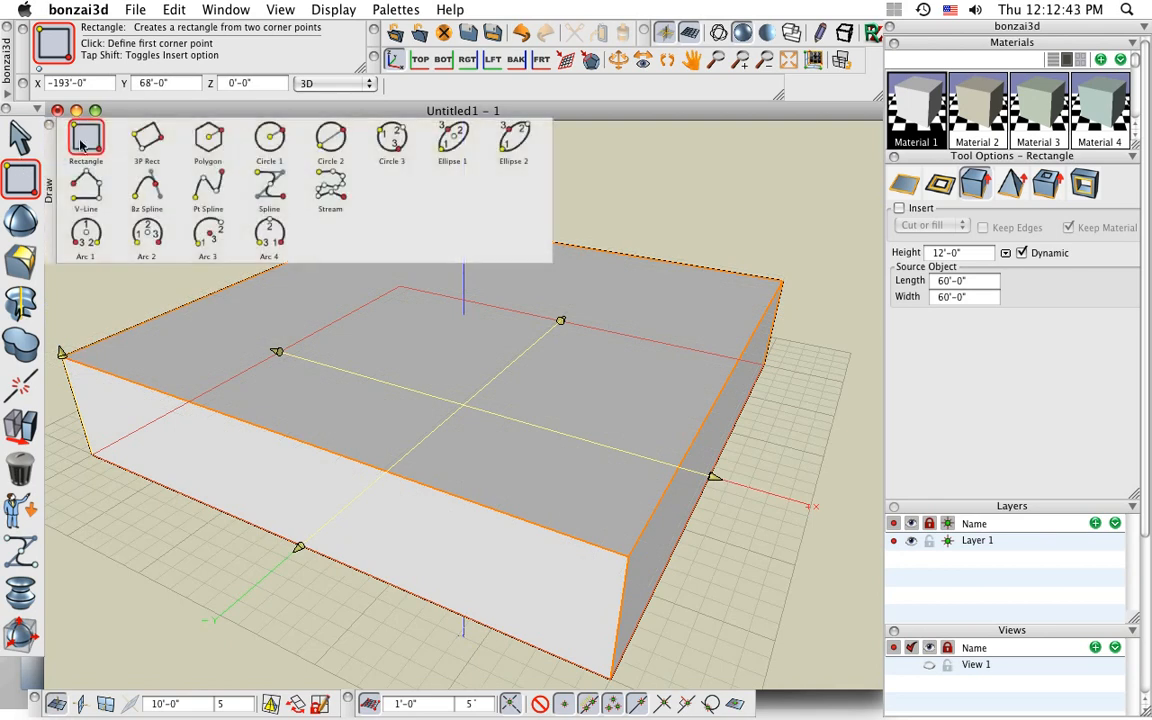
left_click(165, 299)
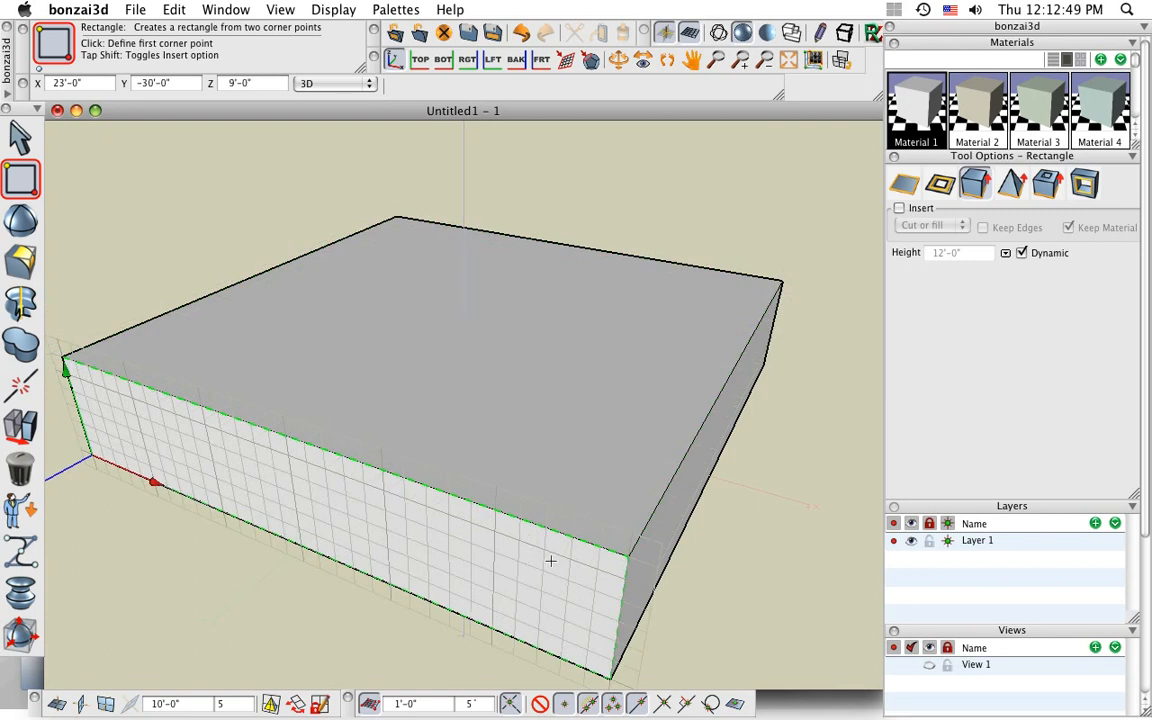
Try drawing two separate boxes on the slab's top face, about 6' and 8' high, and undo both.
left_click(634, 329)
left_click(745, 418)
left_click(745, 355)
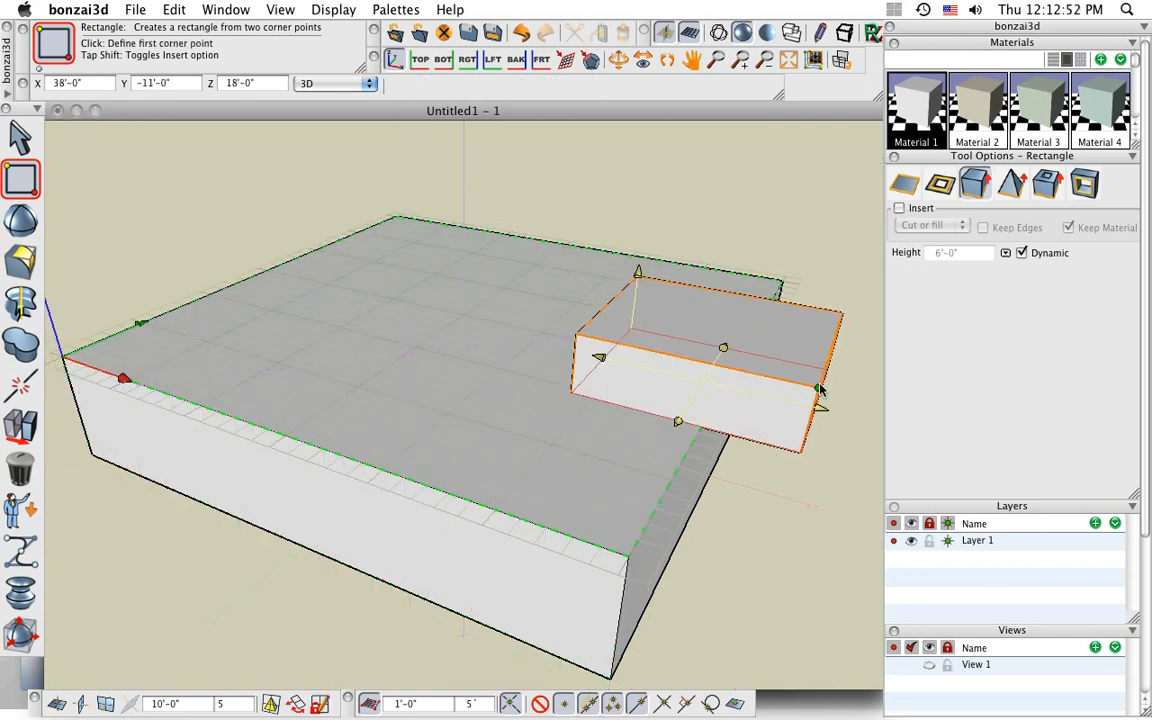
left_click(288, 512)
left_click(411, 420)
left_click(352, 610)
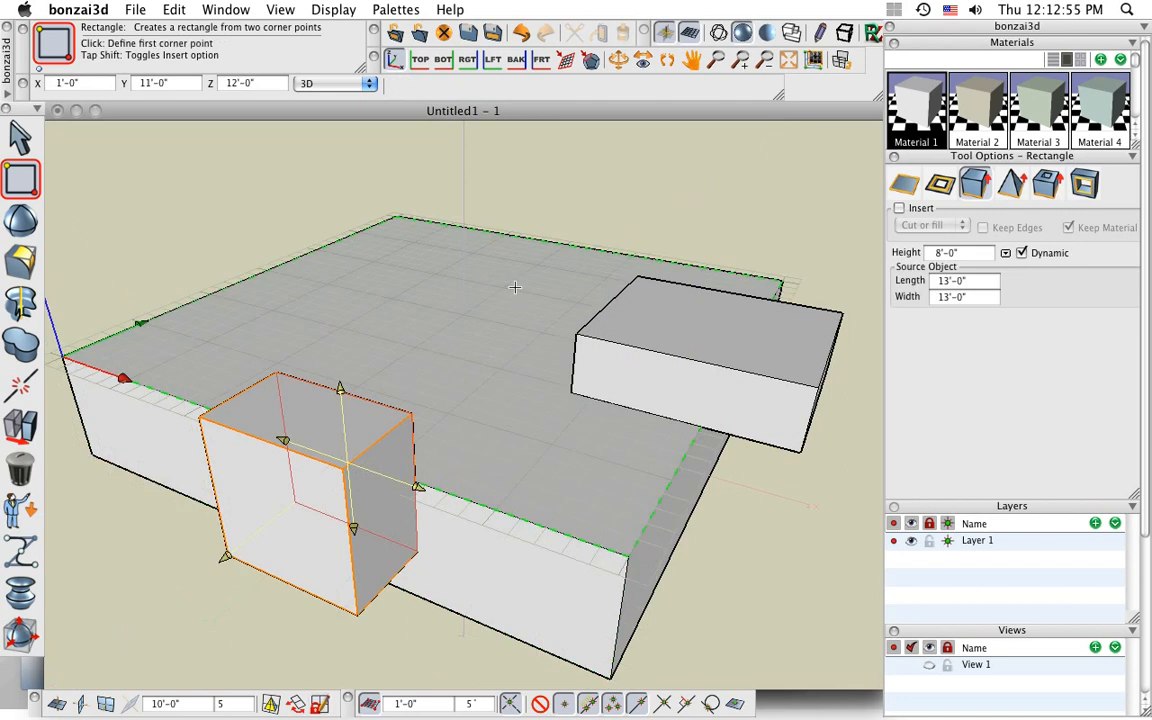
key("super+z")
key("super+z")
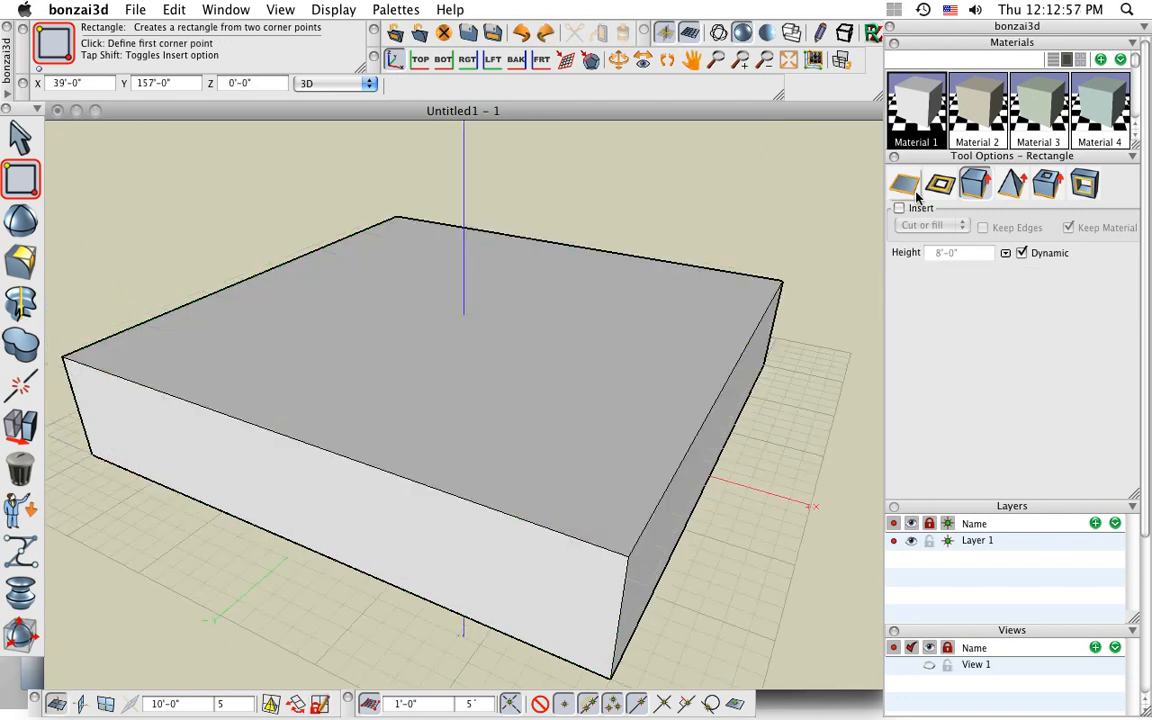
Enable the Insert option with Cut or fill and add a block about 11' high on the front +X corner of the slab's top face.
left_click(917, 210)
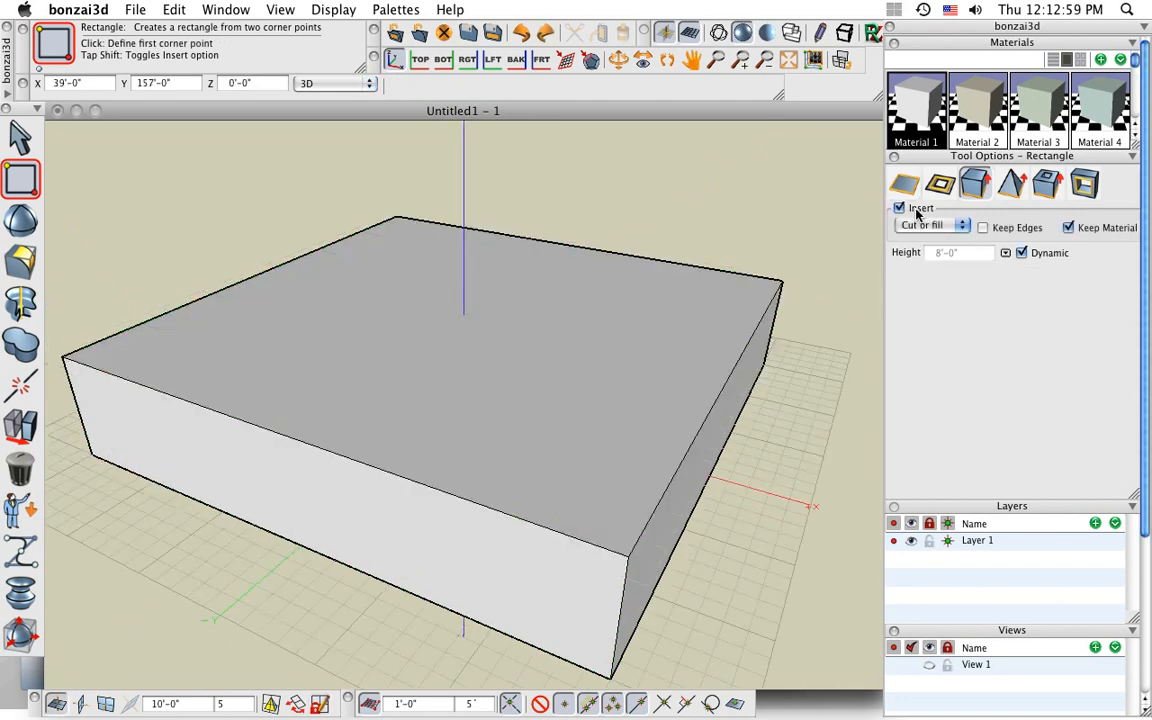
left_click(568, 372)
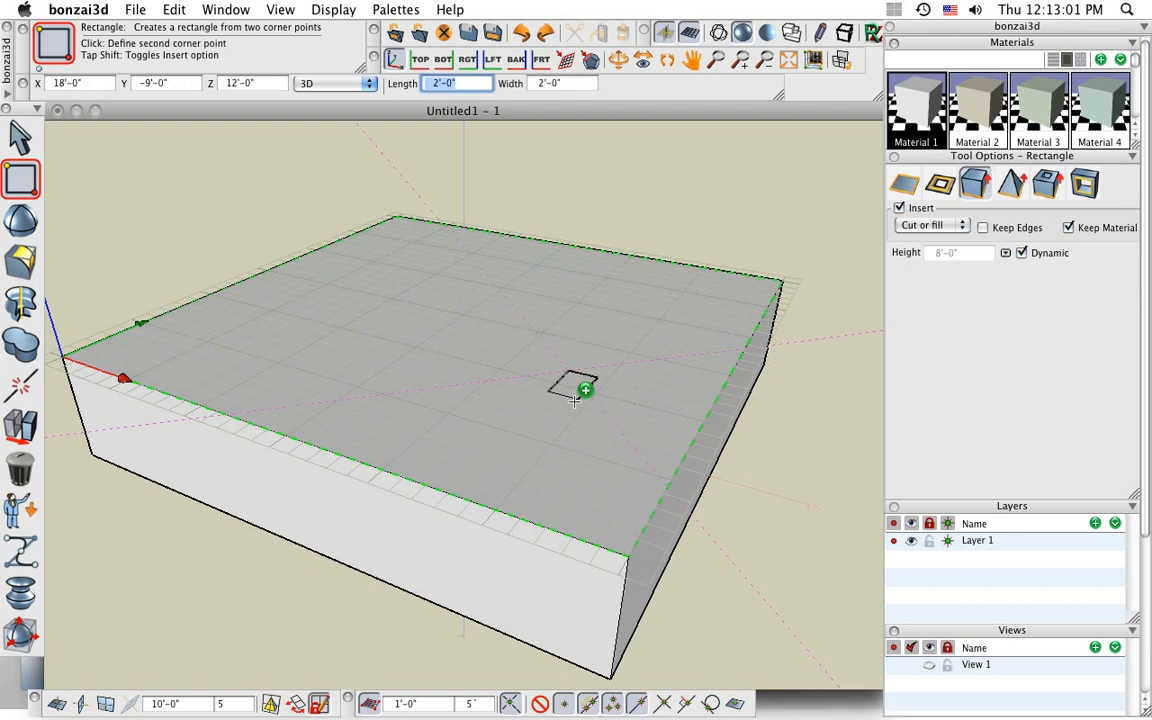
left_click(638, 534)
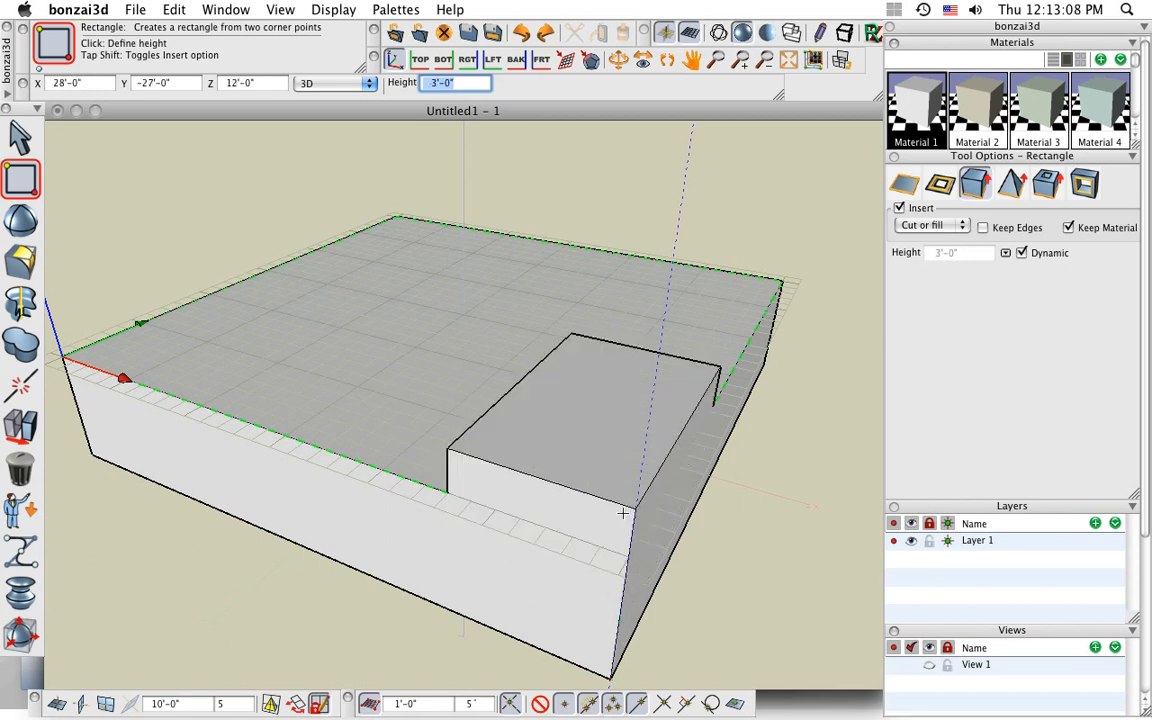
left_click(633, 426)
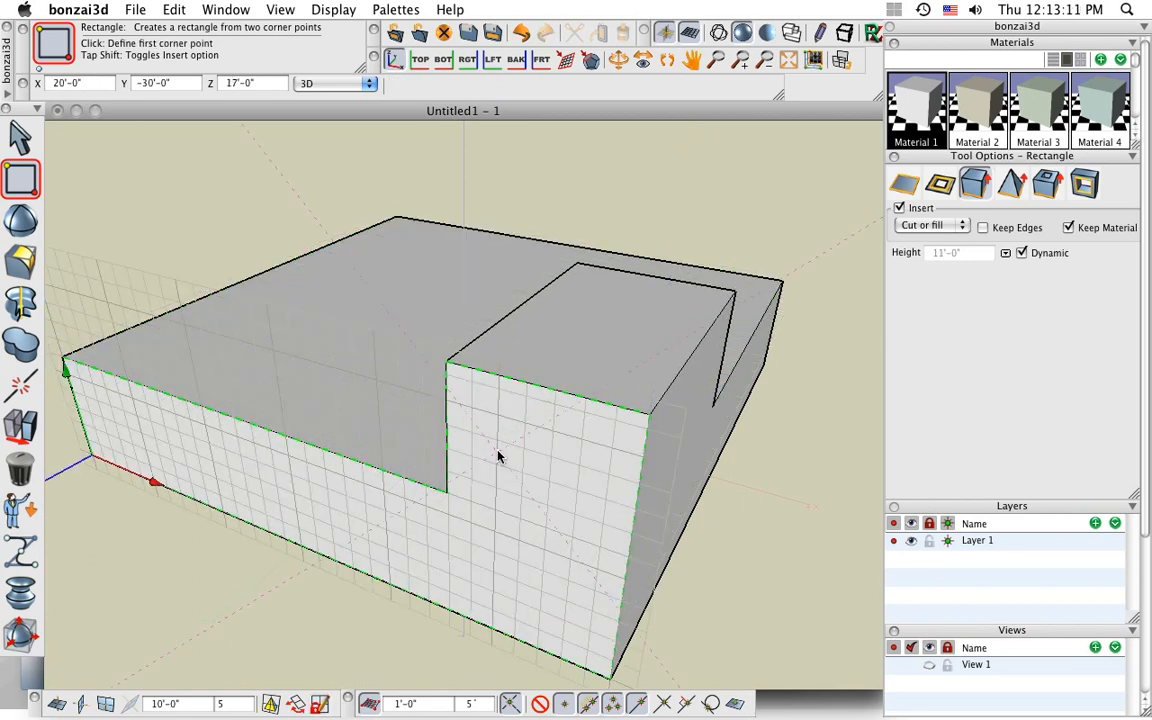
Cut a rectangular notch about 15' deep into the front face of the raised block, open at its upper edge.
left_click(498, 457)
left_click(601, 397)
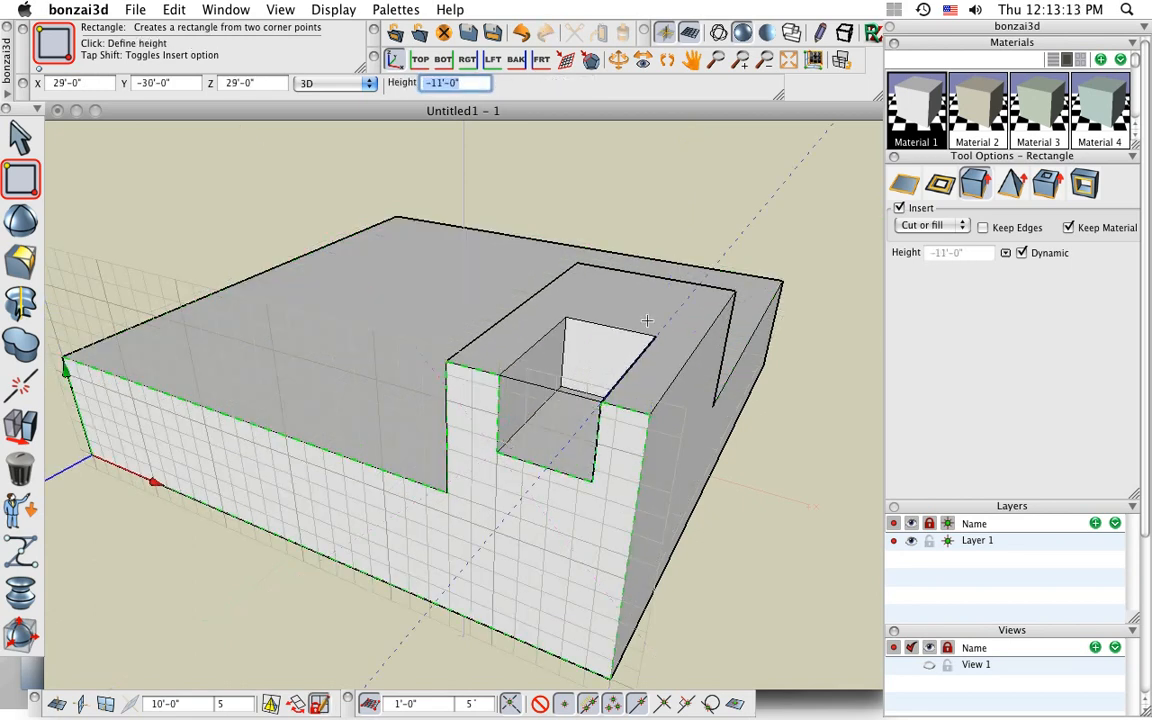
left_click(655, 338)
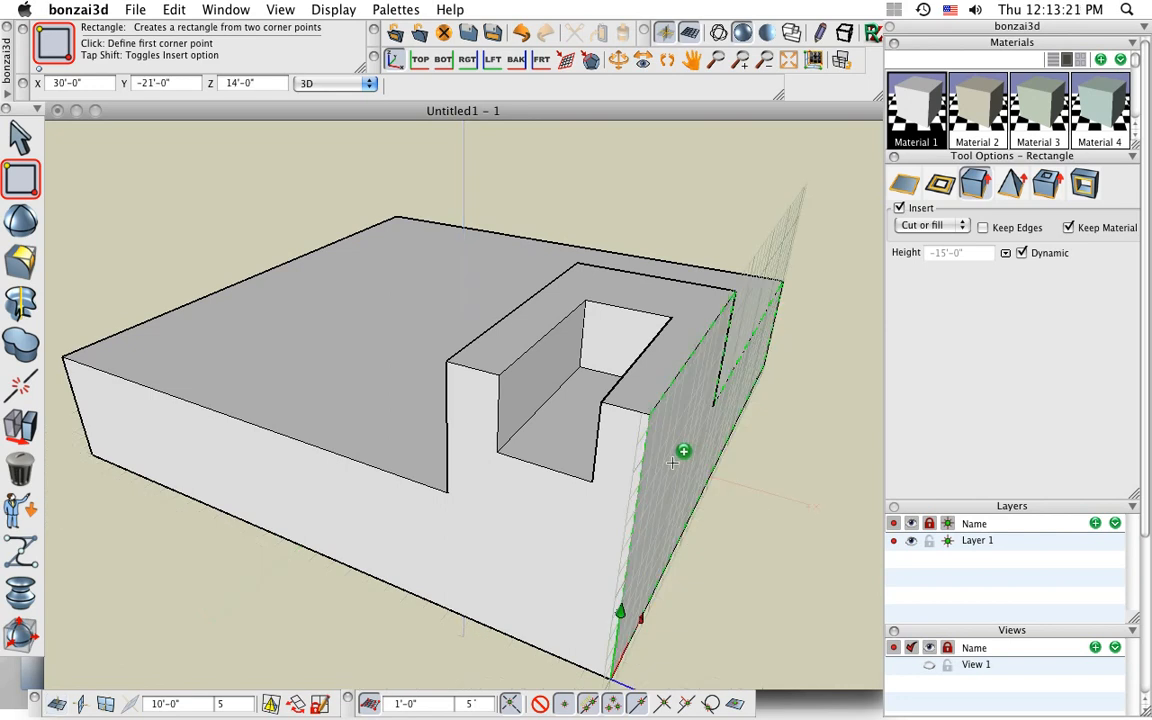
Float the Reshape tool set and use Reshape to push the notch's thin -X side wall away by 4'.
mouse_move(22, 262)
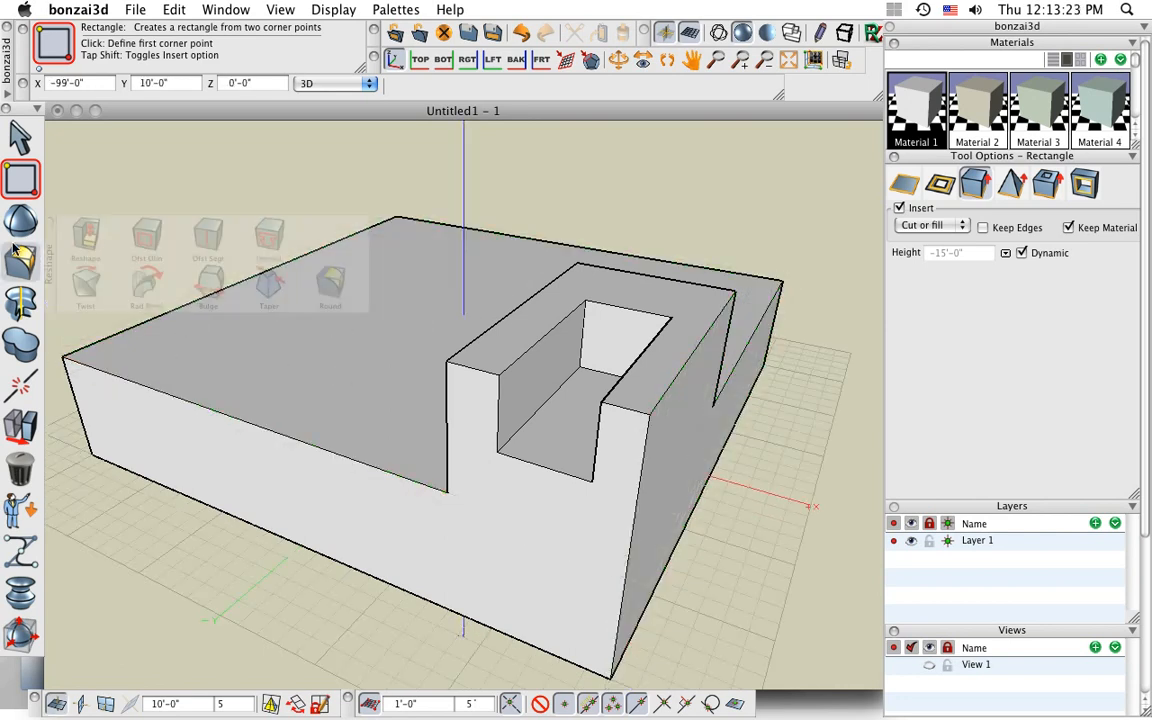
left_click_drag(47, 280, 58, 195)
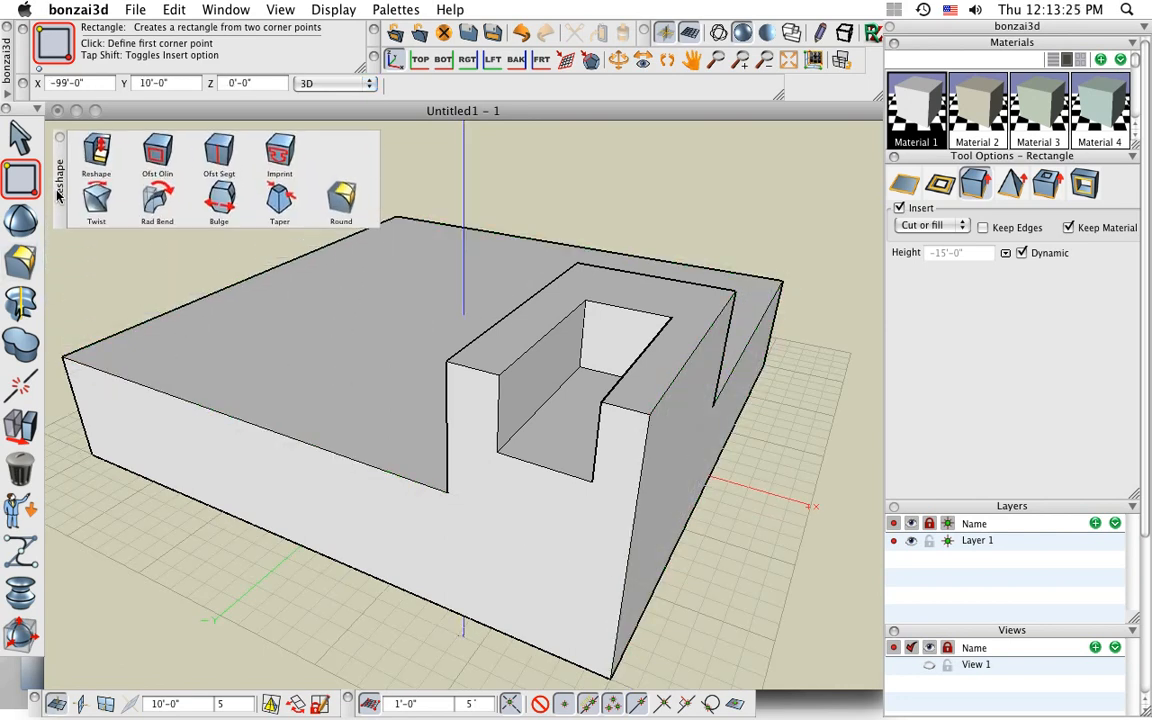
left_click(99, 150)
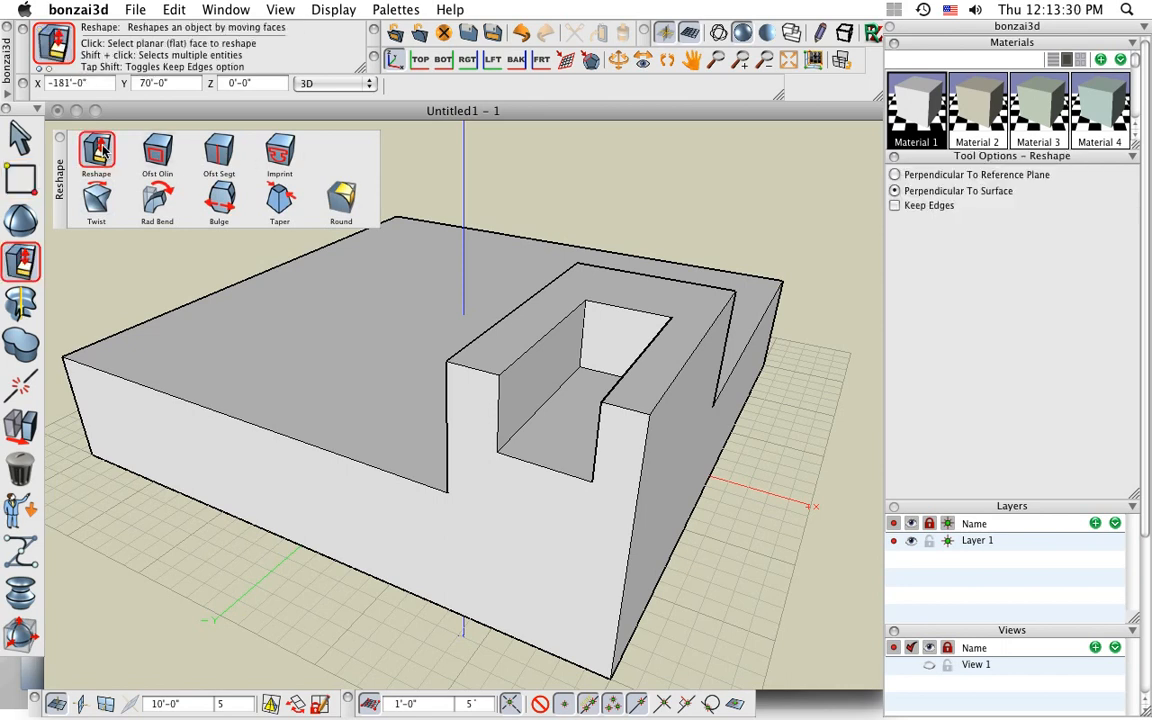
left_click(549, 368)
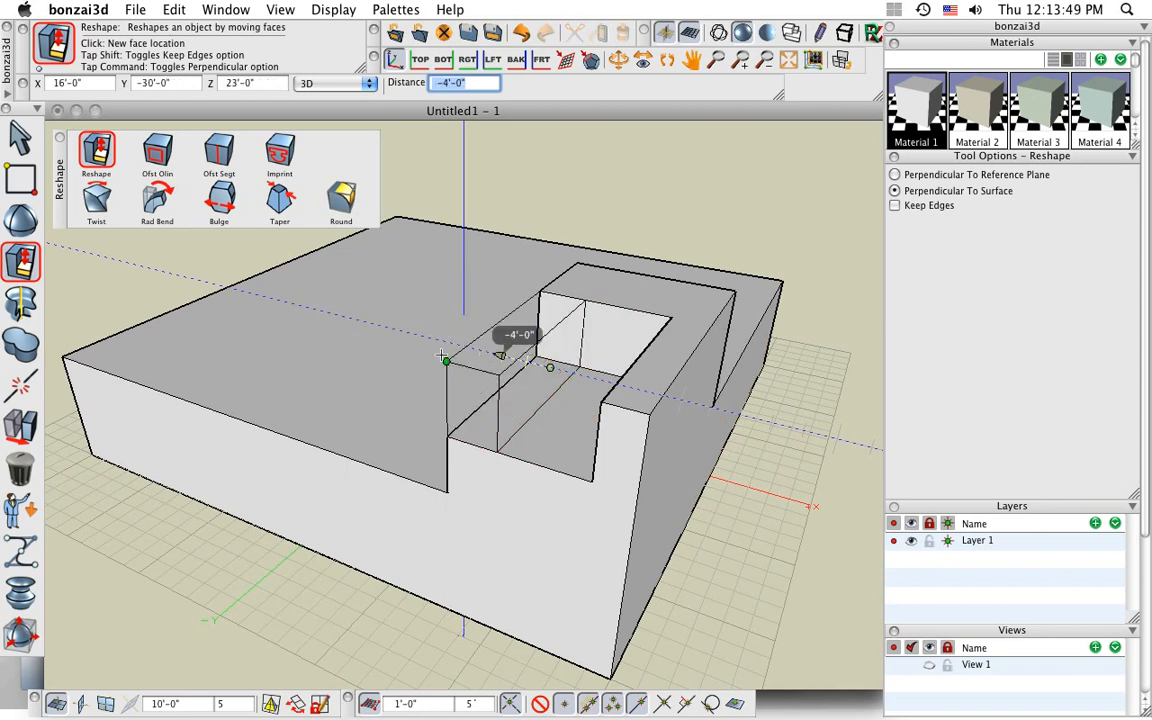
left_click(470, 342)
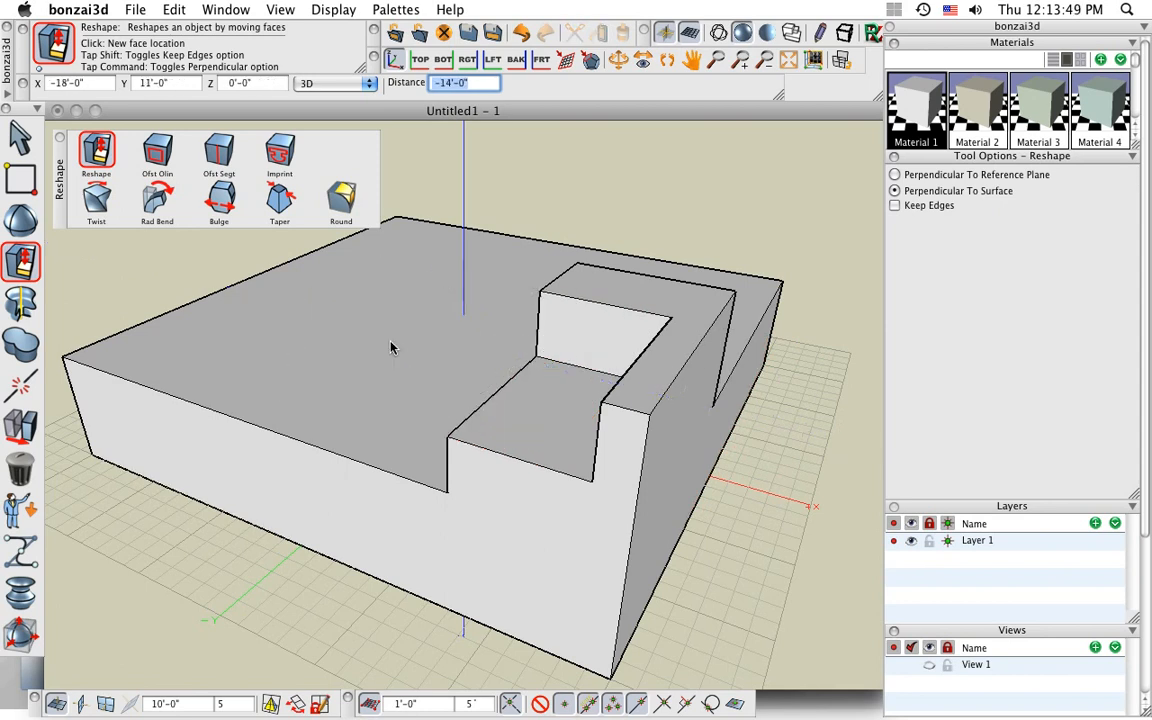
Reshape the slab by pushing its front face slightly inward and its +X side face in past the raised block, leaving a narrow bar.
left_click(605, 518)
left_click(611, 503)
left_click(691, 494)
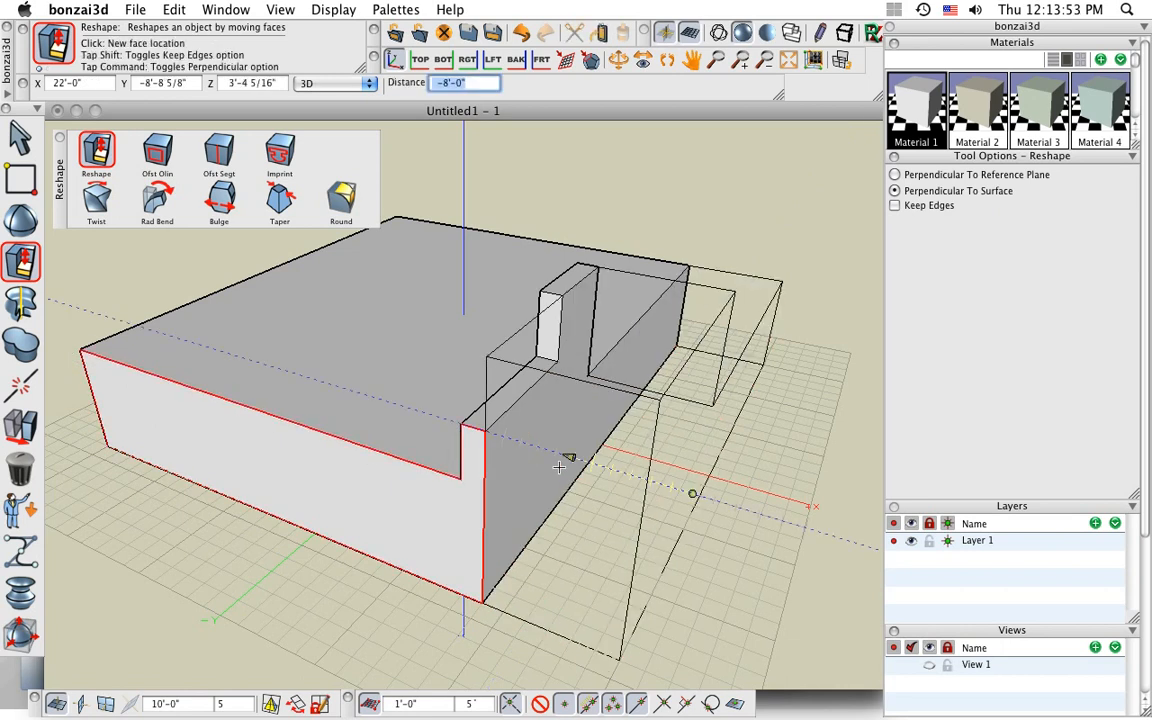
left_click(334, 425)
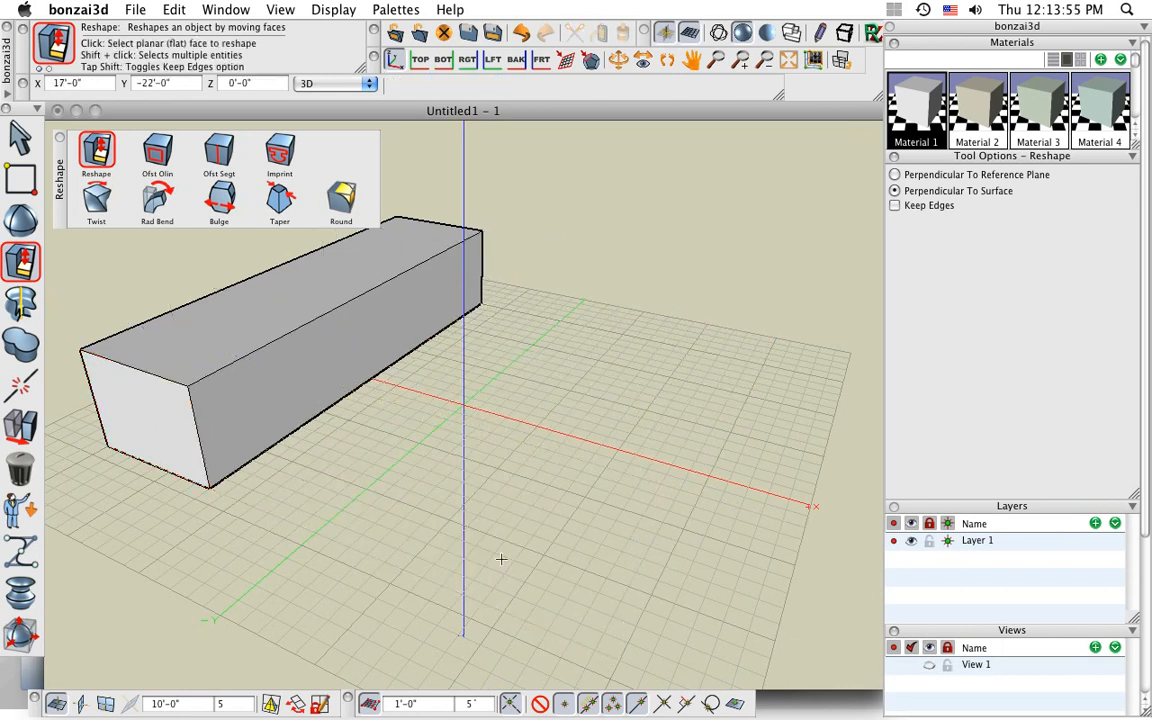
Pull the bar's +X side face back out to restore the wide slab.
left_click(283, 358)
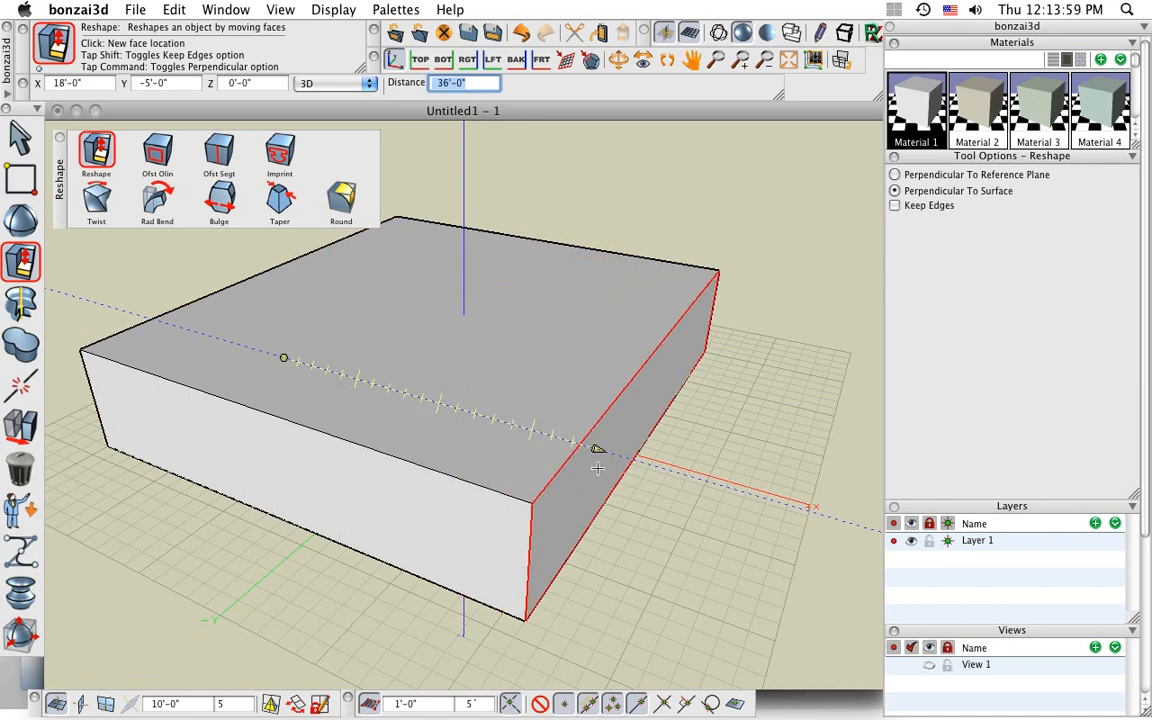
left_click(681, 472)
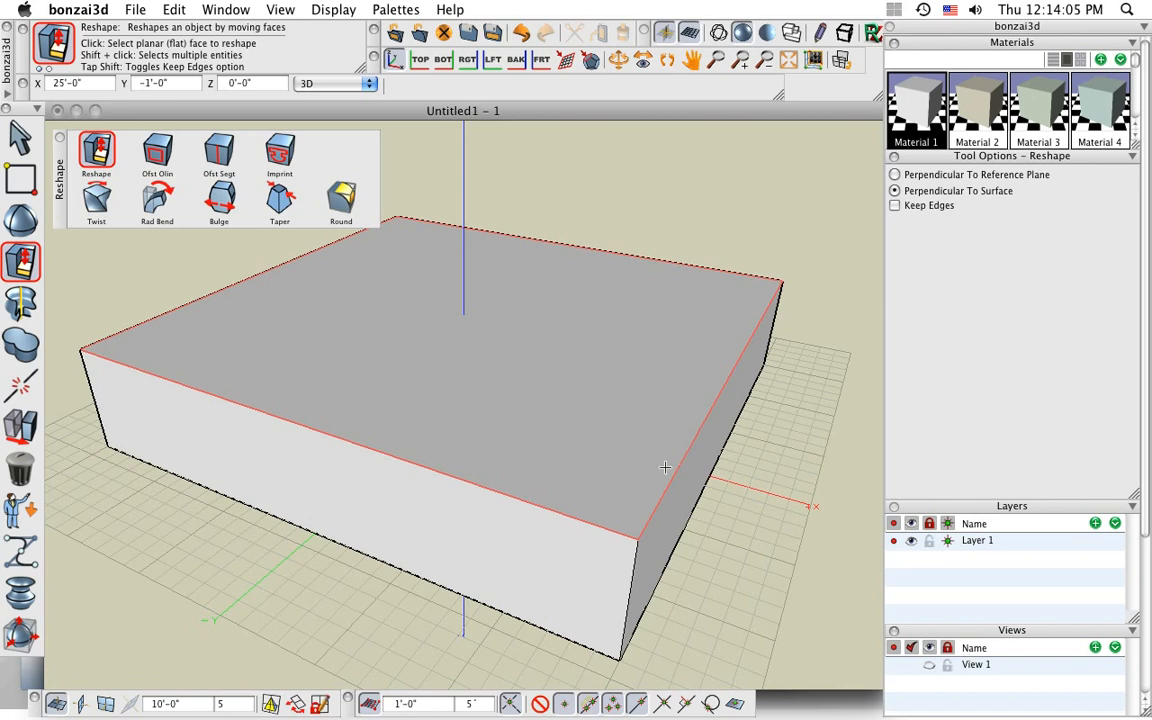
Insert two vertical edges on the slab's front face with Offset Segment, dividing it into three sections.
left_click(220, 155)
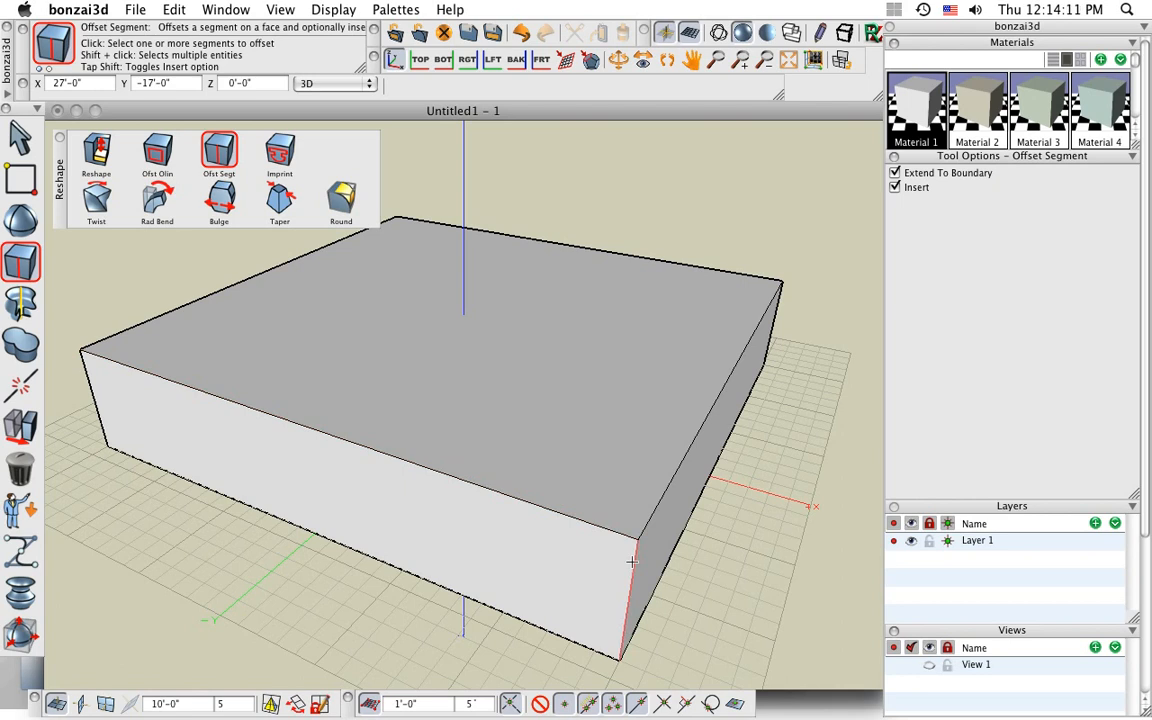
left_click(634, 564)
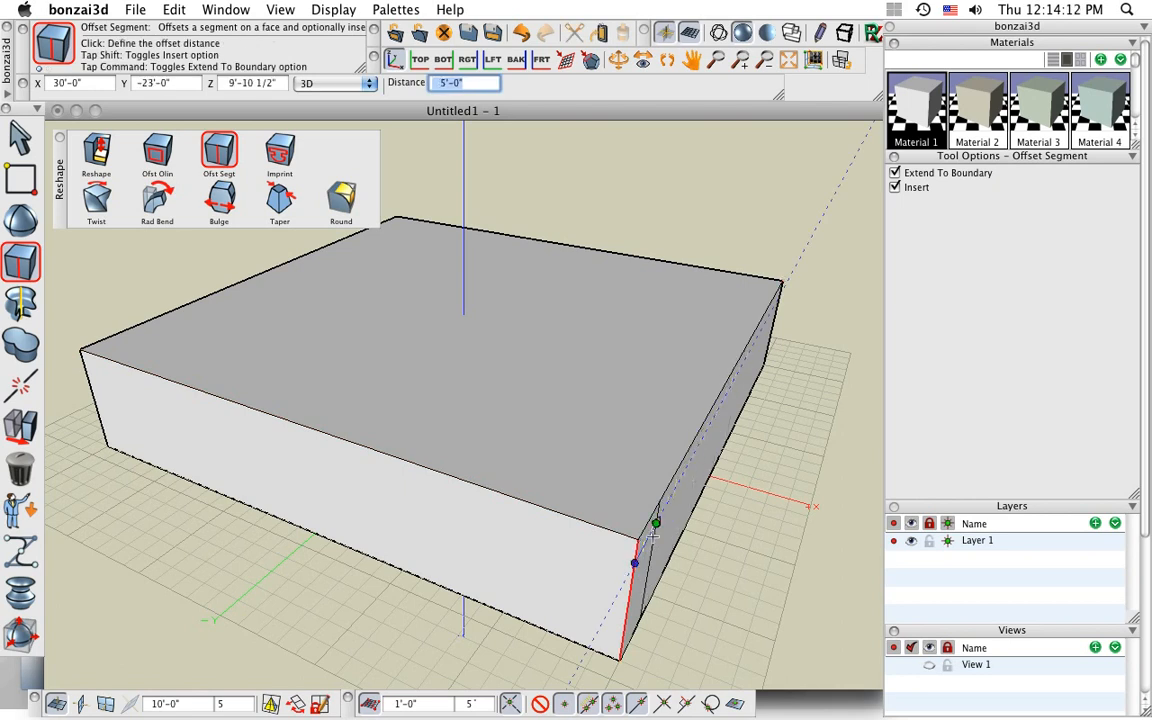
left_click(219, 418)
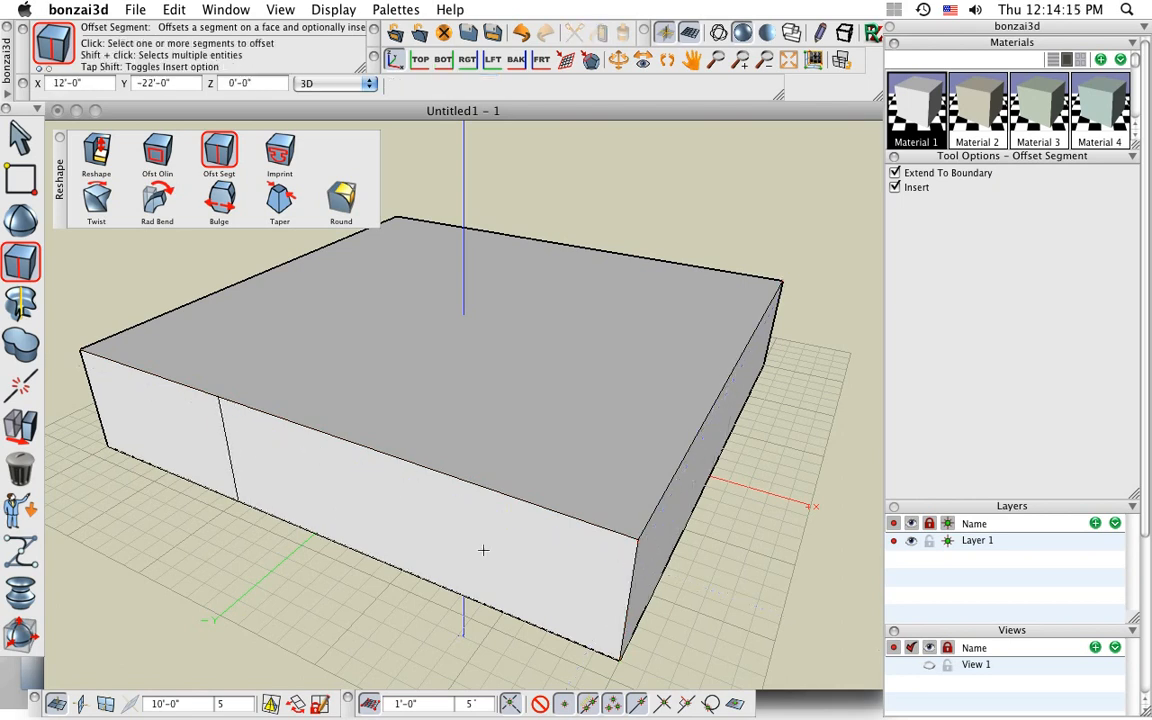
left_click(628, 585)
left_click(405, 508)
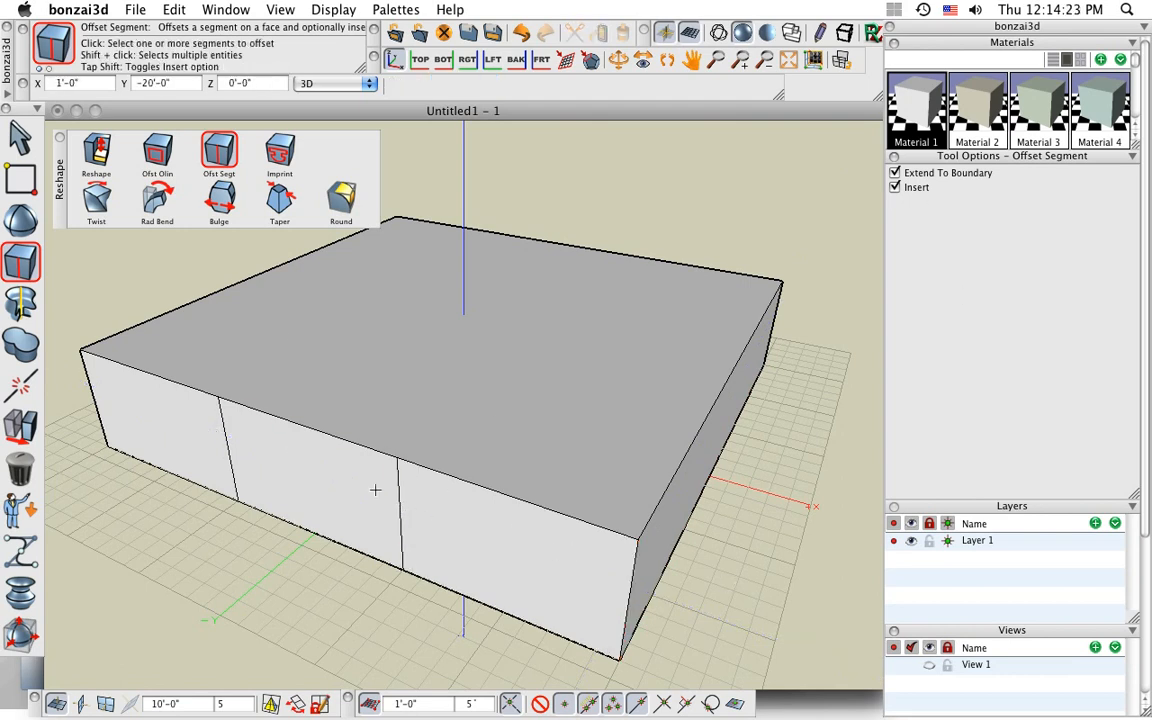
Reshape the front face's -X end section by pulling it outward beyond the rest of the slab.
left_click(96, 152)
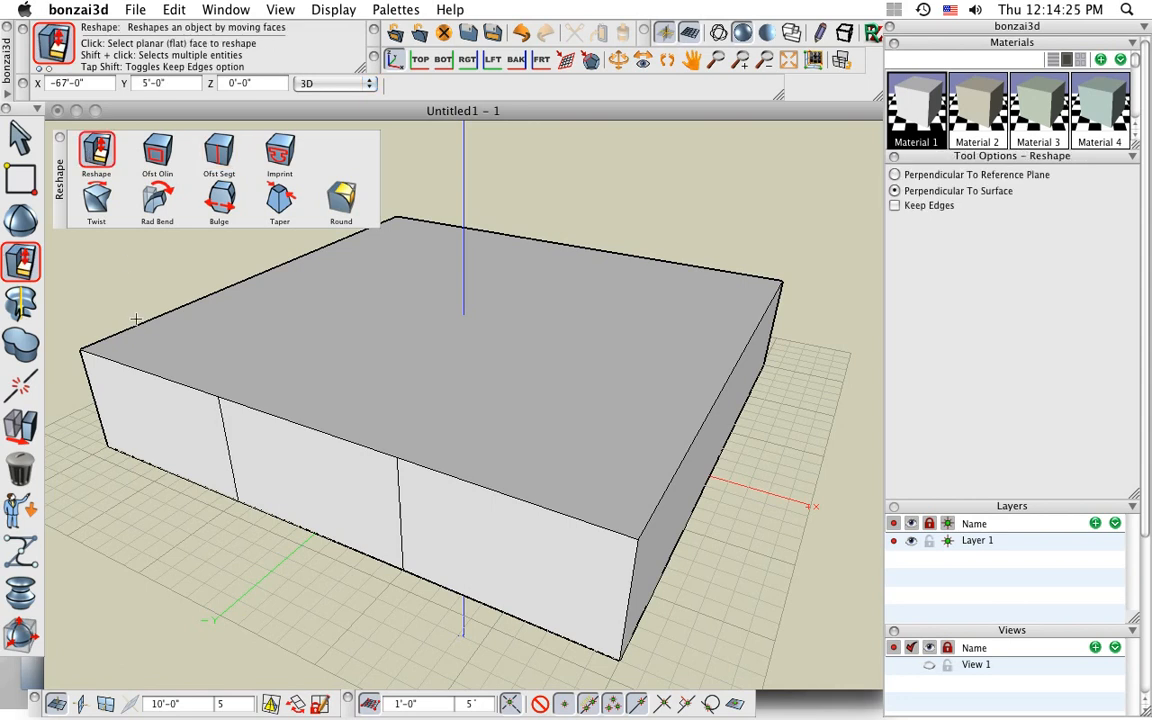
left_click(137, 414)
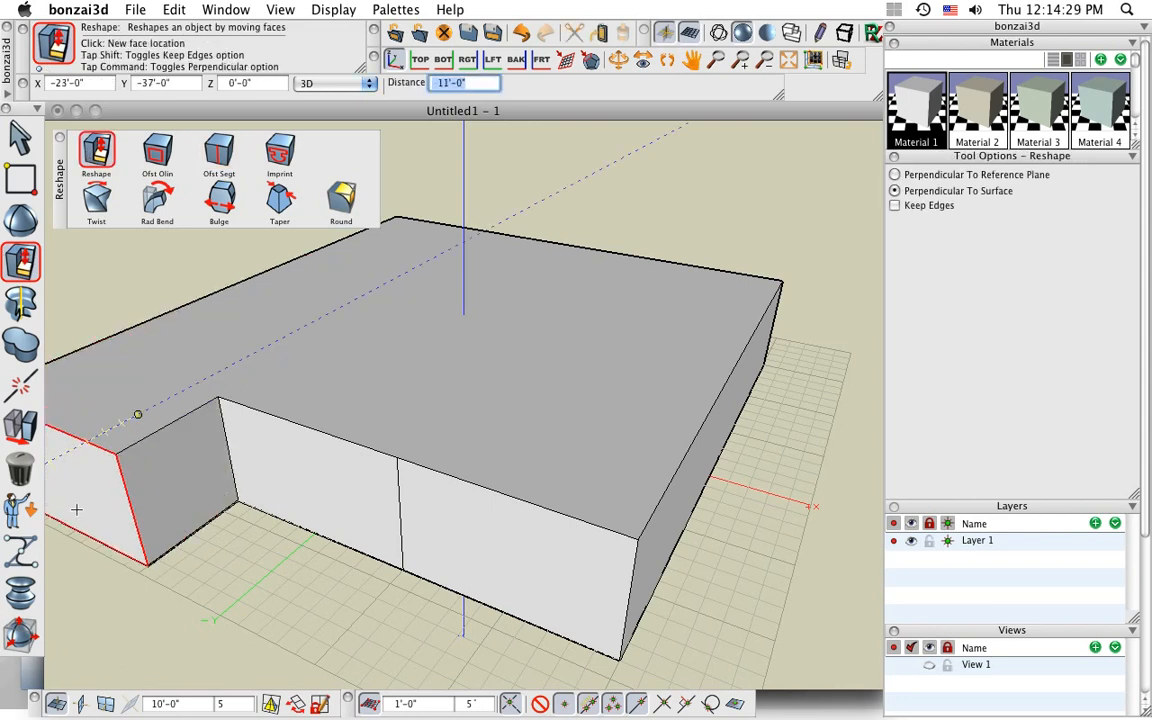
left_click(72, 514)
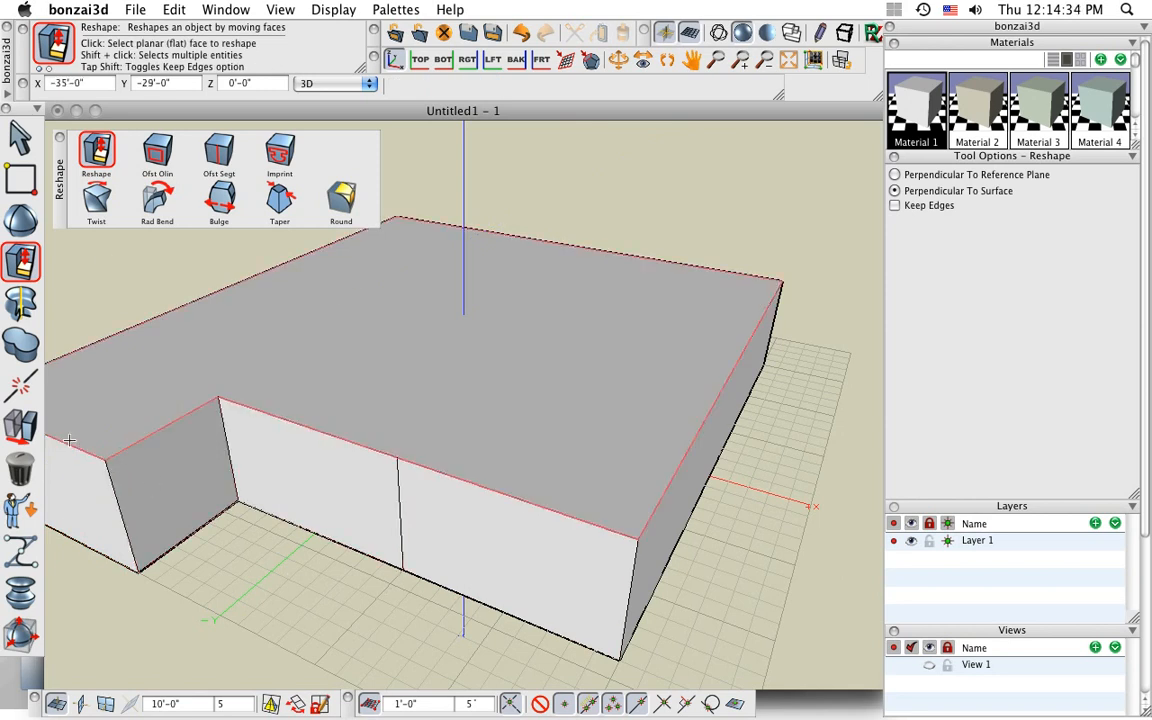
Move the front face's +X section 38' inward along Y and shift the vertical edge at the projecting wing's inner corner inward the same way.
mouse_move(20, 425)
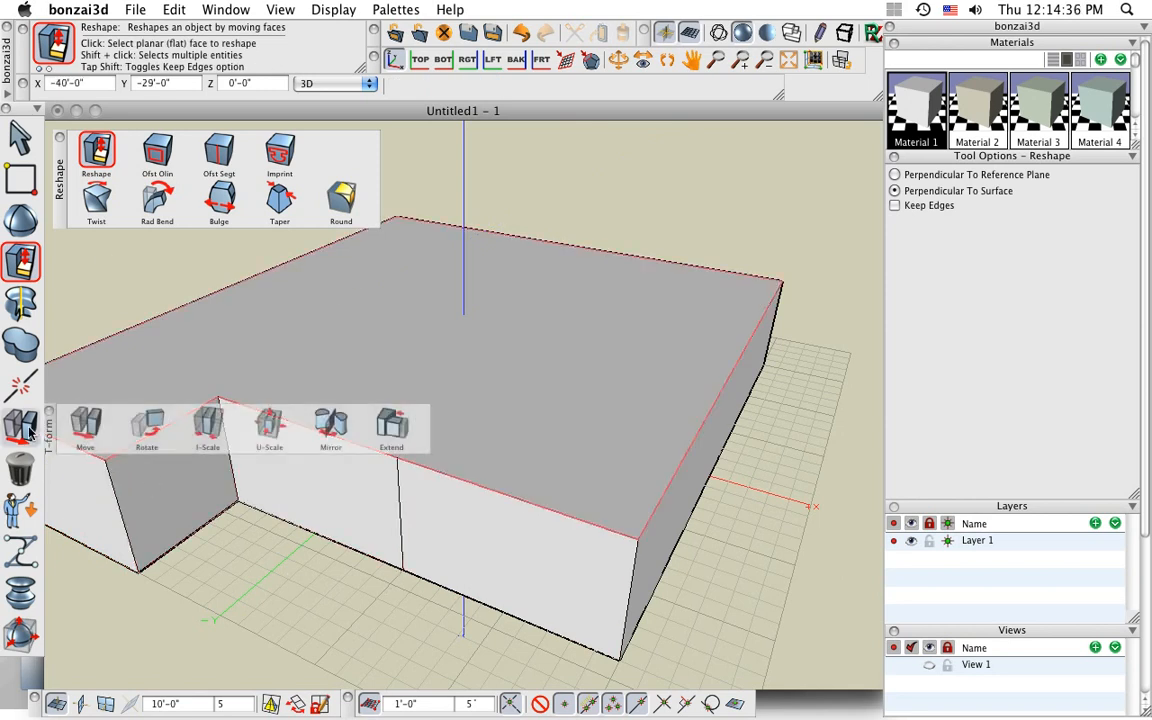
left_click(91, 428)
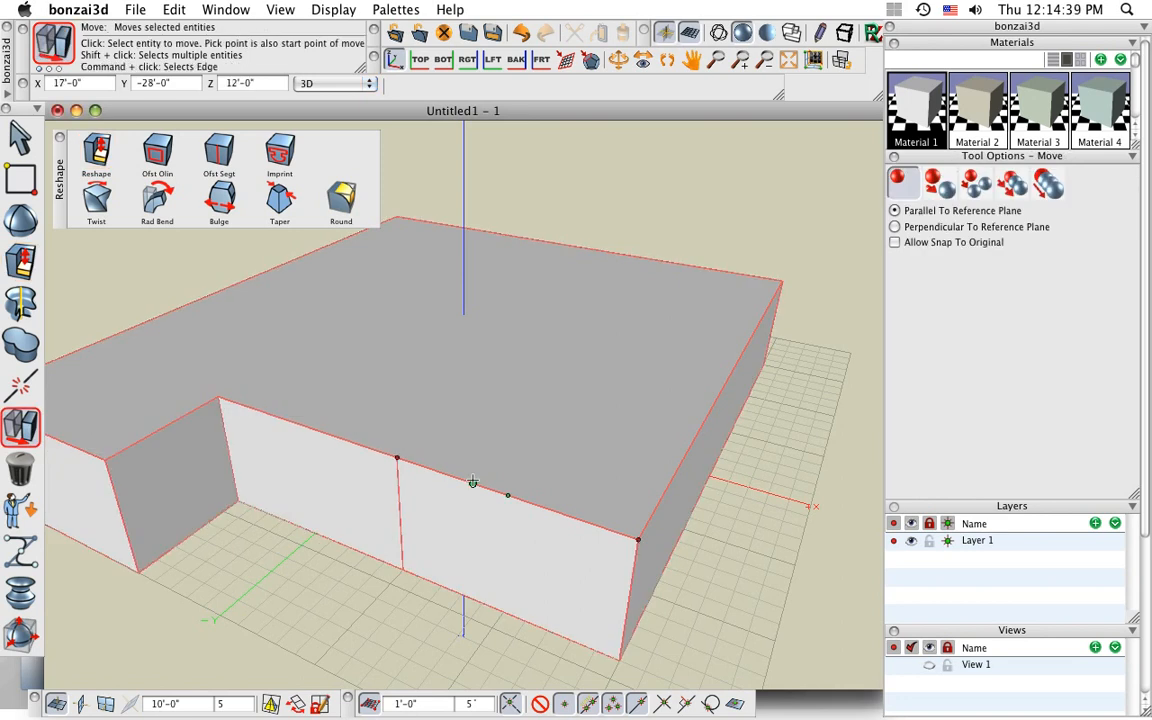
left_click(525, 559)
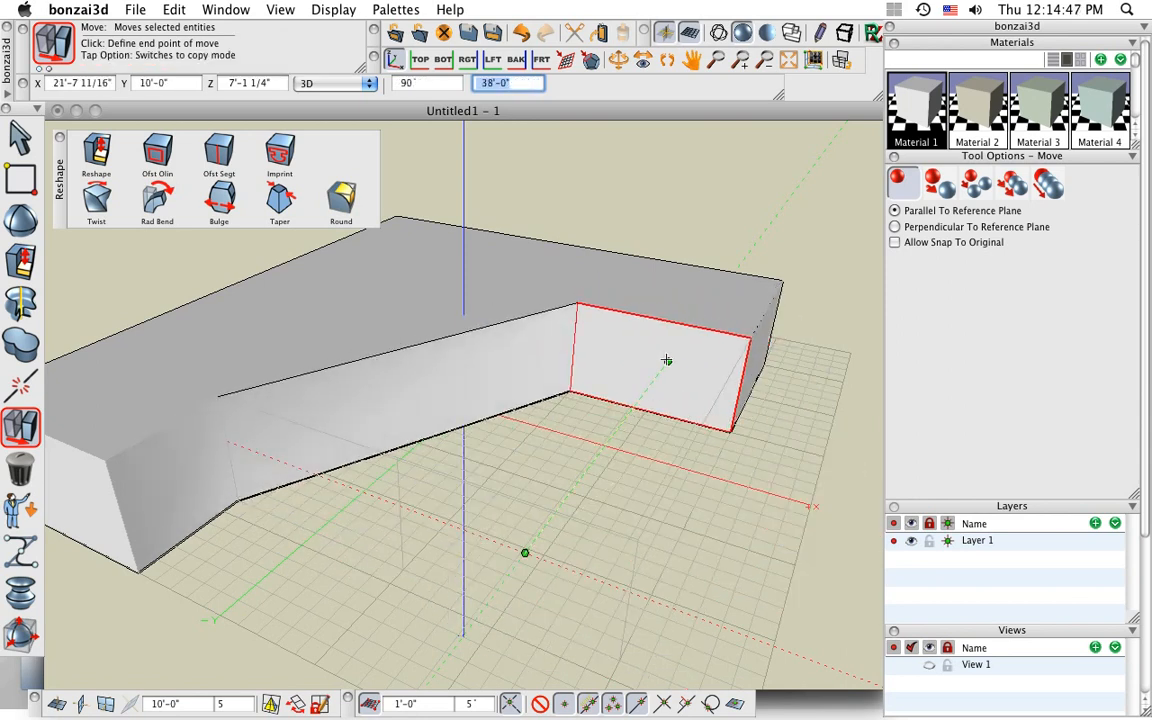
left_click(666, 360)
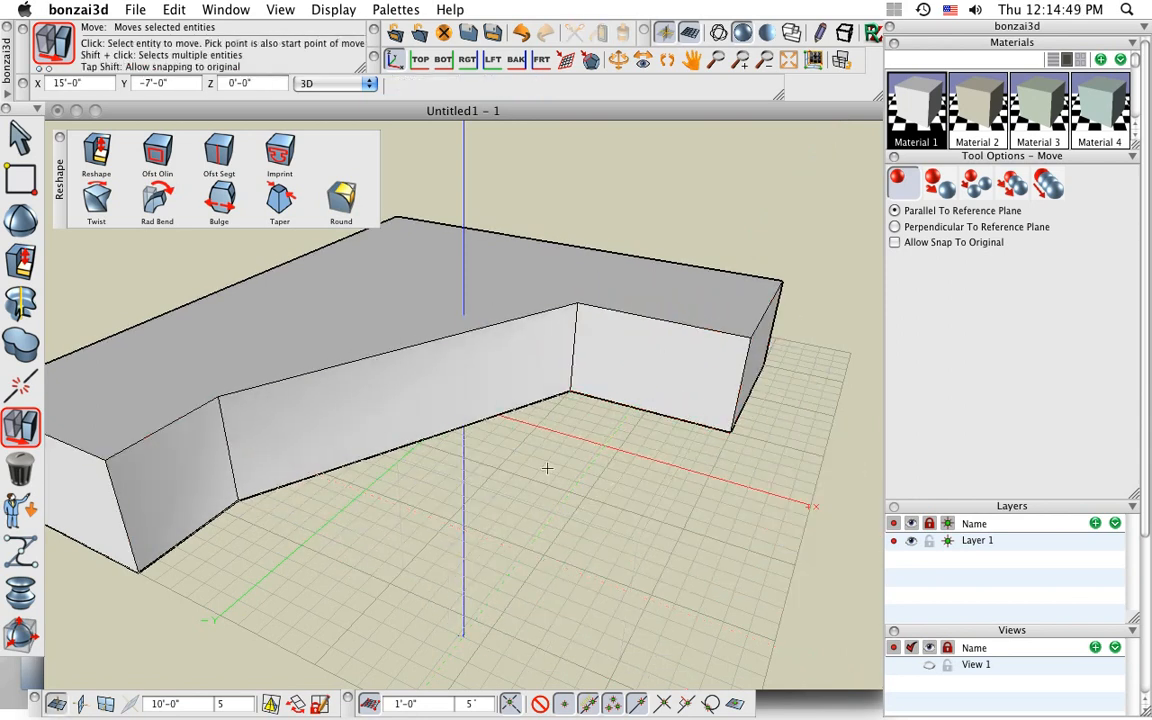
left_click(227, 450)
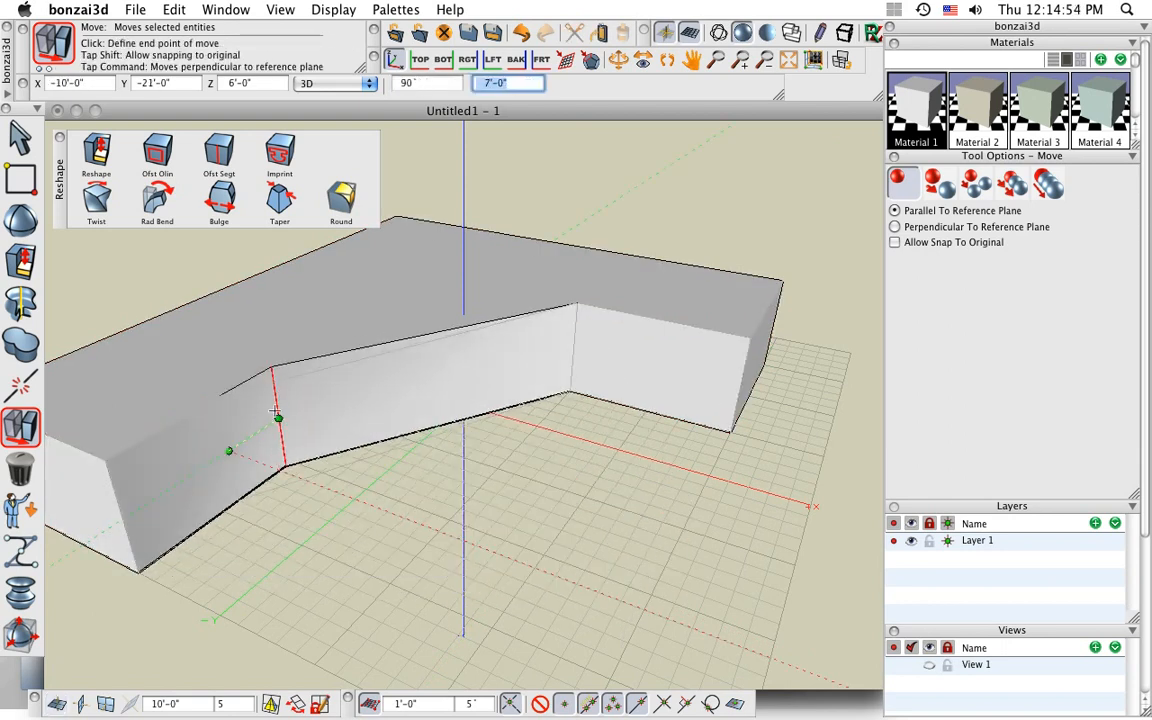
left_click(285, 413)
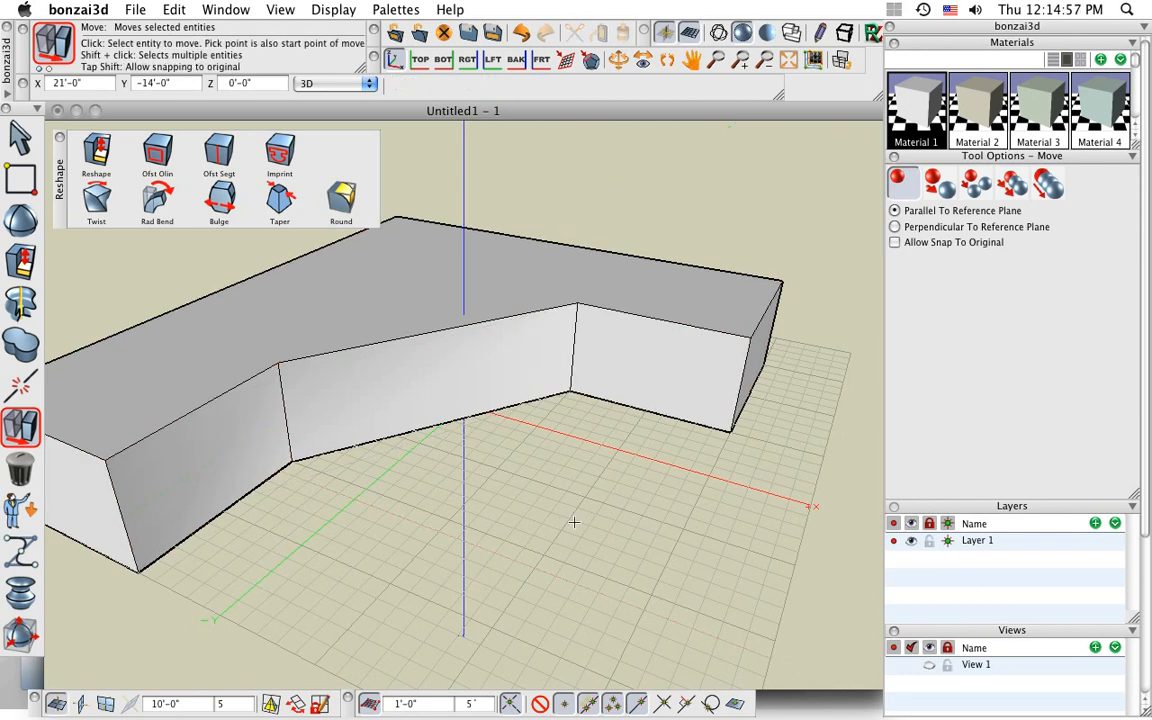
Display the model in wireframe.
left_click(664, 31)
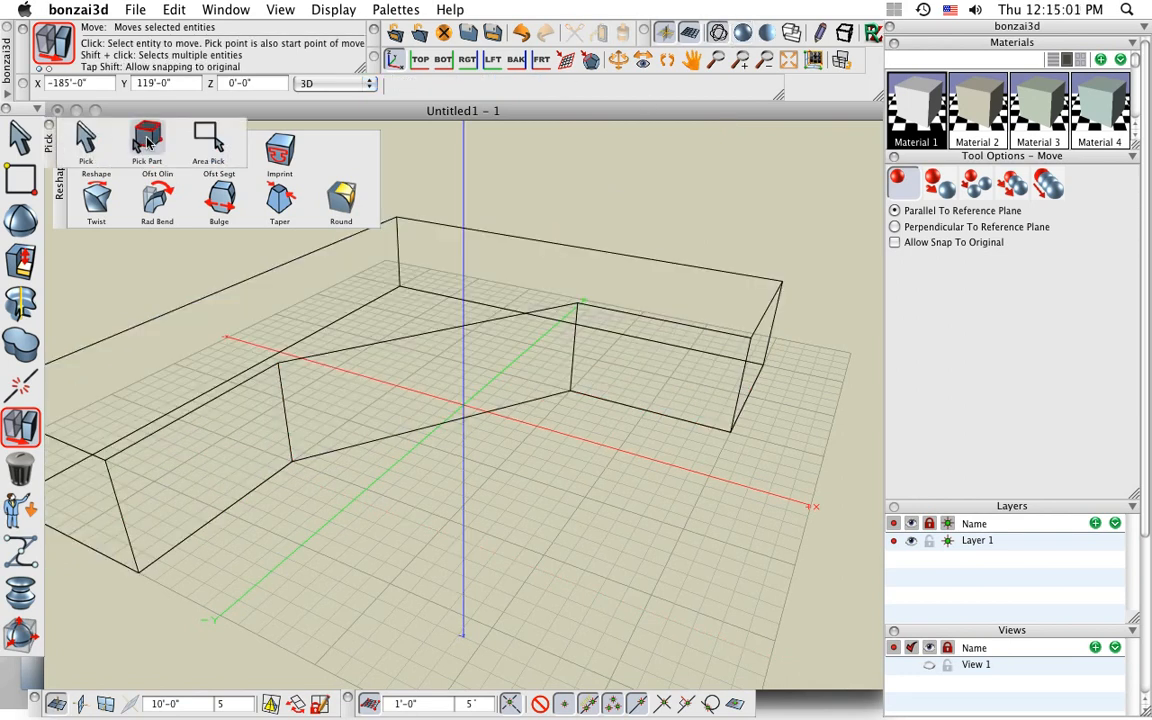
Move the six corner points of the slab's +X end section about 10' outward along X and display the model shaded.
left_click(147, 142)
left_click(905, 197)
left_click_drag(784, 200, 544, 521)
left_click(20, 425)
left_click(87, 432)
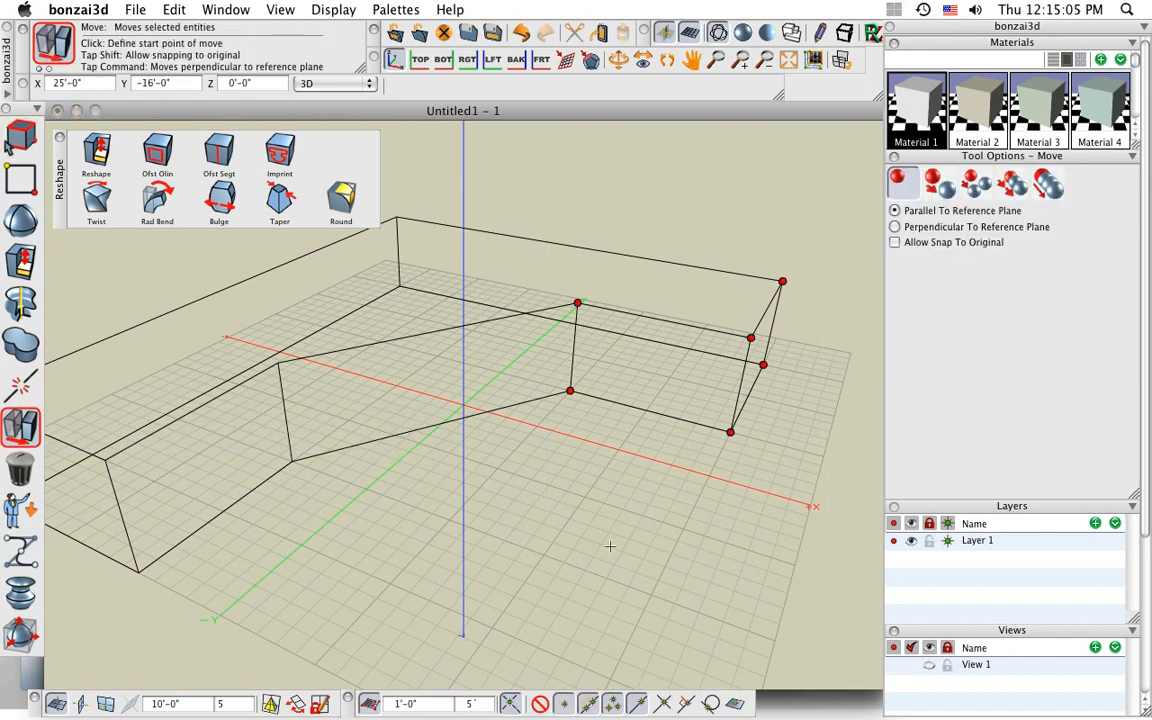
left_click(609, 545)
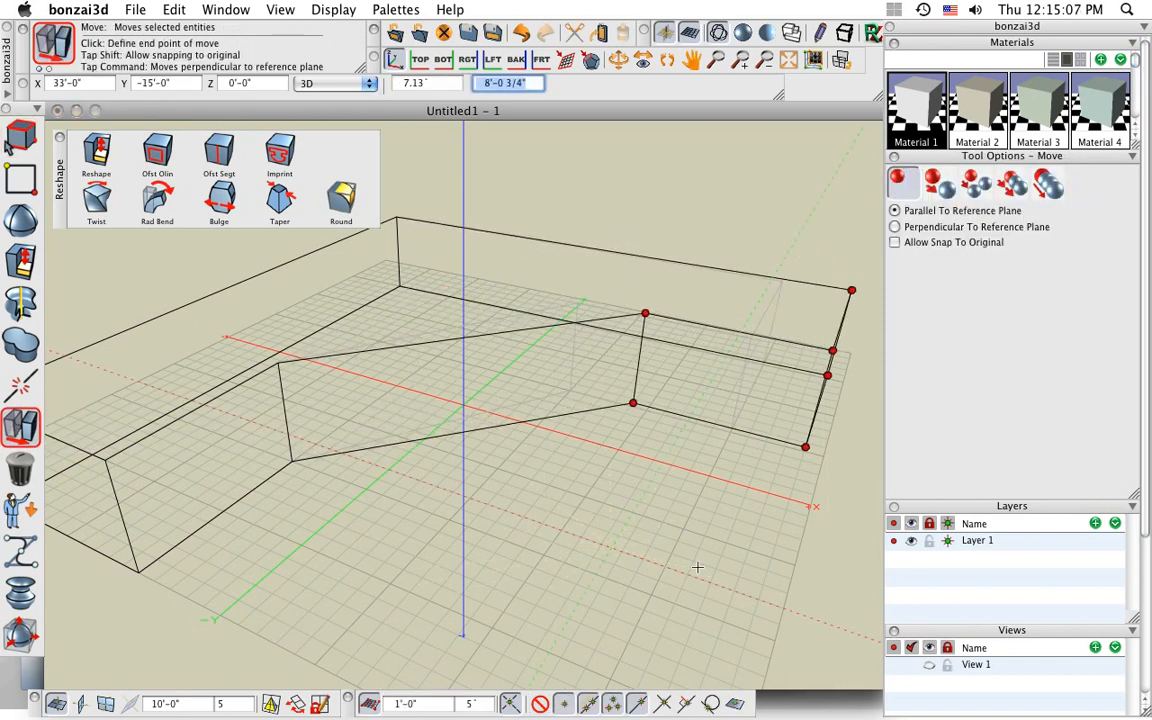
left_click(723, 584)
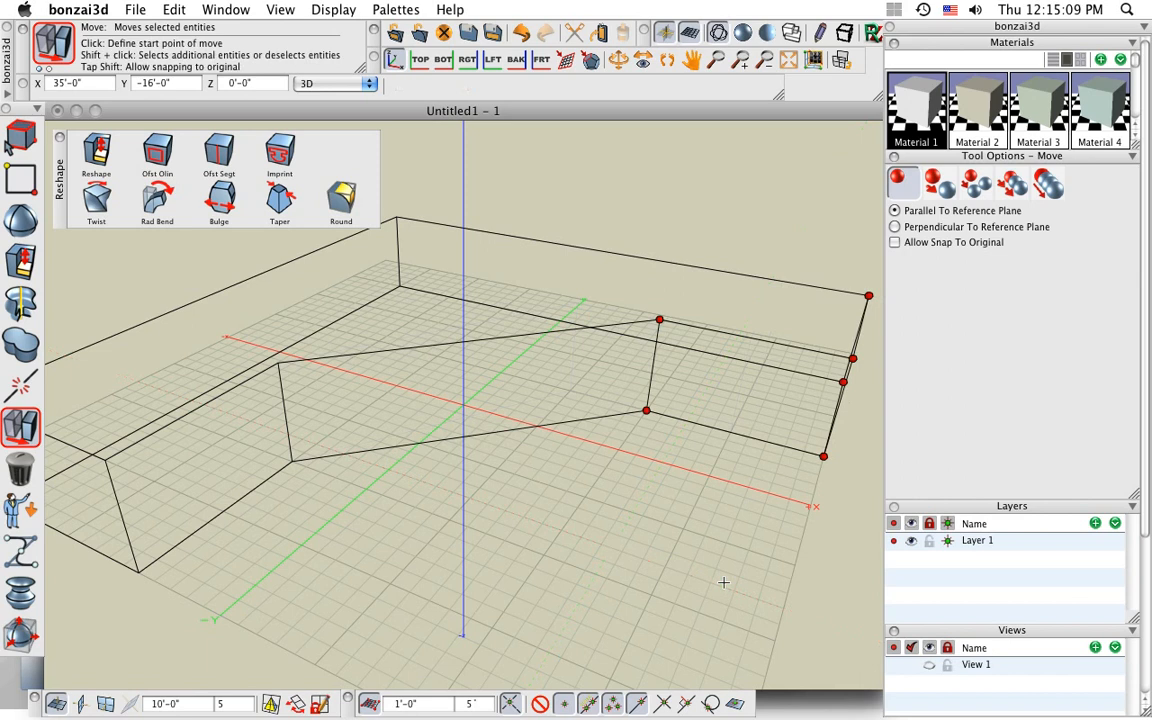
left_click(723, 579)
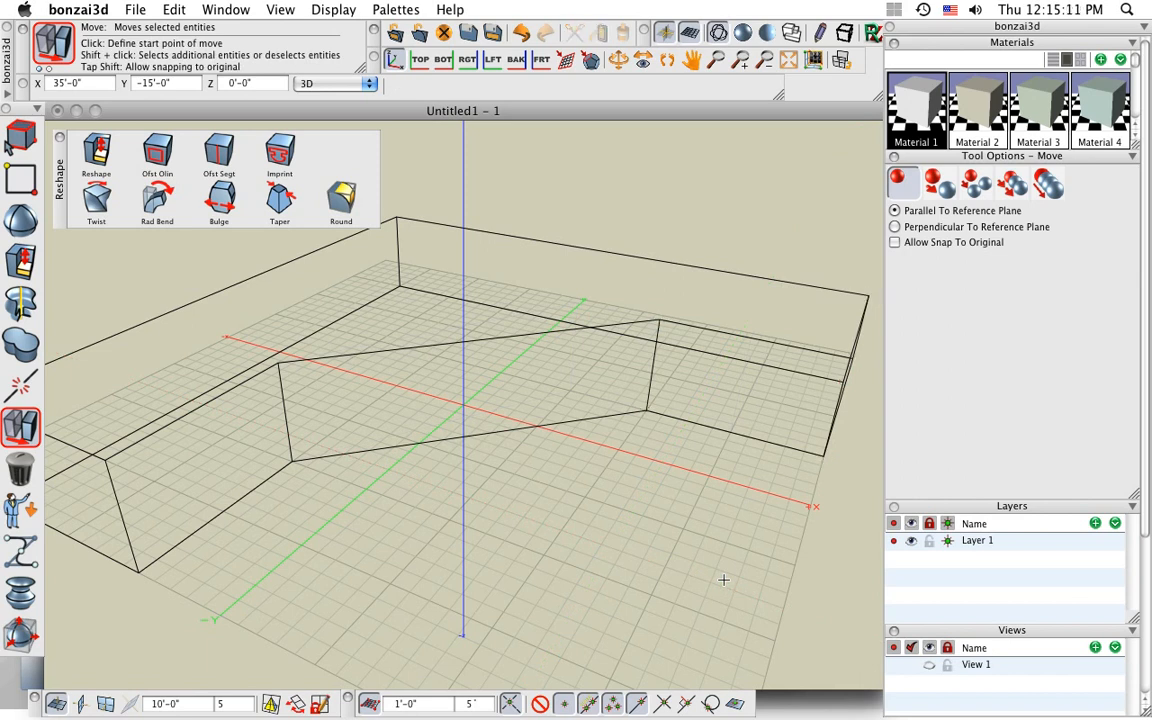
double_click(743, 34)
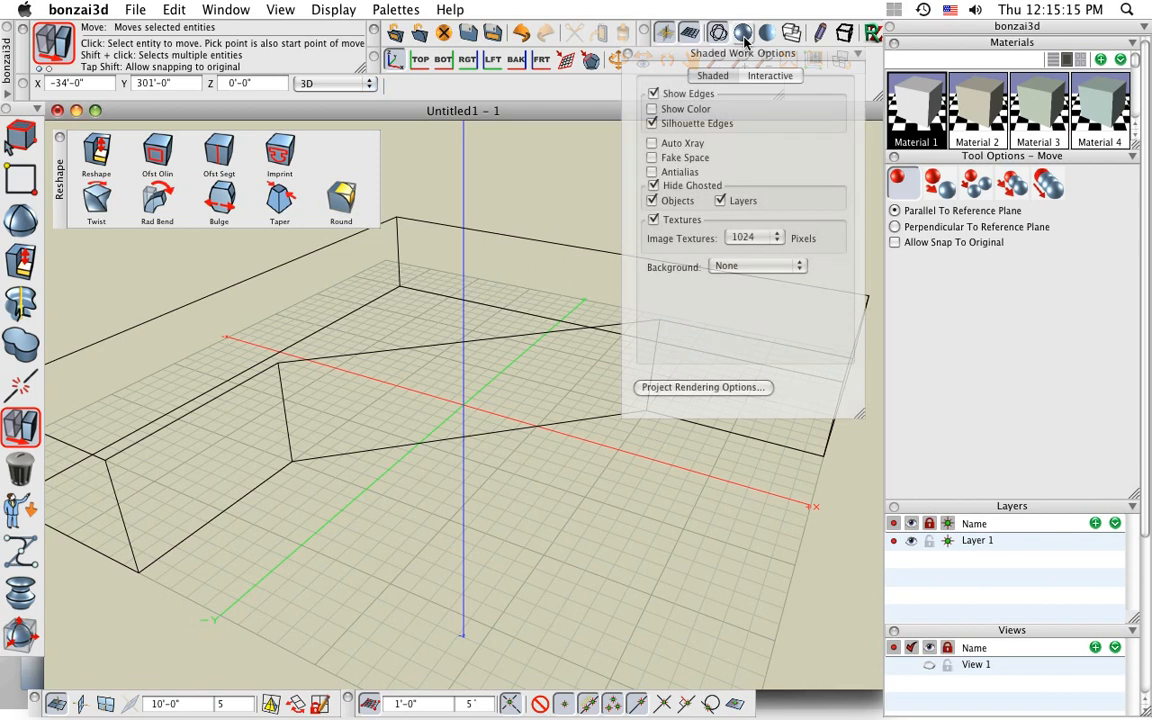
left_click(744, 35)
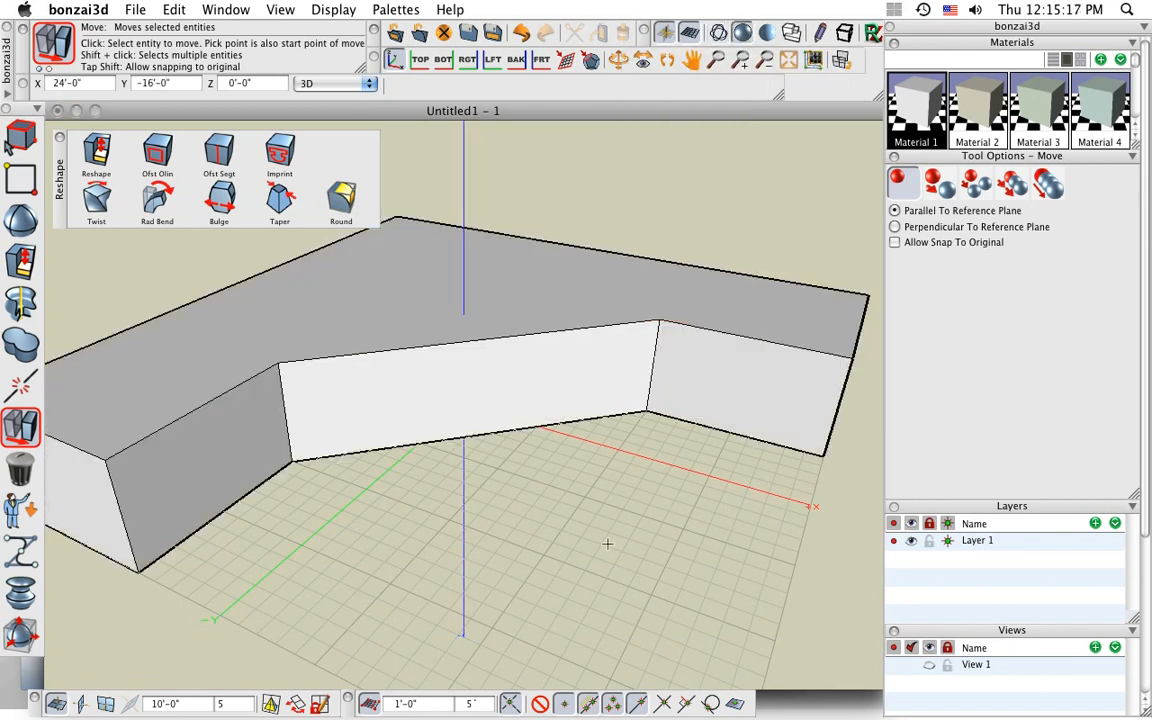
Insert an outline on the slab's top face, offset slightly inward from its perimeter with Offset Outline.
left_click(158, 155)
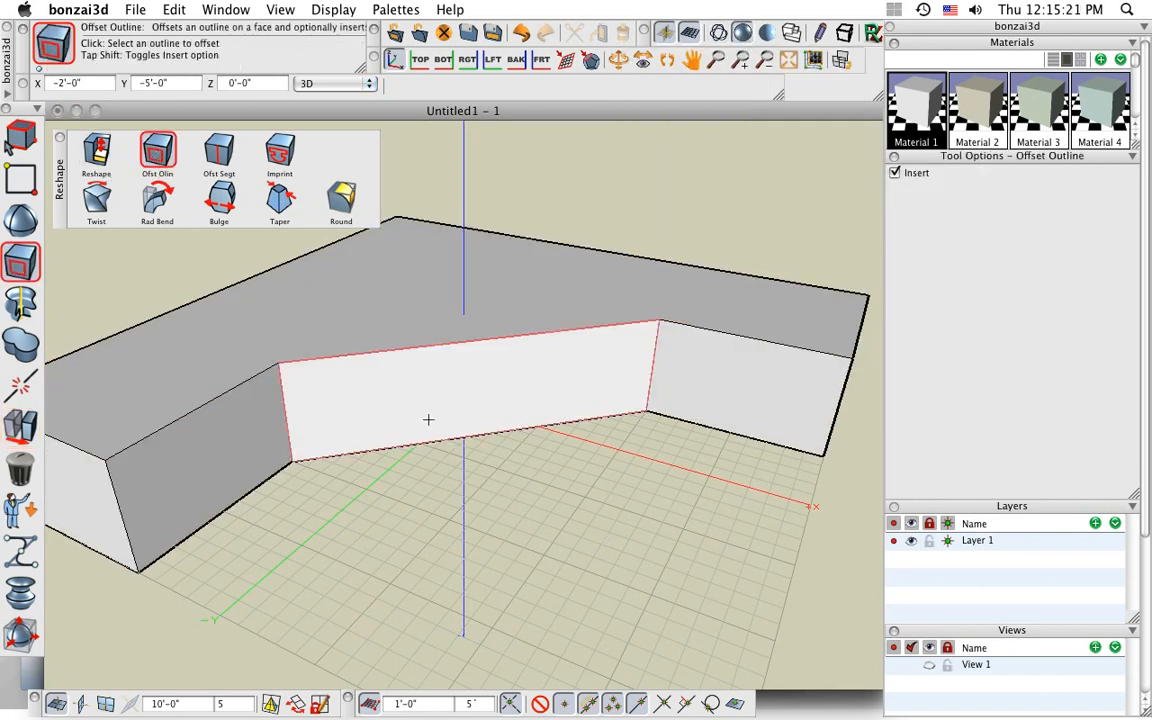
middle_click_drag(437, 424, 449, 430)
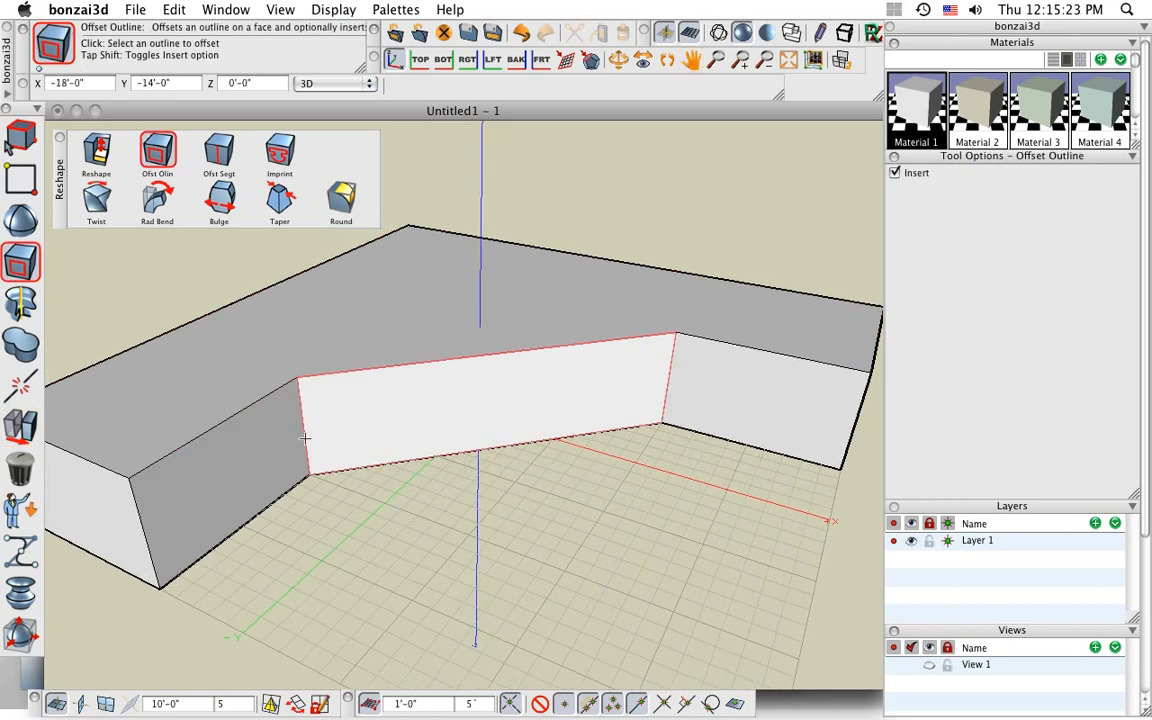
left_click(424, 352)
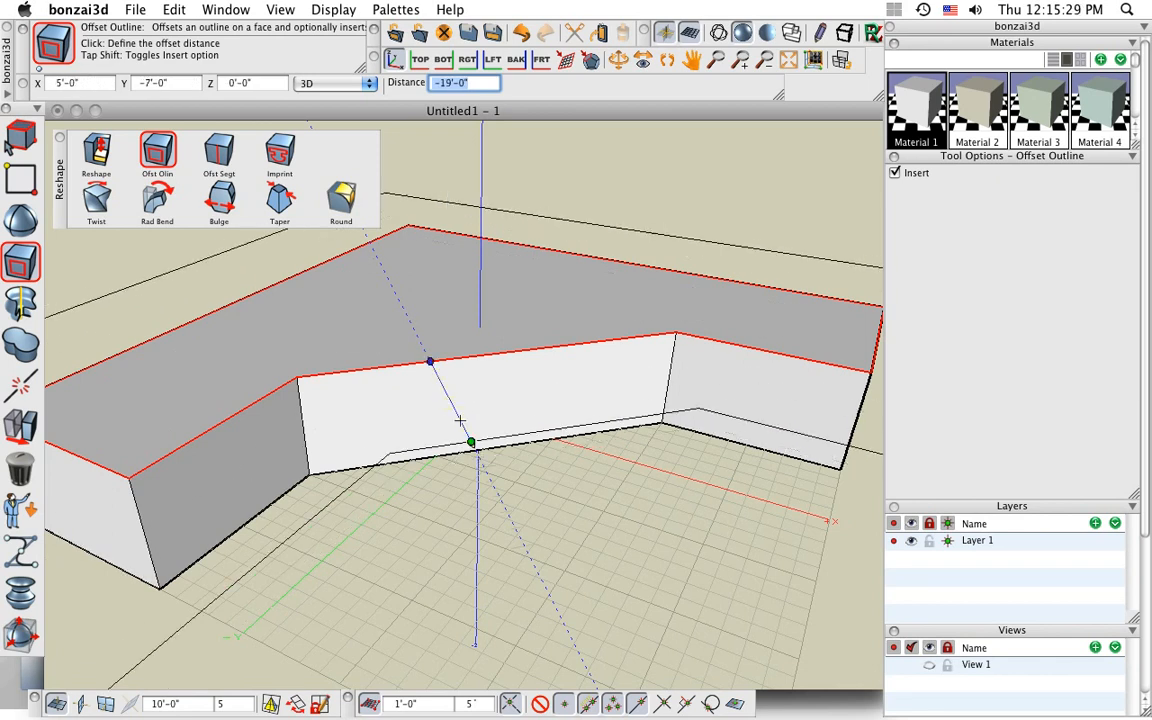
left_click(428, 358)
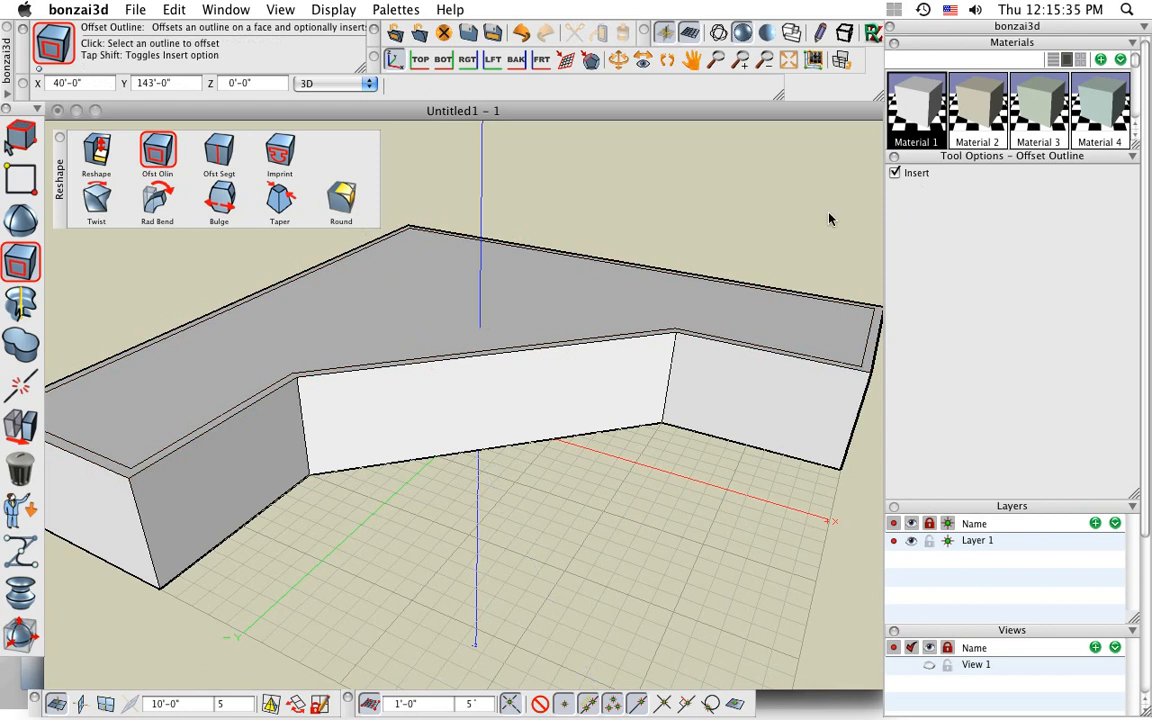
Reshape the inset top face upward 12' to form a second storey set back from the lower one.
middle_click_drag(427, 396, 471, 414)
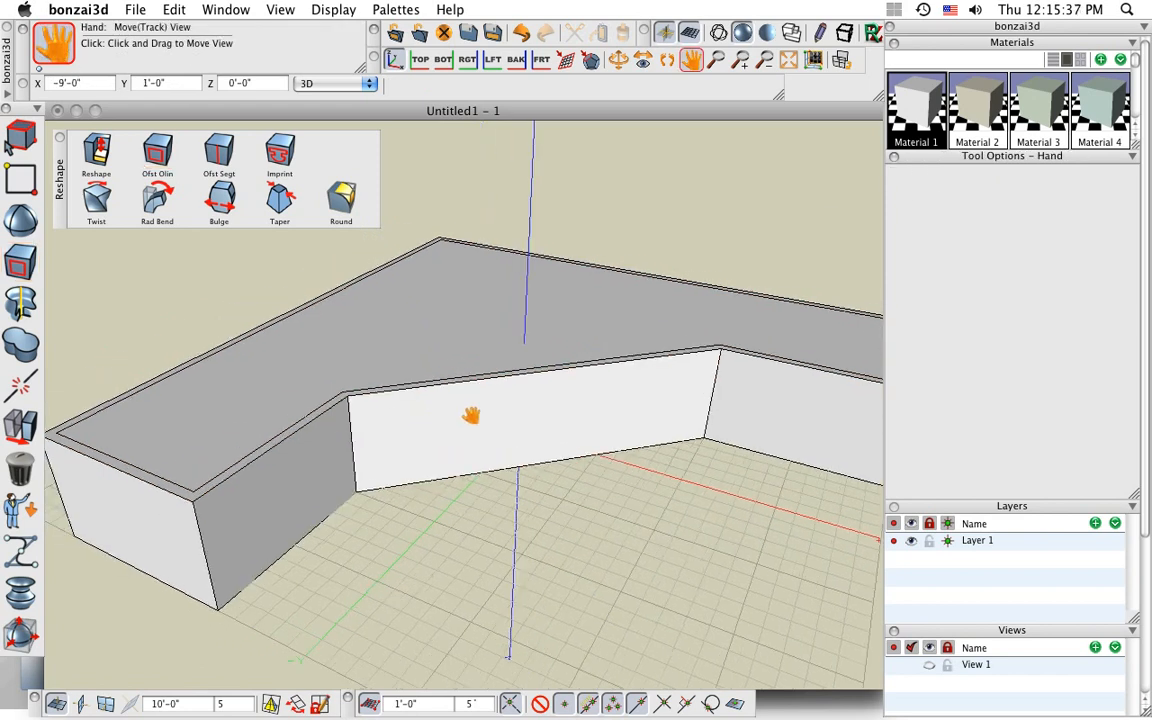
scroll(467, 311, "up", 1)
scroll(466, 311, "down", 1)
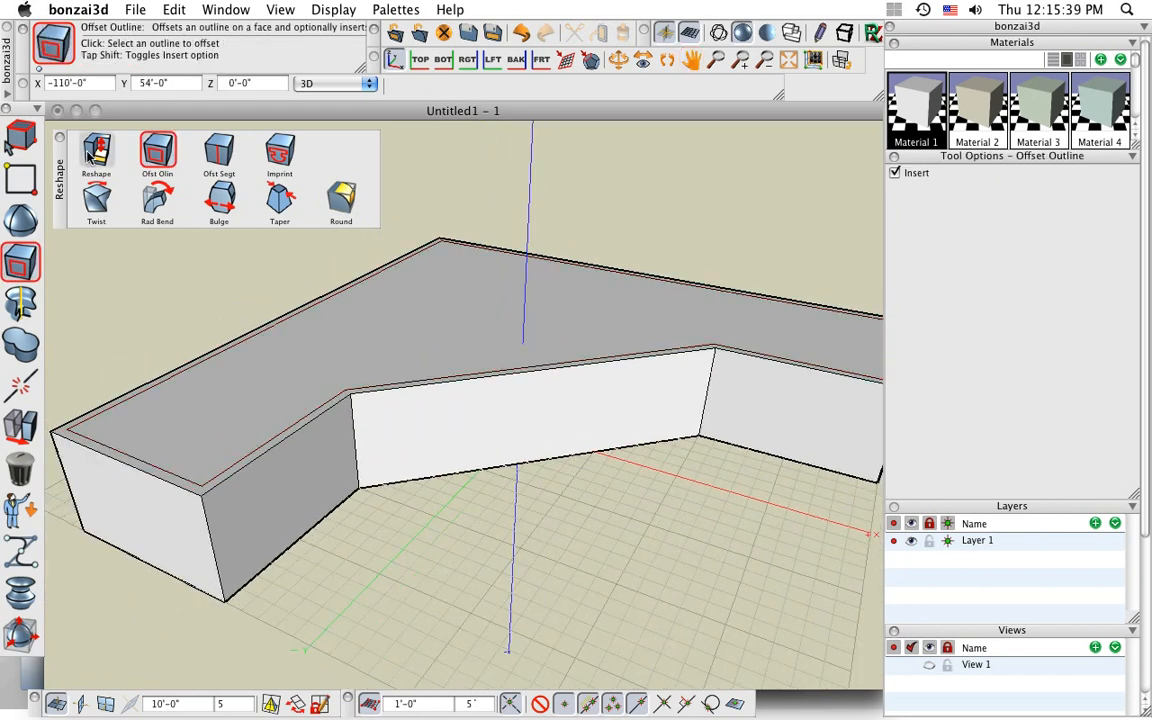
left_click(96, 150)
left_click(468, 330)
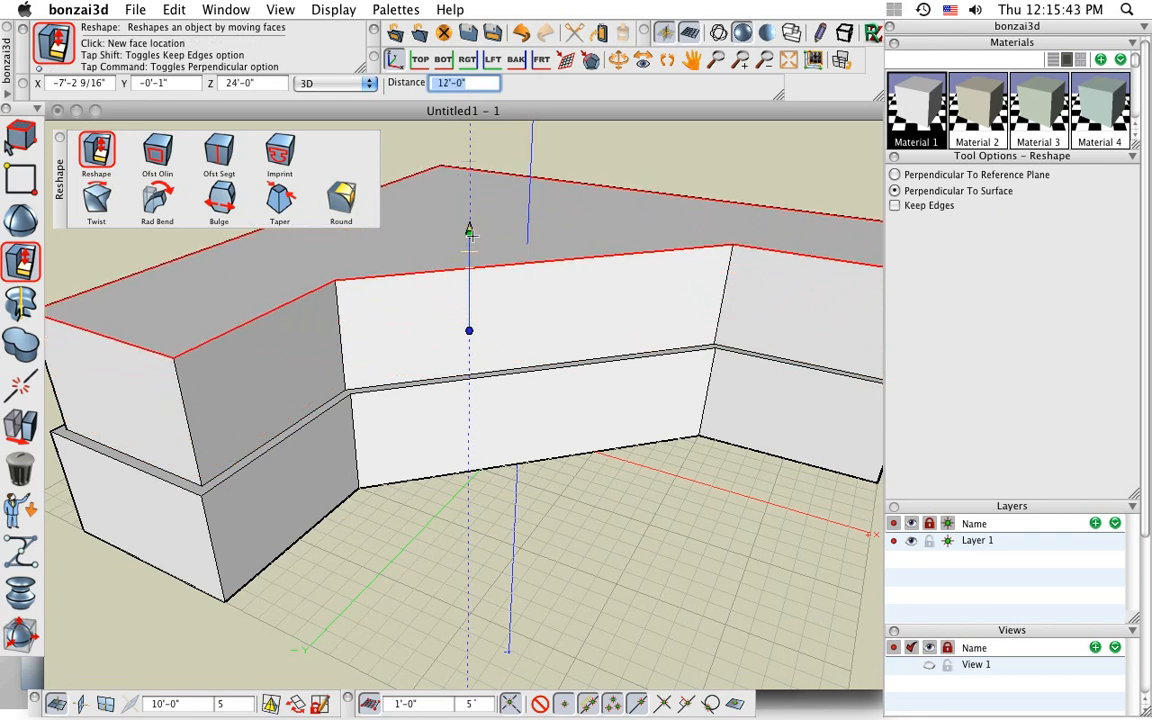
left_click(471, 228)
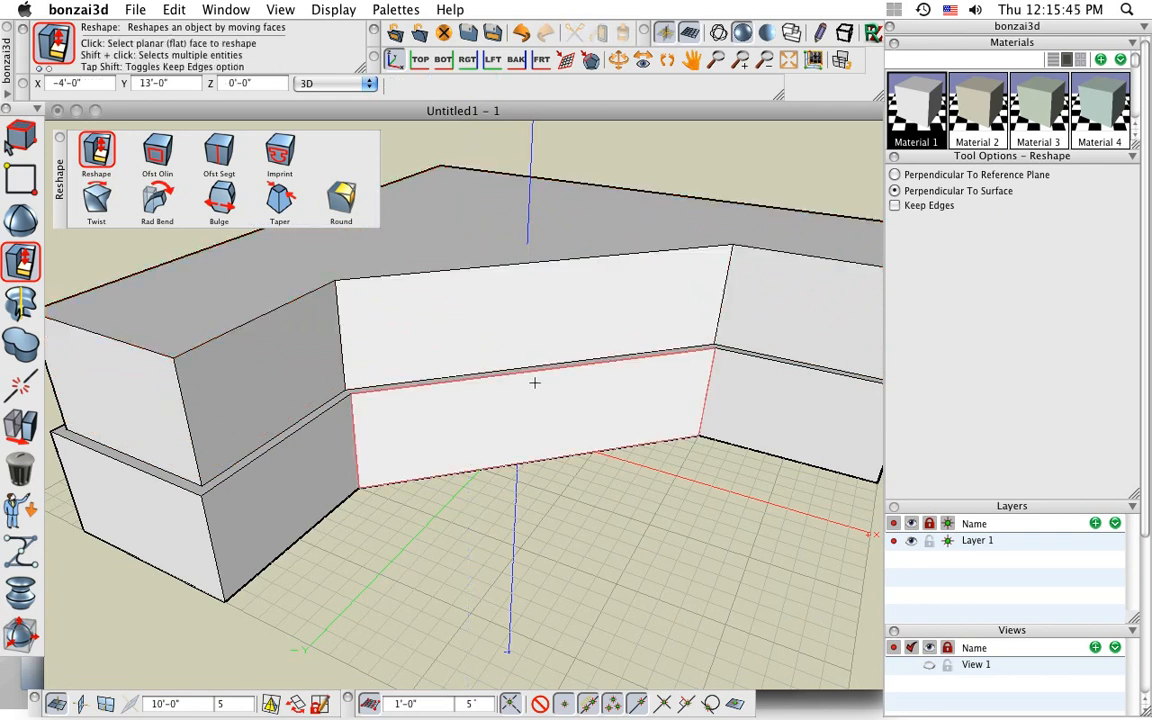
Insert an outline on the upper storey's top face, offset 12" inward from its perimeter.
left_click(157, 150)
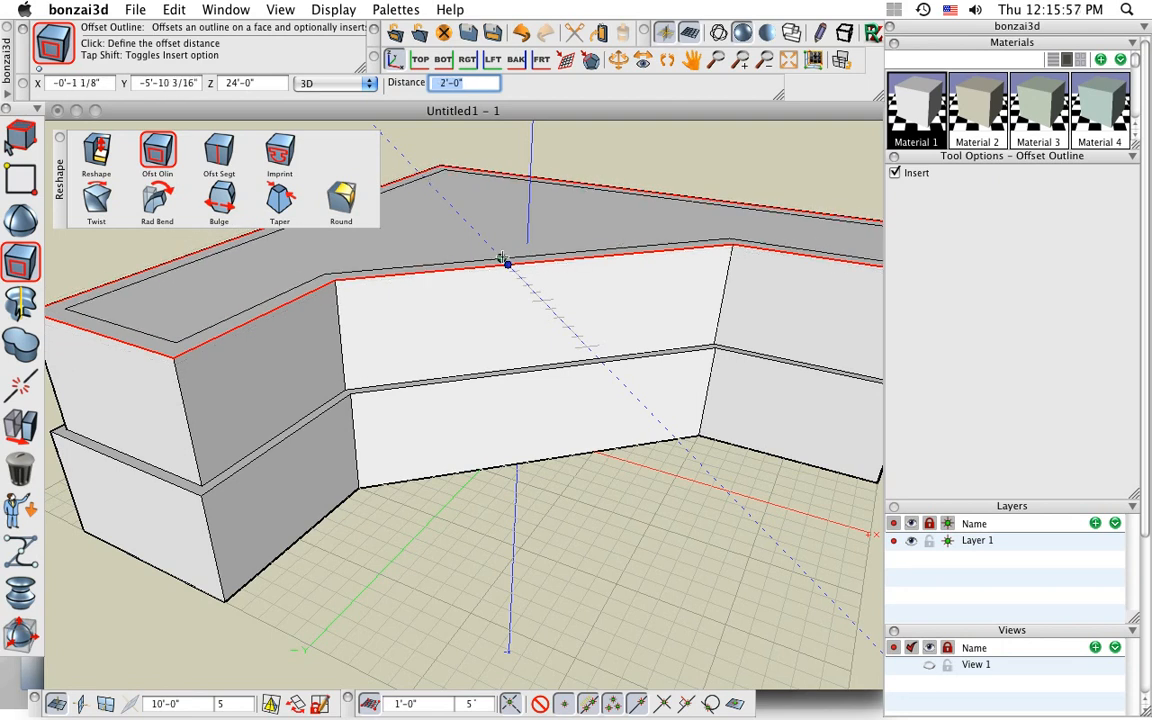
type("12")
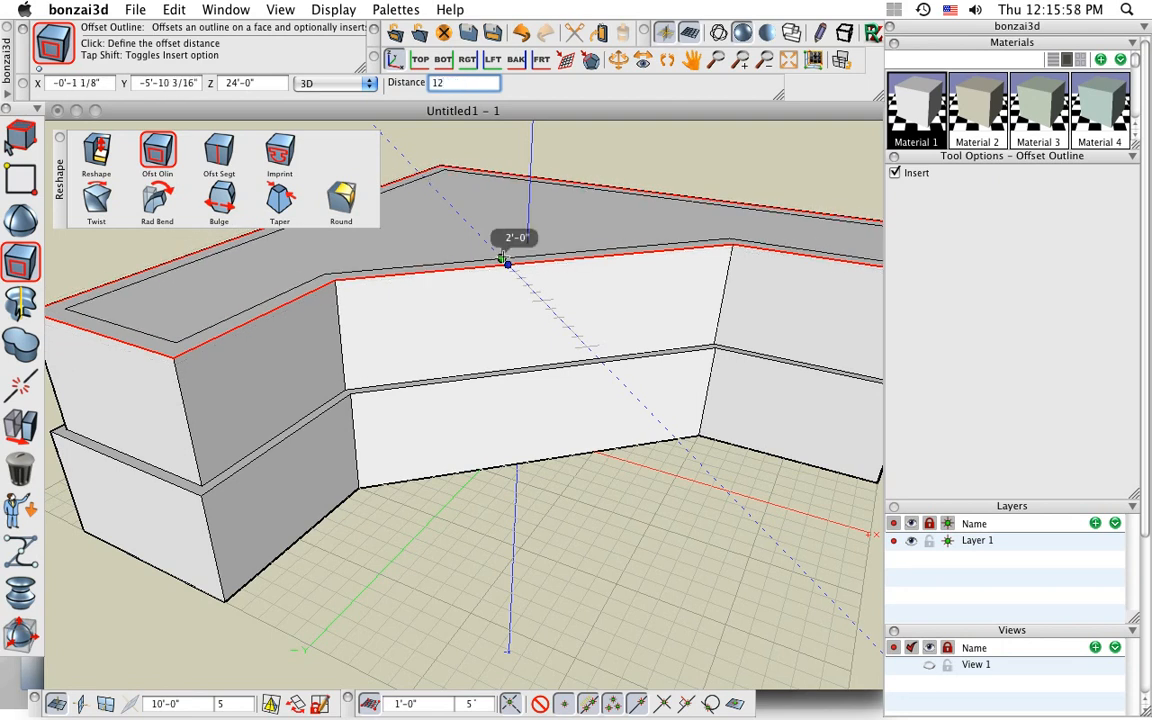
key("Return")
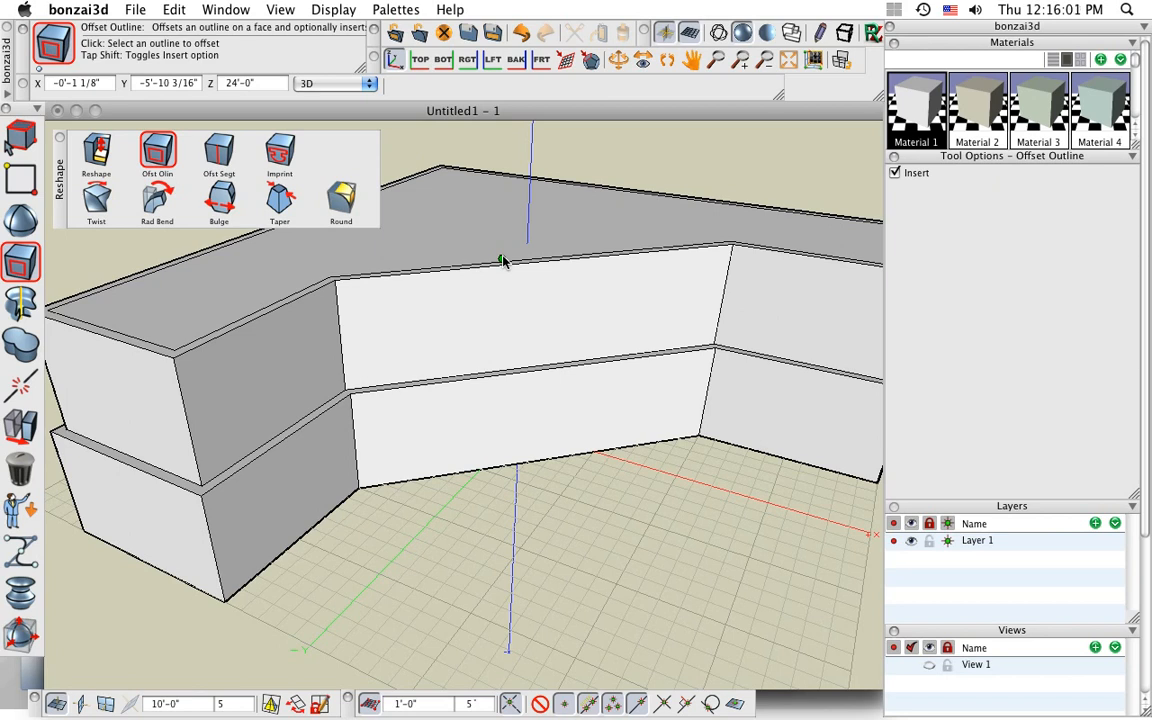
Reshape the upper storey's inset top face deep downward, hollowing out the interior and leaving thin perimeter walls.
scroll(447, 285, "down", 3)
middle_click_drag(527, 368, 533, 400)
scroll(491, 313, "up", 3)
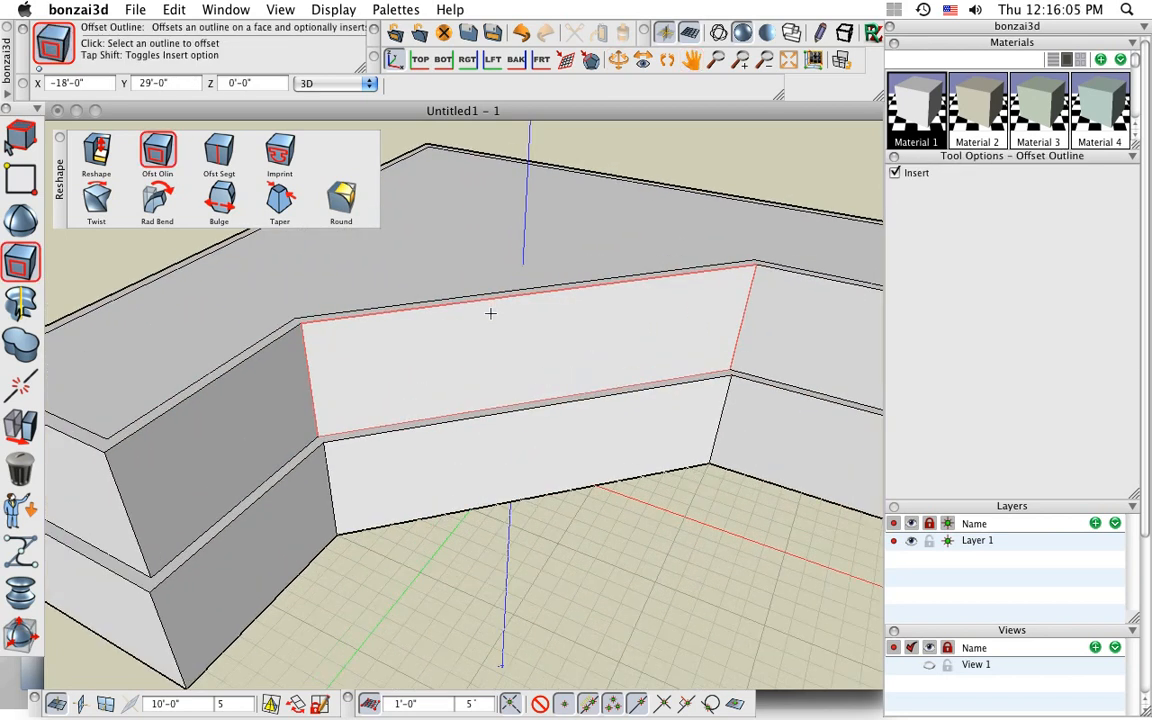
scroll(491, 313, "down", 3)
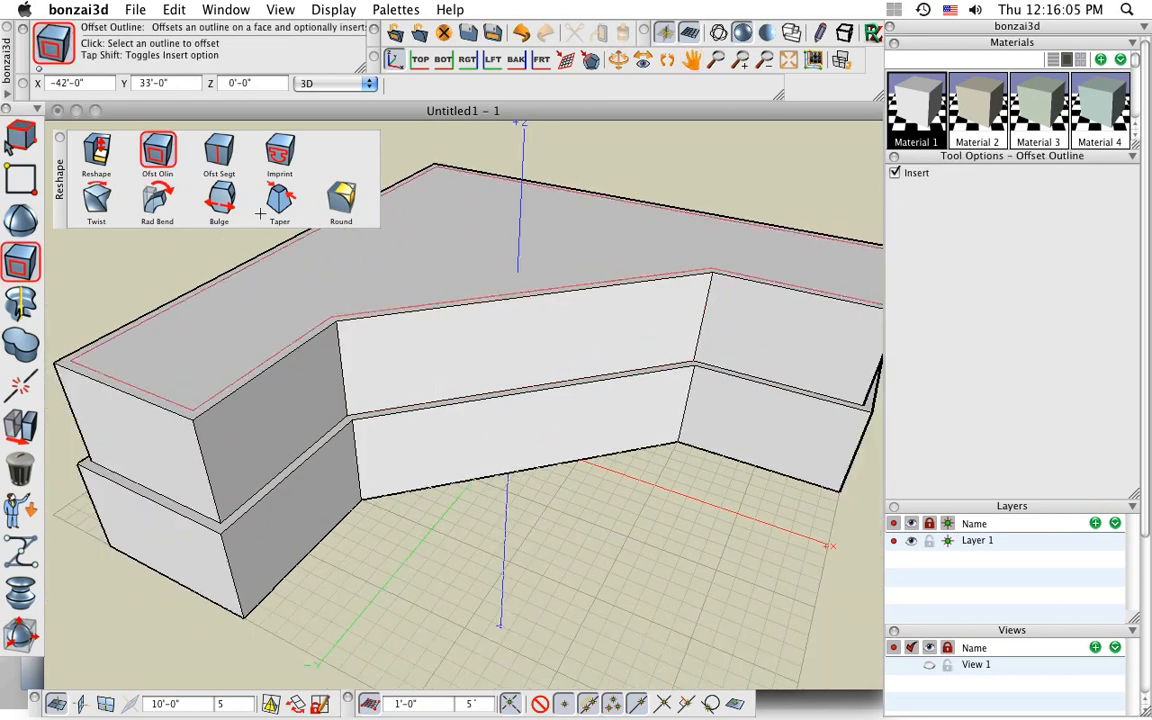
left_click(96, 150)
left_click(516, 240)
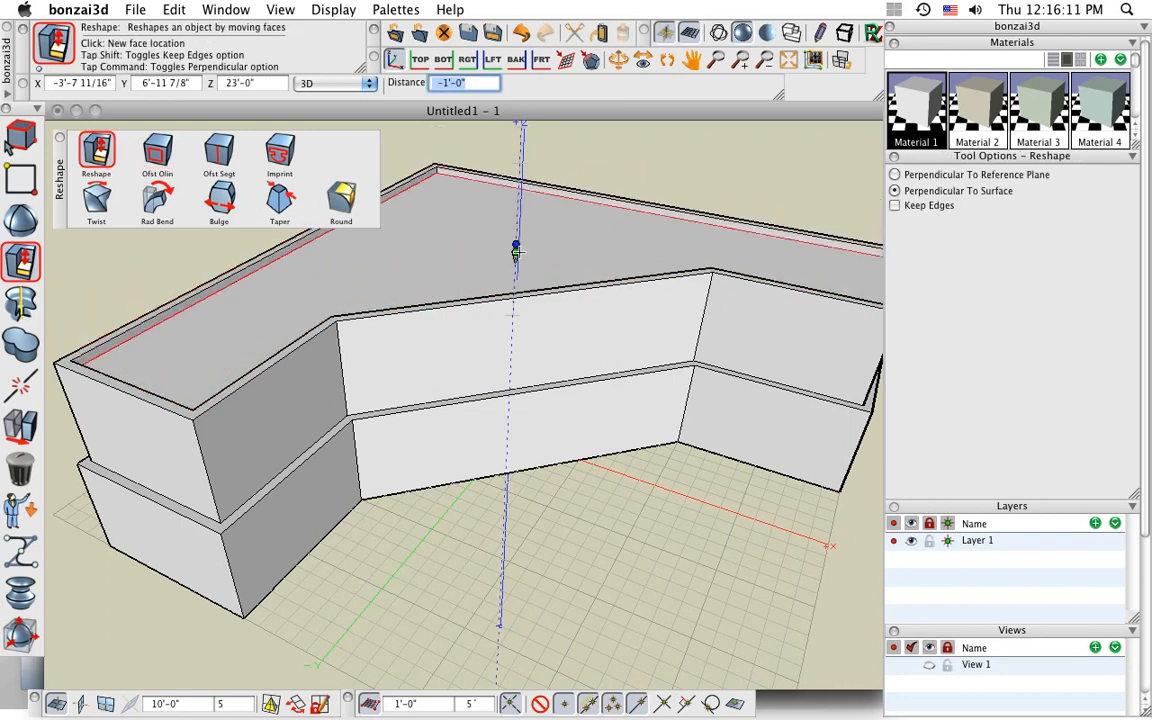
scroll(516, 258, "down", 2)
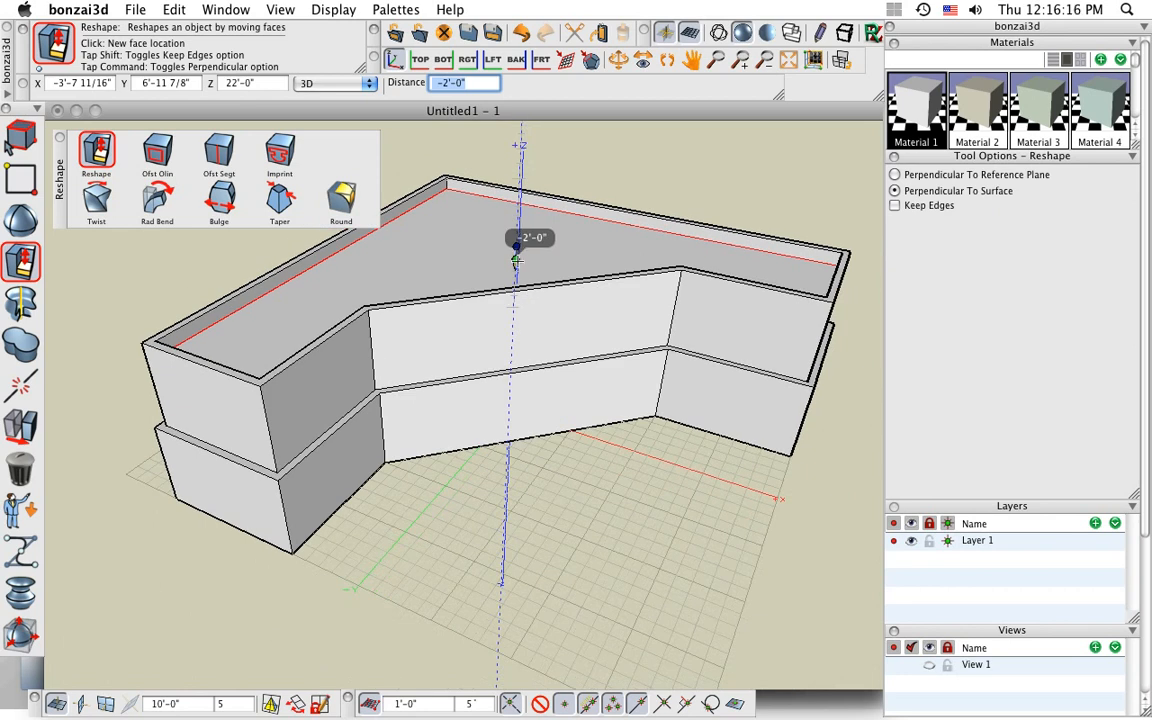
key("Escape")
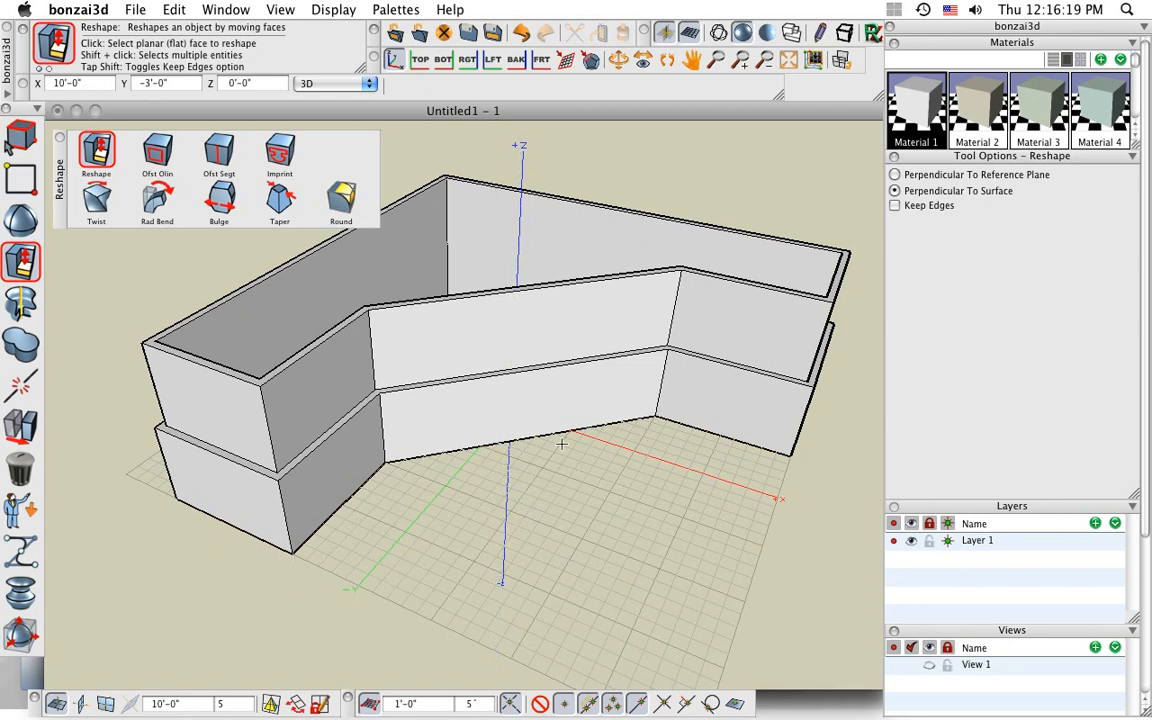
Draw an open Vector Line without inserting it on the lower storey wing's inner side face, from top to bottom edge with 1' diagonal jogs.
mouse_move(574, 436)
middle_mouse_down()
mouse_move(588, 595)
mouse_move(553, 458)
mouse_move(558, 375)
mouse_move(573, 373)
mouse_move(578, 432)
middle_mouse_up()
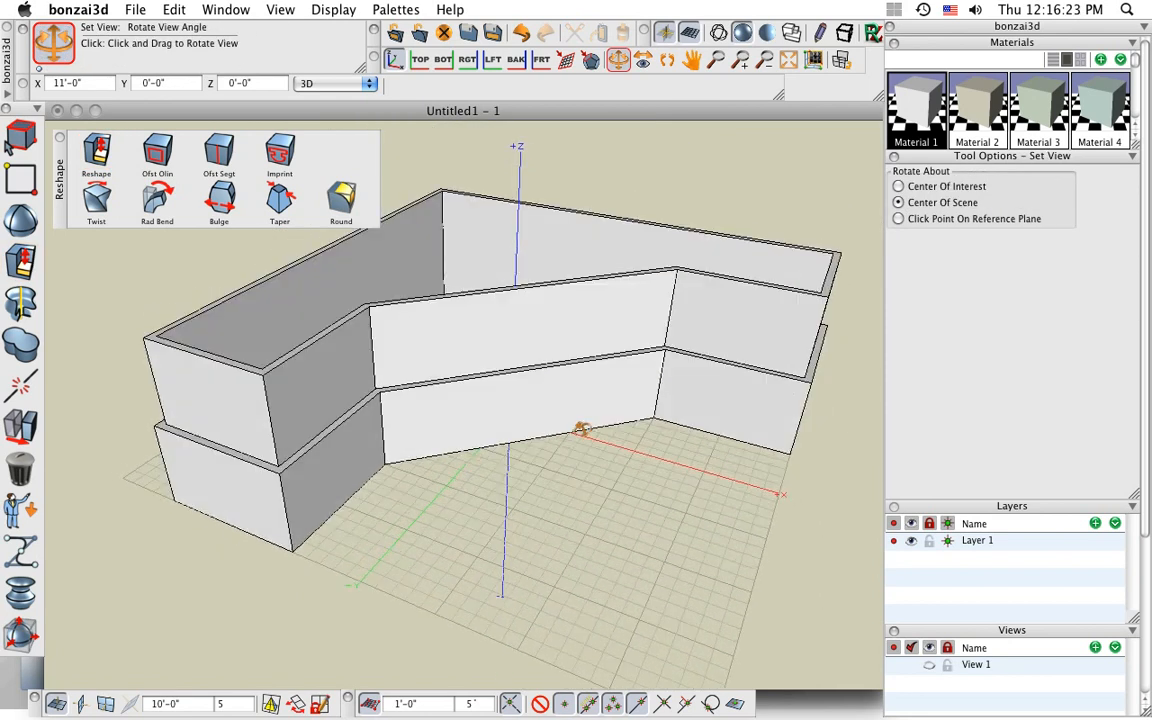
scroll(490, 385, "up", 3)
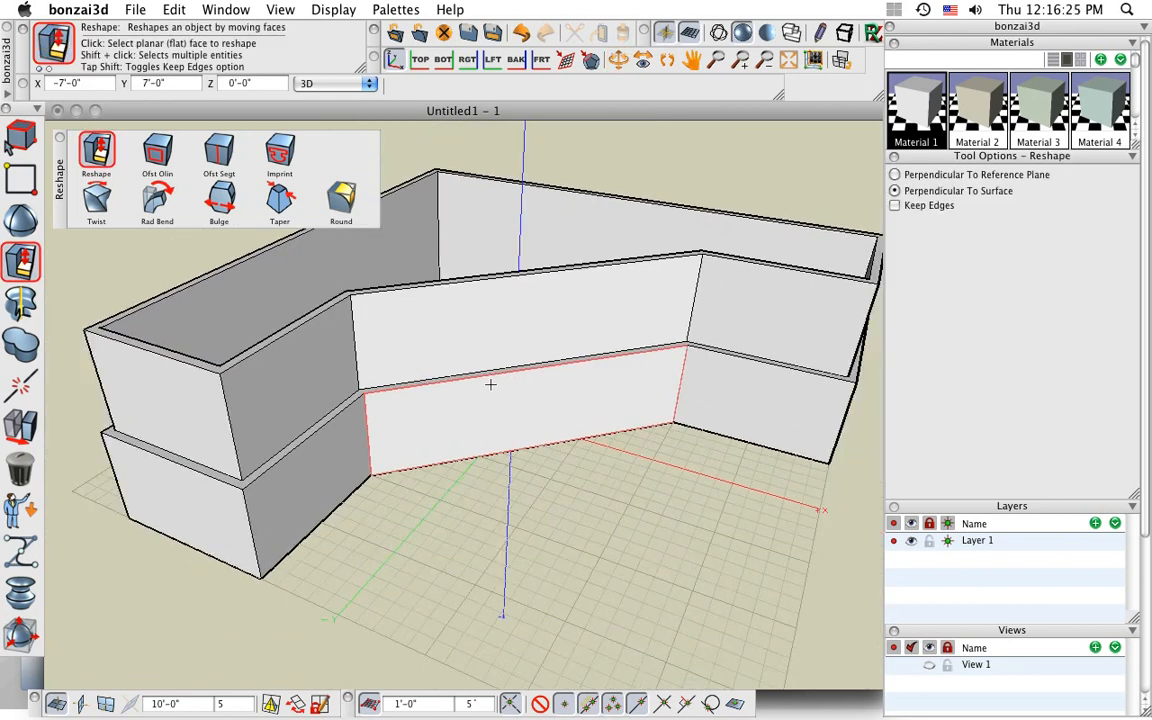
middle_click_drag(540, 540, 509, 527)
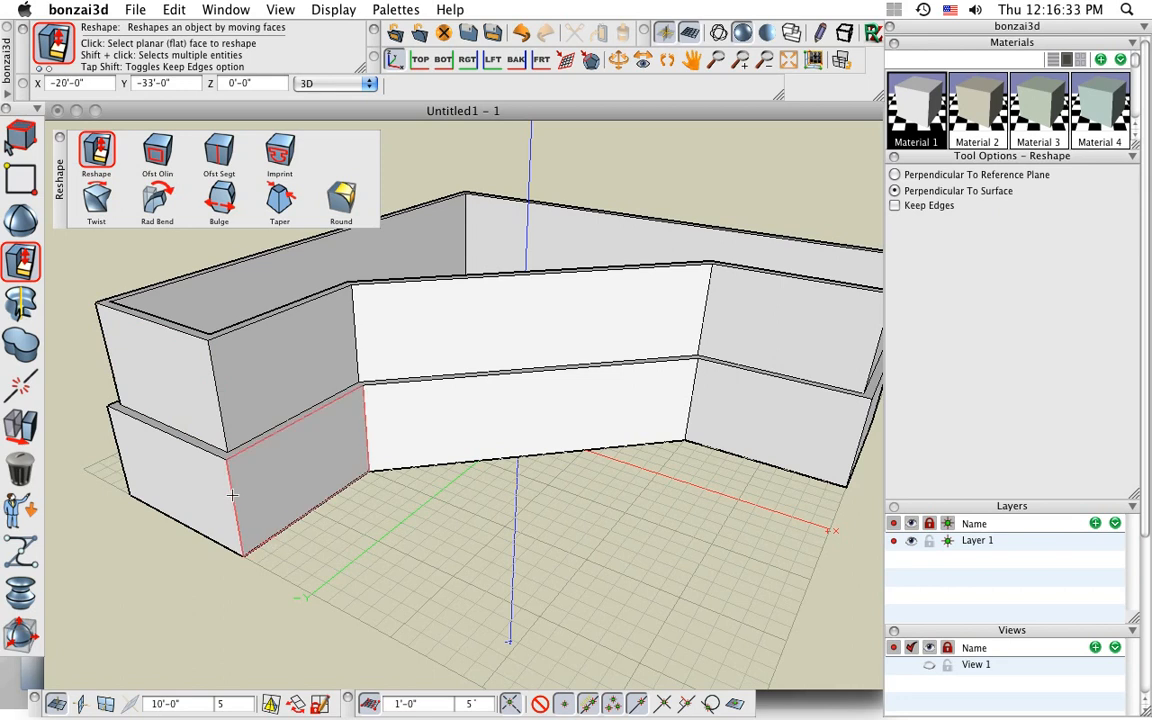
mouse_move(43, 180)
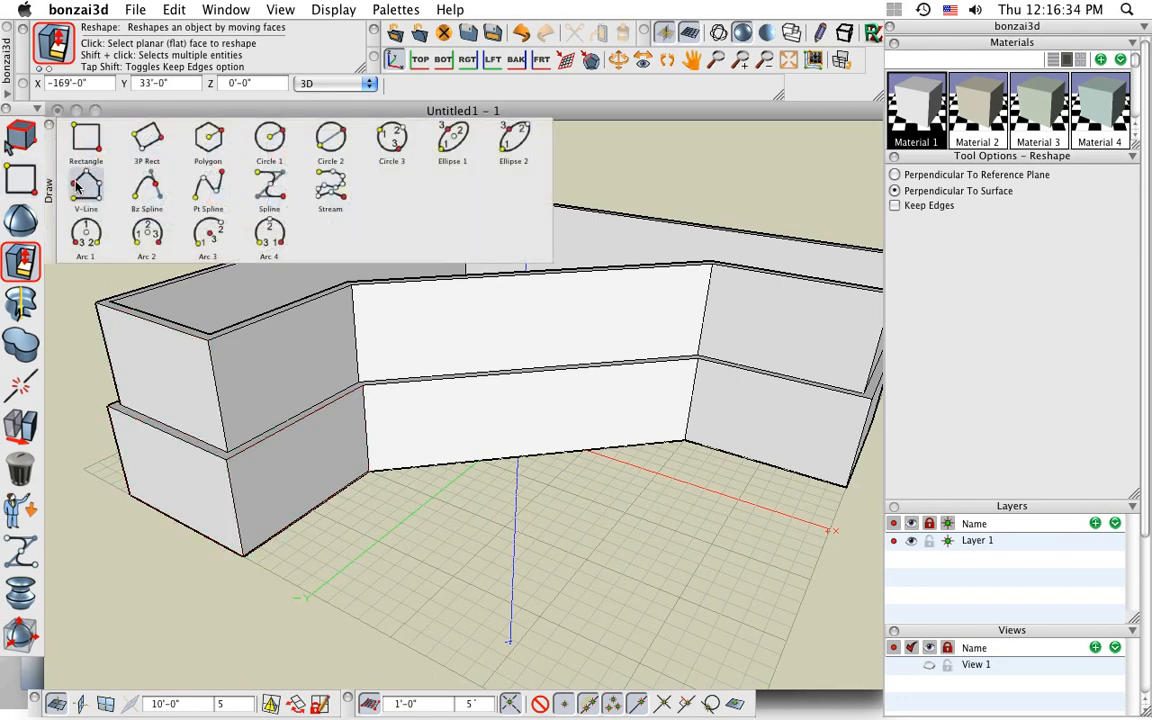
left_click(78, 186)
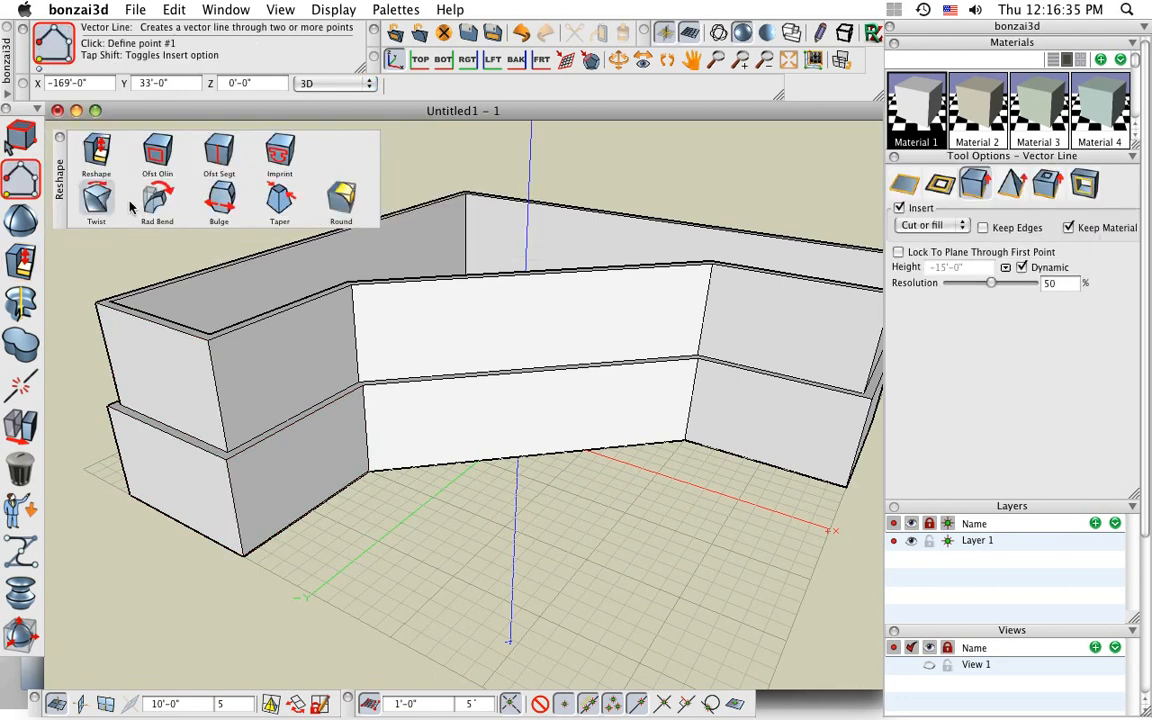
left_click(908, 185)
left_click(913, 212)
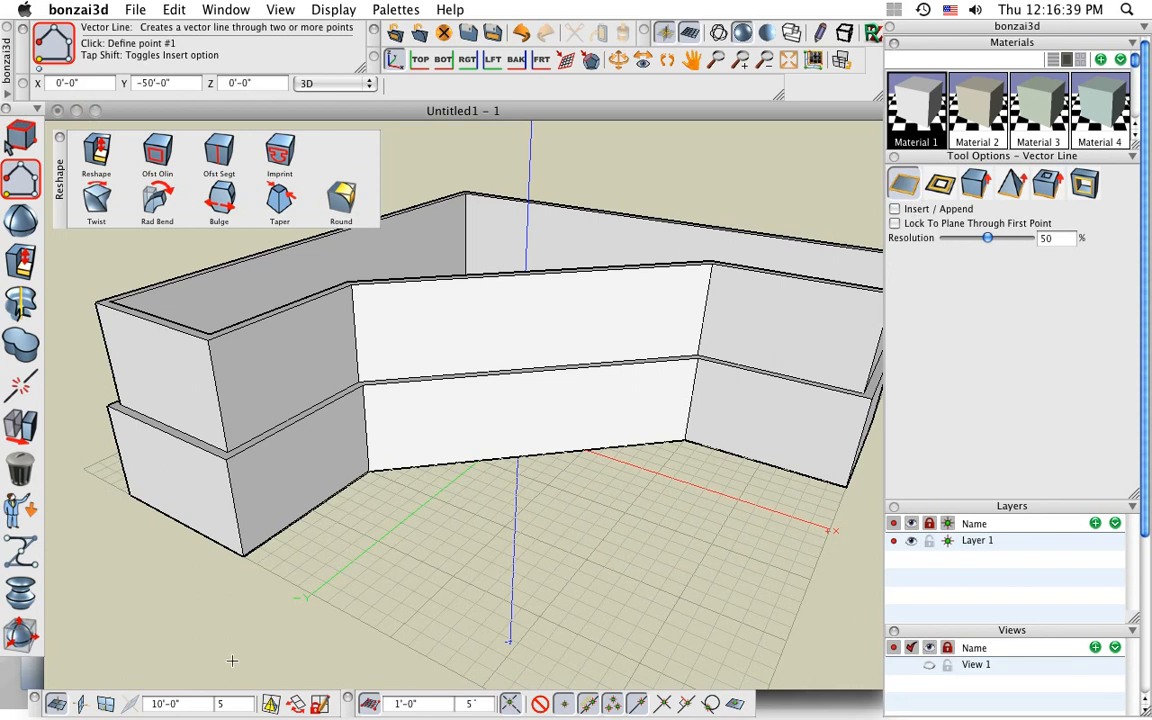
scroll(229, 509, "up", 5)
middle_click_drag(243, 528, 286, 516)
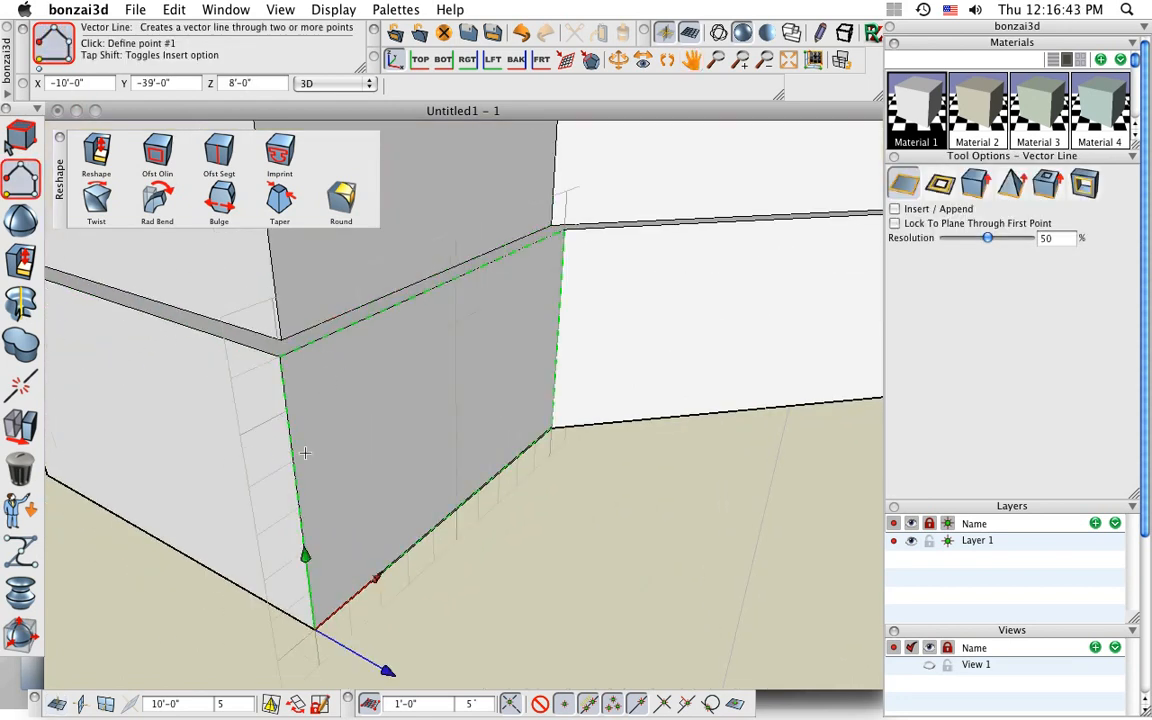
left_click(323, 339)
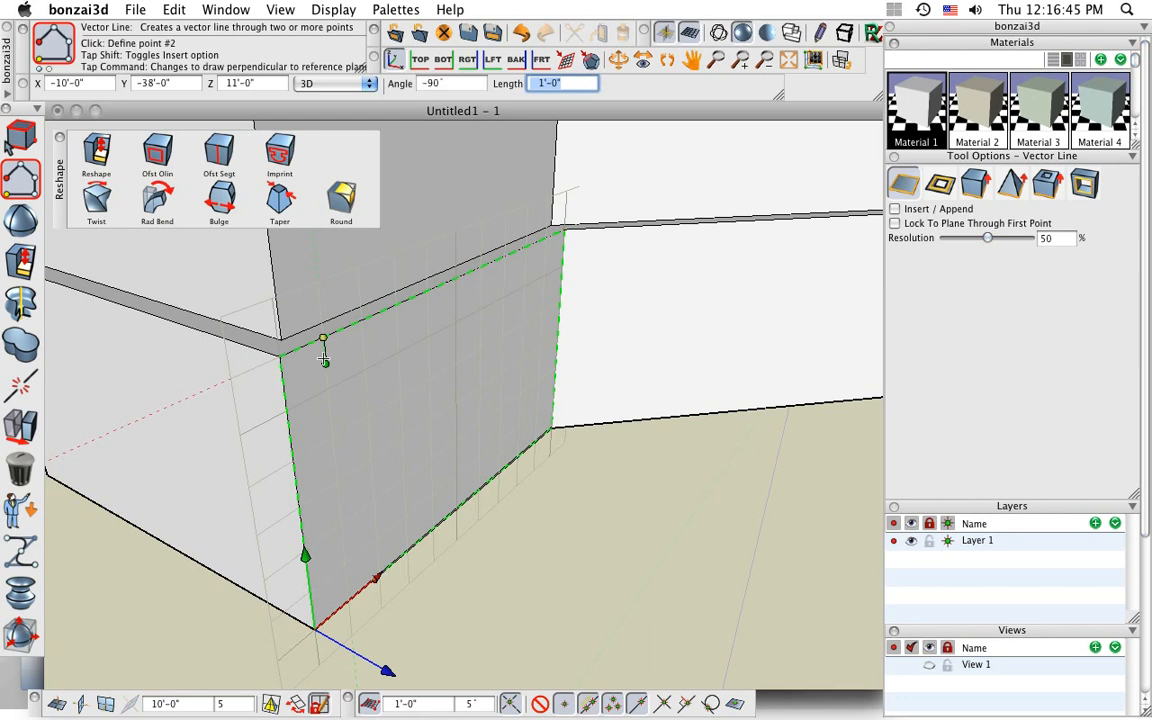
left_click(324, 364)
left_click(308, 400)
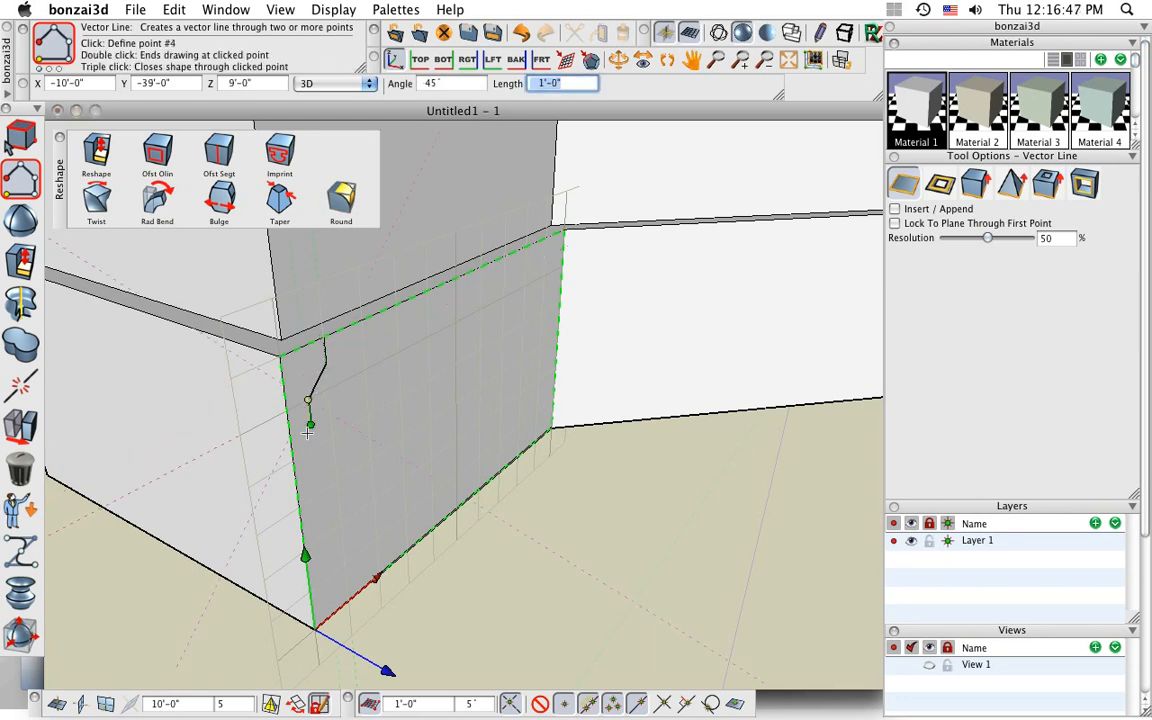
left_click(328, 577)
left_click(346, 583)
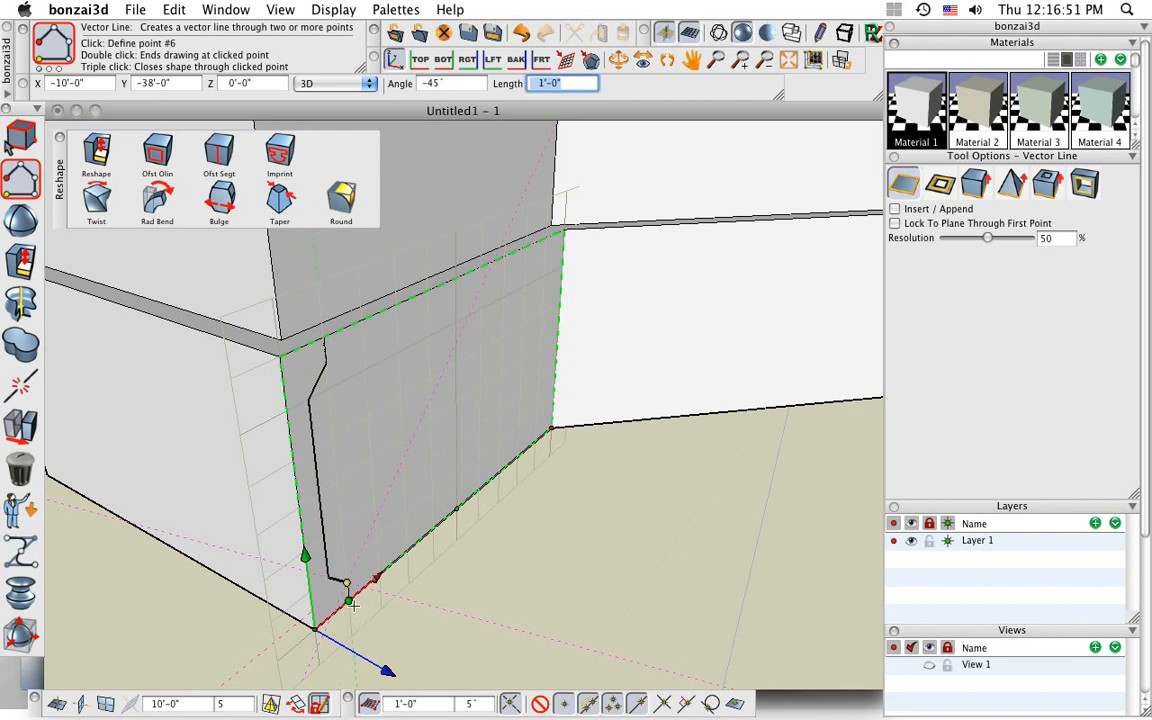
double_click(349, 601)
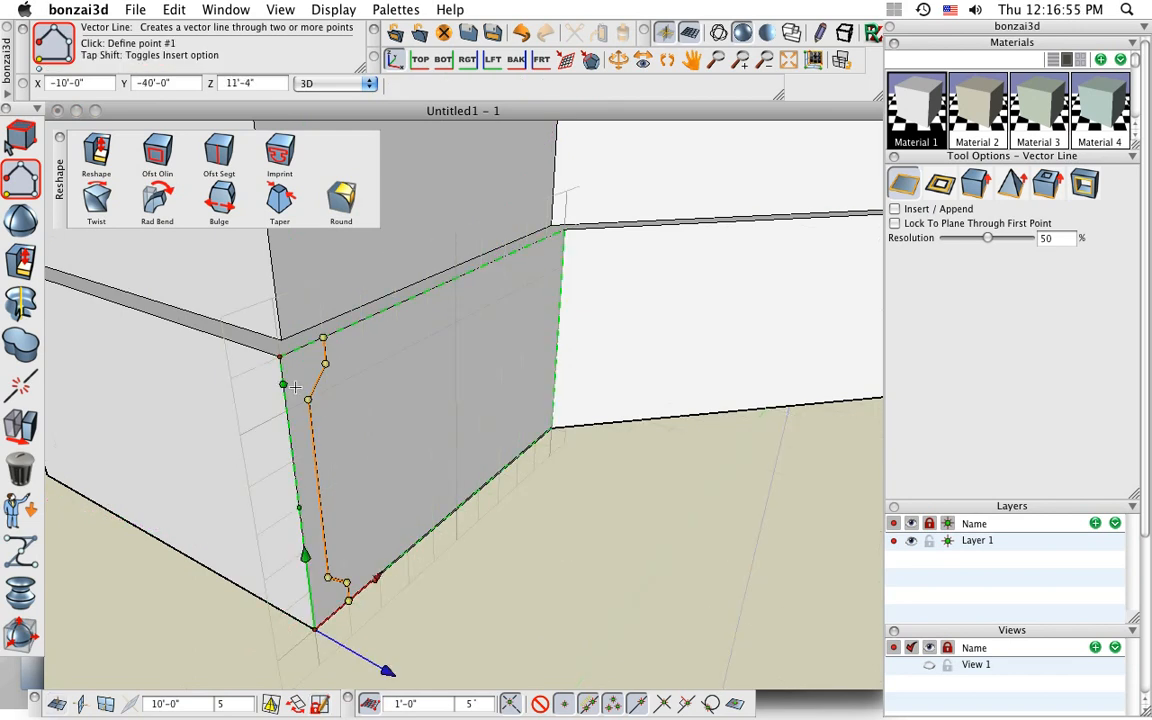
Round the corners of the profile line on the wing's side face with a circular fillet of 1' radius.
mouse_move(20, 385)
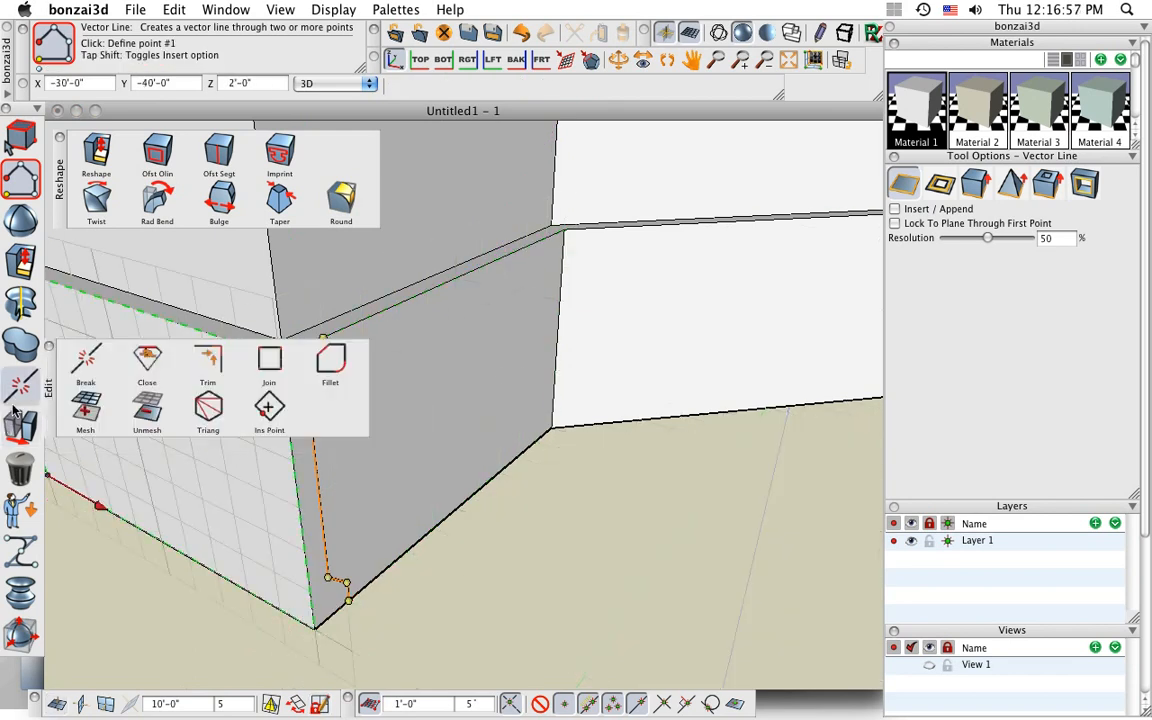
left_click(332, 362)
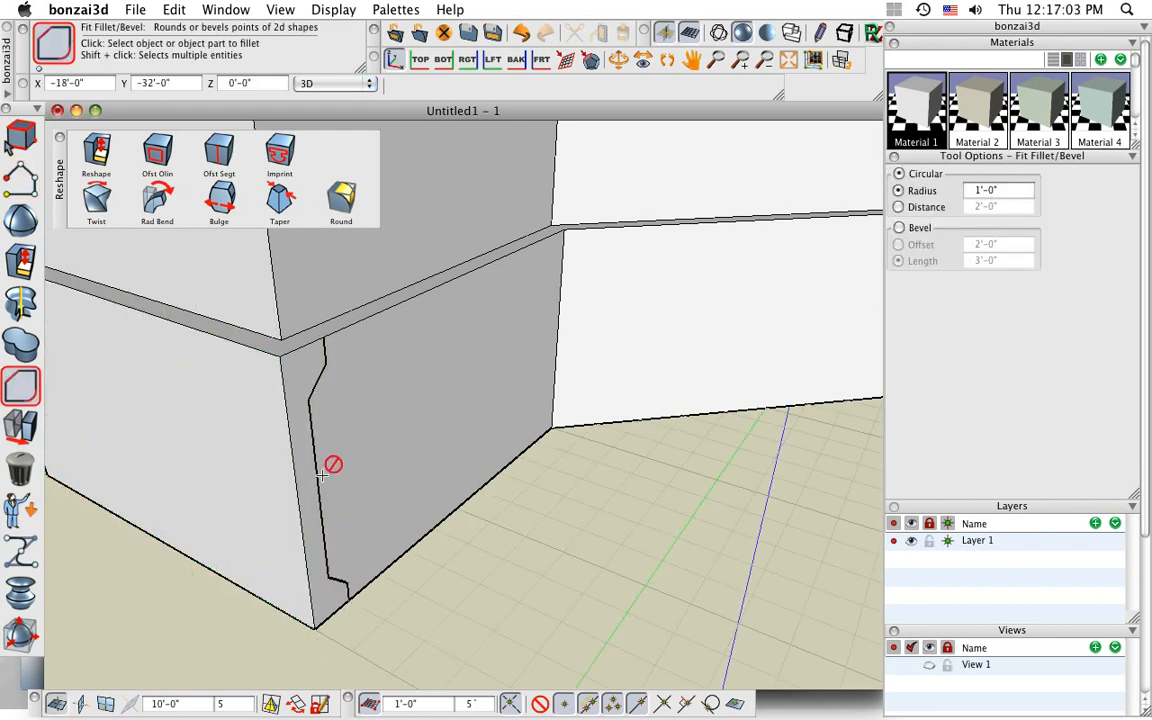
left_click(331, 354)
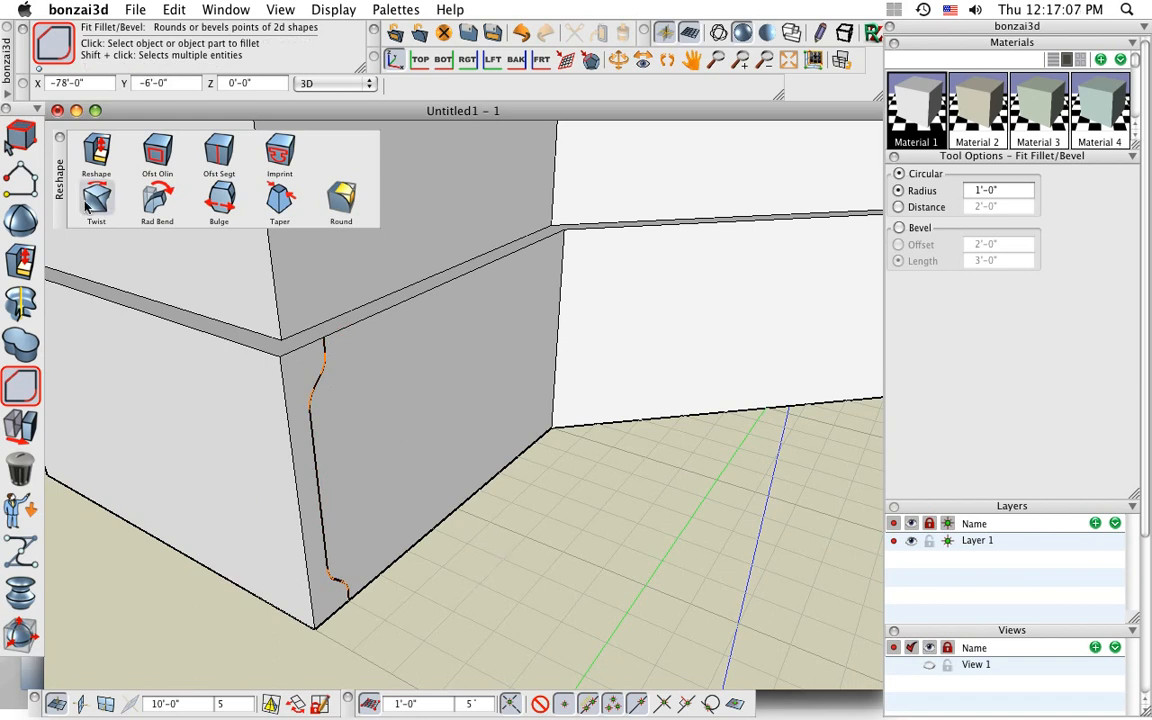
Try to imprint the filleted profile line into the building mass, and undo the imprint.
left_click(21, 135)
left_click(98, 146)
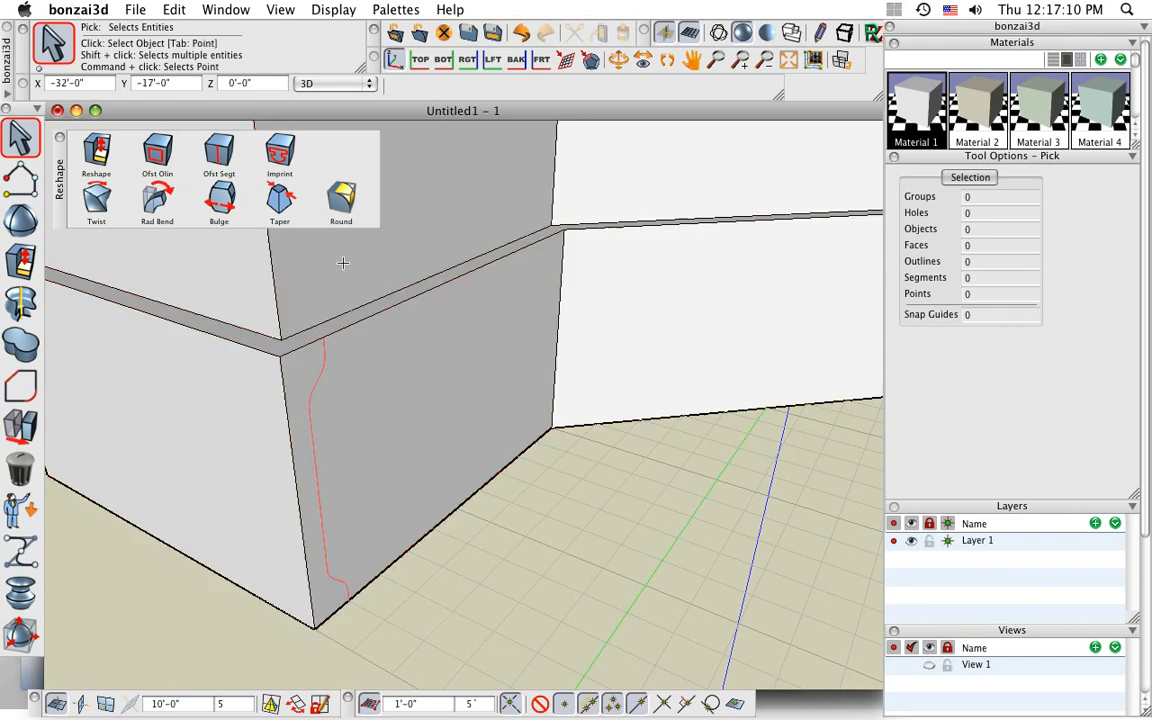
left_click(281, 152)
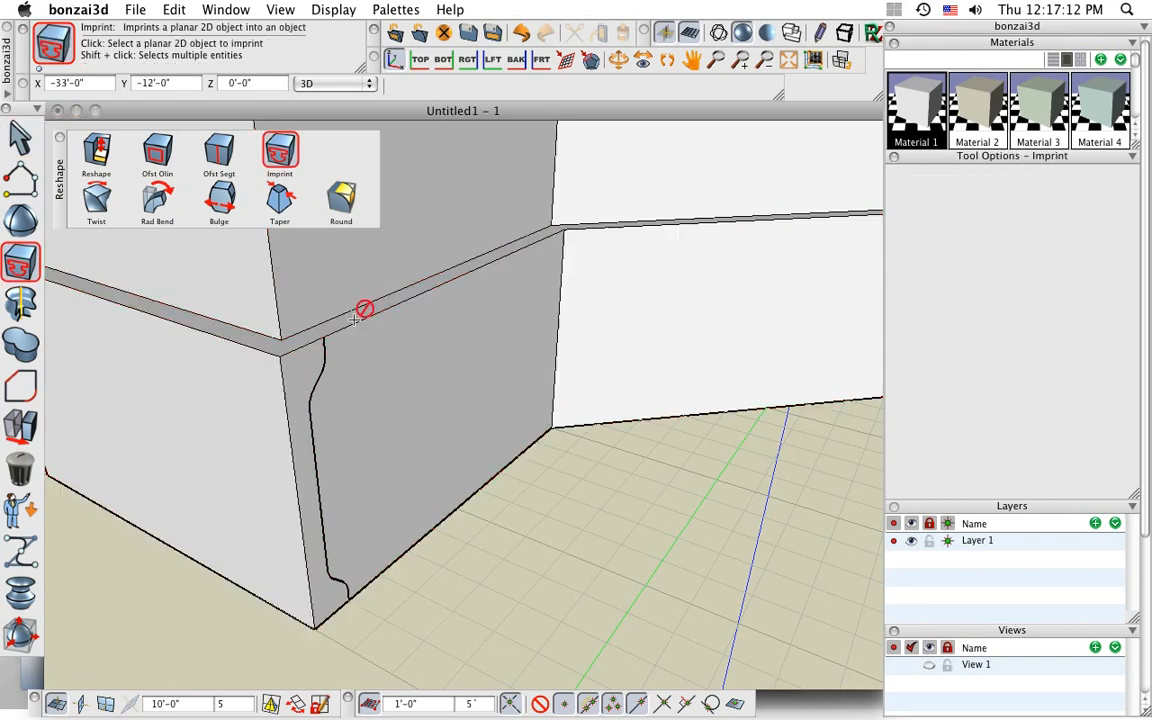
left_click(325, 362)
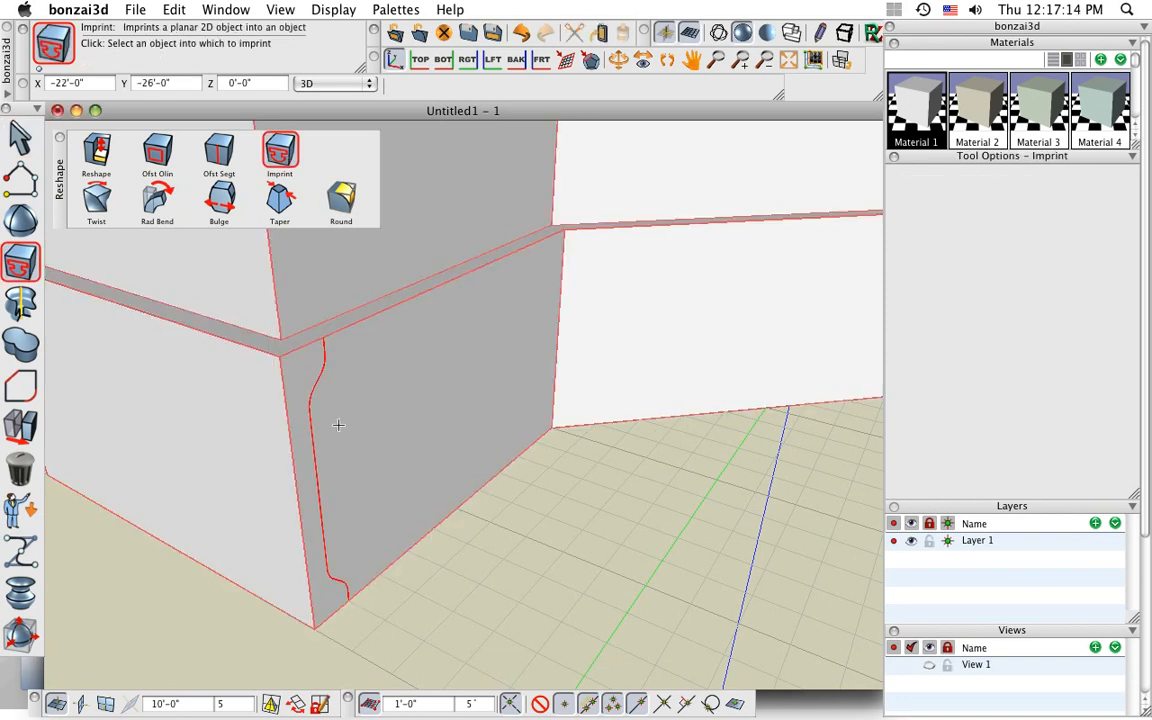
left_click(443, 369)
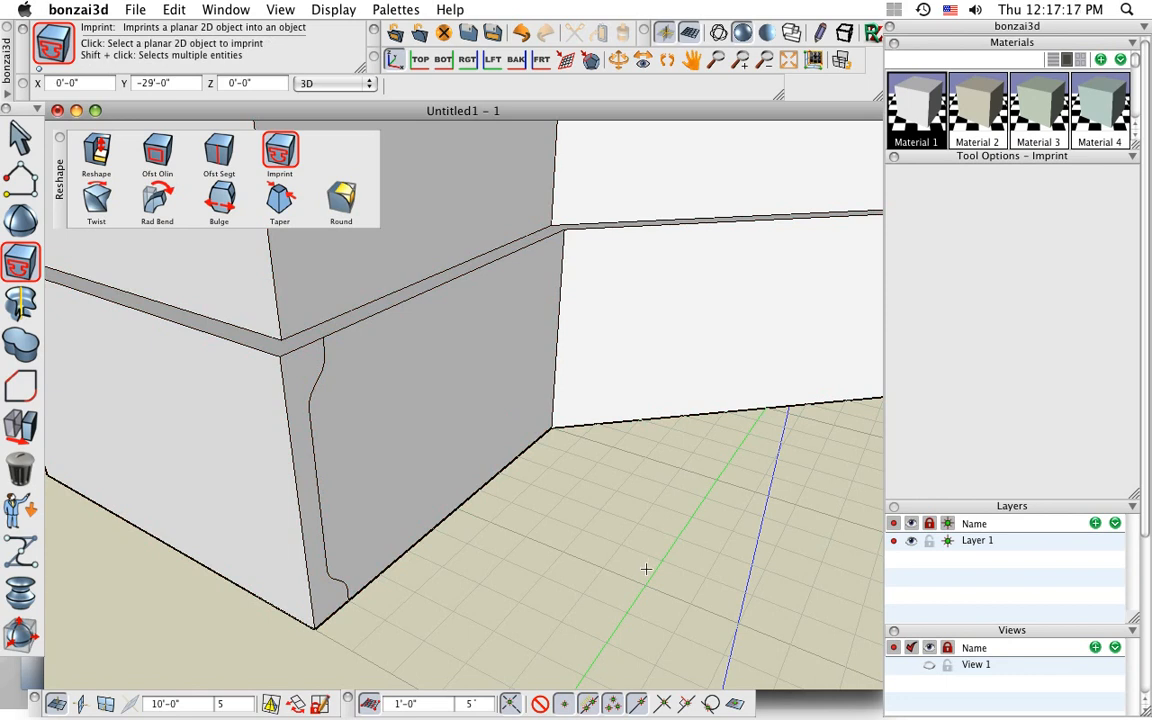
key("super+z")
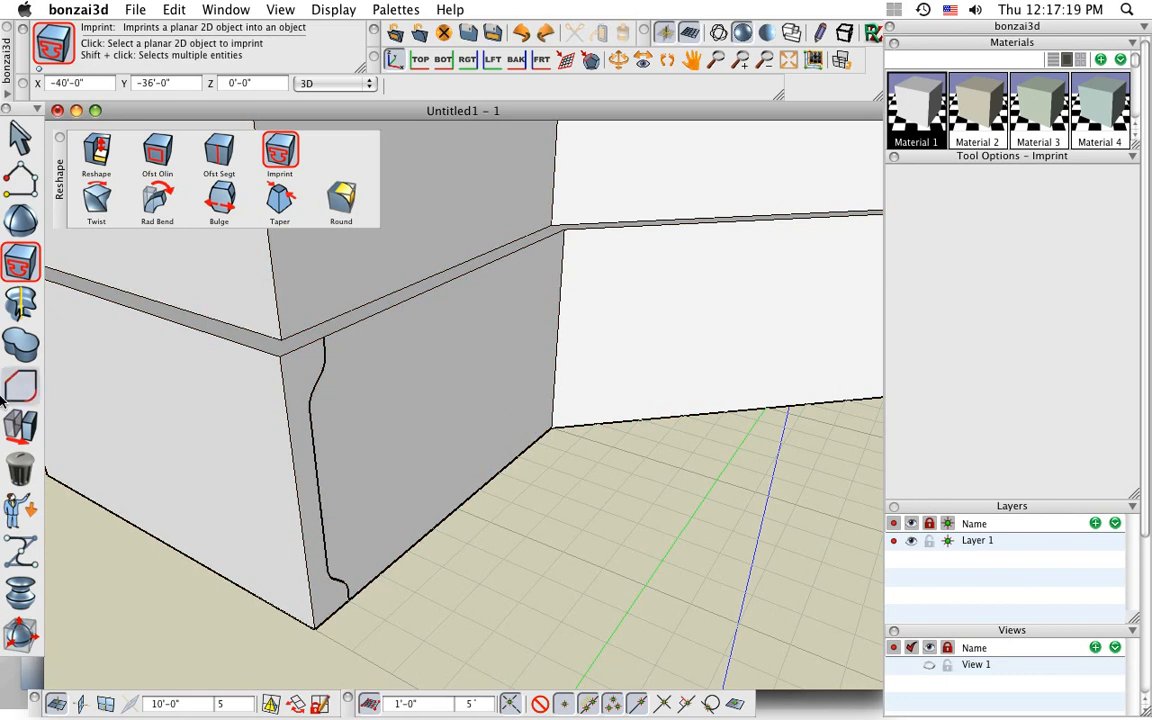
Rotate a copy of the filleted profile line about the wing's base corner, from the side face onto the adjoining end face.
mouse_move(20, 425)
left_click(147, 425)
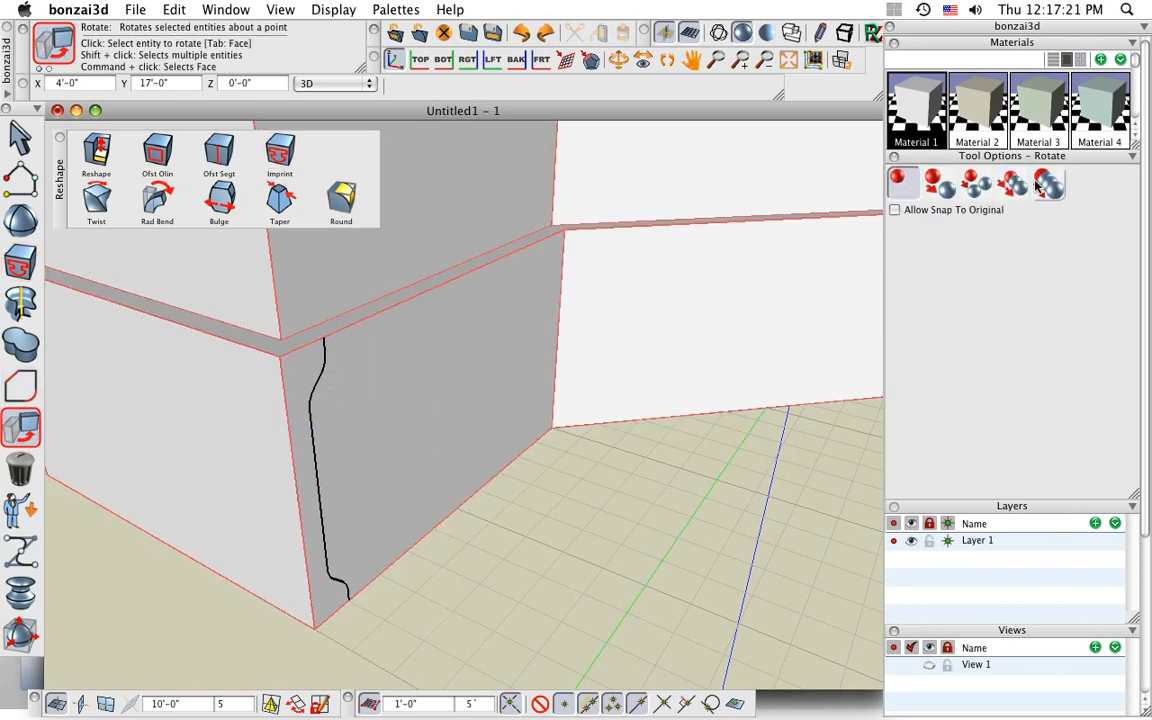
left_click(938, 183)
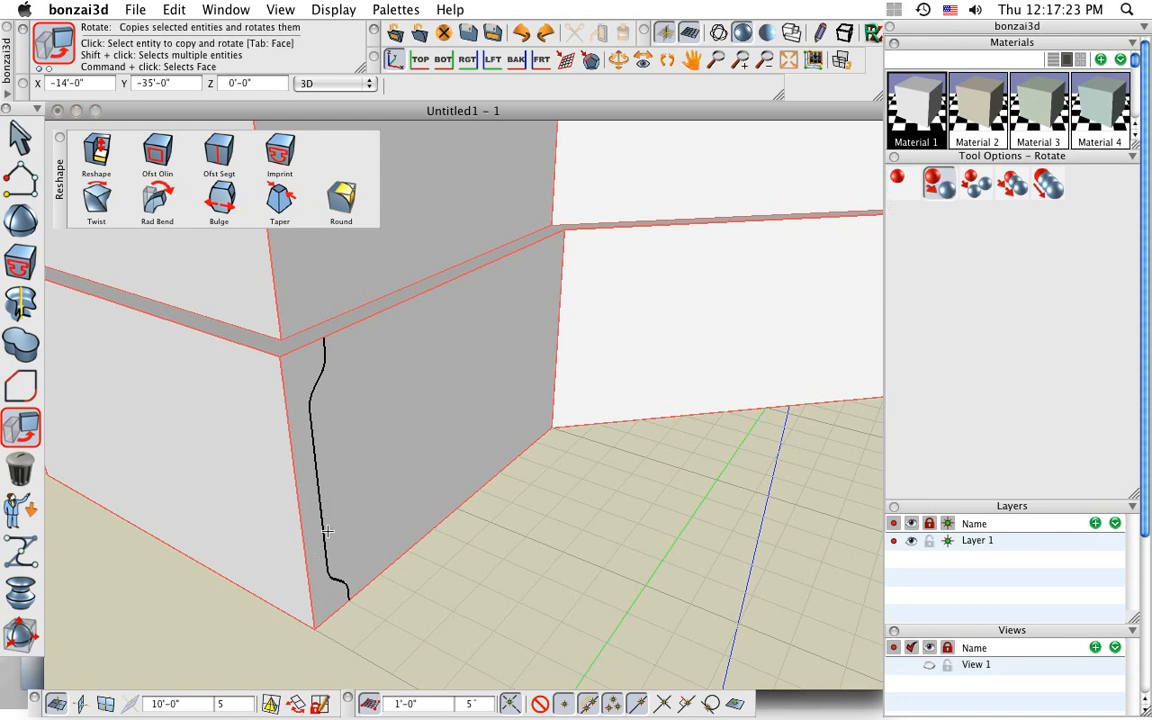
left_click(324, 531)
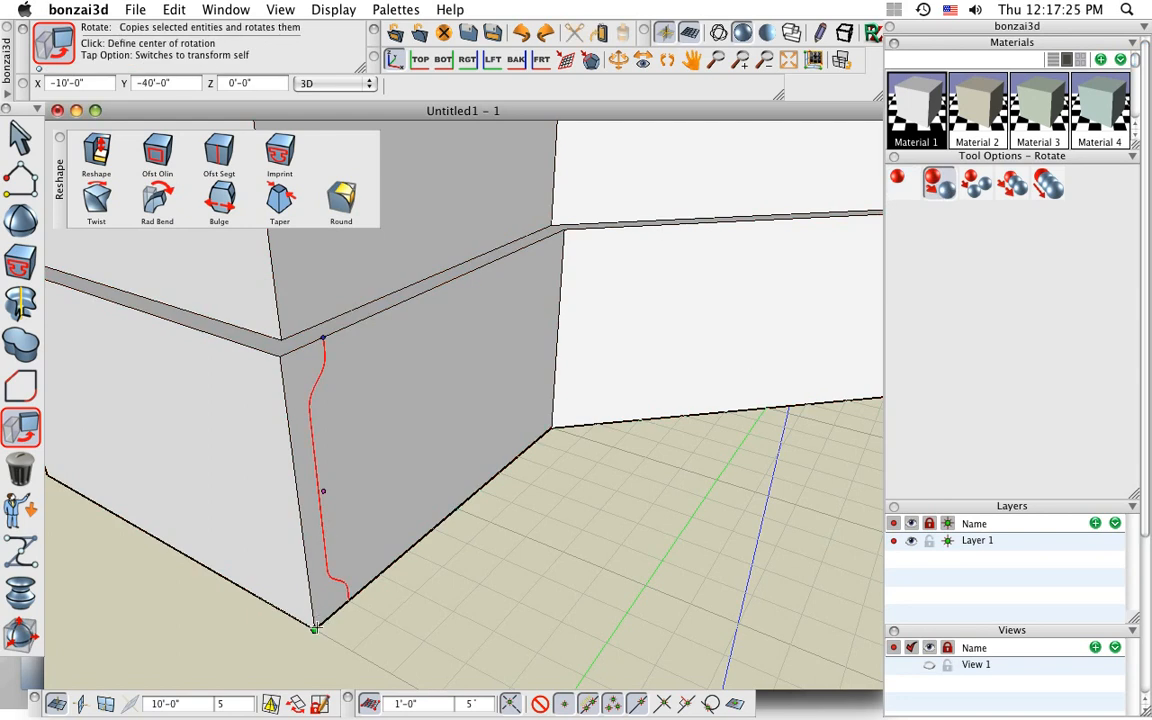
left_click(314, 627)
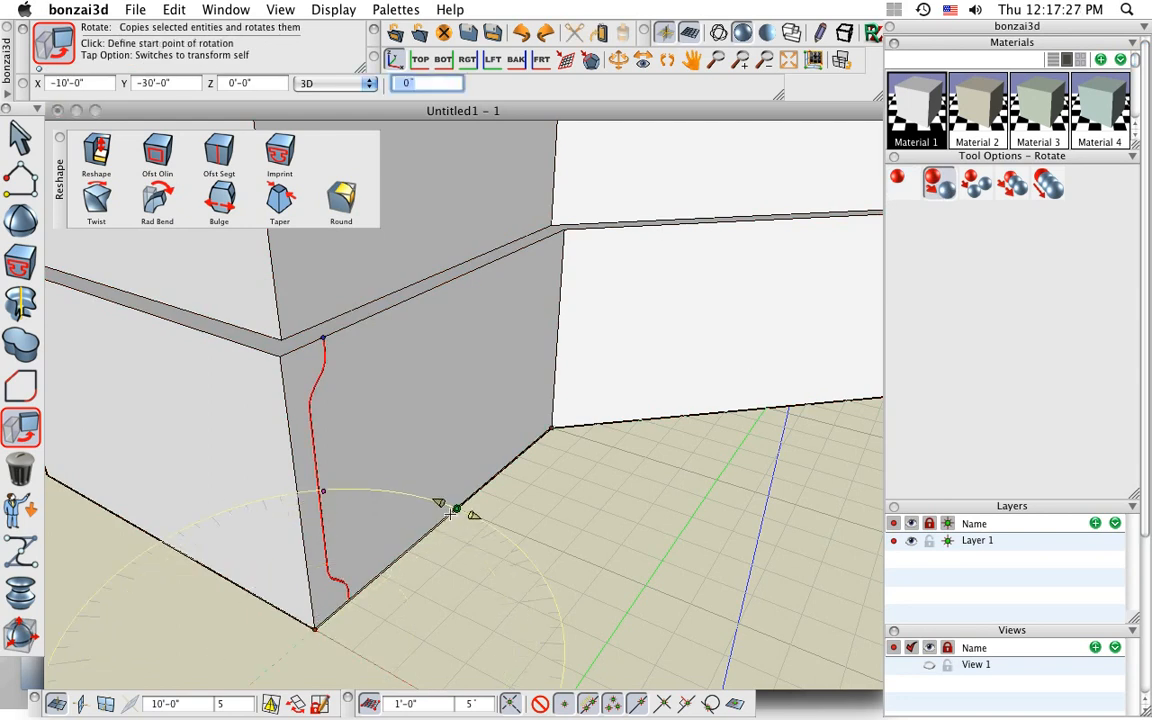
left_click(452, 512)
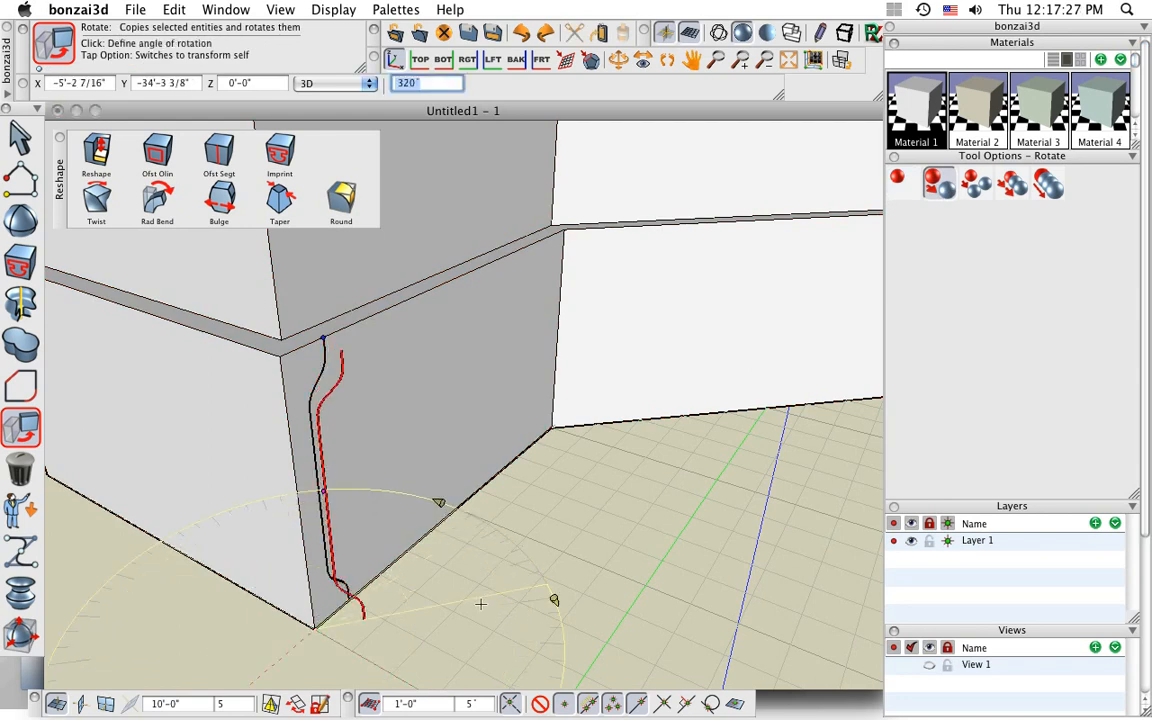
left_click(137, 523)
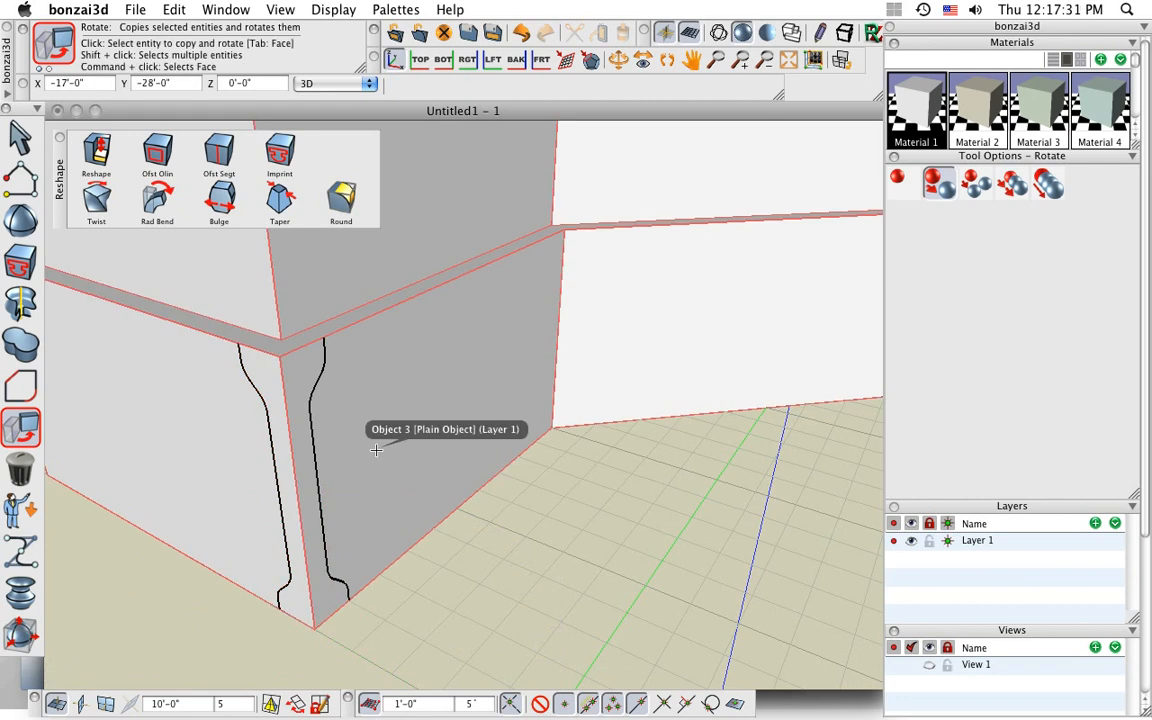
Imprint both filleted profile lines beside the lower storey's corner into the building mass.
middle_click_drag(390, 463, 411, 442)
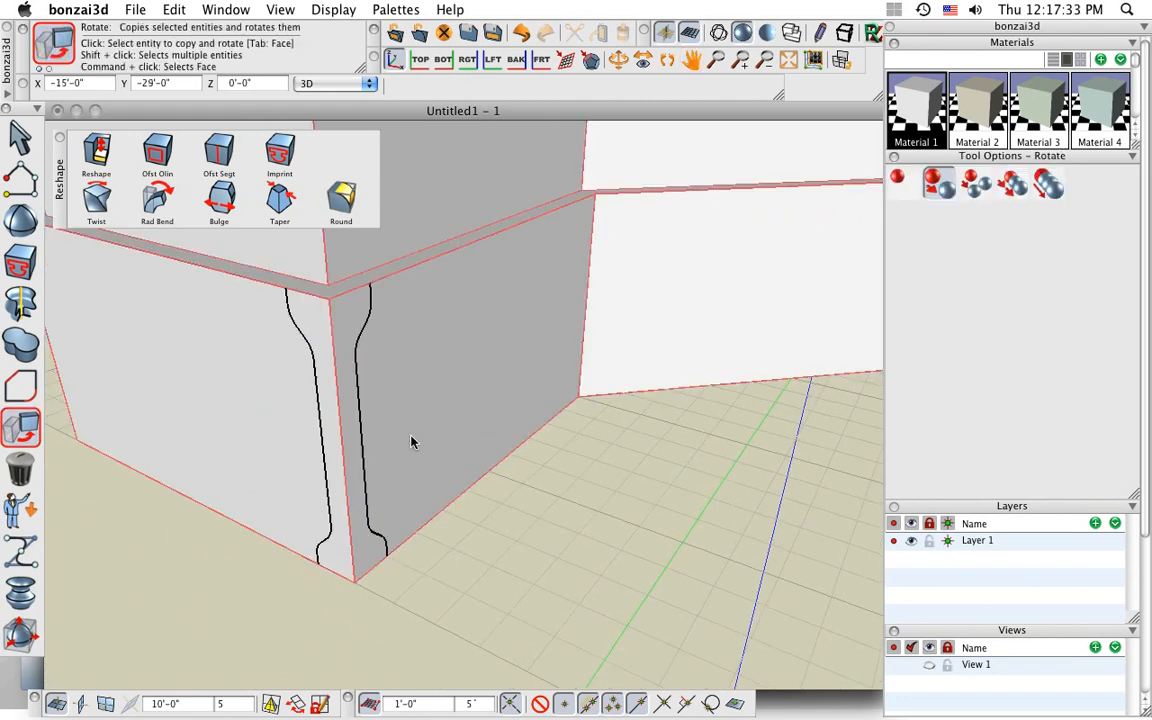
left_click(280, 150)
left_click(356, 342)
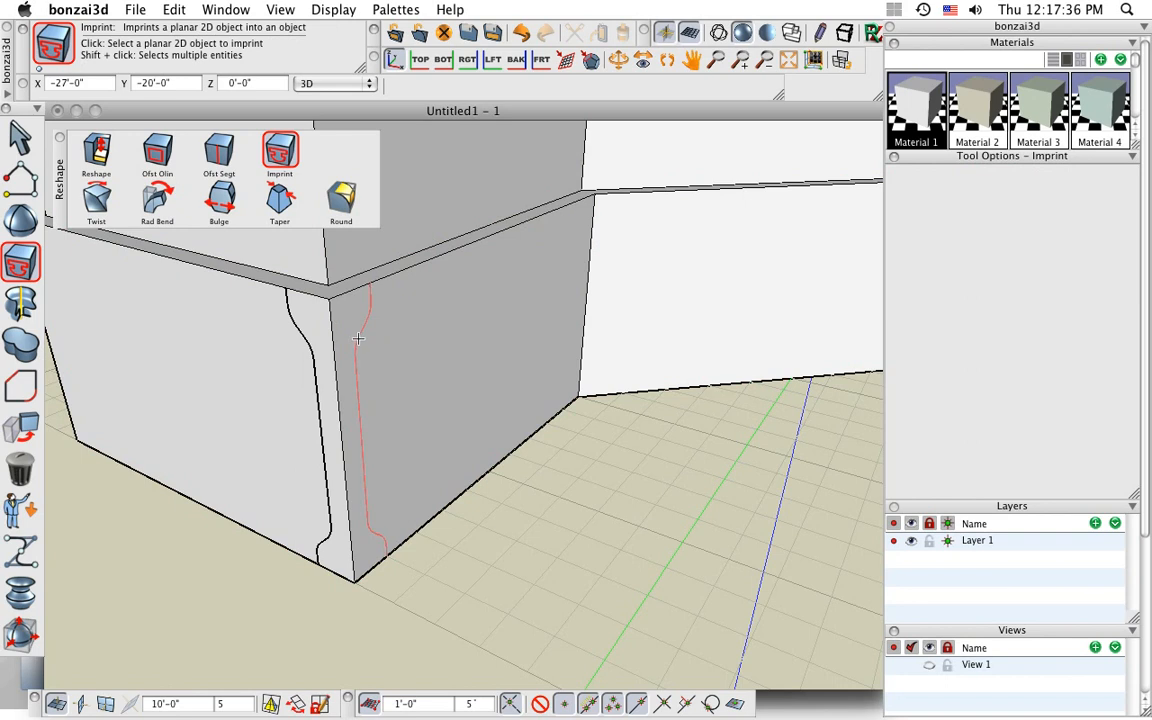
left_click(356, 339)
left_click(424, 347)
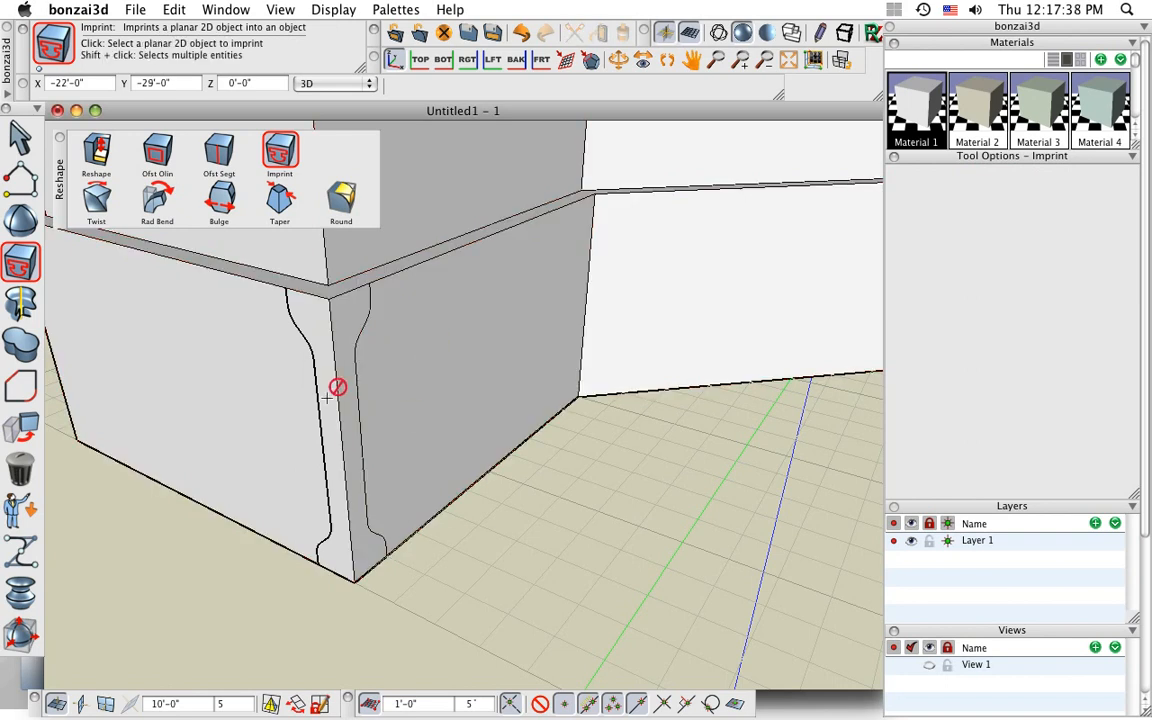
left_click(303, 343)
left_click(251, 360)
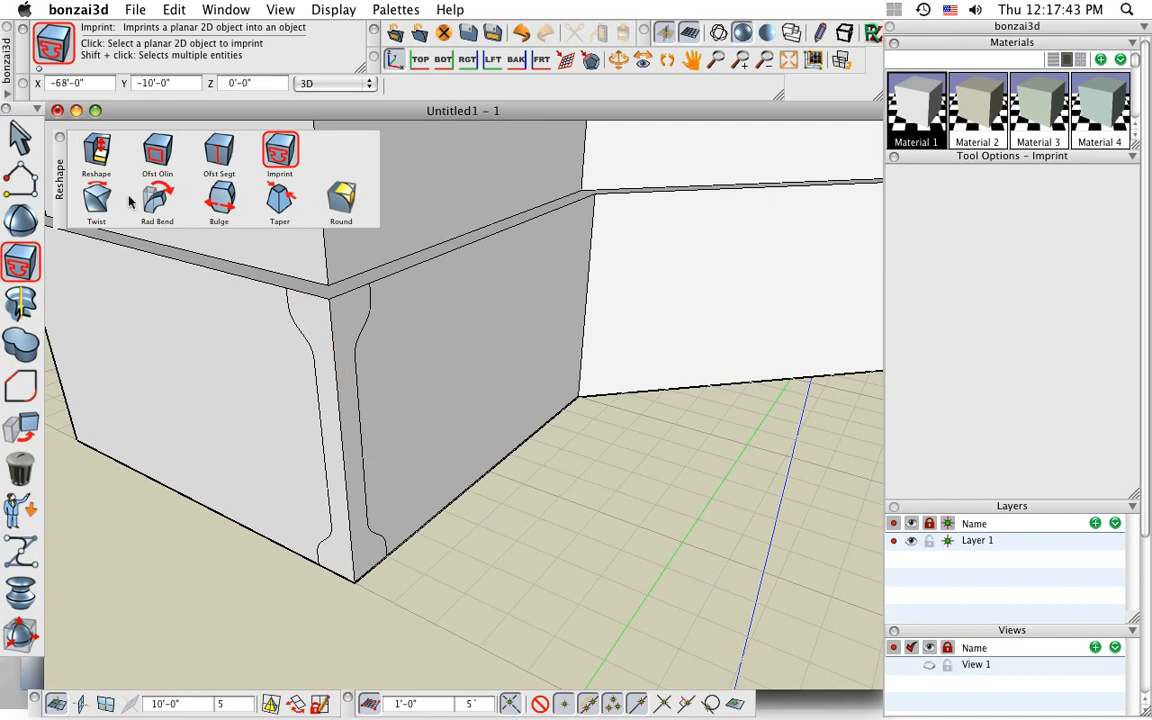
Reshape the imprinted corner strip on the wing's side face outward 1', and pull the adjoining end-face strip outward as well.
left_click(96, 148)
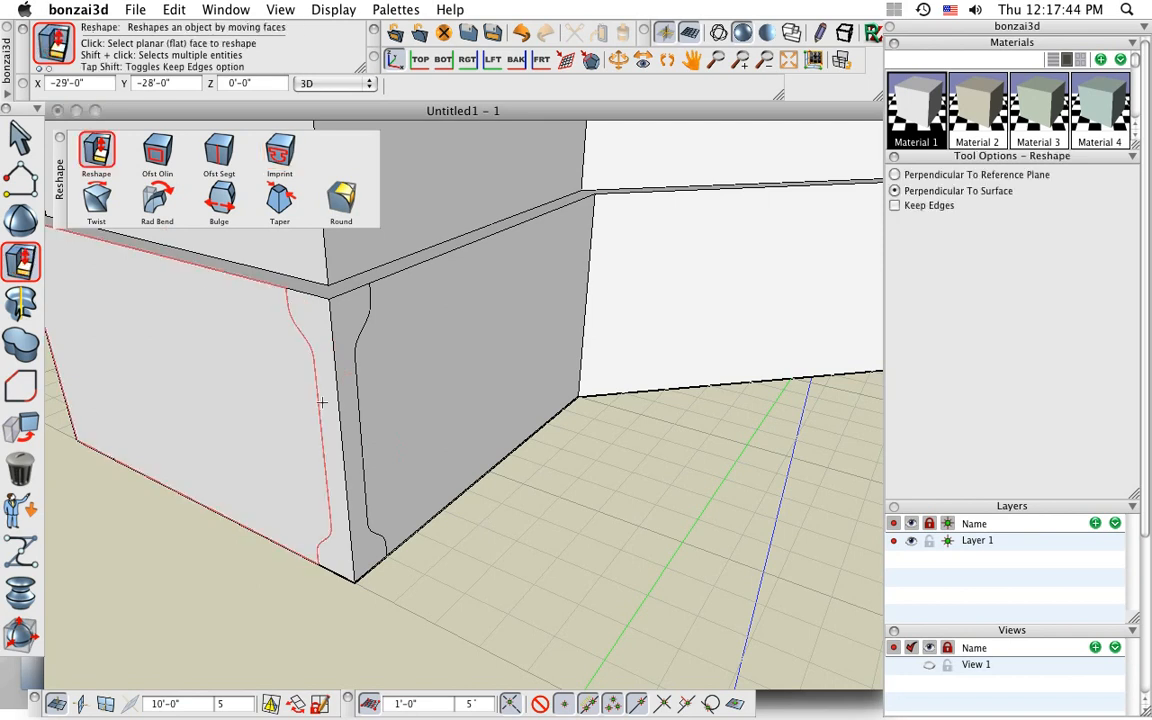
left_click(347, 319)
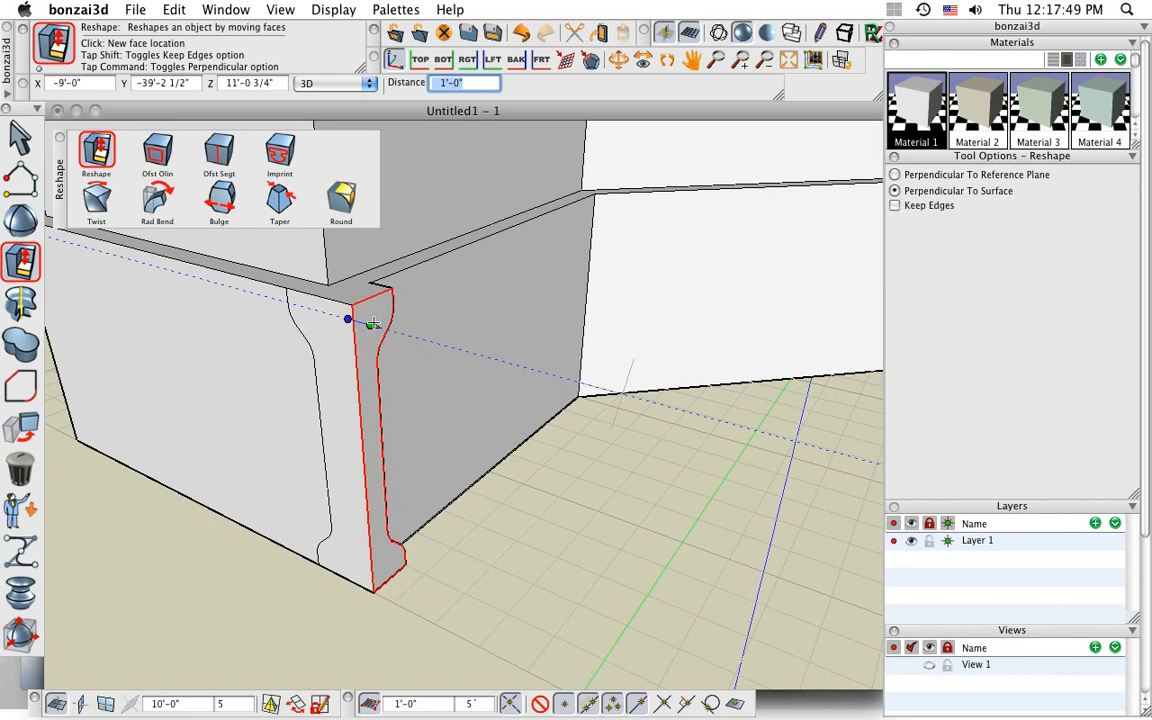
left_click(370, 325)
left_click(332, 327)
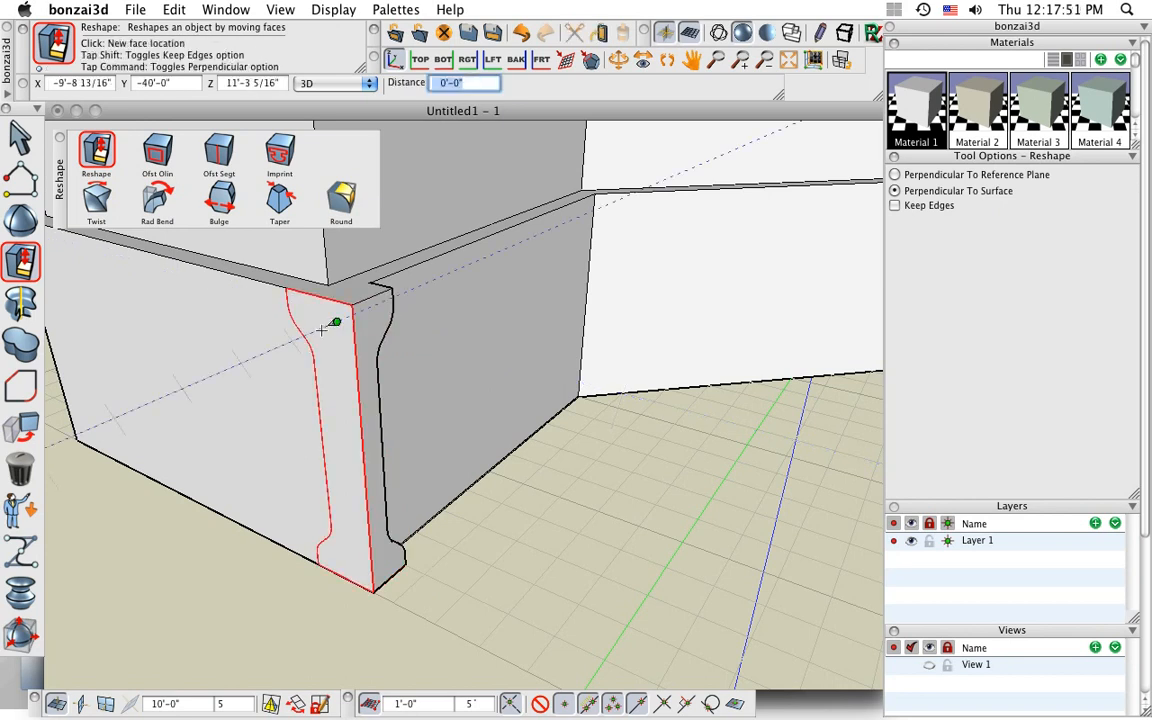
left_click(313, 331)
Create a hip shell roof over the upper storey with a 75% slope and a 1'-6" overhang.
scroll(370, 340, "down", 4)
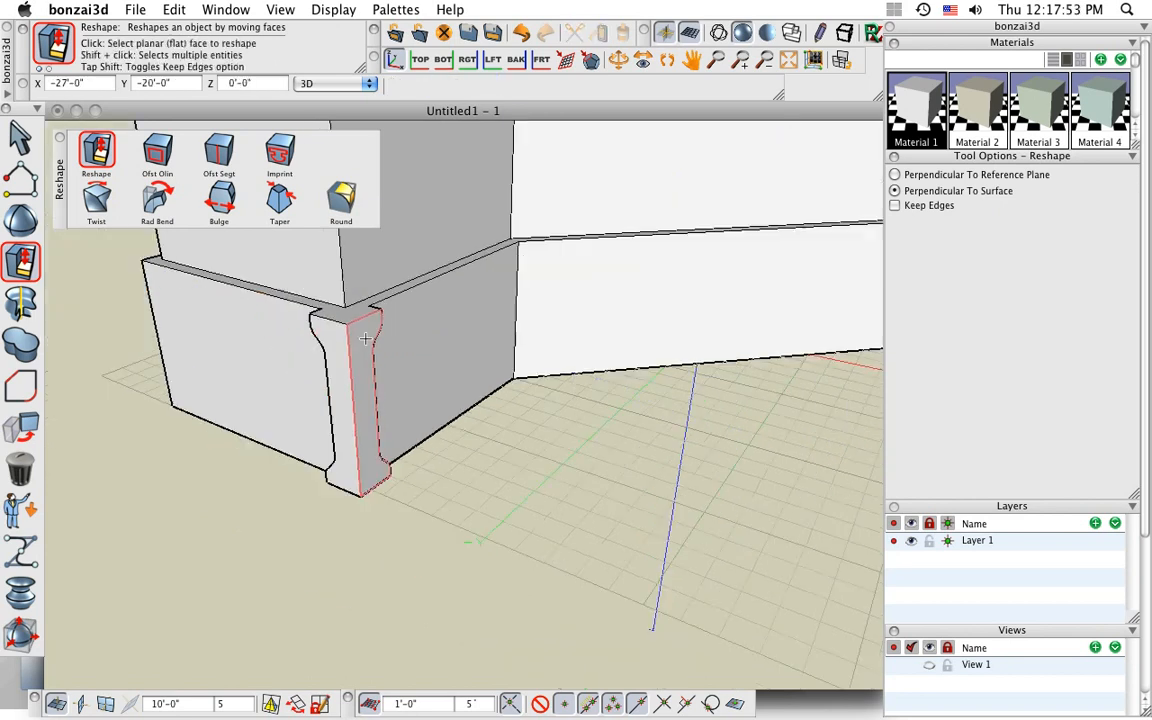
middle_click_drag(380, 372, 501, 510)
scroll(457, 582, "up", 4)
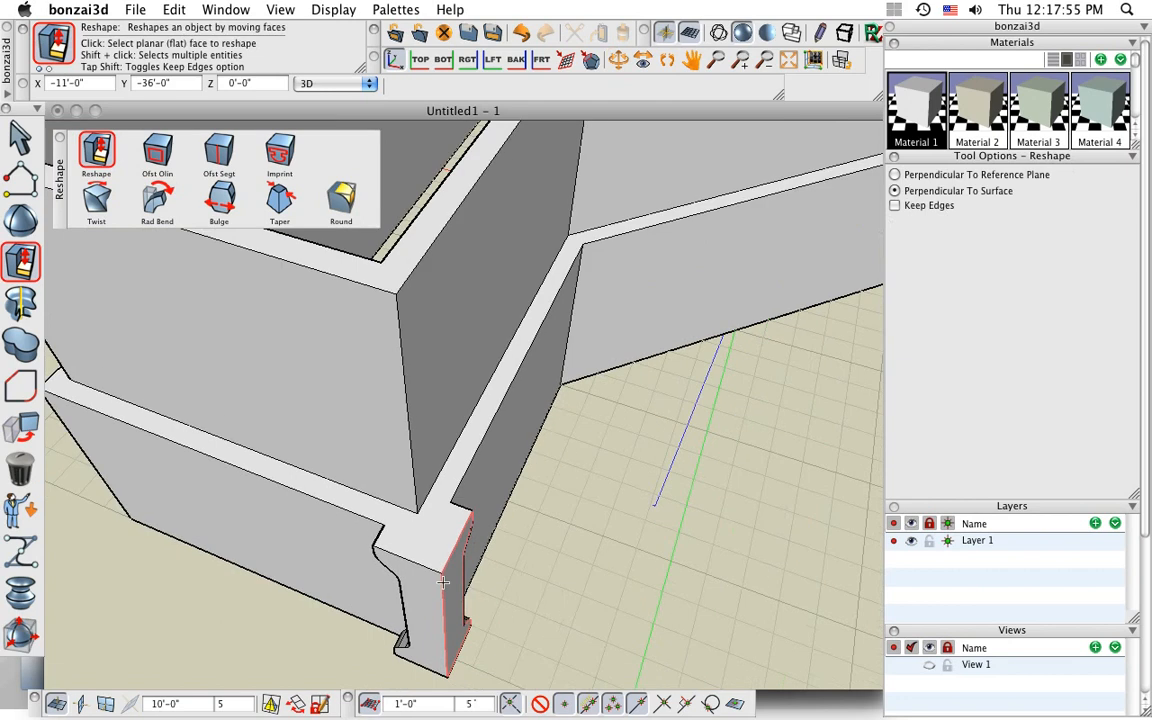
middle_click_drag(457, 587, 480, 541)
scroll(480, 541, "down", 4)
middle_click_drag(769, 579, 648, 538, "shift")
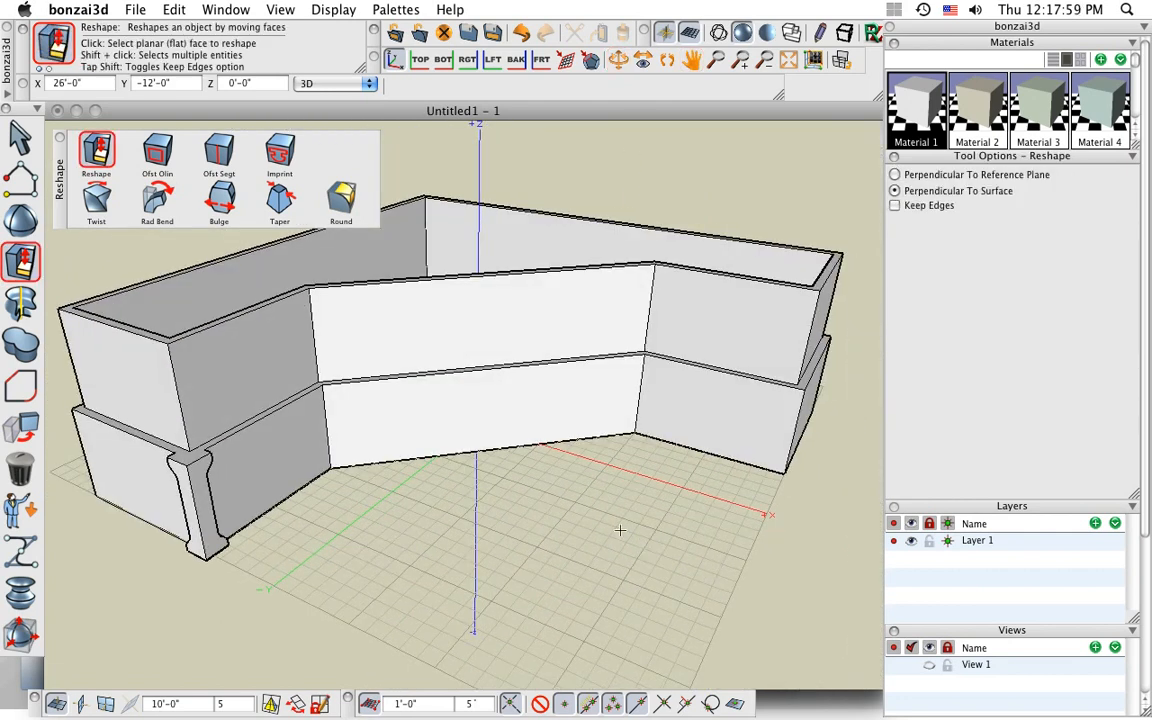
middle_click_drag(540, 512, 561, 517, "shift")
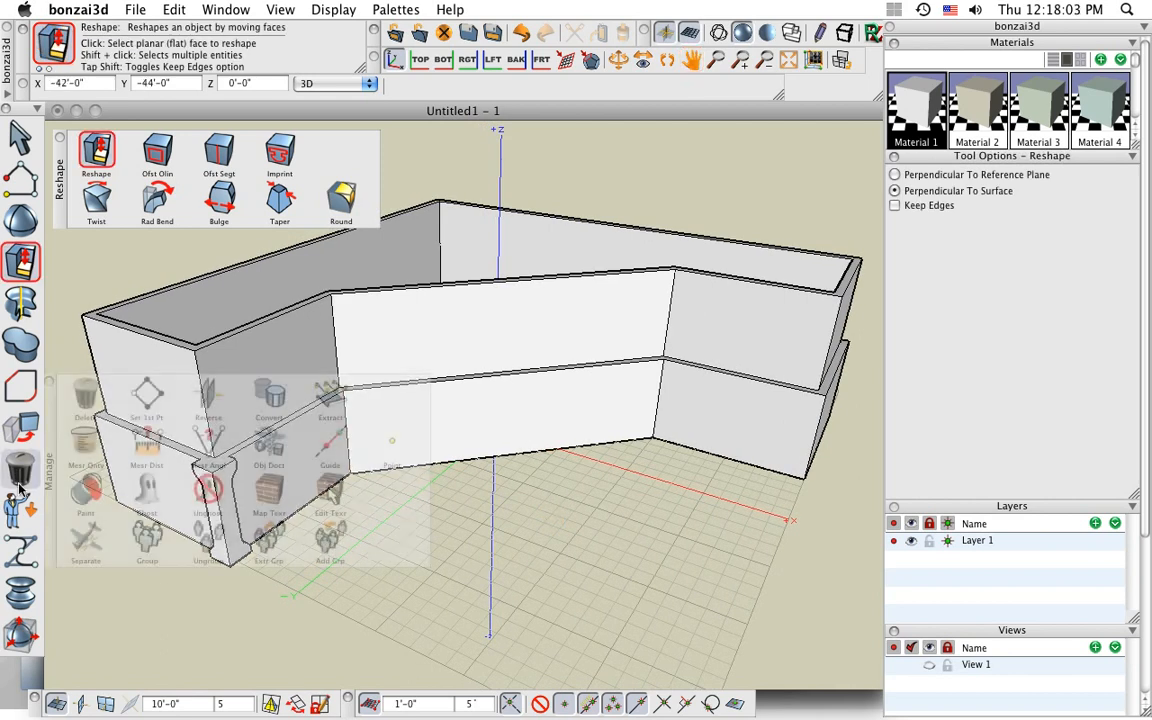
mouse_move(20, 508)
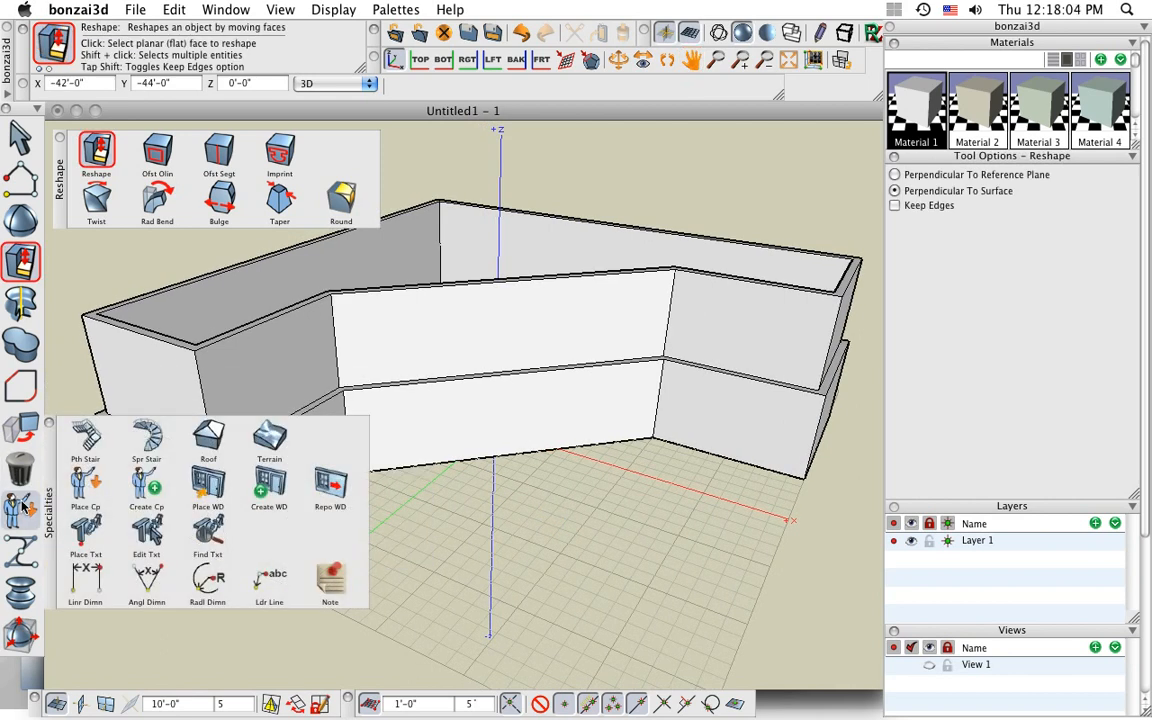
left_click(211, 438)
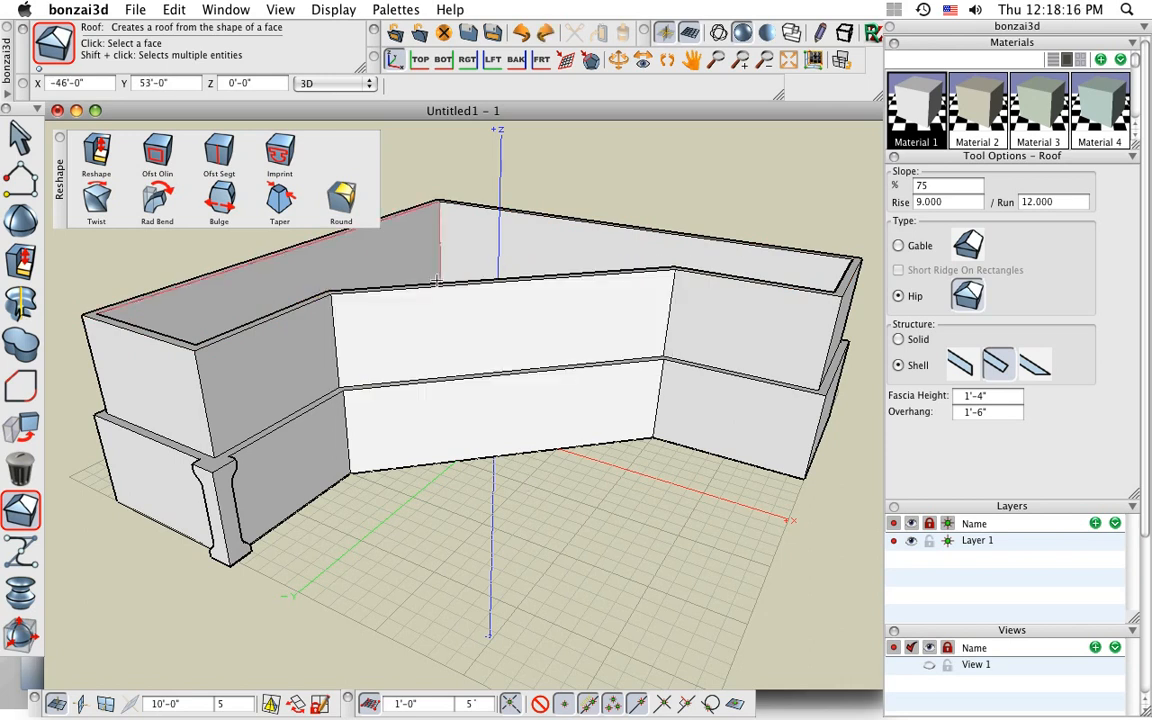
left_click(437, 282)
scroll(553, 476, "down", 2)
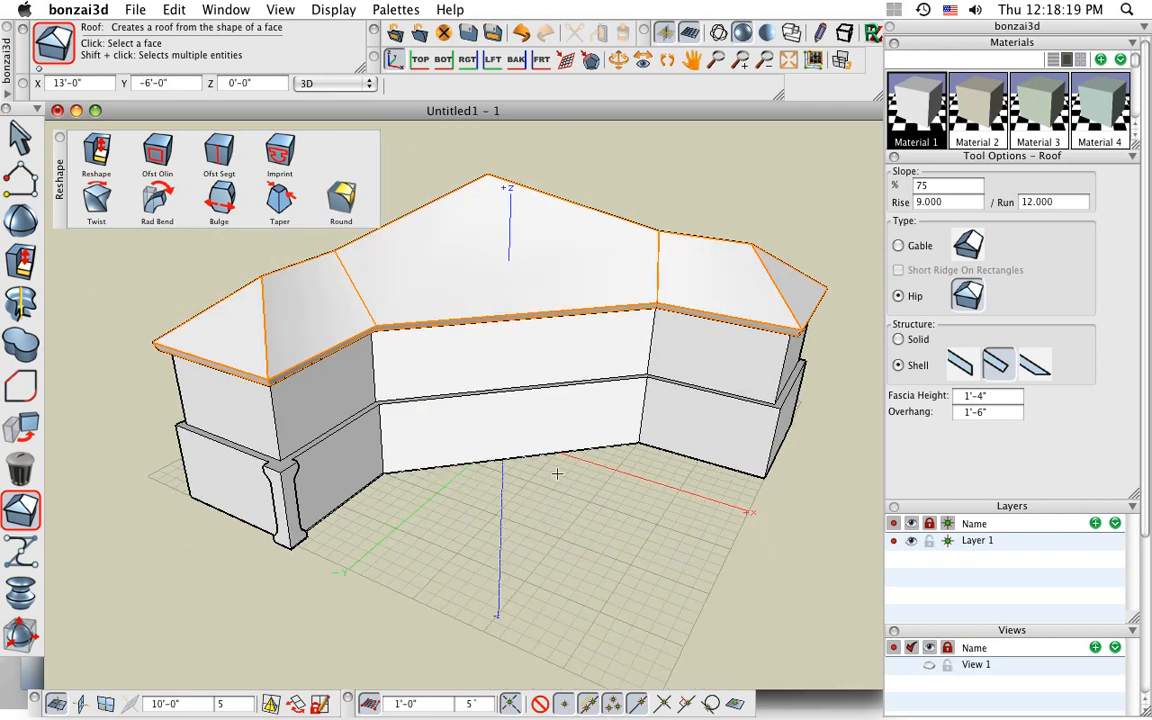
middle_click_drag(557, 473, 562, 503)
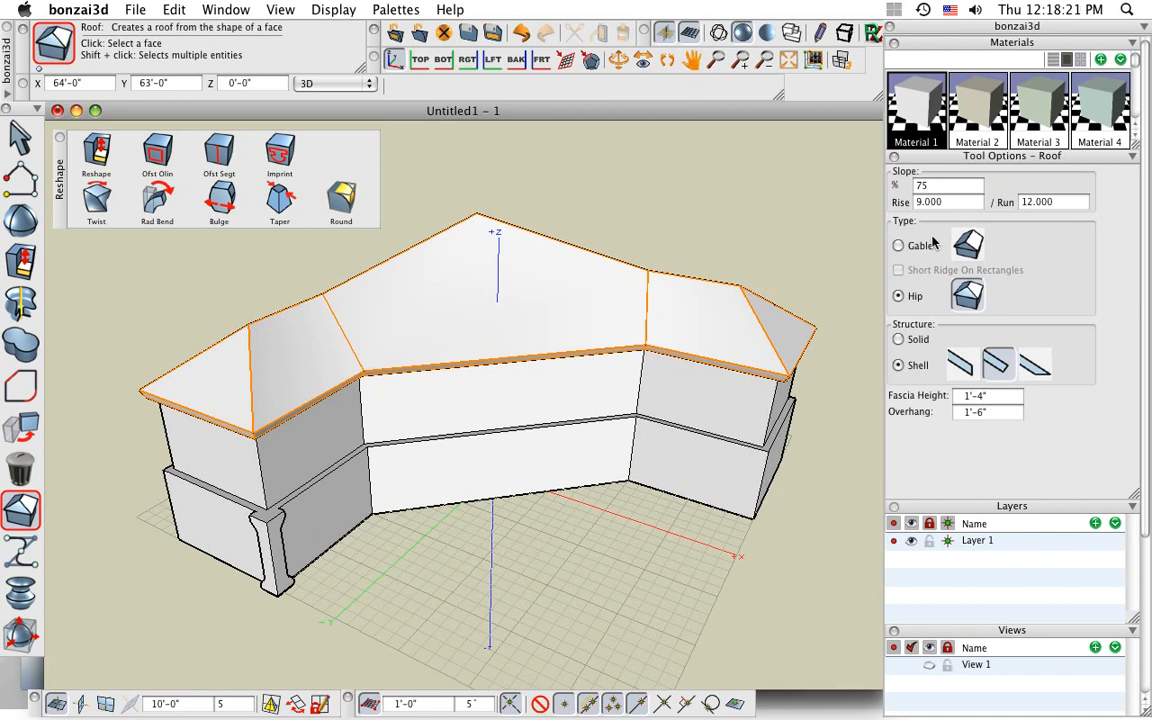
Try the Gable type on the new roof, and switch it back to Hip.
left_click(899, 246)
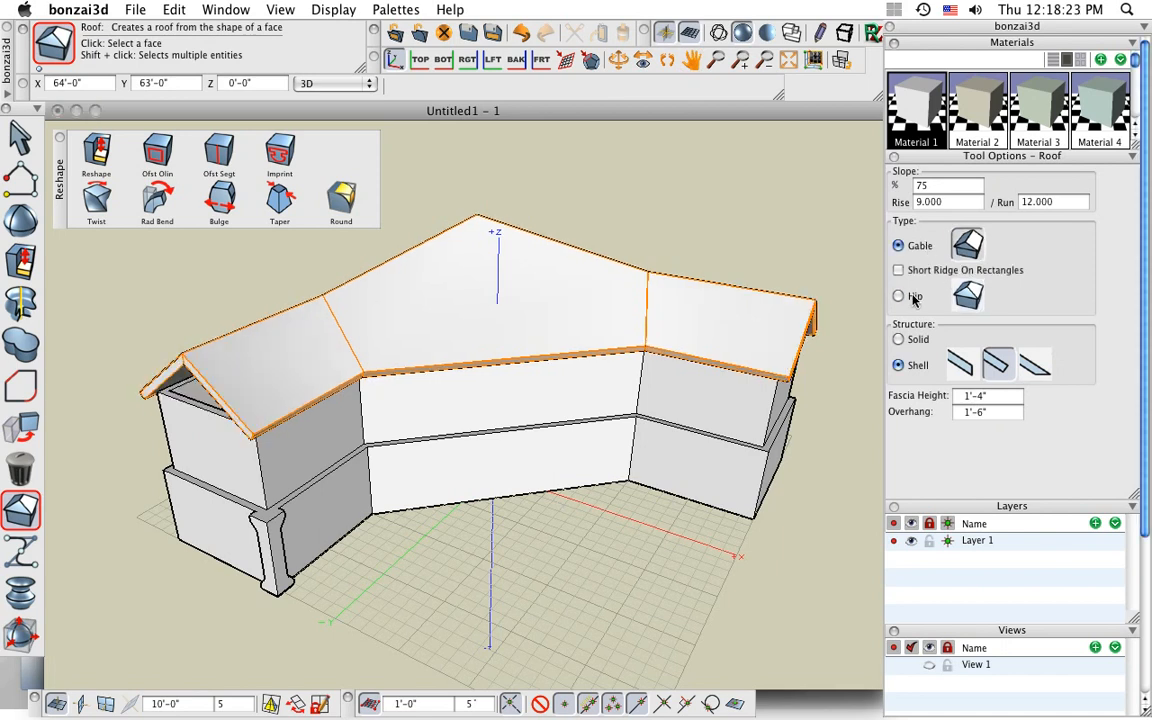
left_click(899, 296)
double_click(921, 186)
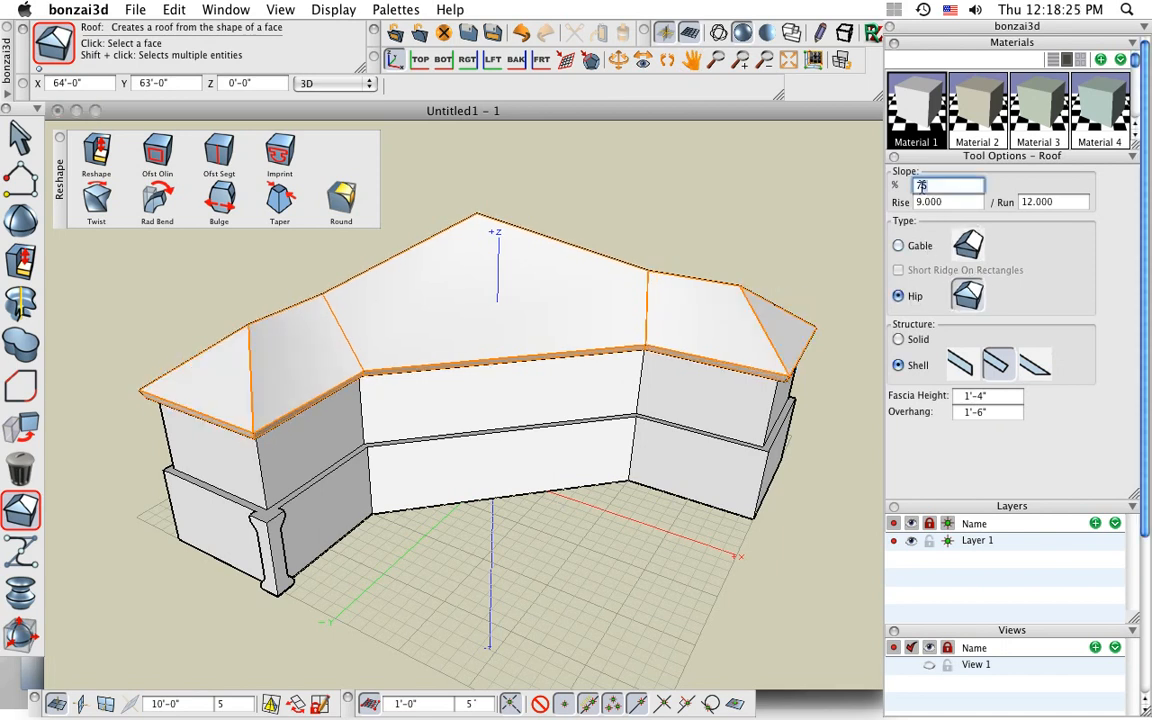
Change the roof shell to the vertically cut edge style, set its fascia height to 6", and deselect the roof.
left_click(962, 364)
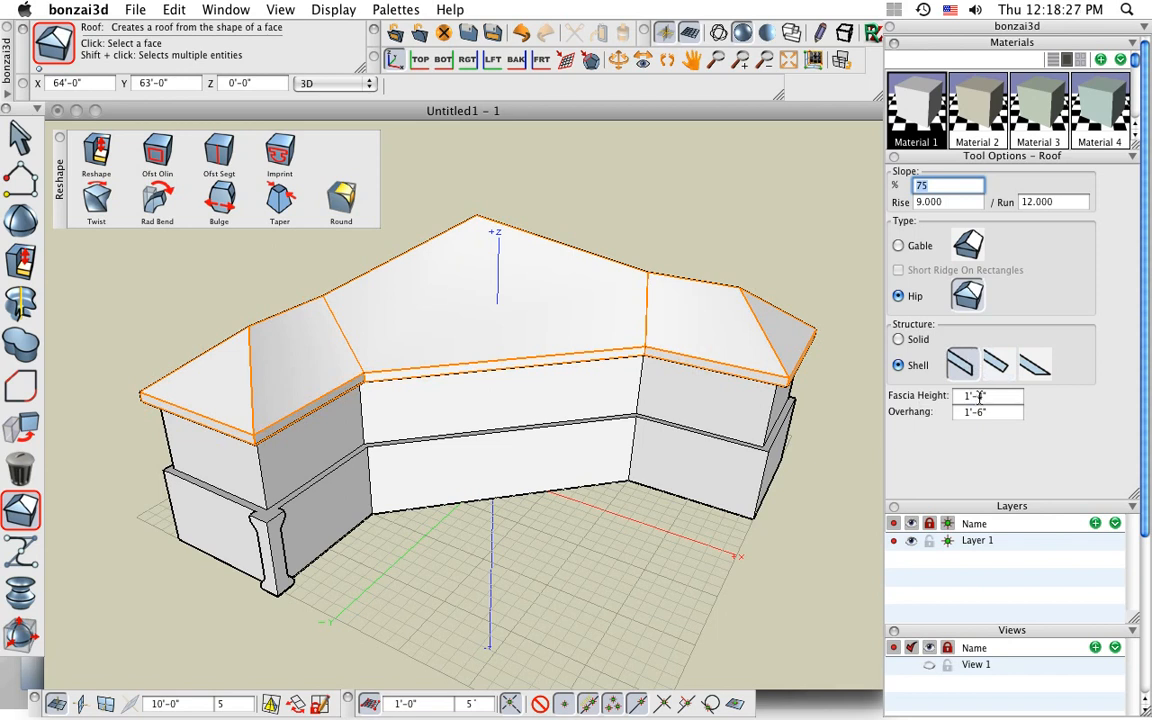
left_click(980, 397)
type("6")
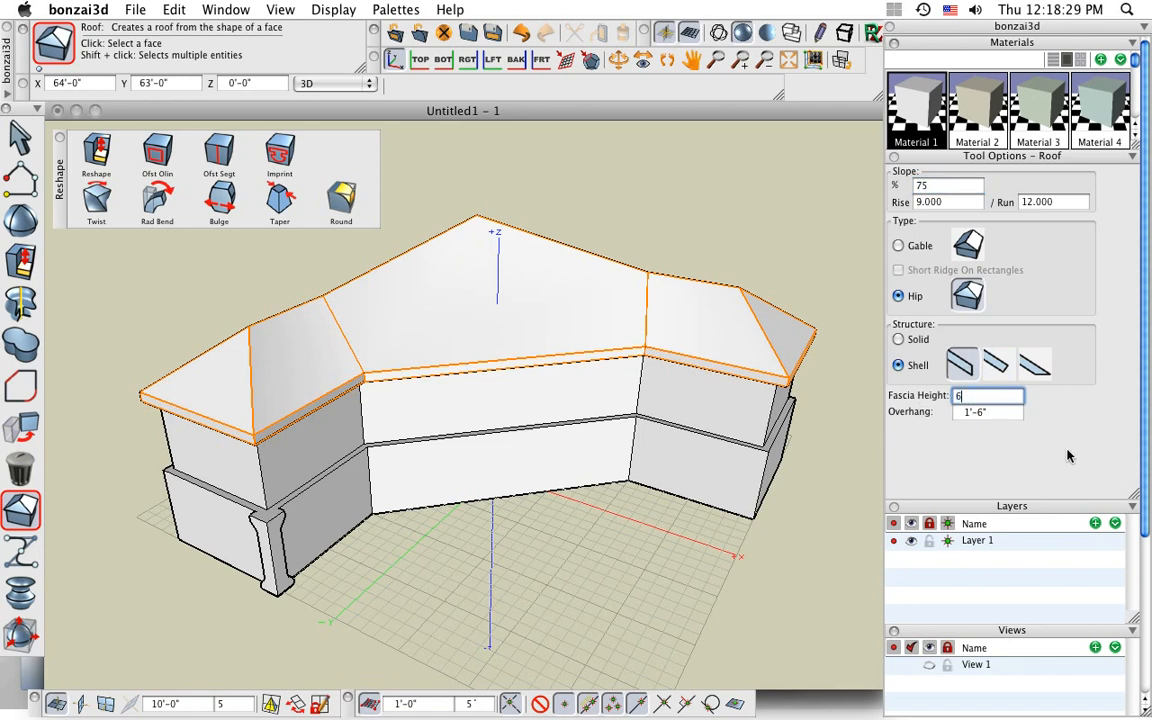
key("Return")
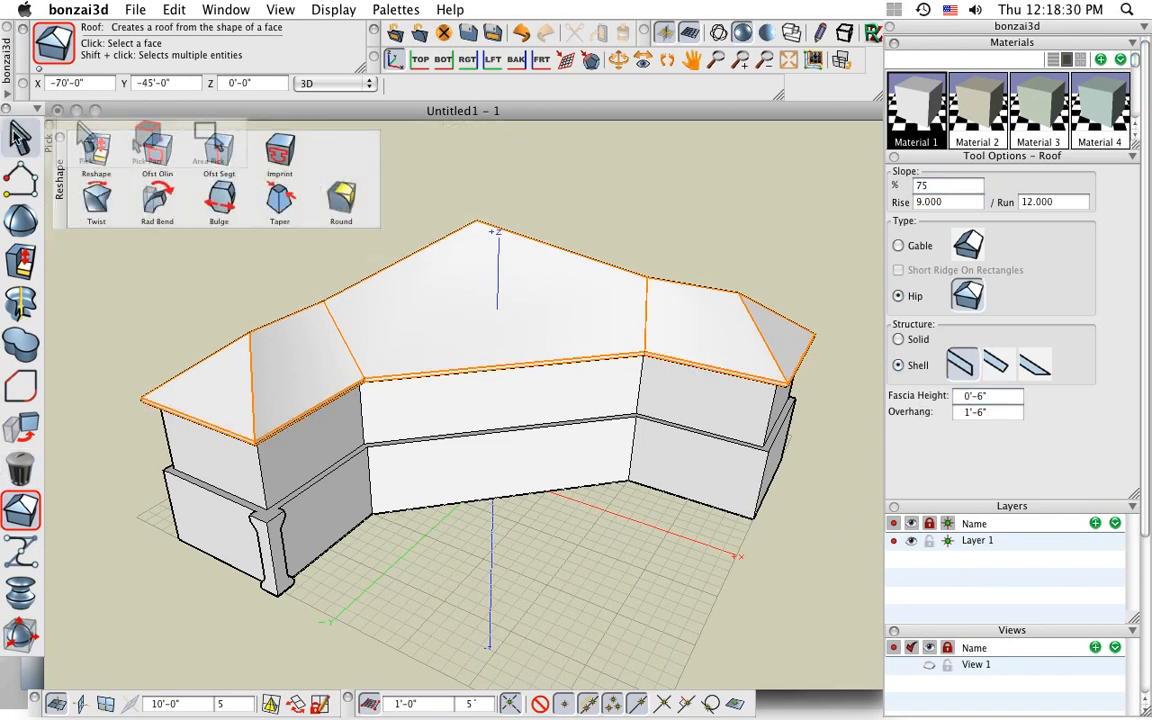
left_click(20, 137)
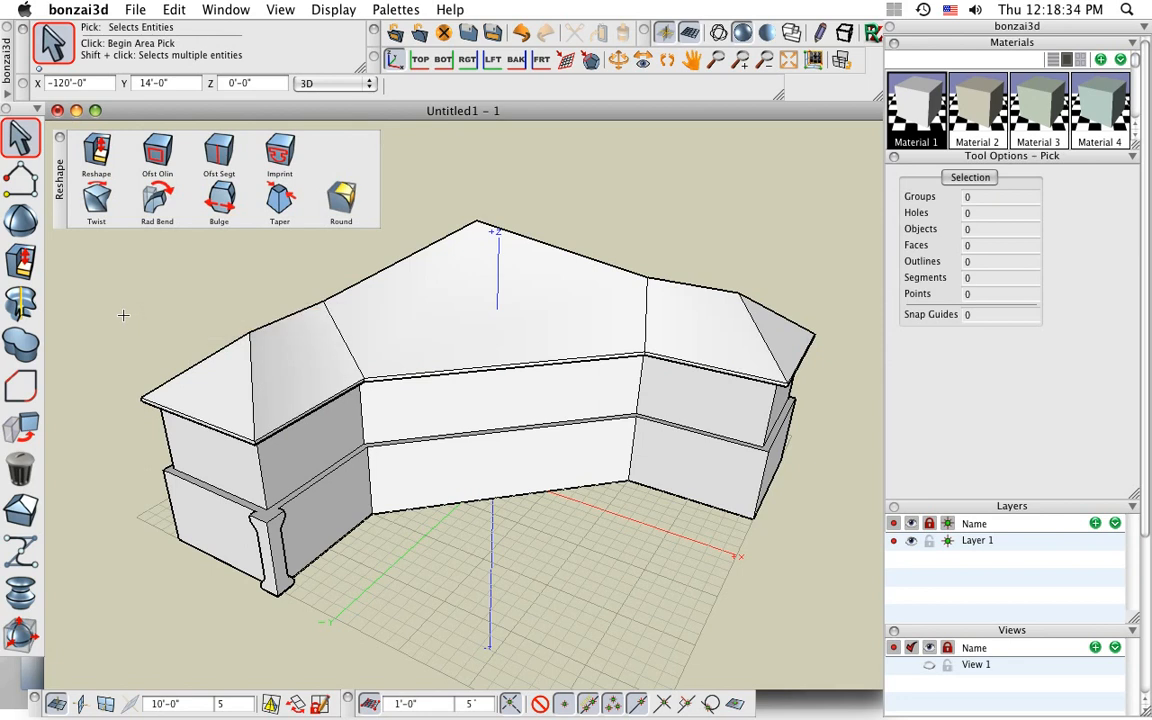
Draw an open, three-segment U-shaped line on the ground in front of the building.
middle_click_drag(432, 476, 422, 432)
left_click(11, 184)
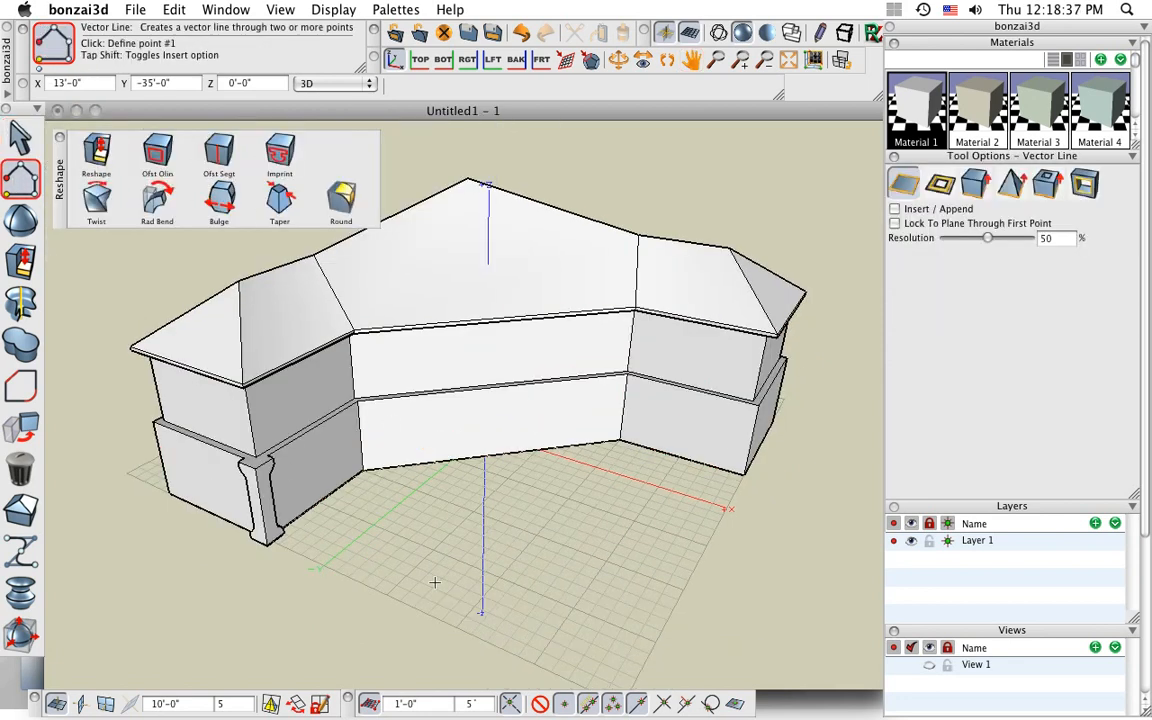
left_click(409, 566)
left_click(458, 519)
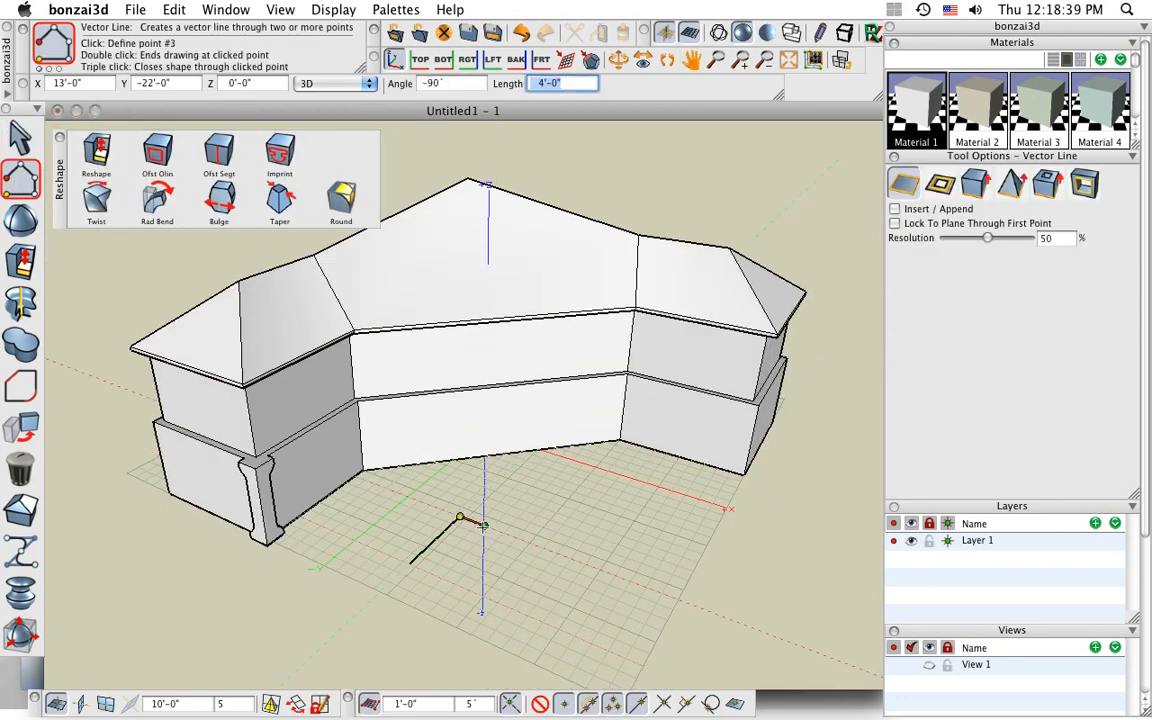
left_click(490, 528)
double_click(442, 578)
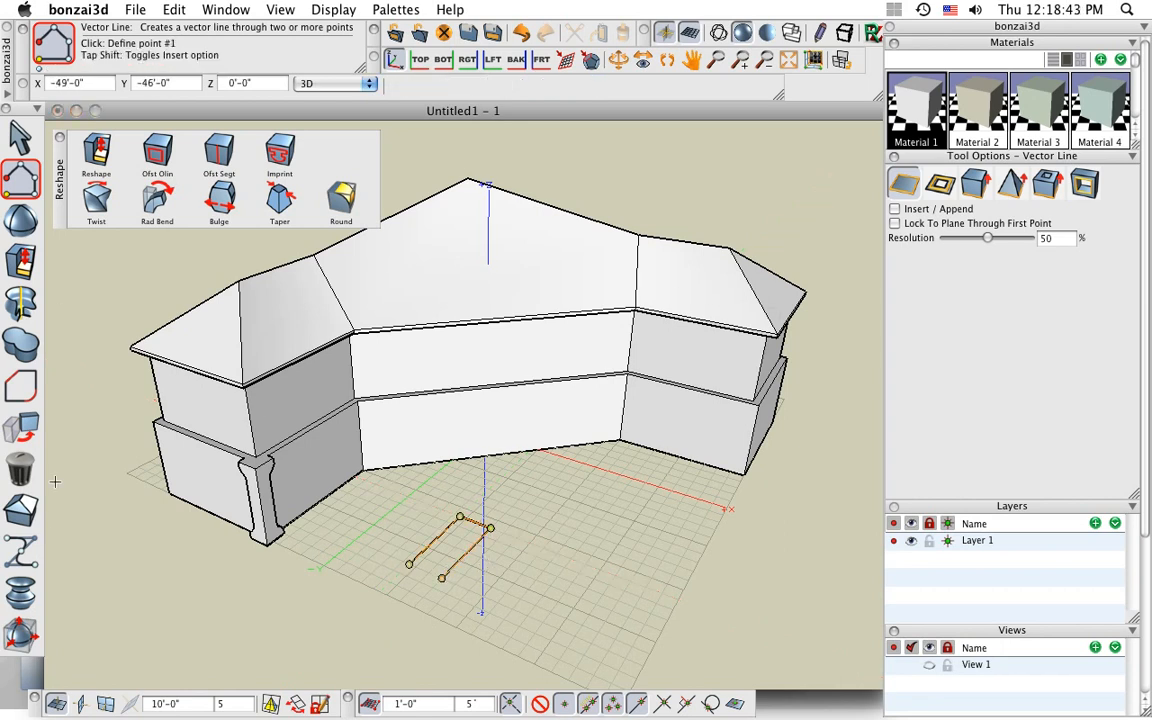
Generate a stair along the U-shaped path, using the open beam-supported type and the layout with flat landings.
mouse_move(30, 520)
left_click(85, 437)
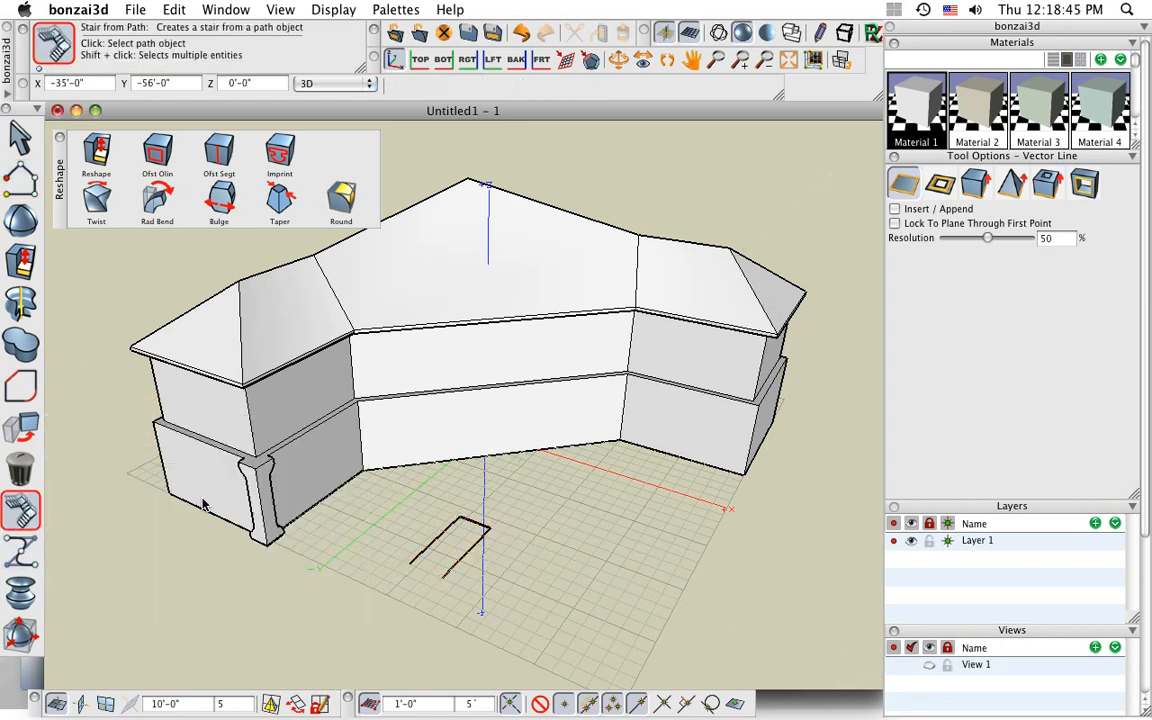
left_click(430, 542)
left_click(433, 538)
scroll(466, 527, "up", 3)
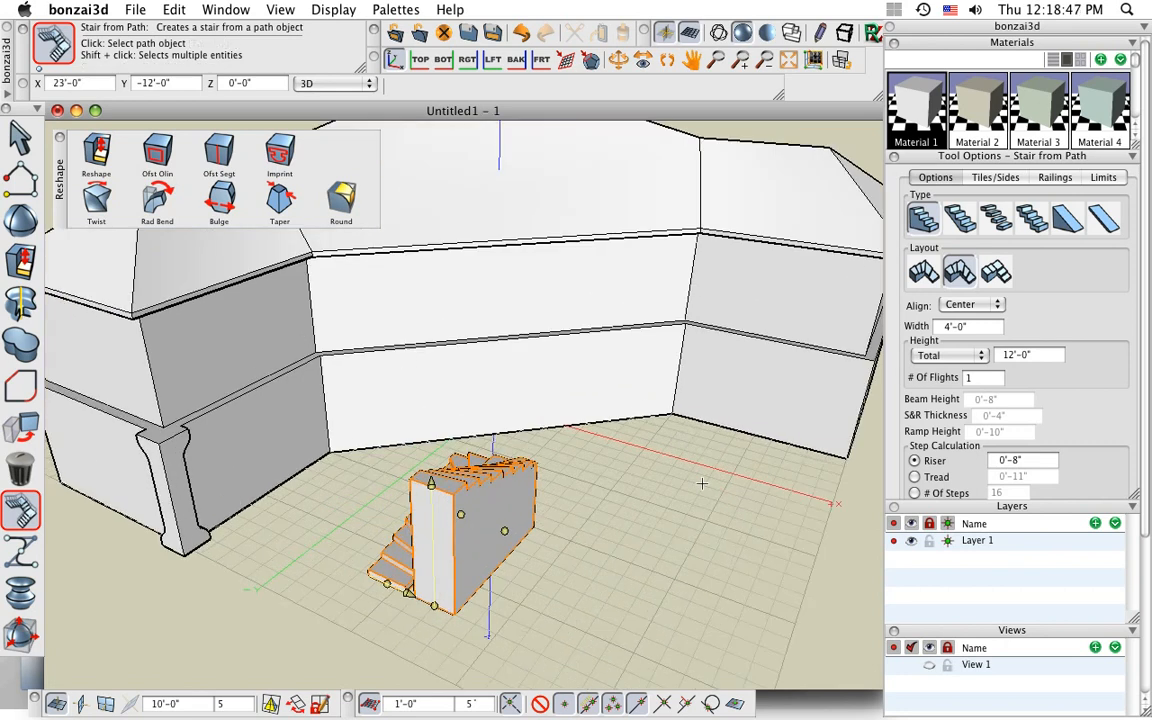
left_click(960, 222)
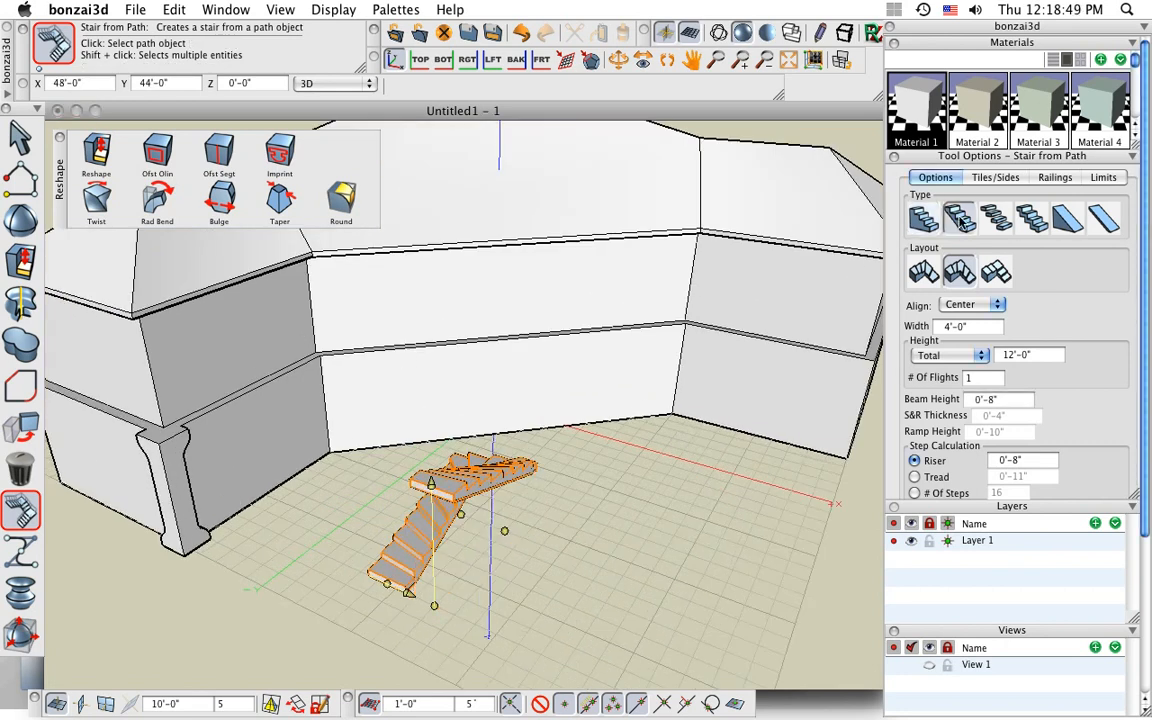
left_click(996, 271)
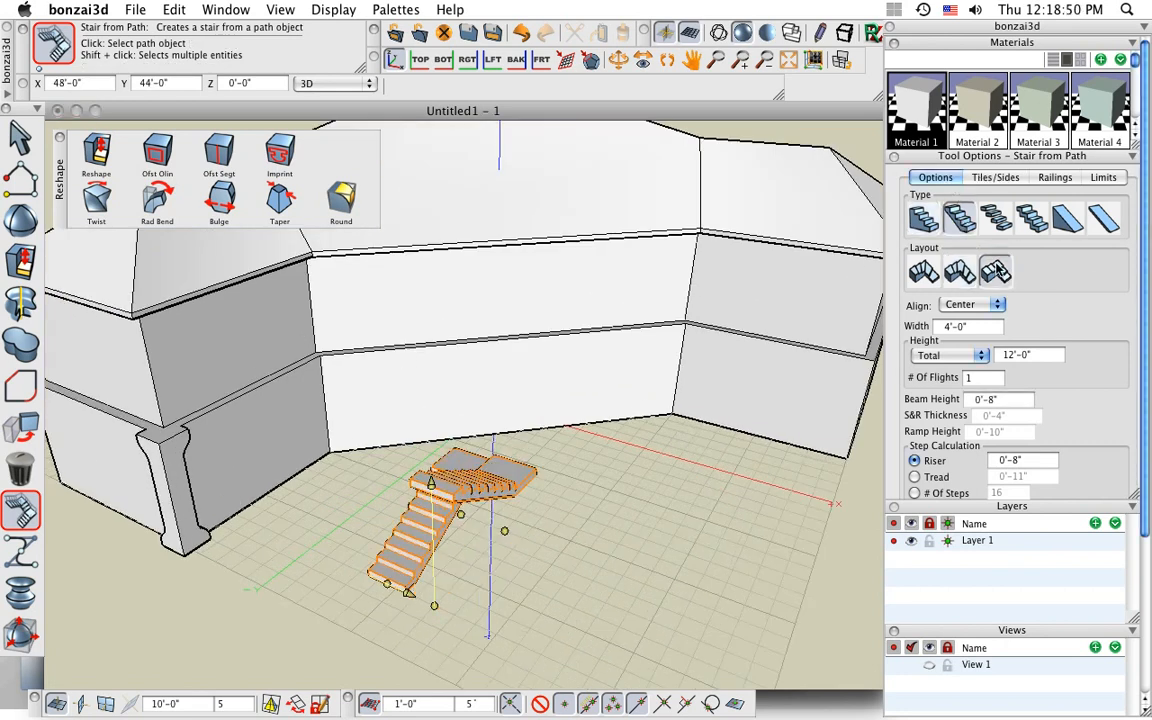
Add railings to the stair with solid rectangular rails and columns.
left_click(1055, 177)
left_click(940, 195)
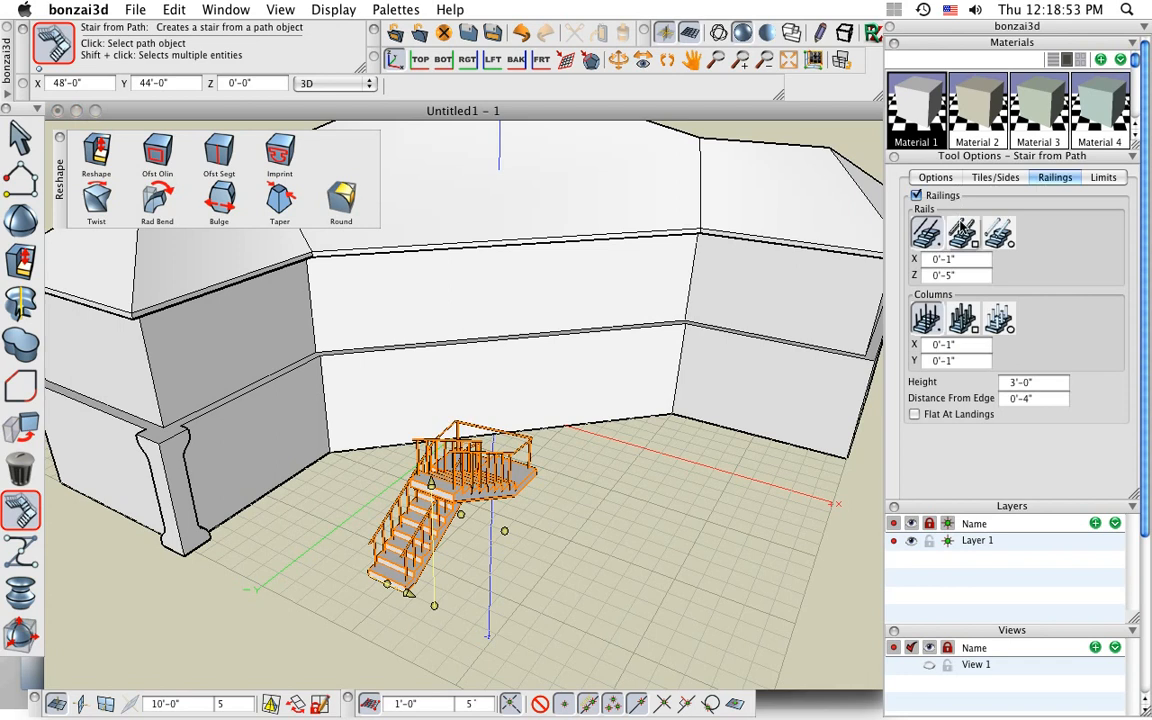
left_click(962, 232)
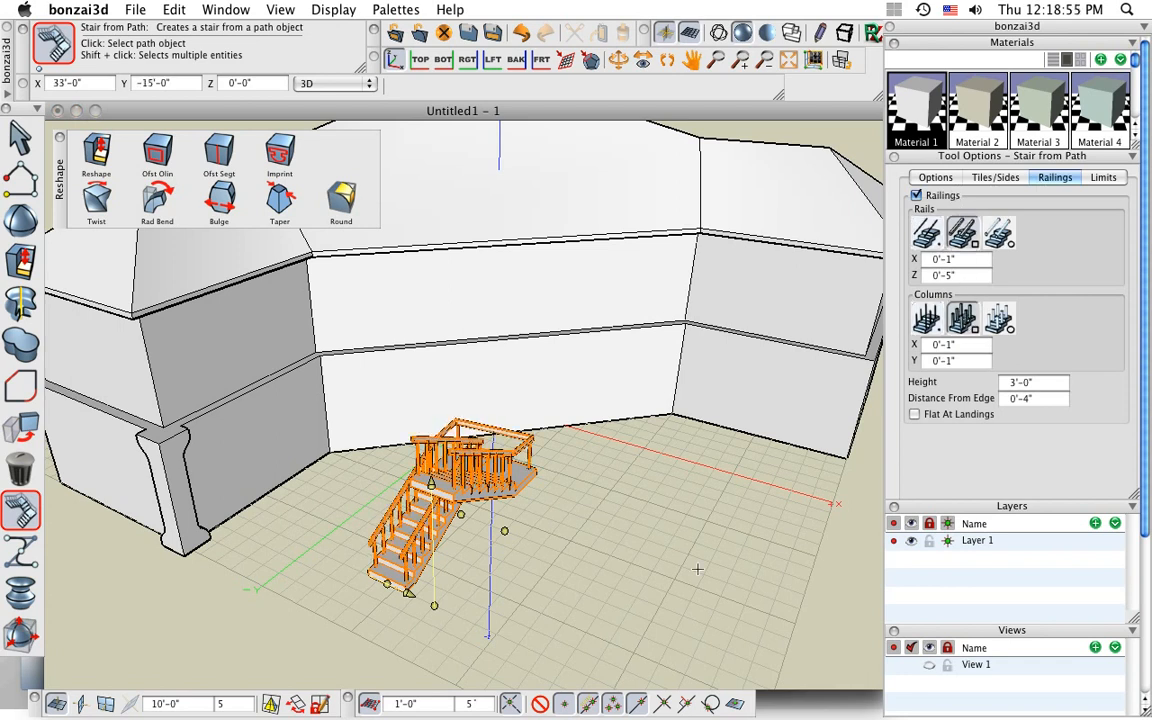
Adjust the stair's total height and width interactively, and shift the endpoint of its path outward.
left_click(431, 481)
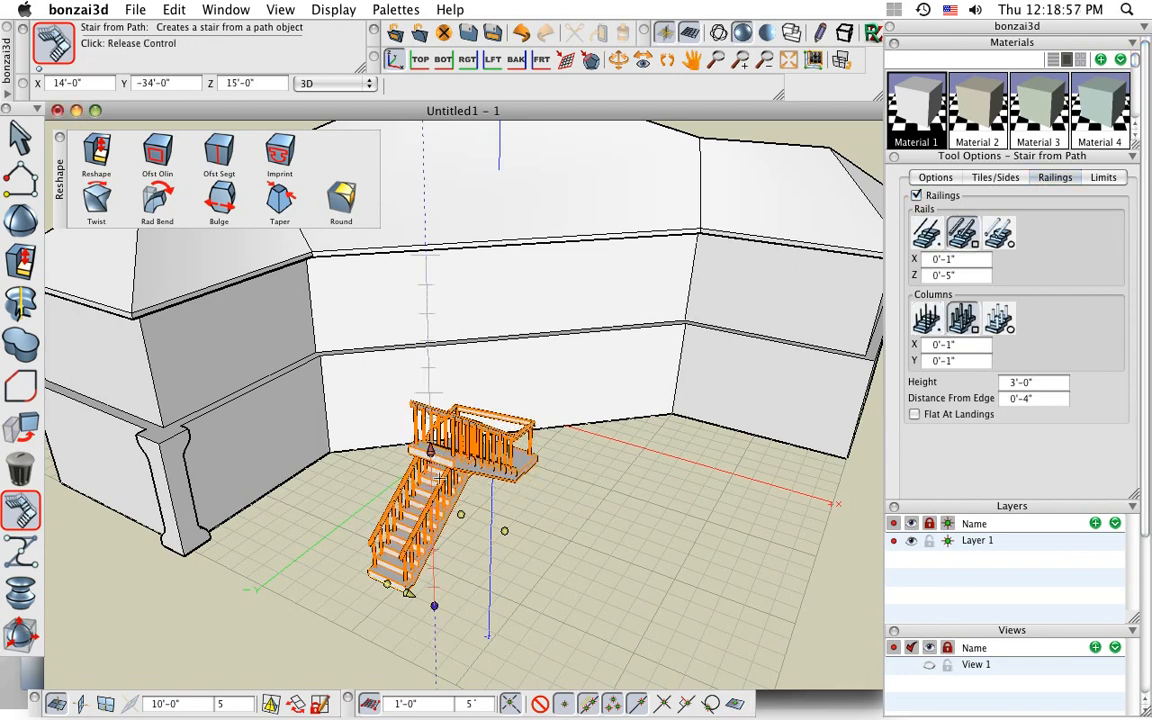
left_click(450, 515)
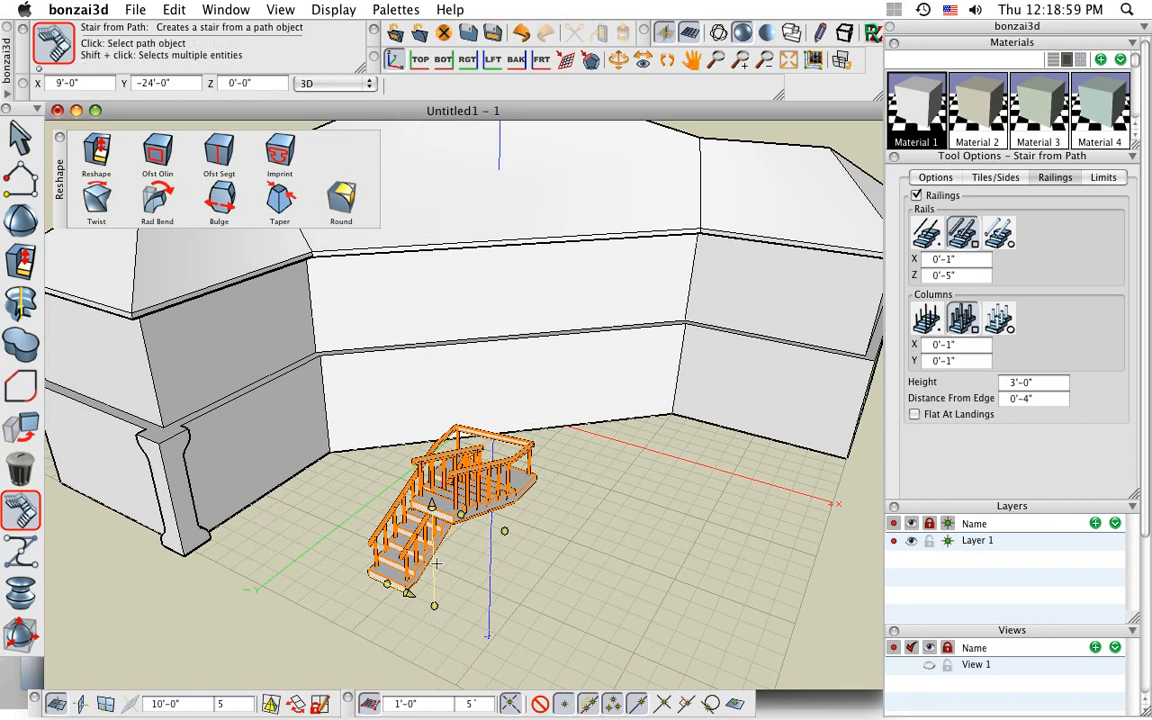
left_click(409, 595)
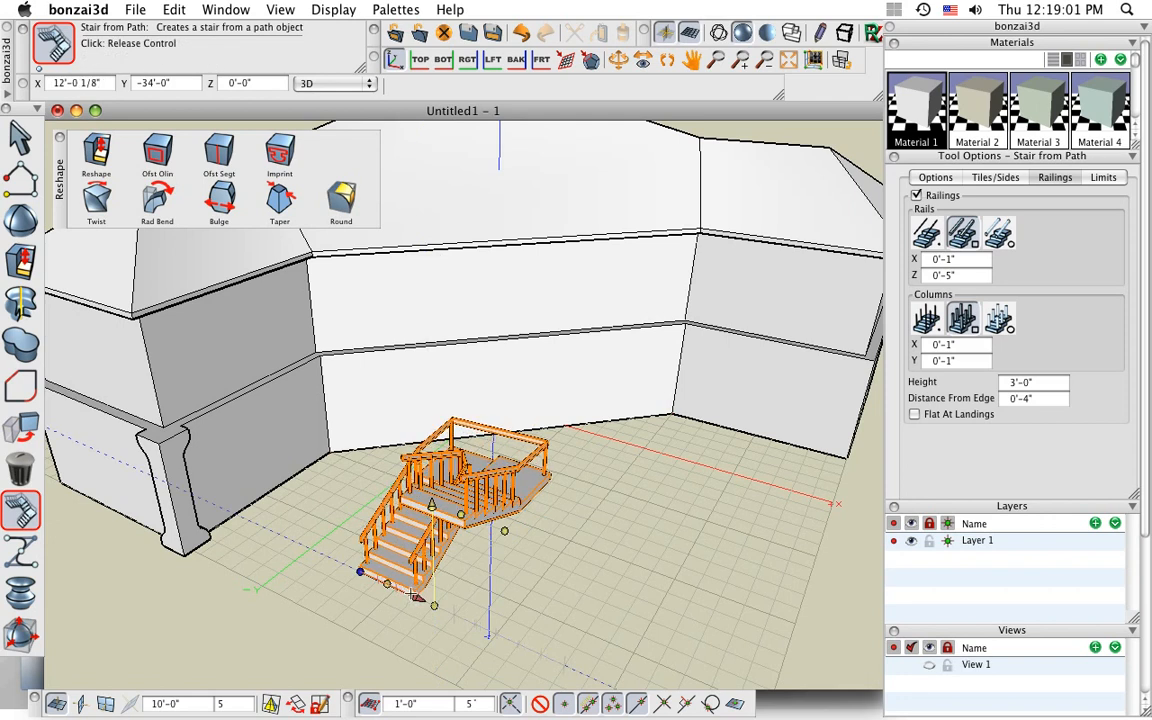
left_click(429, 607)
left_click(432, 607)
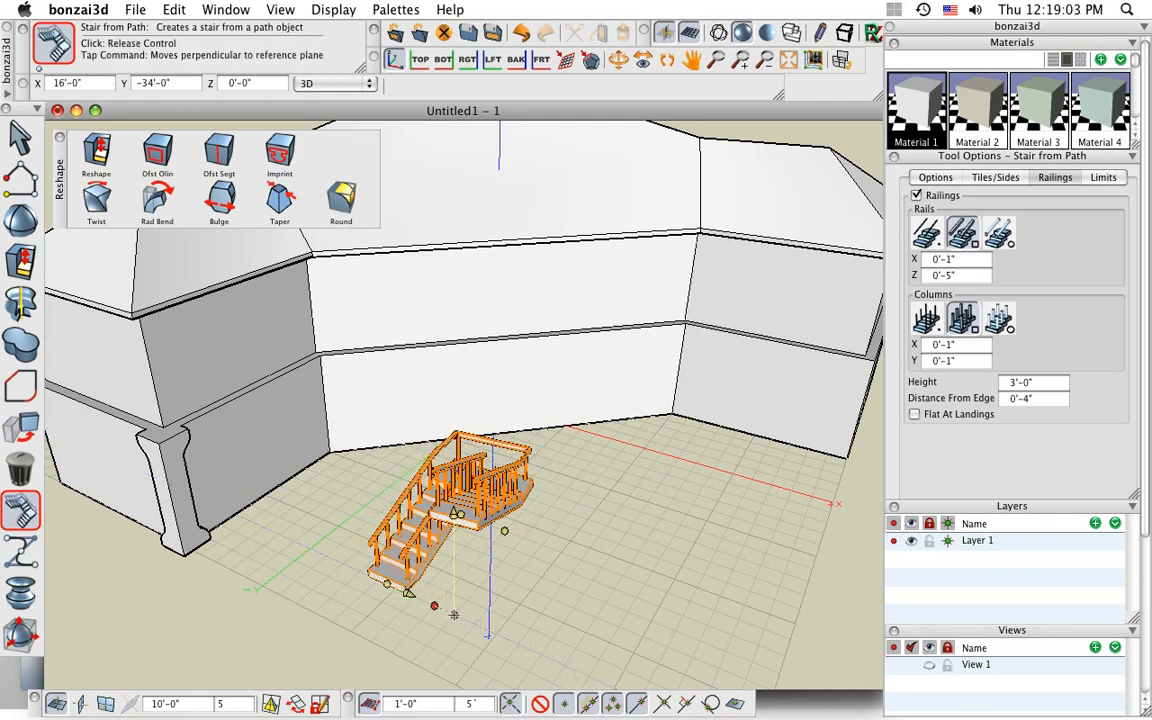
left_click(464, 619)
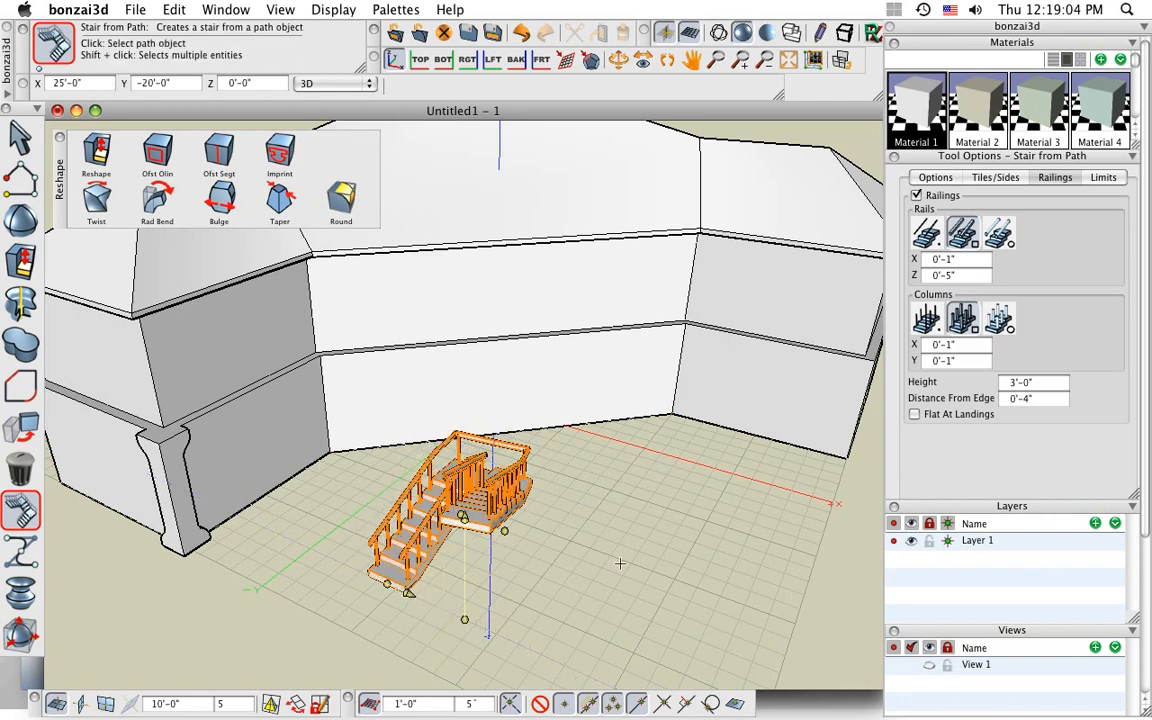
Undo the stair and its U-shaped path line.
left_click(20, 135)
key("super+z")
key("super+z")
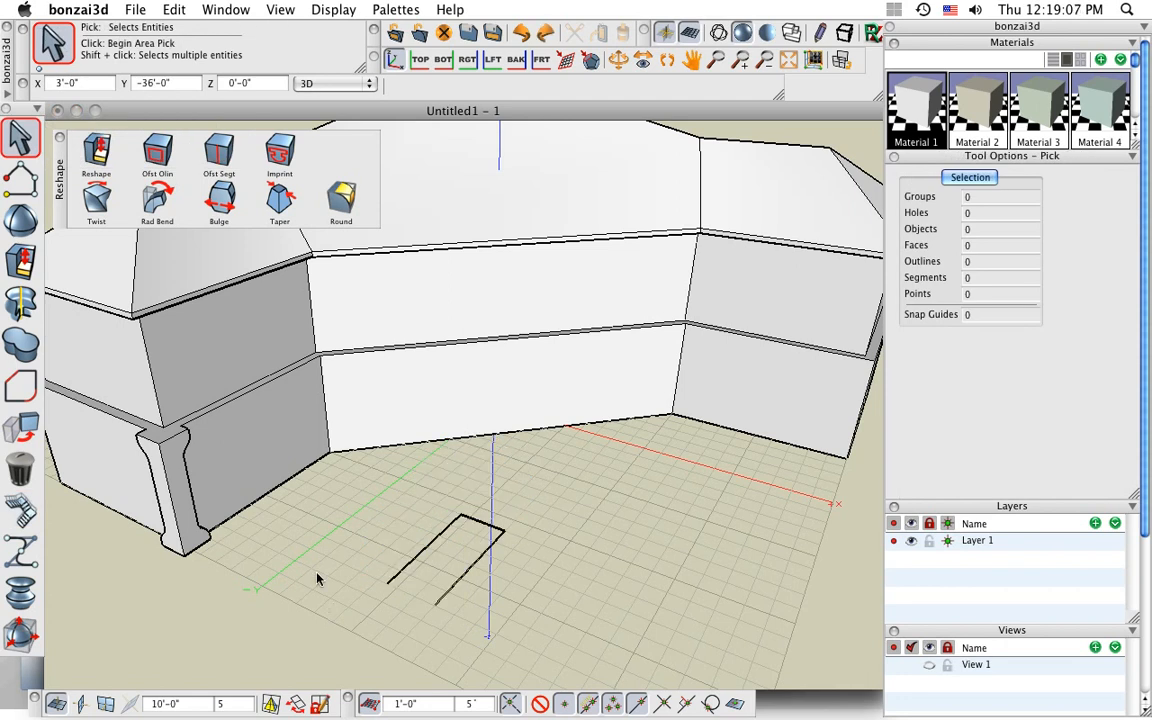
middle_click_drag(535, 555, 519, 547)
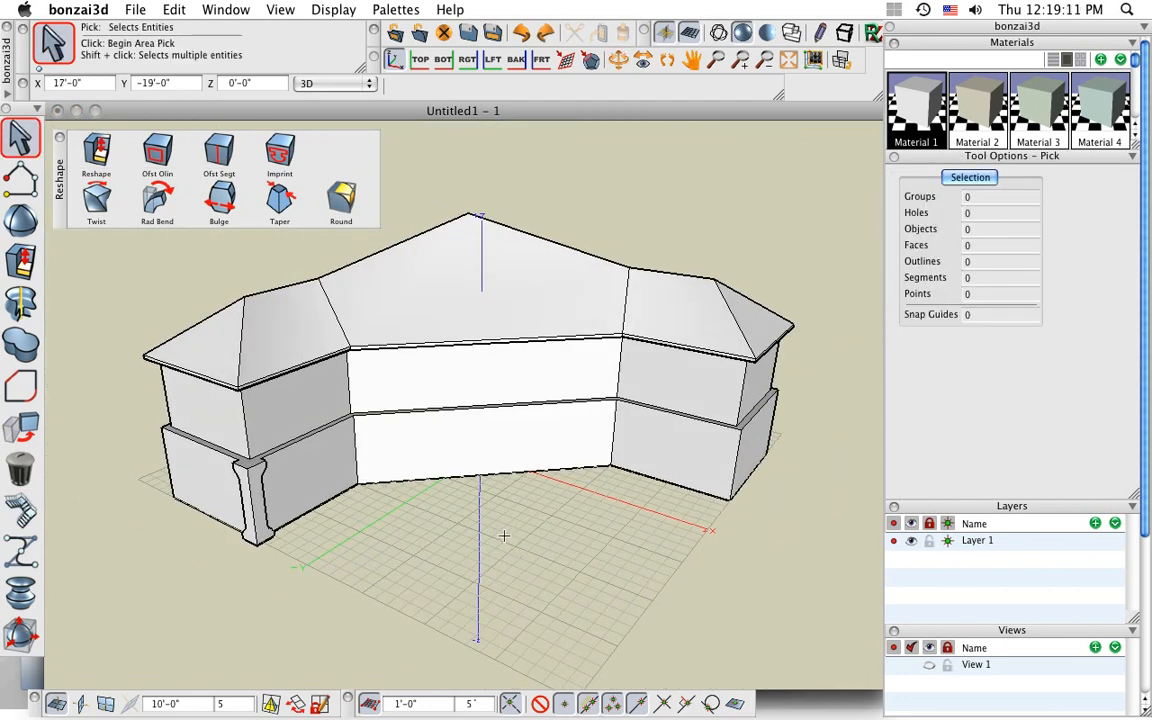
middle_click_drag(504, 489, 460, 471, "shift")
middle_click_drag(423, 562, 460, 576)
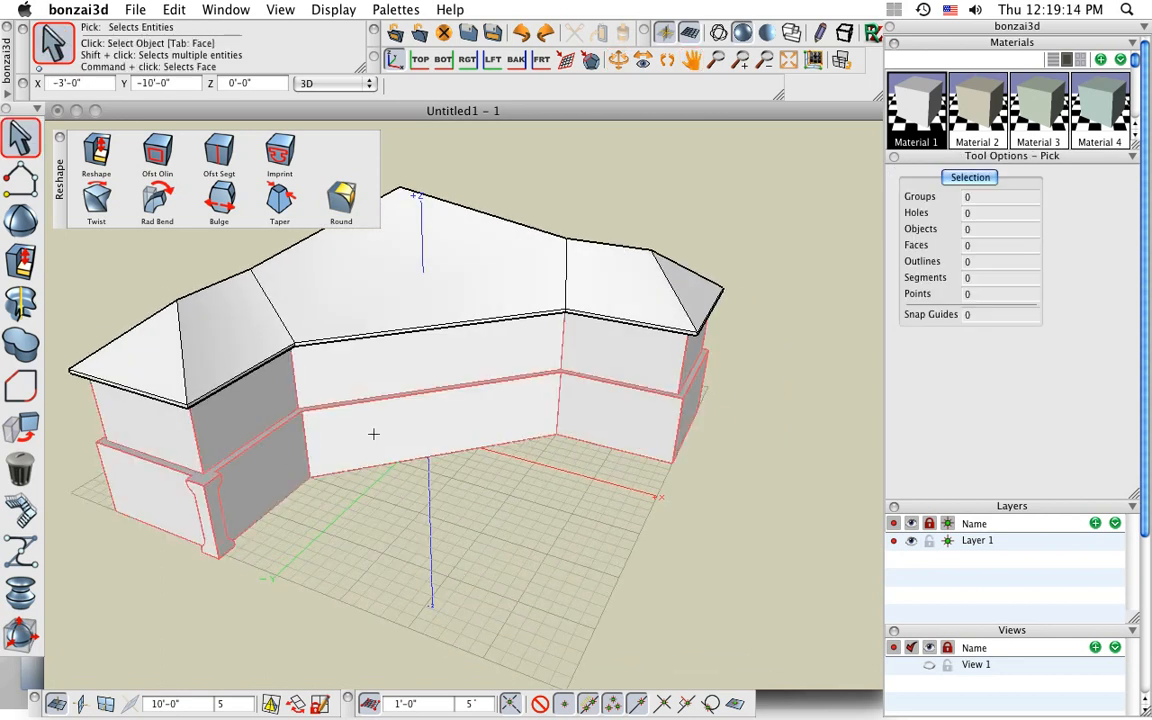
left_click(24, 183)
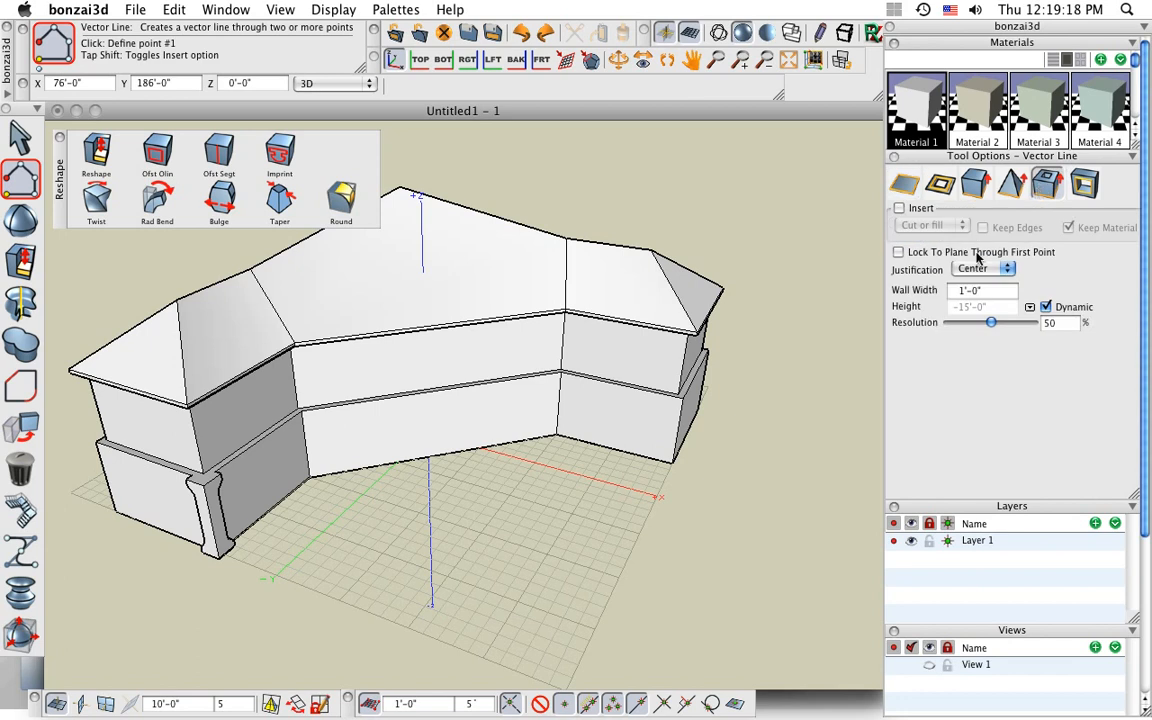
middle_click_drag(663, 553, 607, 488)
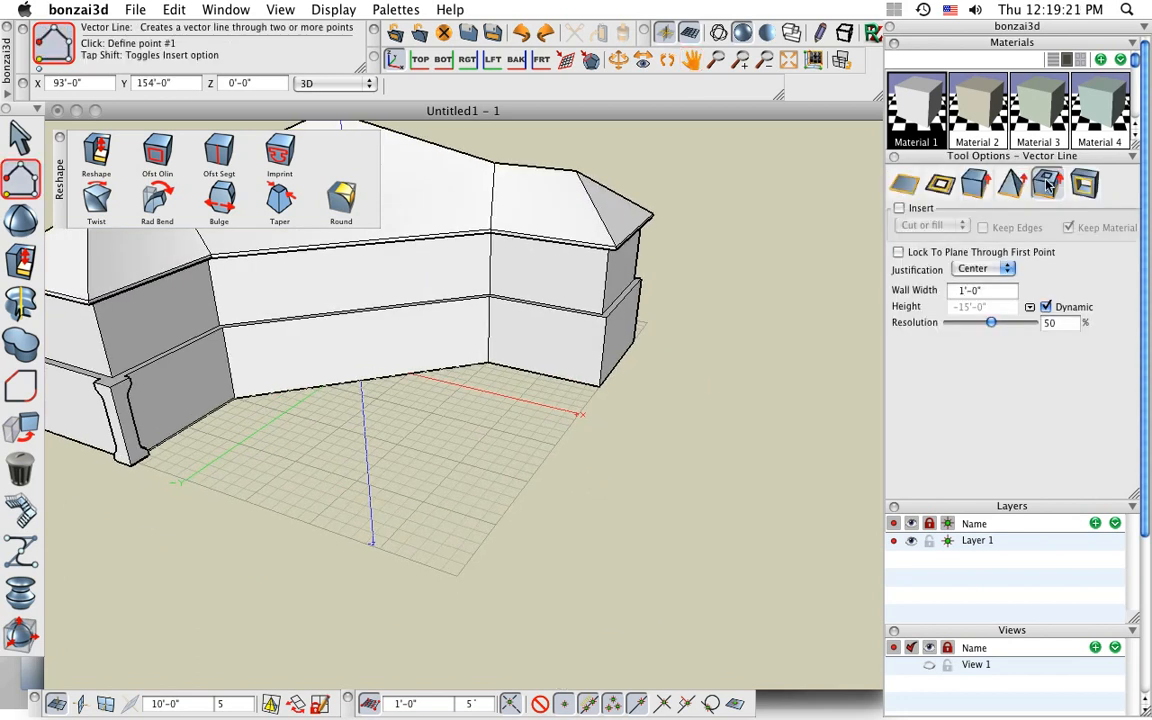
middle_click_drag(674, 535, 555, 522)
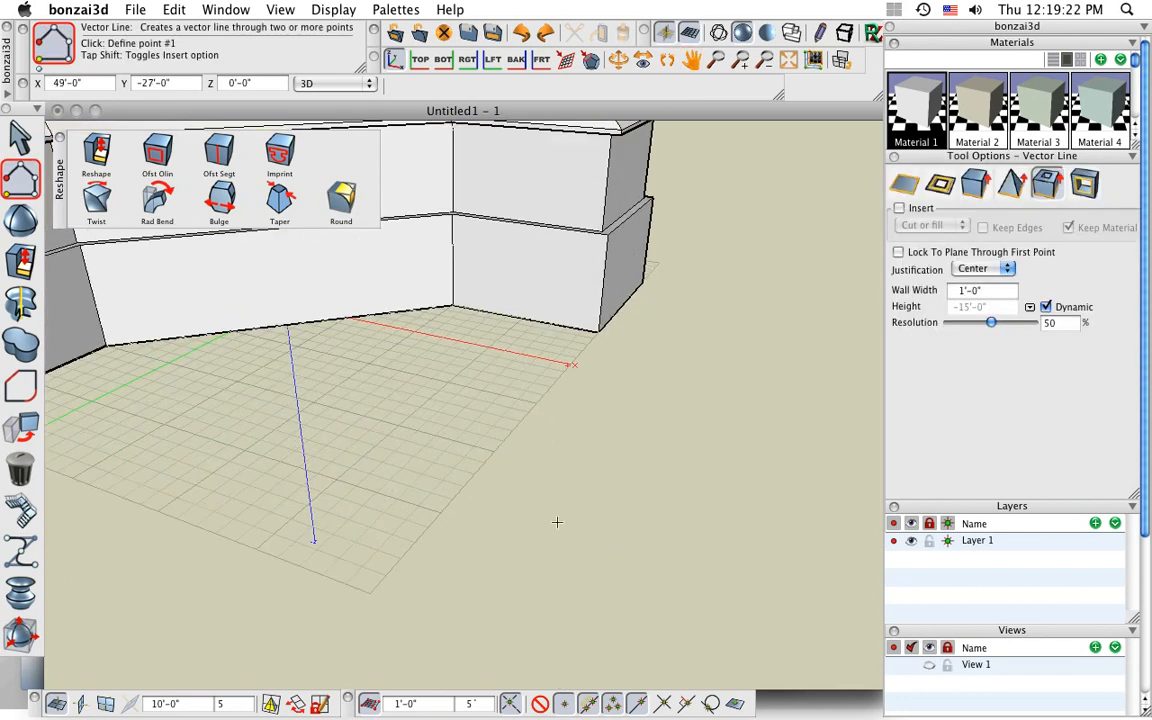
left_click(514, 527)
left_click(681, 428)
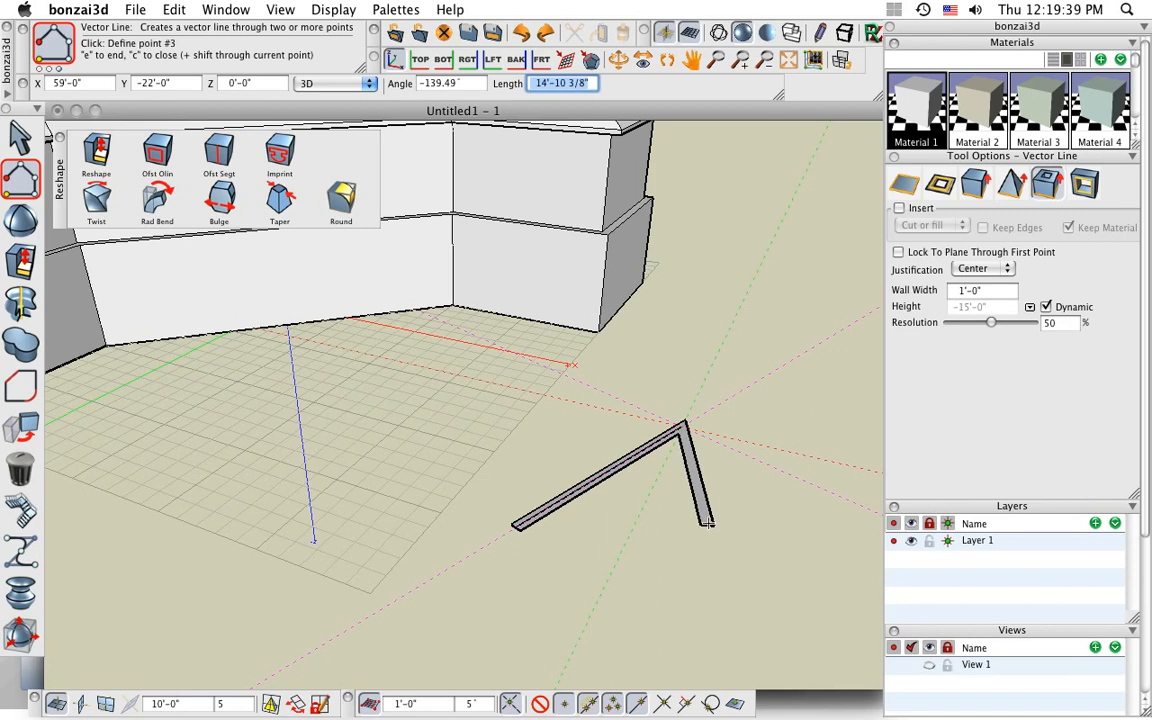
key("Escape")
Draw two crossing guide lines on the ground, each running along the base of one wing's end face.
scroll(689, 469, "down", 3)
middle_click_drag(519, 573, 573, 566)
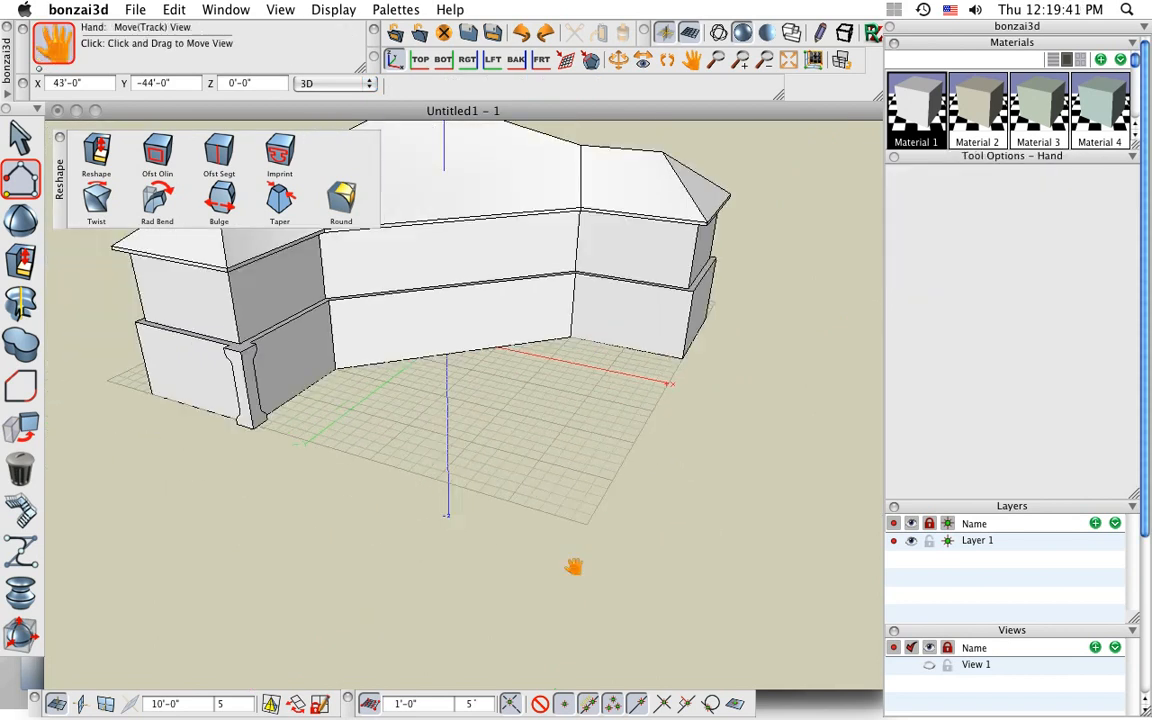
mouse_move(37, 418)
mouse_move(22, 465)
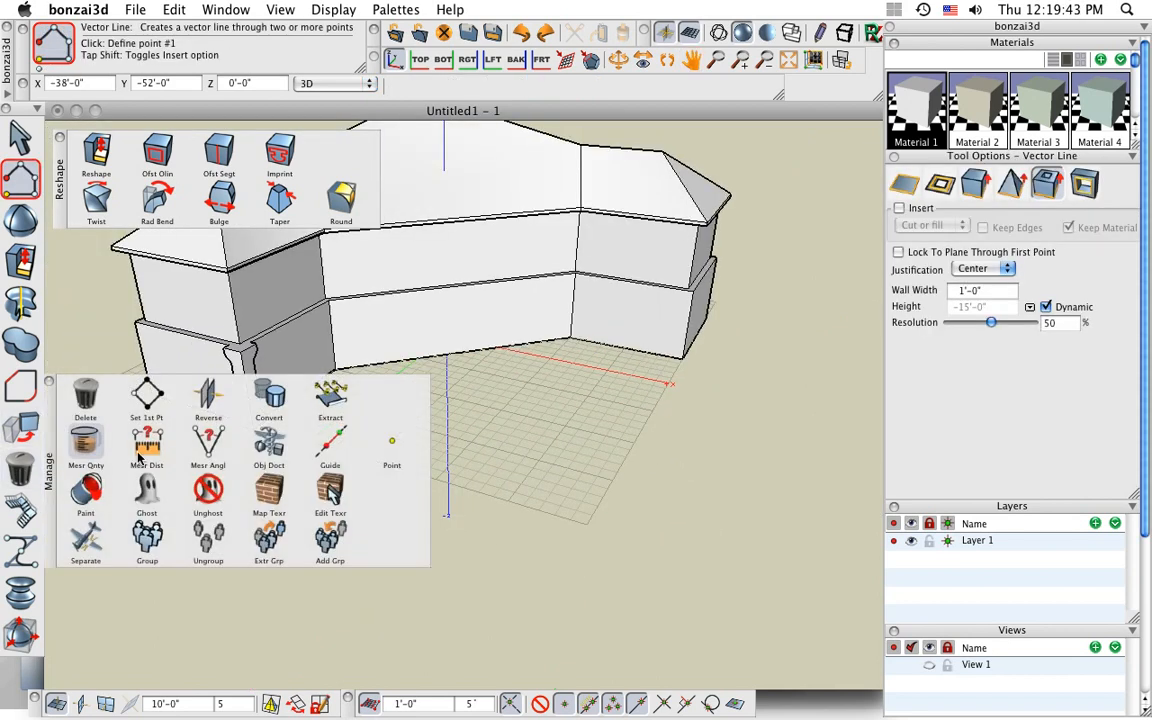
left_click(331, 450)
left_click(241, 421)
left_click(211, 412)
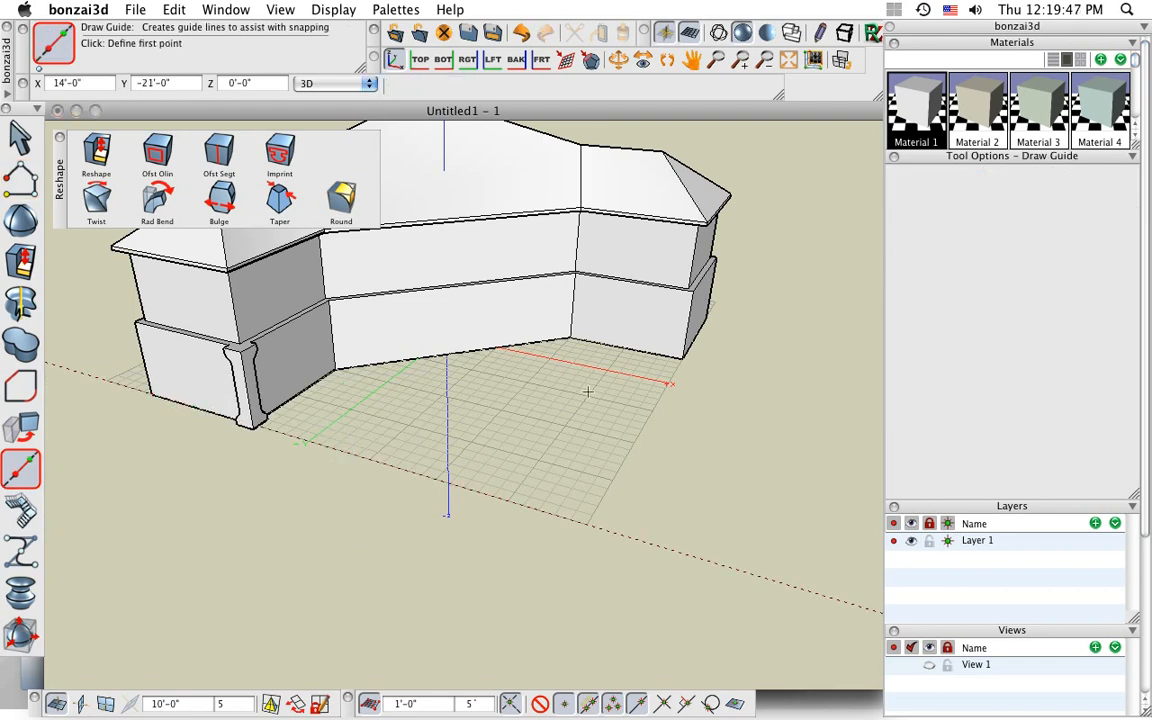
left_click(699, 328)
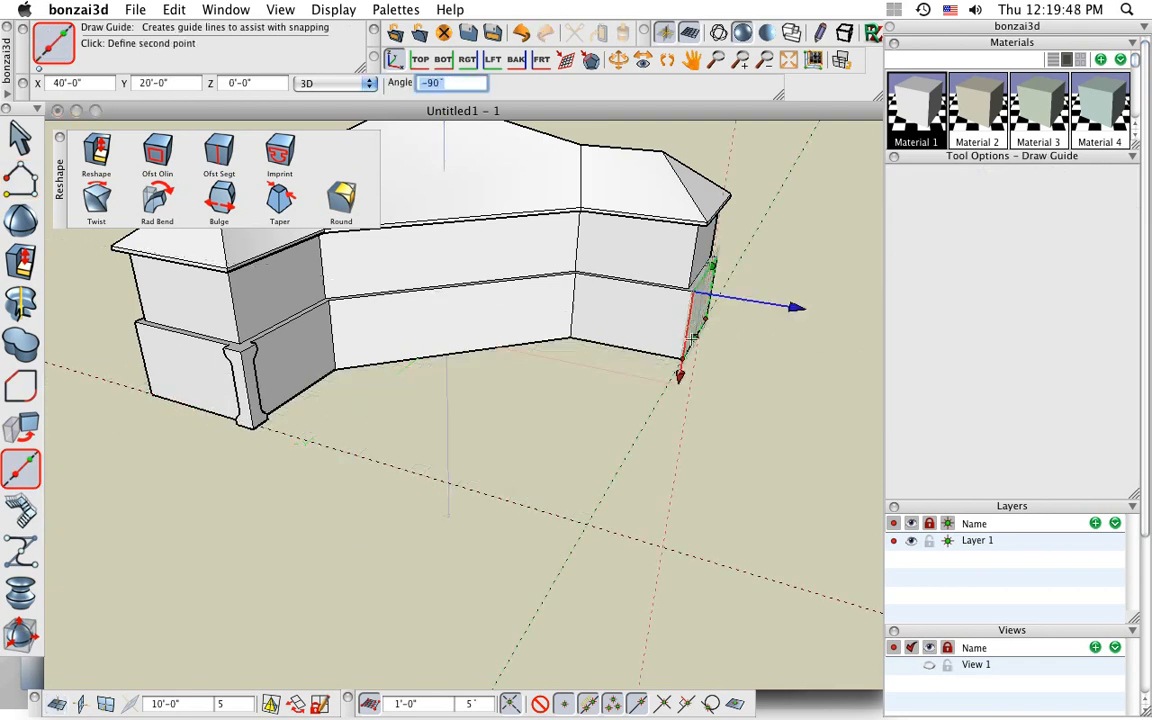
left_click(691, 342)
Hide the reference grid and axes, keeping the two guide lines' intersection in view.
left_click(692, 34)
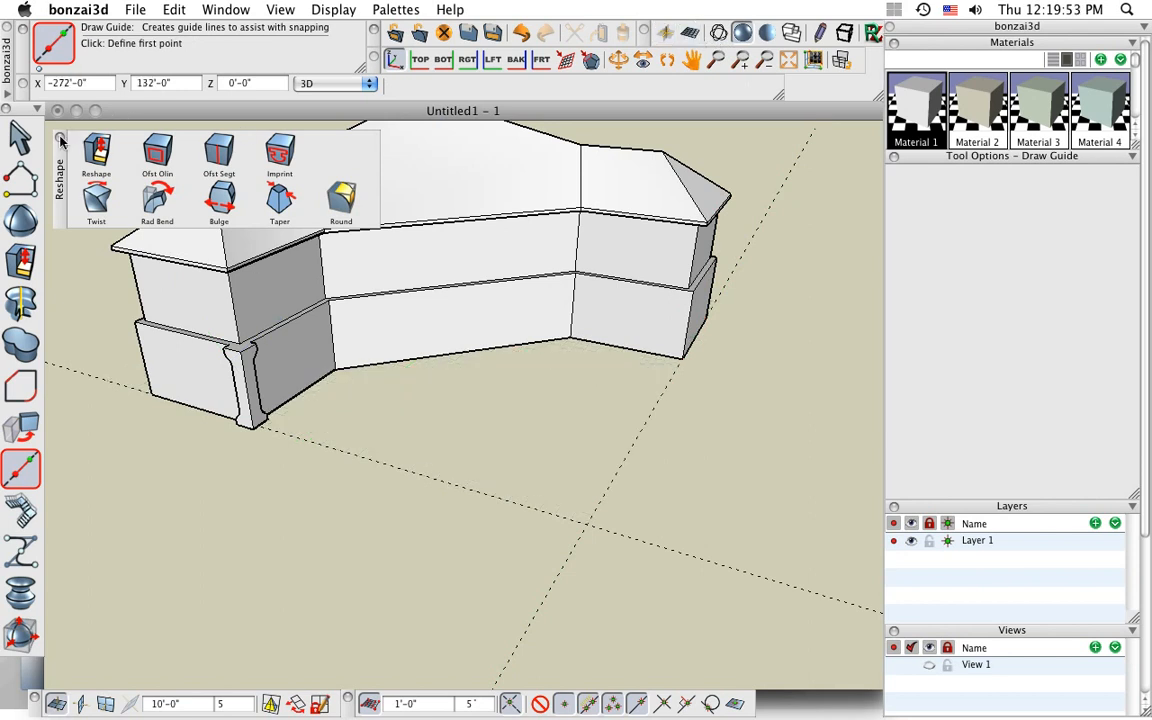
mouse_move(784, 532)
middle_mouse_down()
mouse_move(656, 540)
mouse_move(510, 497)
mouse_move(514, 483)
mouse_move(609, 491)
mouse_move(674, 514)
mouse_move(664, 531)
mouse_move(514, 509)
middle_mouse_up()
scroll(470, 463, "down", 3)
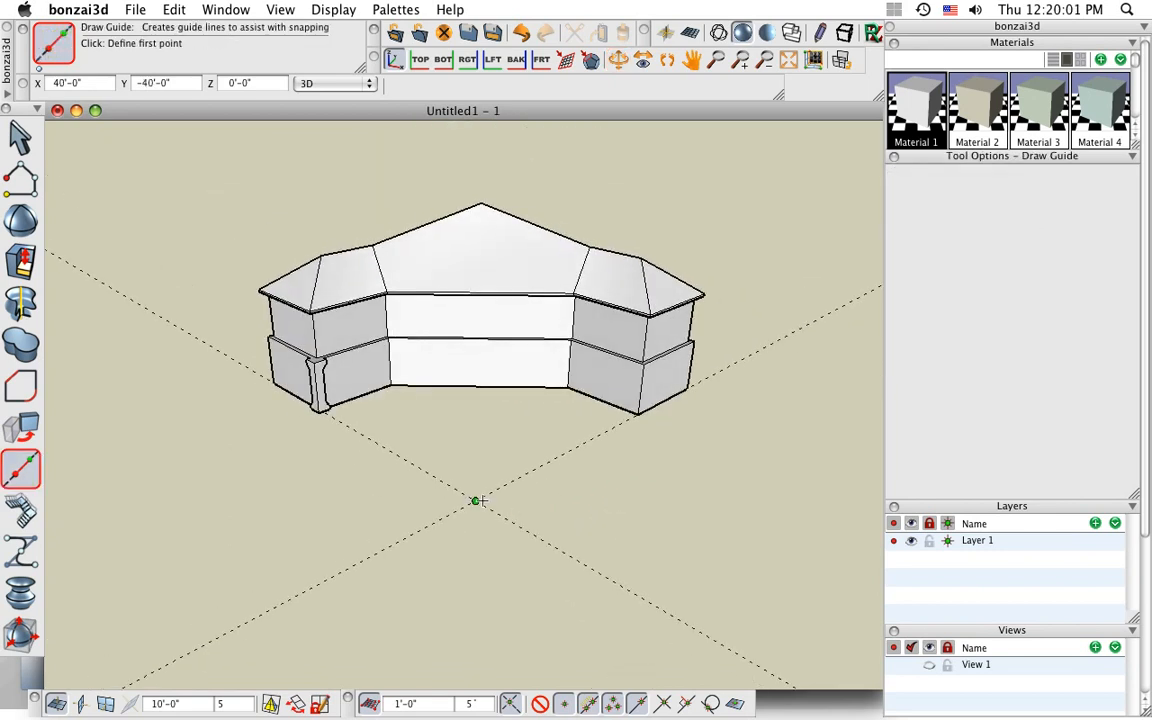
scroll(481, 413, "up", 3)
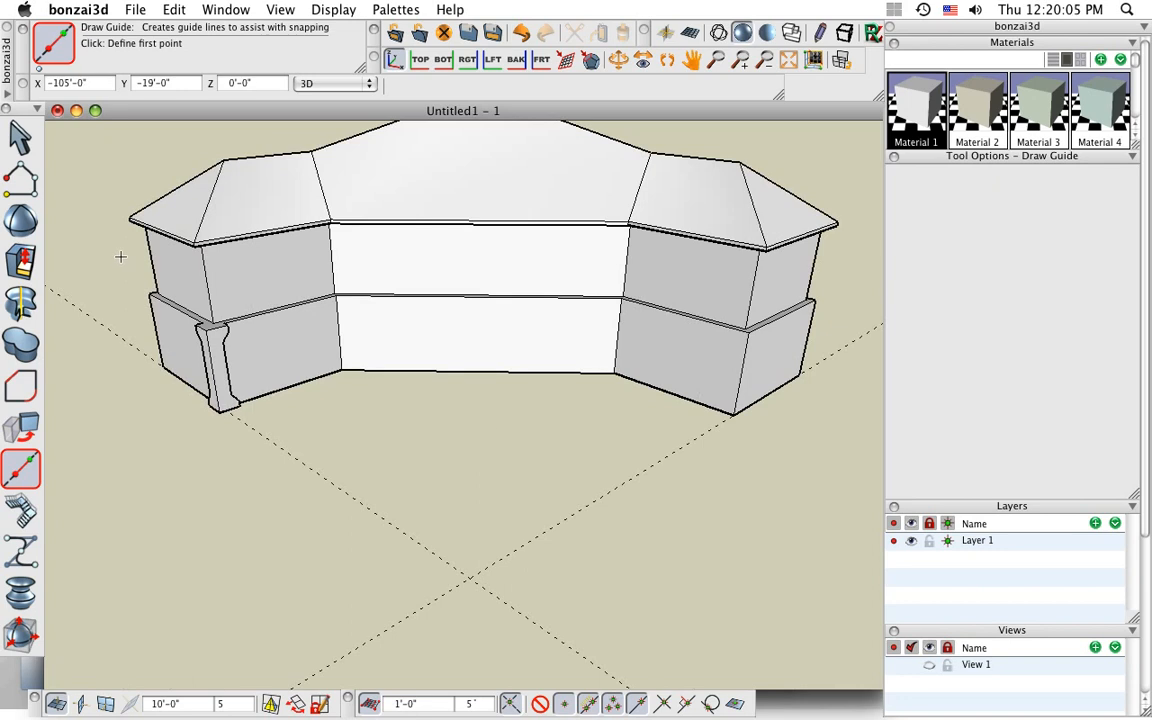
Create a circular 1'-0" thick wall, about 3'-7" in radius and 3'-0" high, centred where the alignments from the courtyard's inner corners cross.
left_click(20, 180)
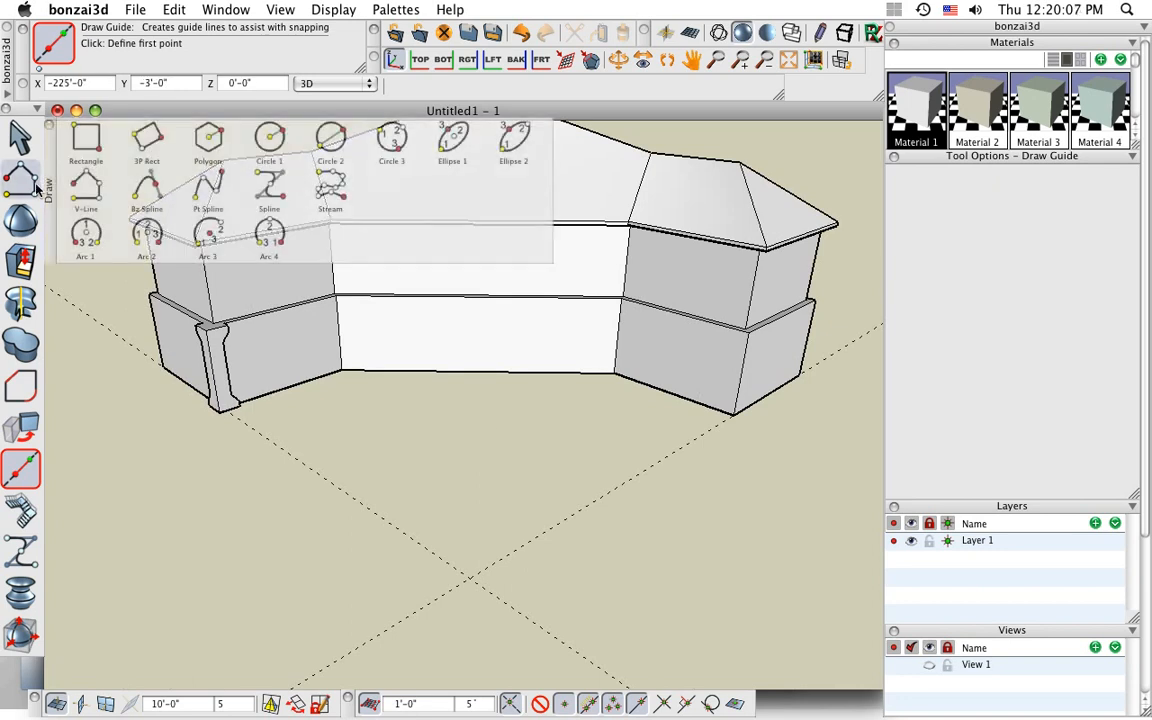
left_click(274, 146)
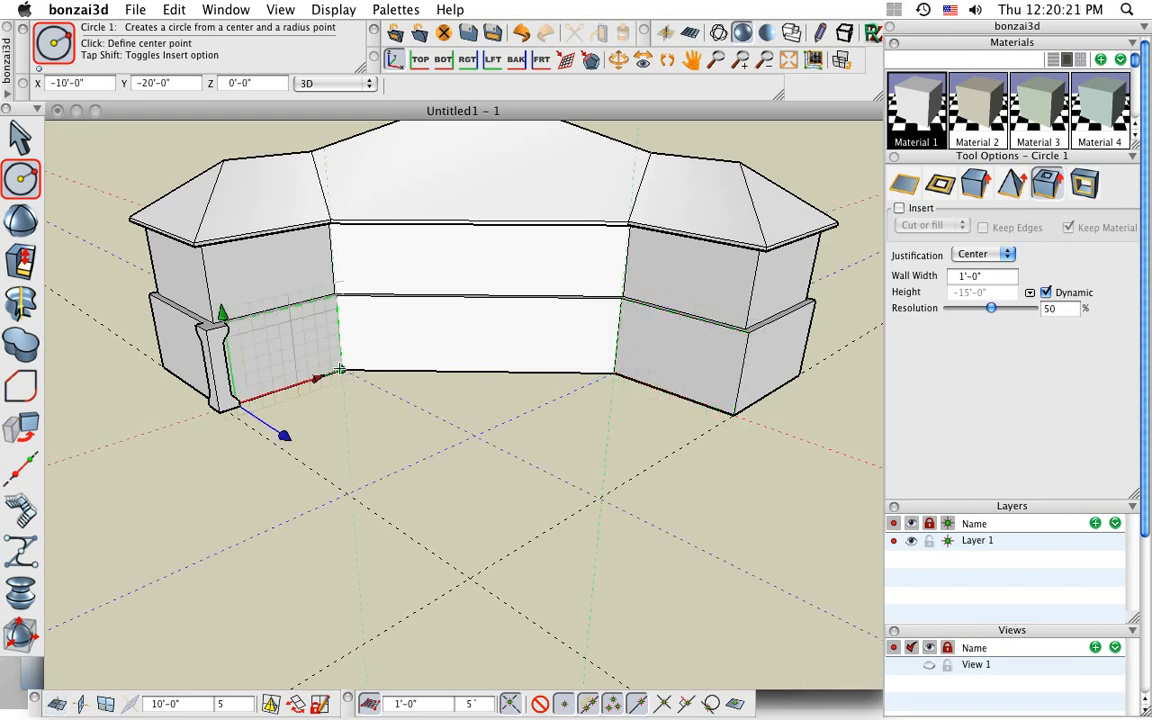
middle_click_drag(447, 483, 492, 493)
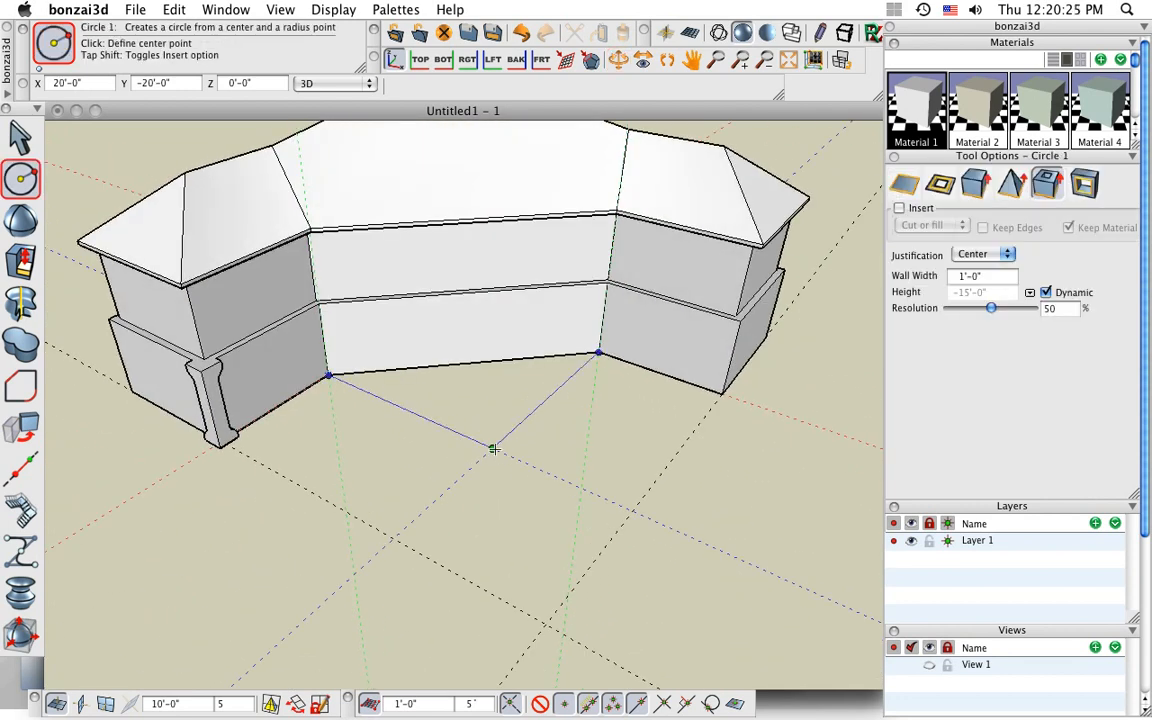
left_click(493, 449)
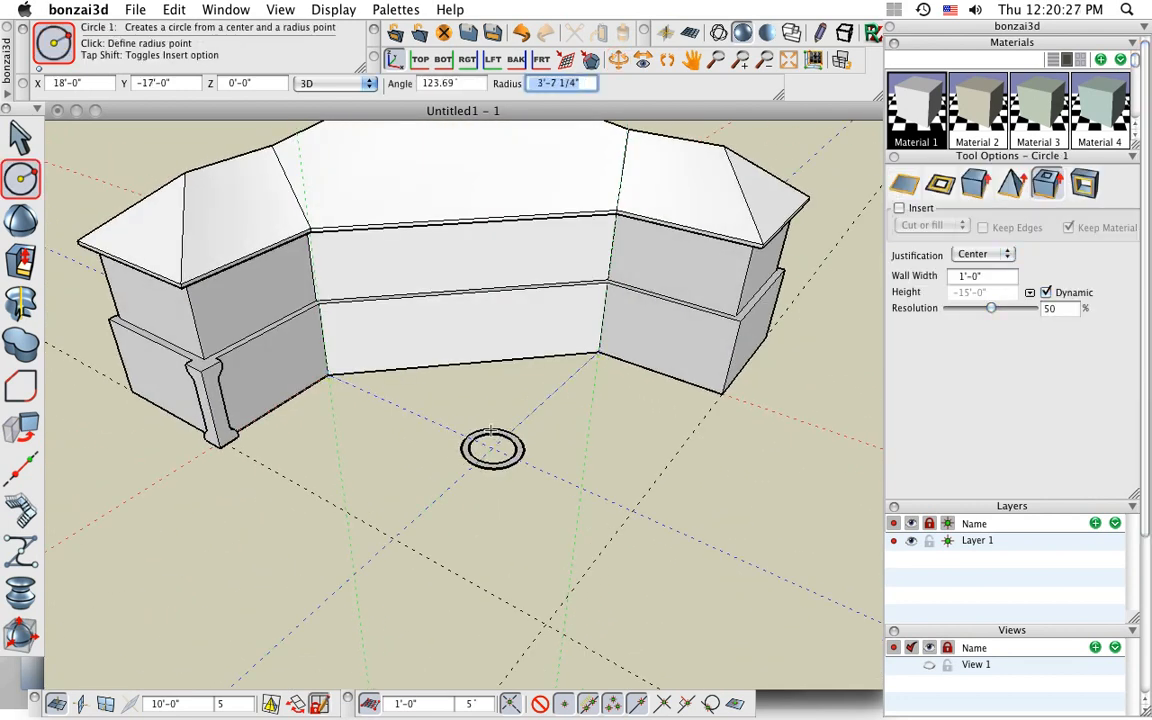
left_click(490, 428)
left_click(490, 402)
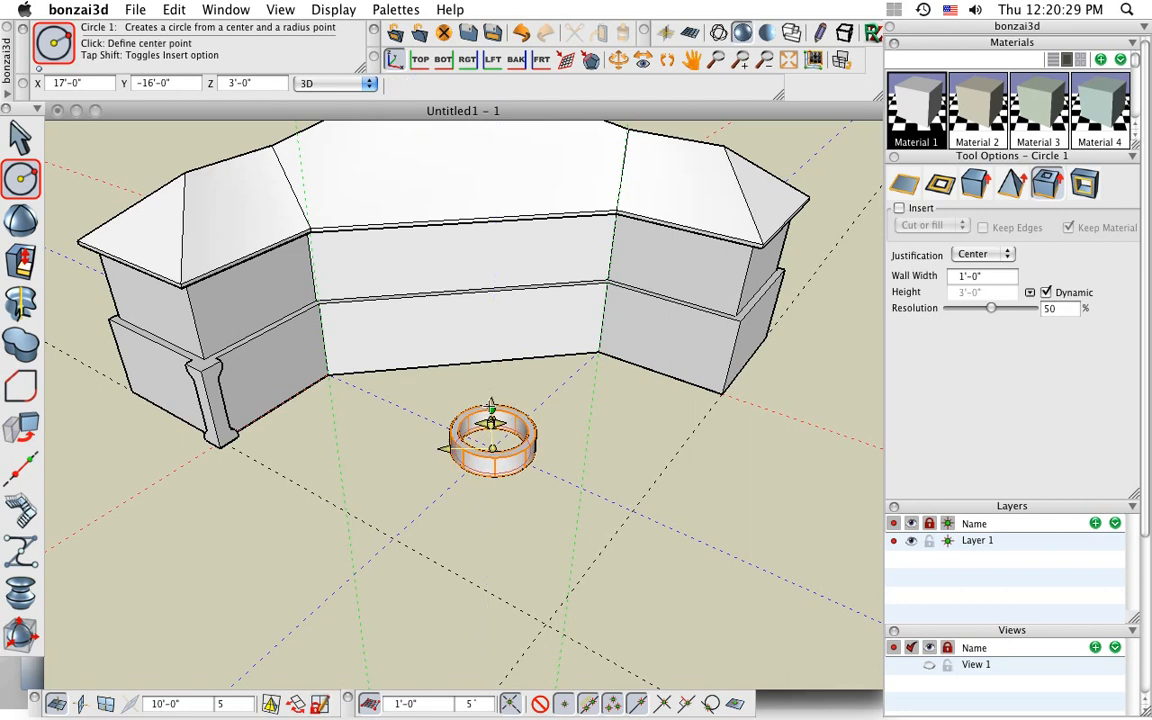
left_click(20, 133)
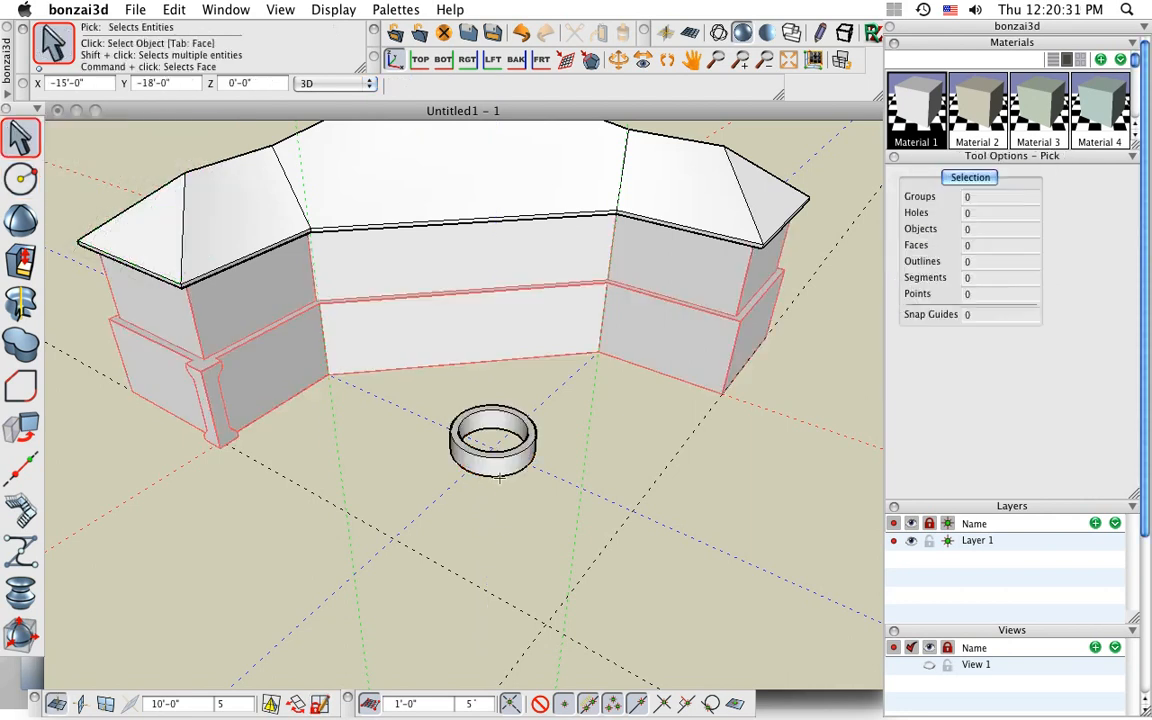
middle_click_drag(745, 520, 617, 515)
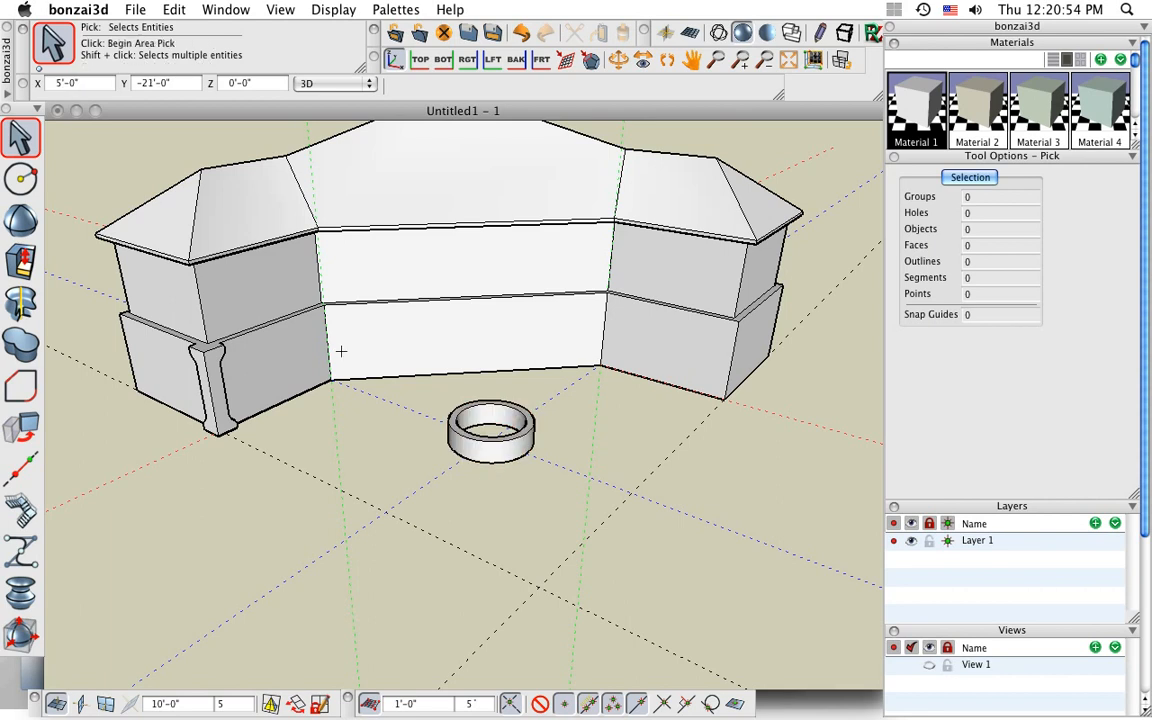
Switch to the Nurbs.bnz model and create a four-point S-shaped spline through points, extruded into a sheet about 6'-2" high.
left_click(226, 10)
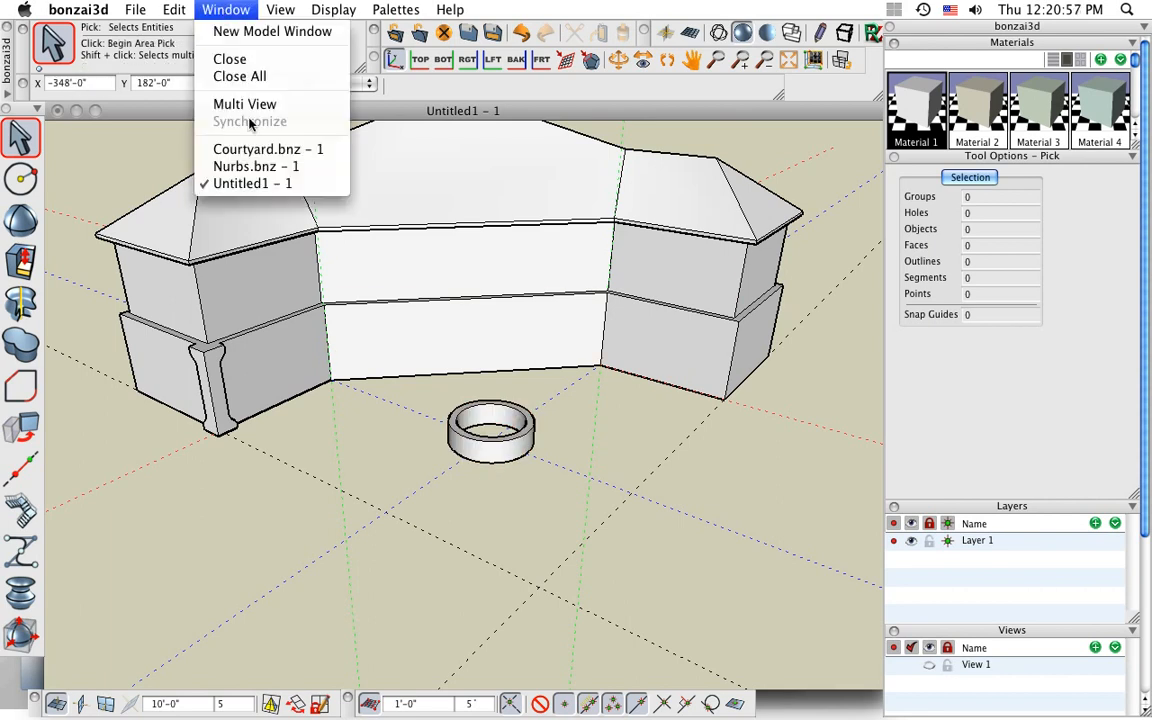
left_click(259, 167)
left_click(21, 179)
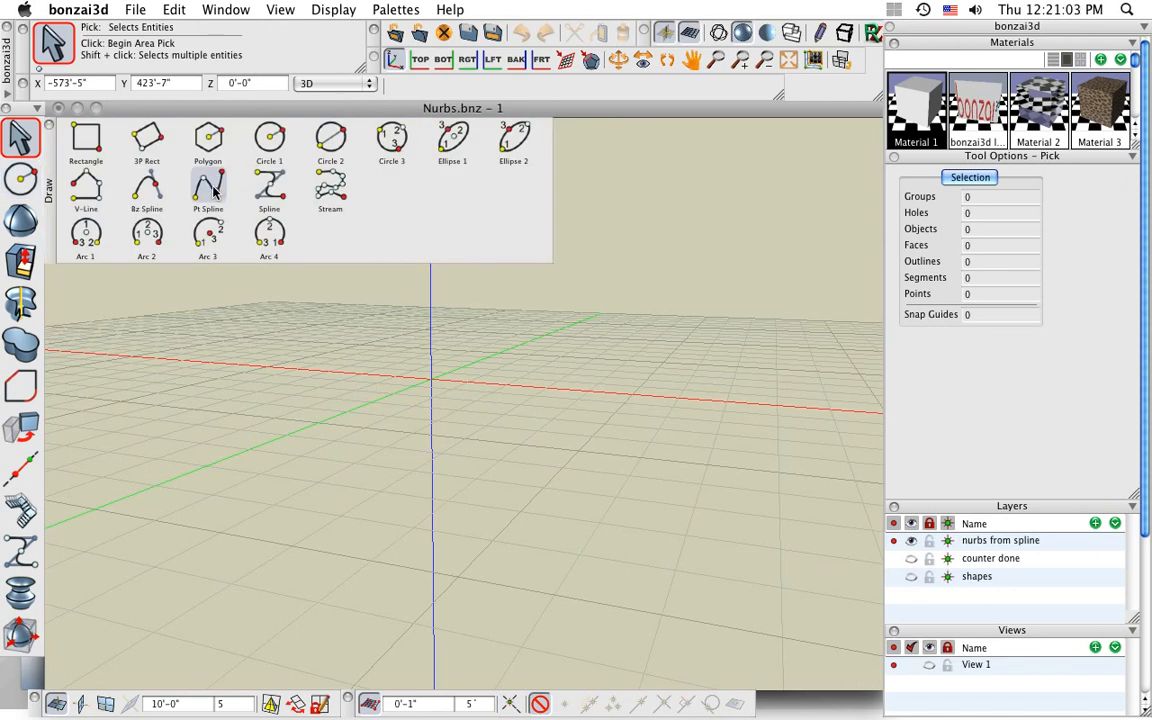
left_click(213, 190)
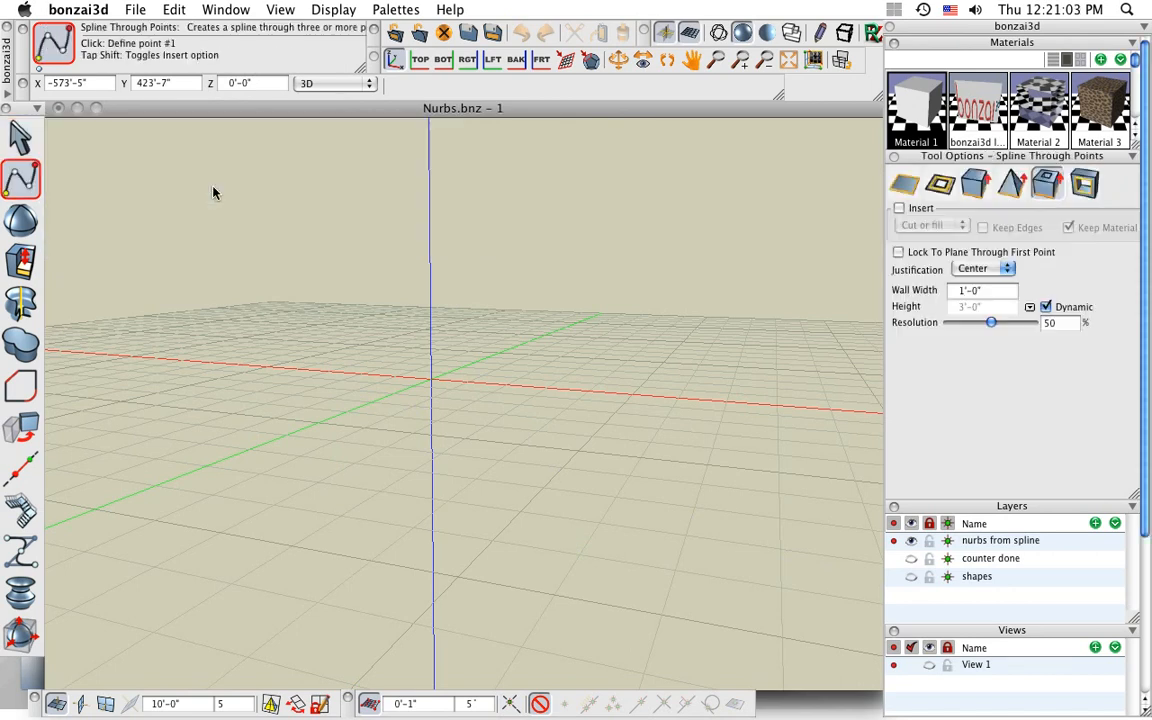
left_click(976, 184)
left_click(165, 406)
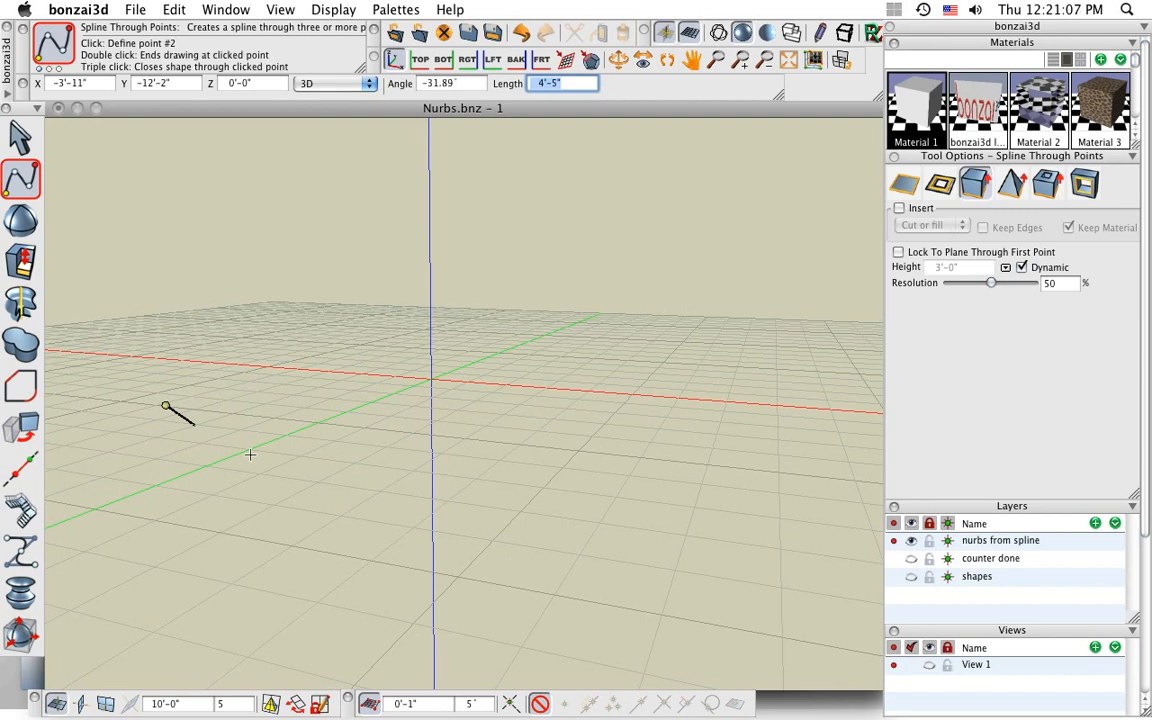
left_click(387, 516)
left_click(493, 401)
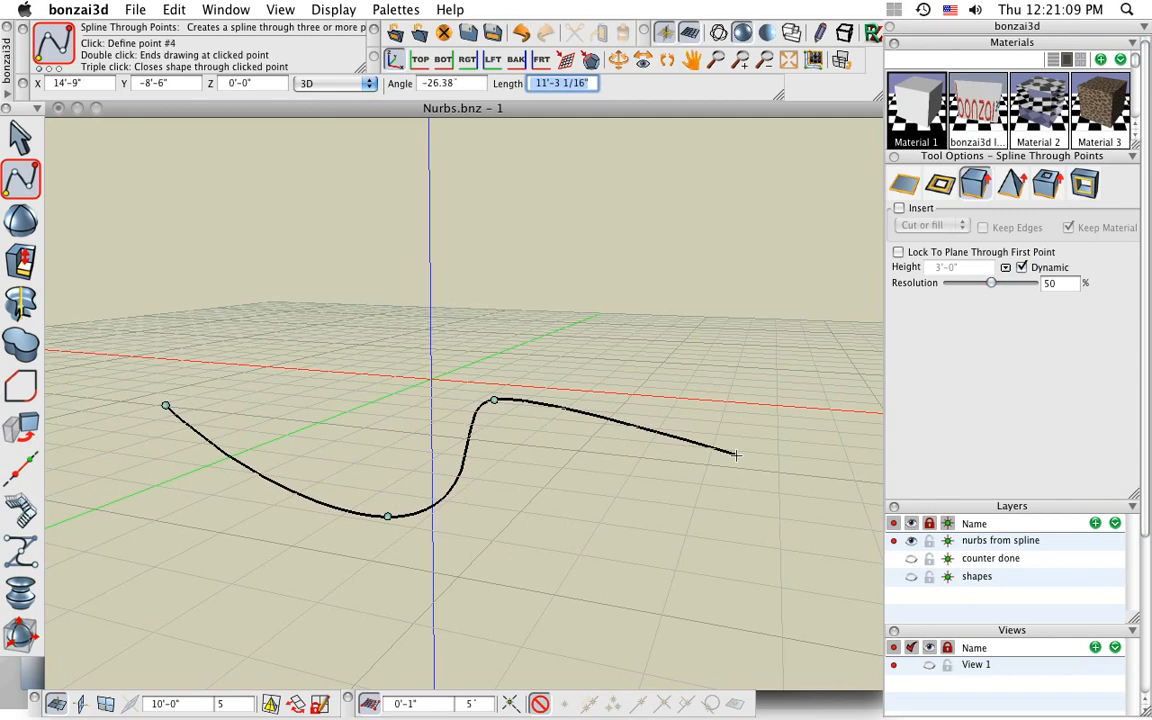
double_click(735, 455)
left_click(735, 260)
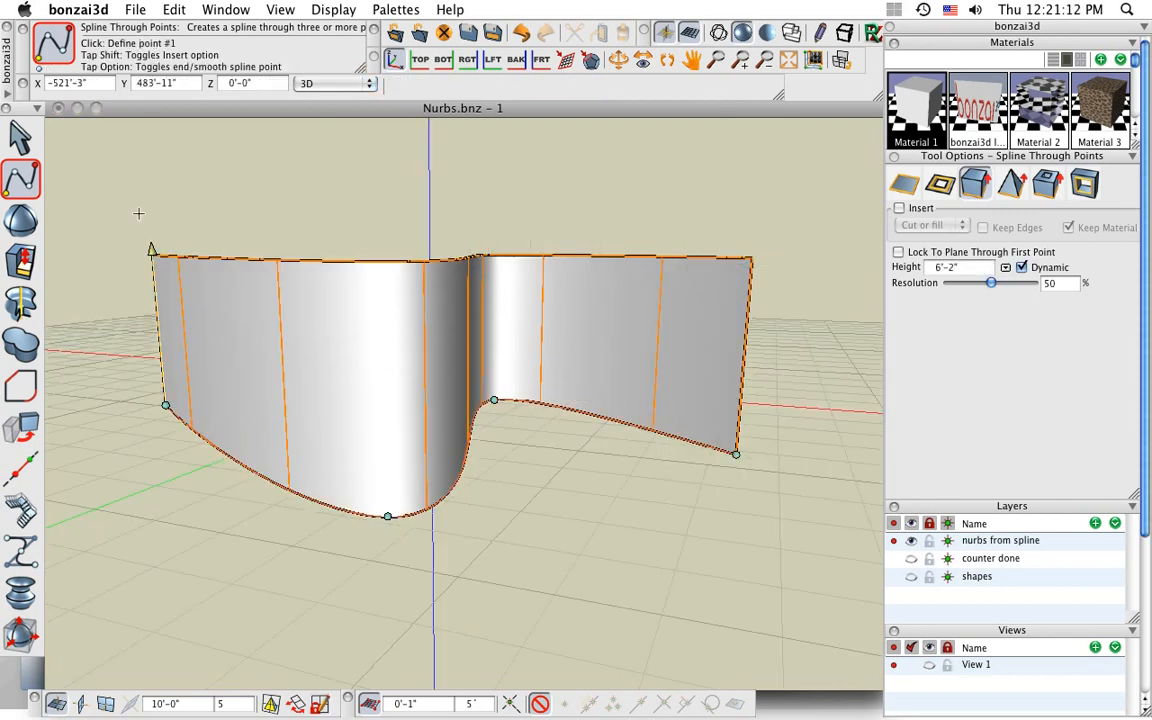
Lower the extruded spline sheet to about 5'-1" high and move its front bulge's base point slightly inward.
left_click(151, 250)
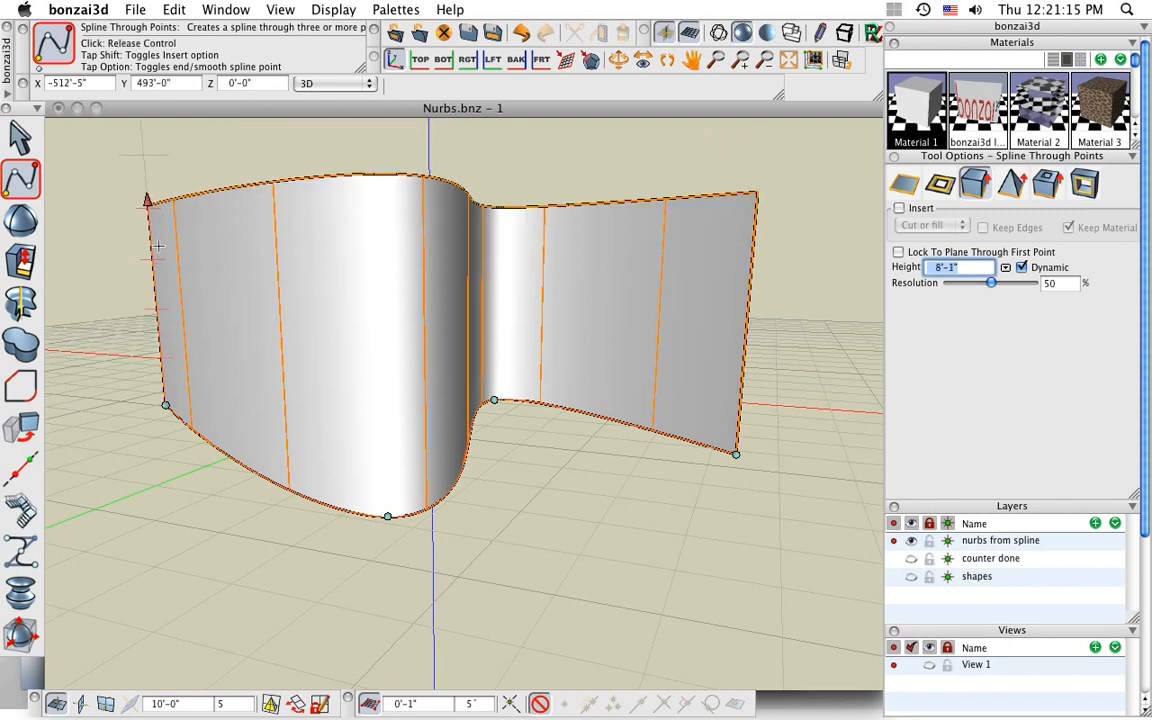
left_click(153, 278)
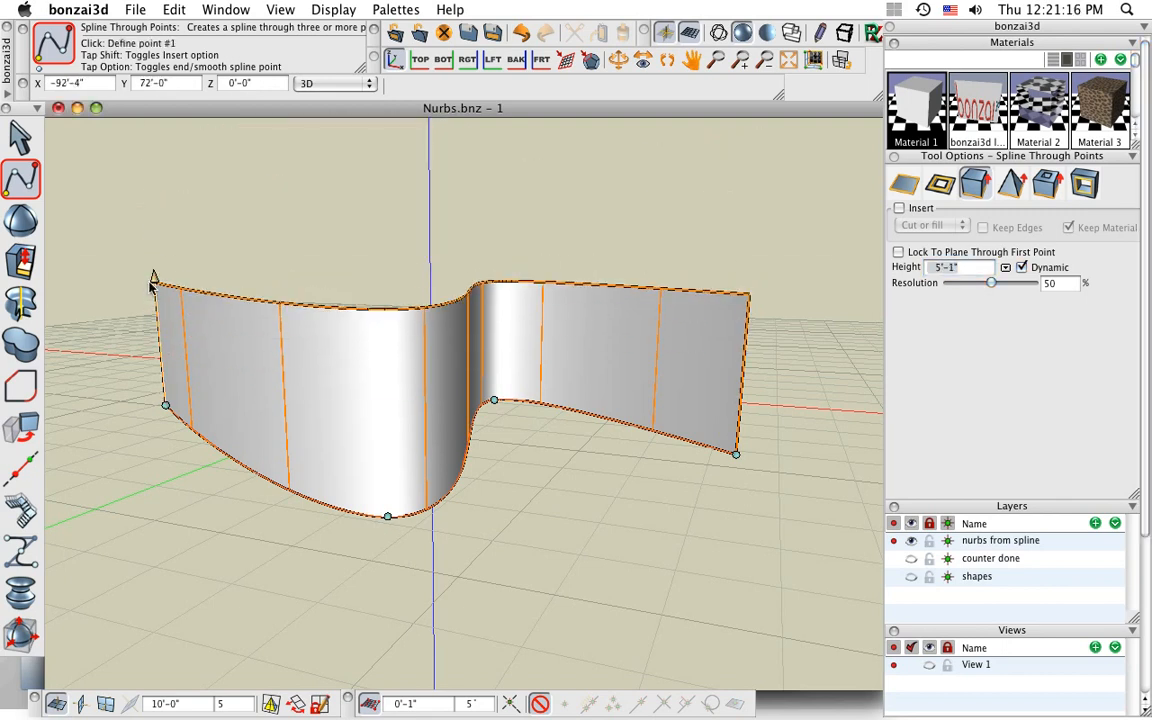
left_click(387, 516)
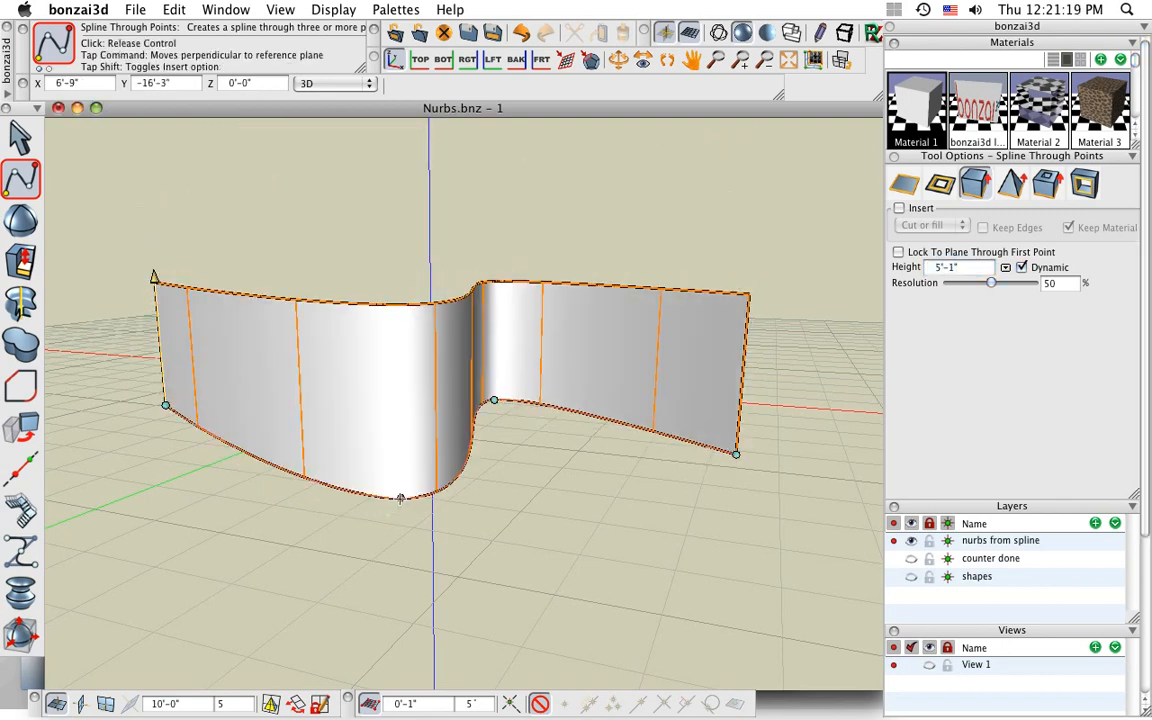
left_click(390, 490)
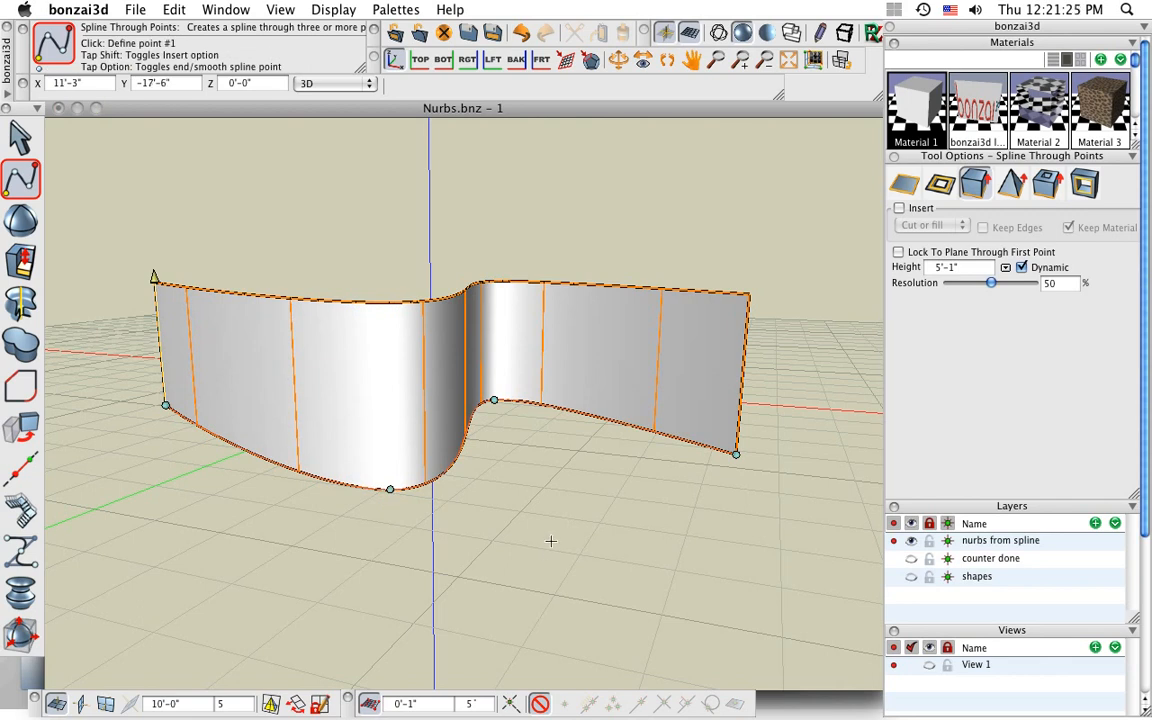
Convert the extruded spline sheet to a Nurbz surface and show its controls.
mouse_move(14, 595)
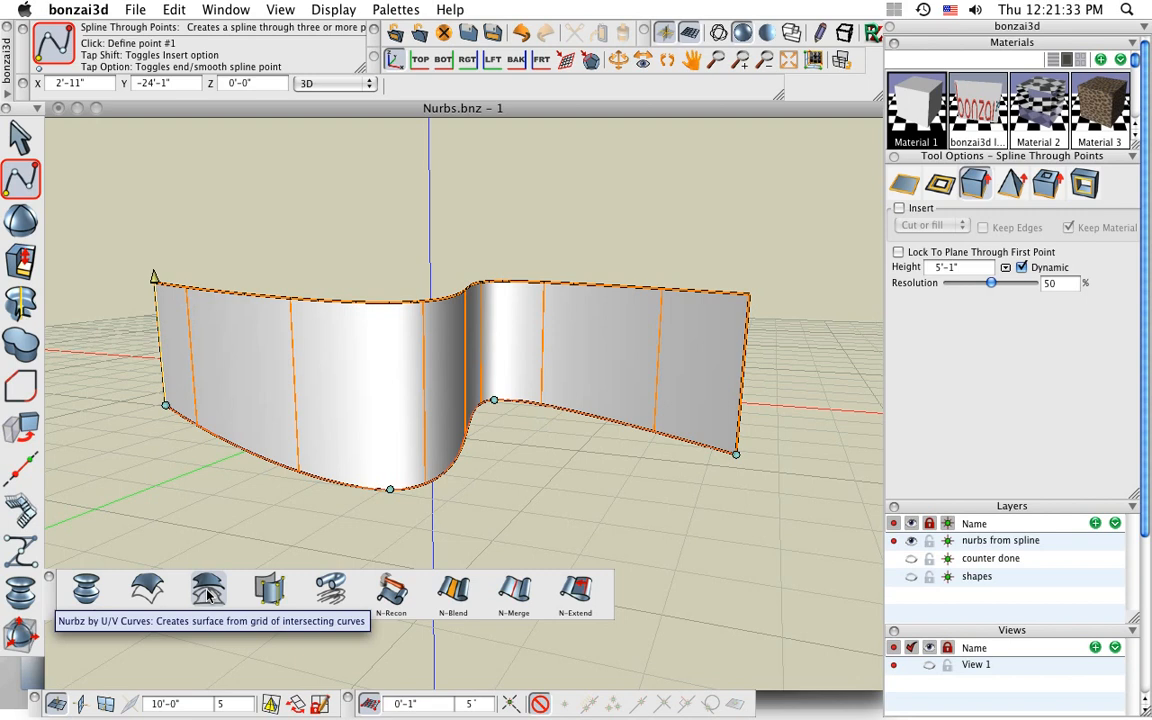
left_click(274, 594)
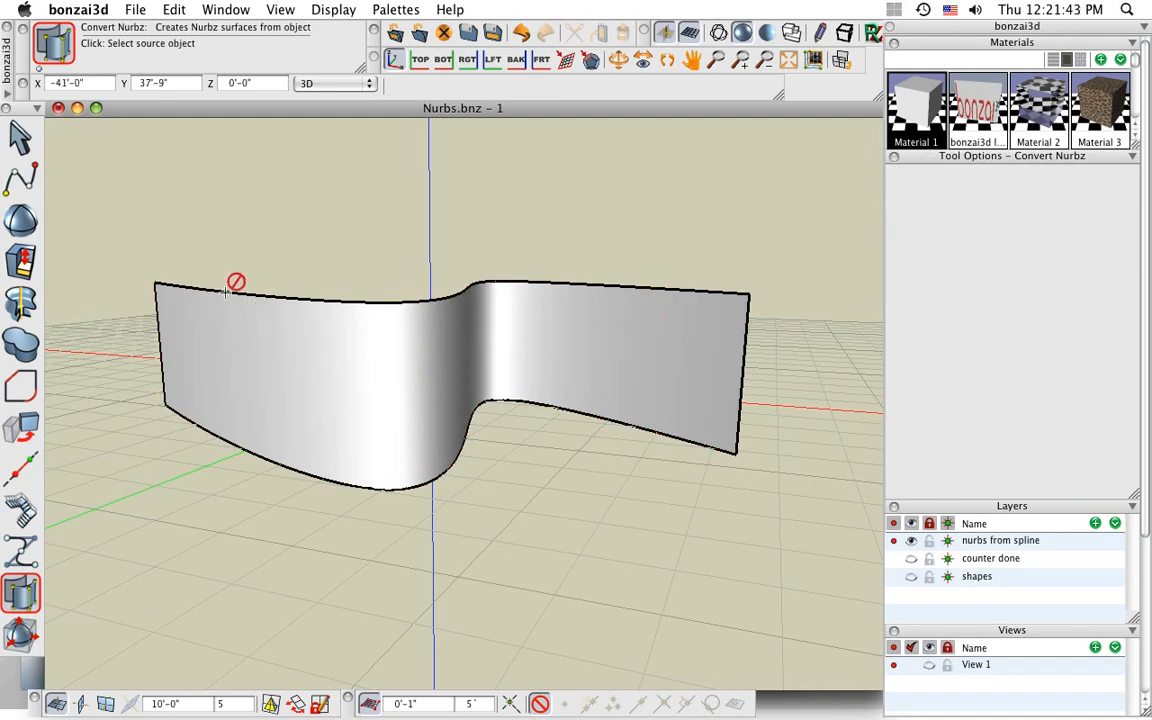
left_click(17, 136)
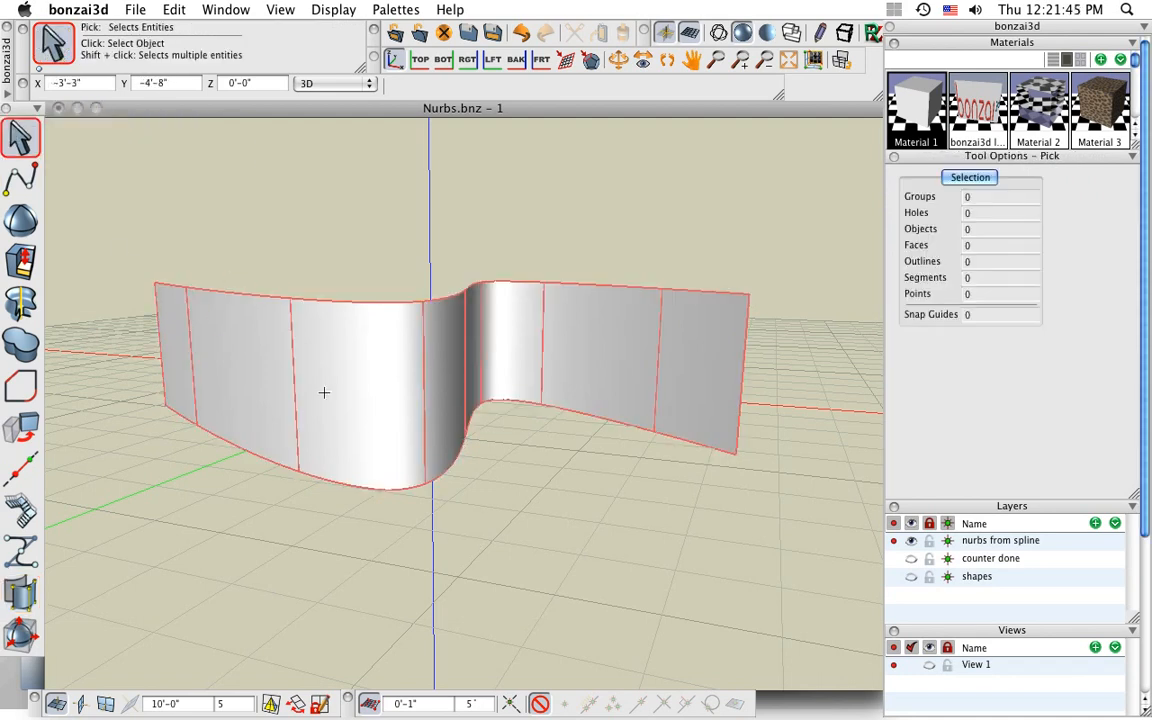
right_click(324, 390)
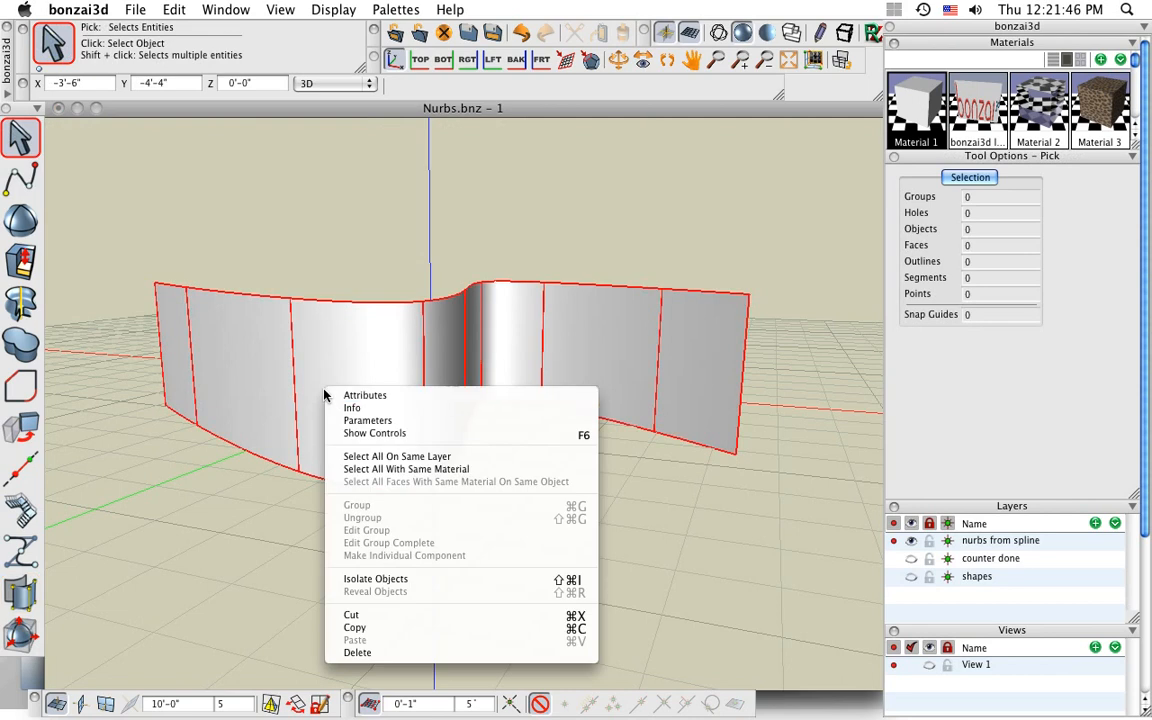
left_click(371, 434)
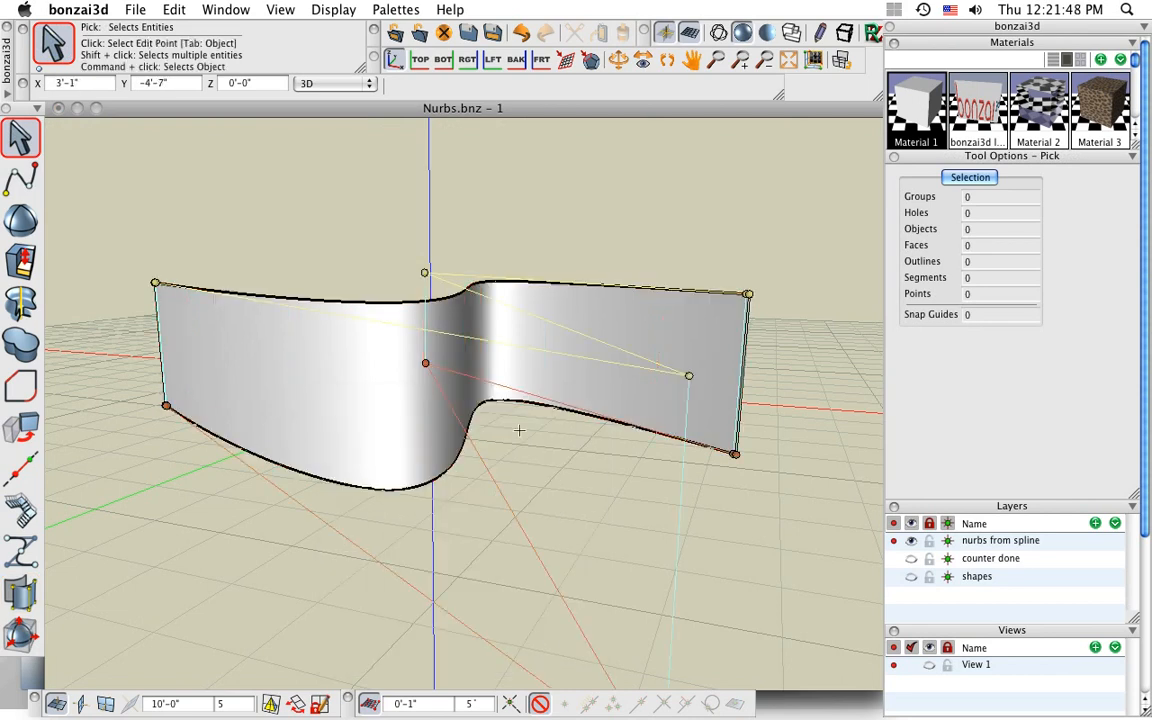
Reconstruct the Nurbz surface with a depth (V) degree of 3.
left_click(30, 540)
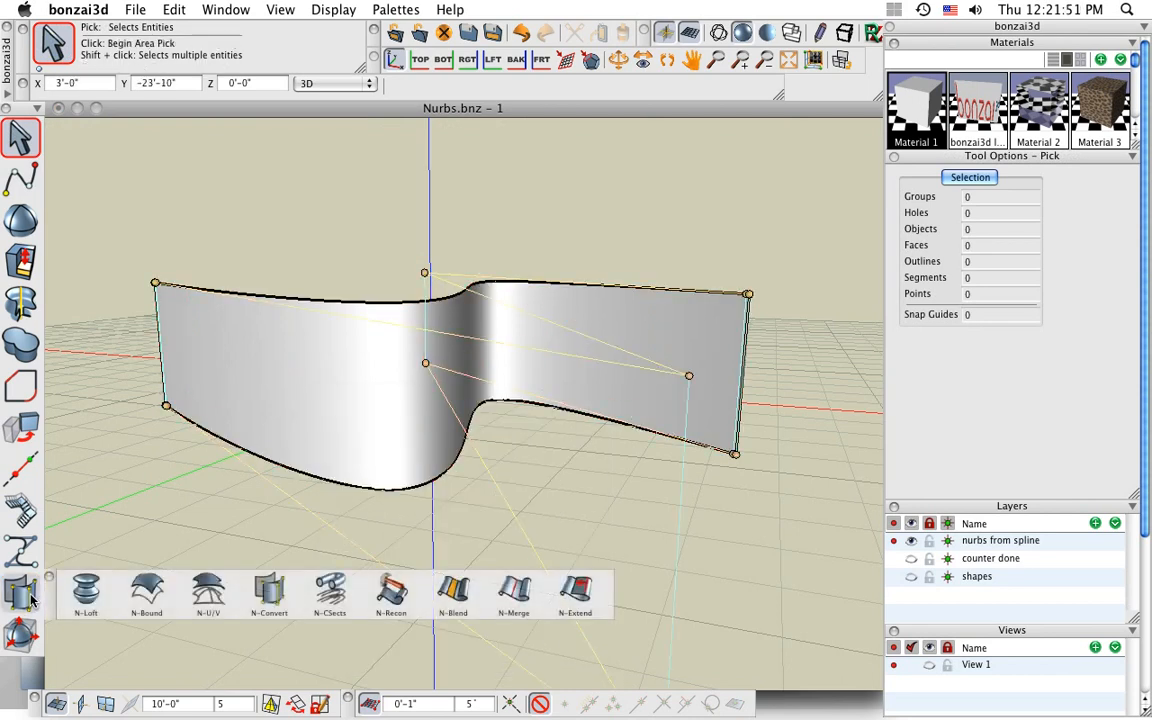
left_click(393, 597)
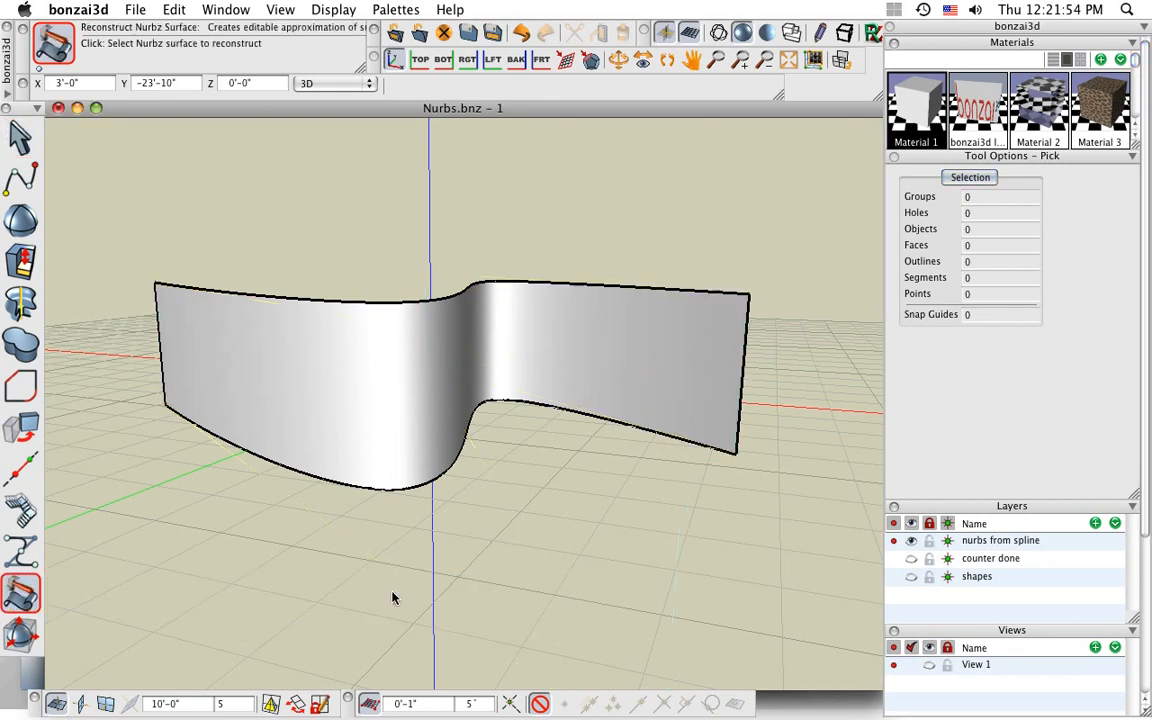
left_click(357, 455)
left_click(953, 203)
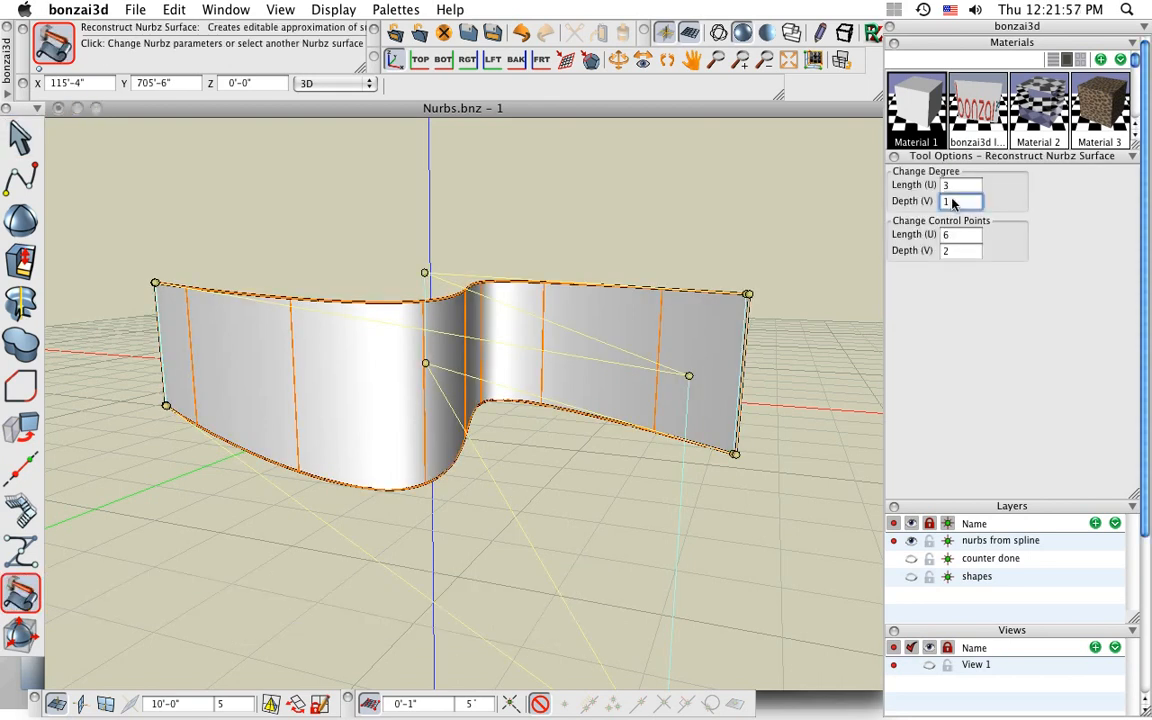
type("3")
key("Return")
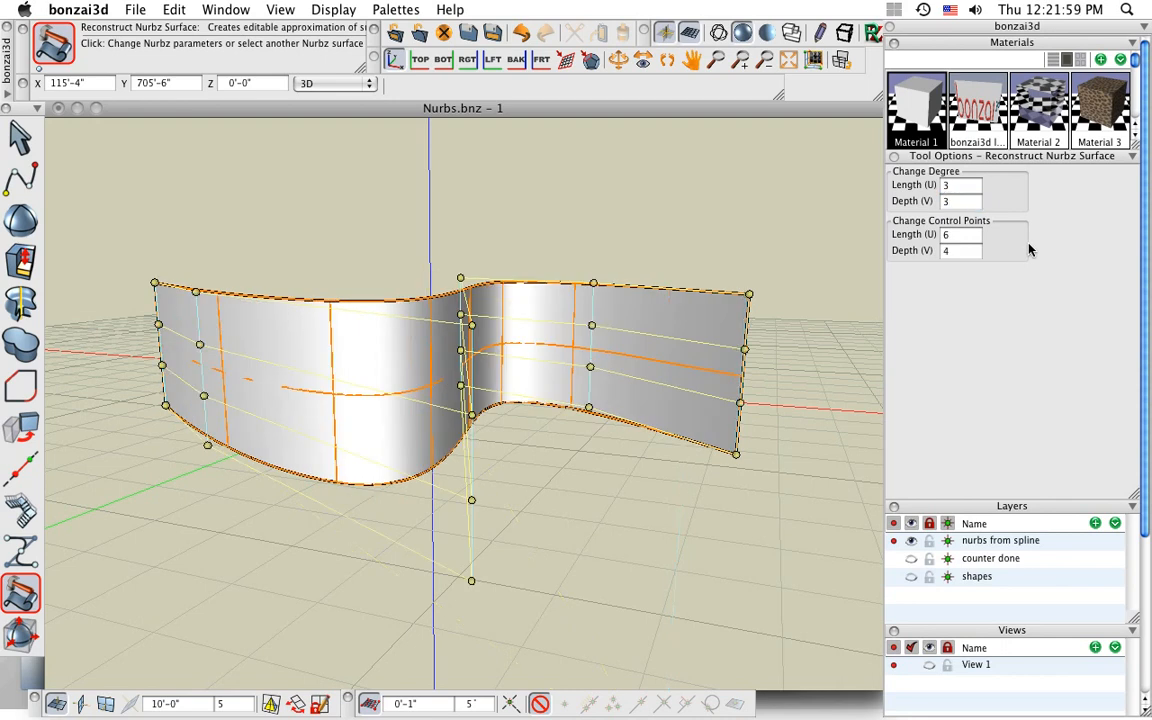
Pull the Nurbz surface's four corner control points outward so both ends flare.
left_click(154, 283)
left_click(110, 260)
left_click(165, 403)
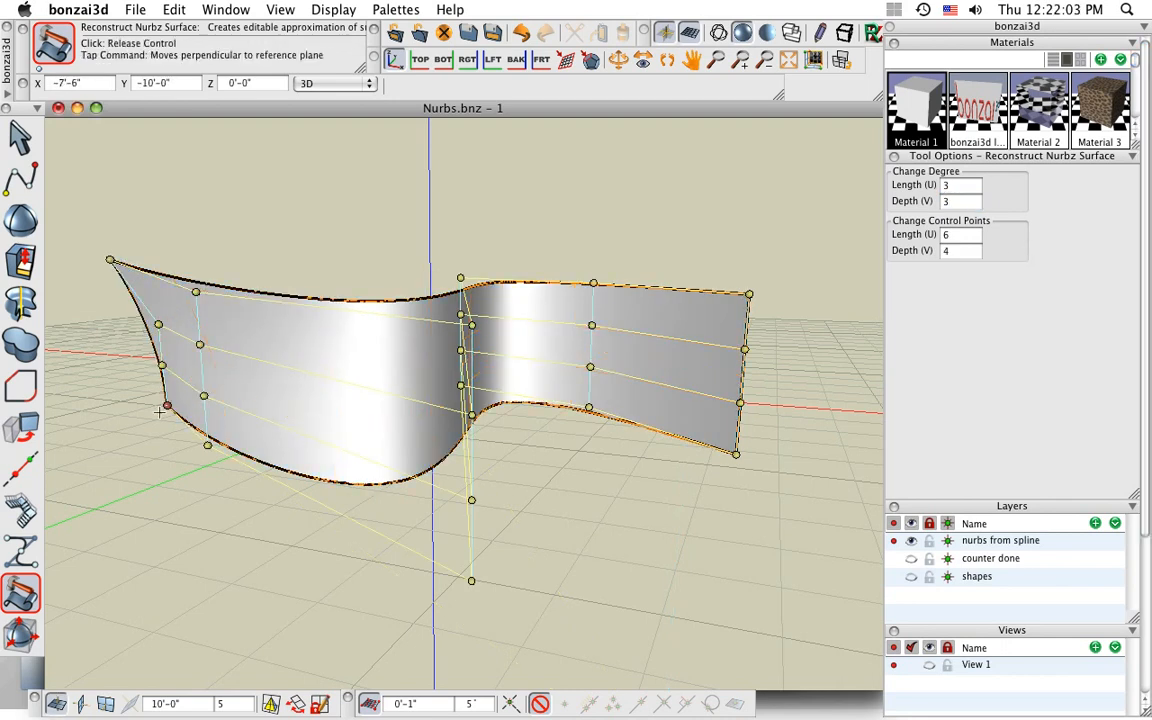
left_click(96, 440)
left_click(749, 292)
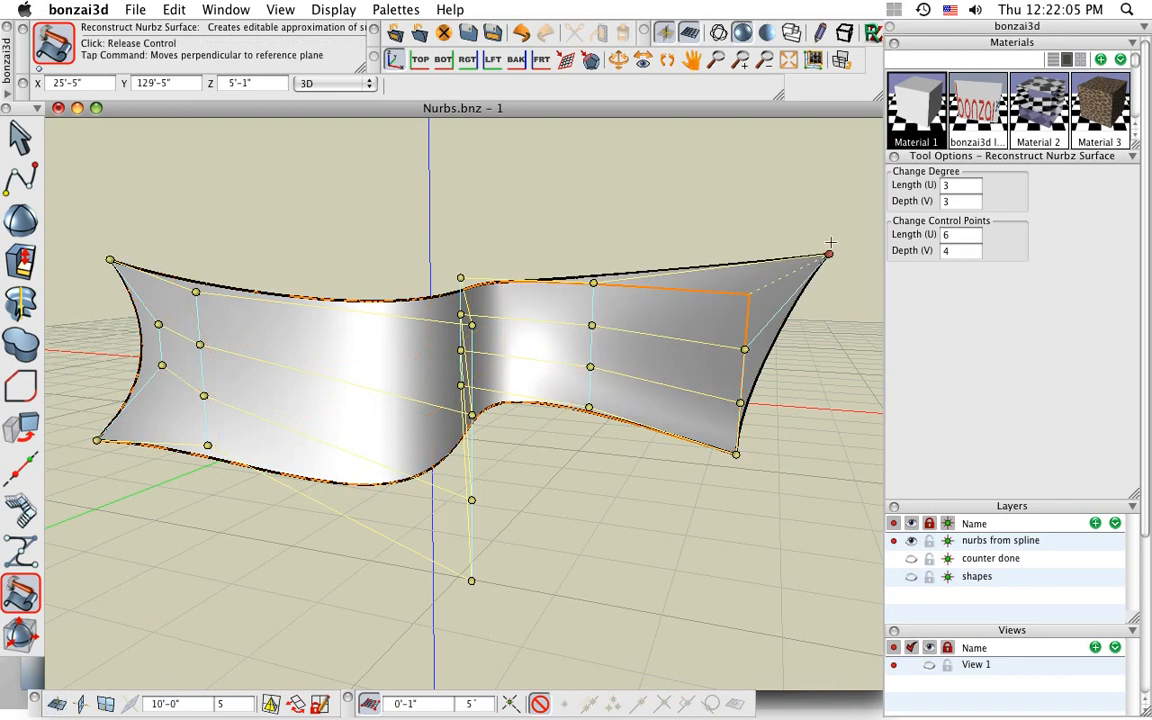
left_click(829, 254)
left_click(736, 456)
left_click(835, 555)
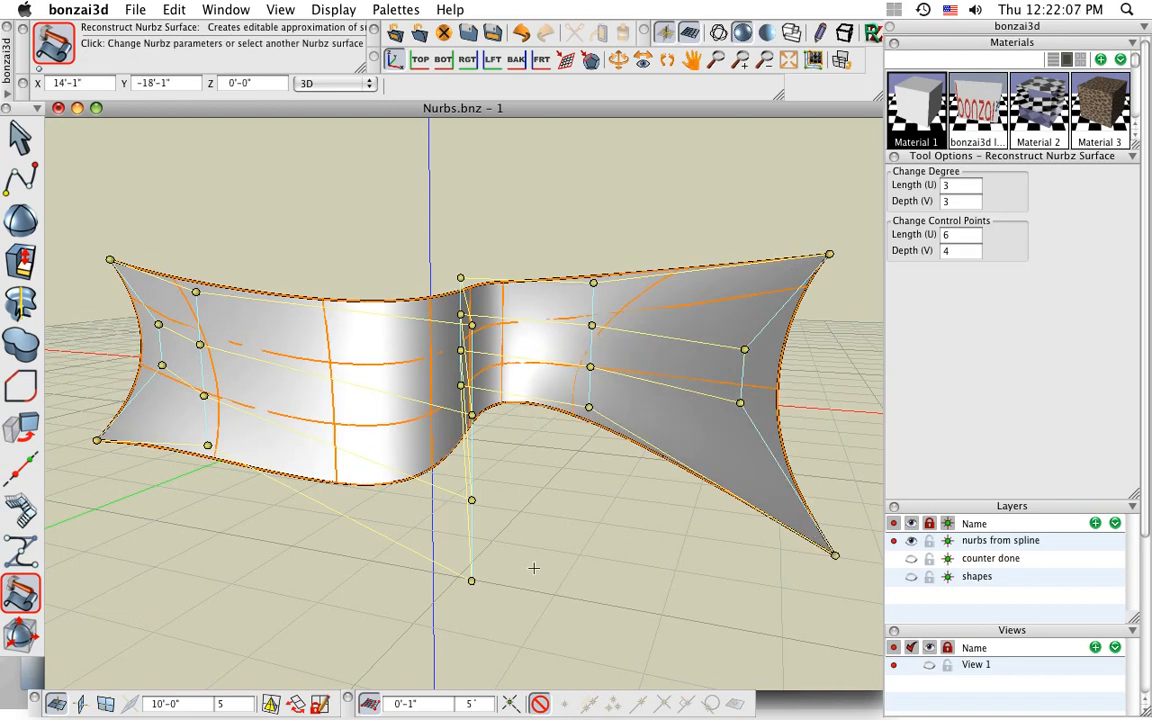
Reshape the surface's front bulge by moving its lowest control point, and apply the bonzai3d logo material to the surface.
left_click(470, 579)
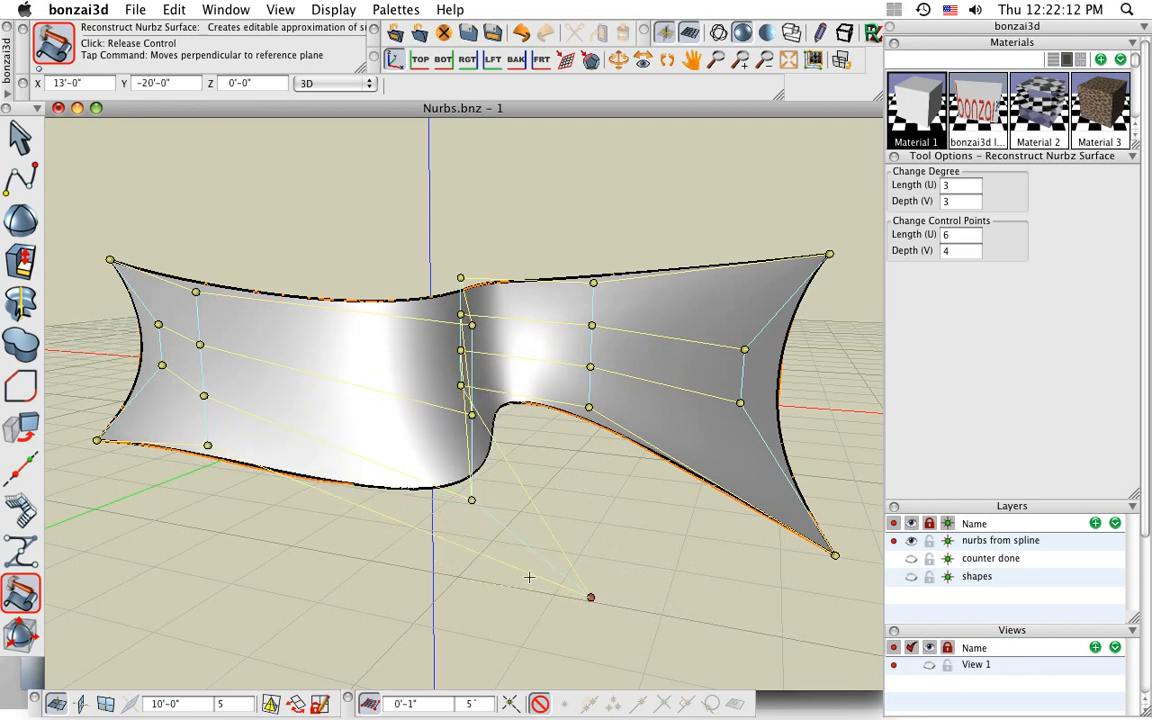
left_click(397, 530)
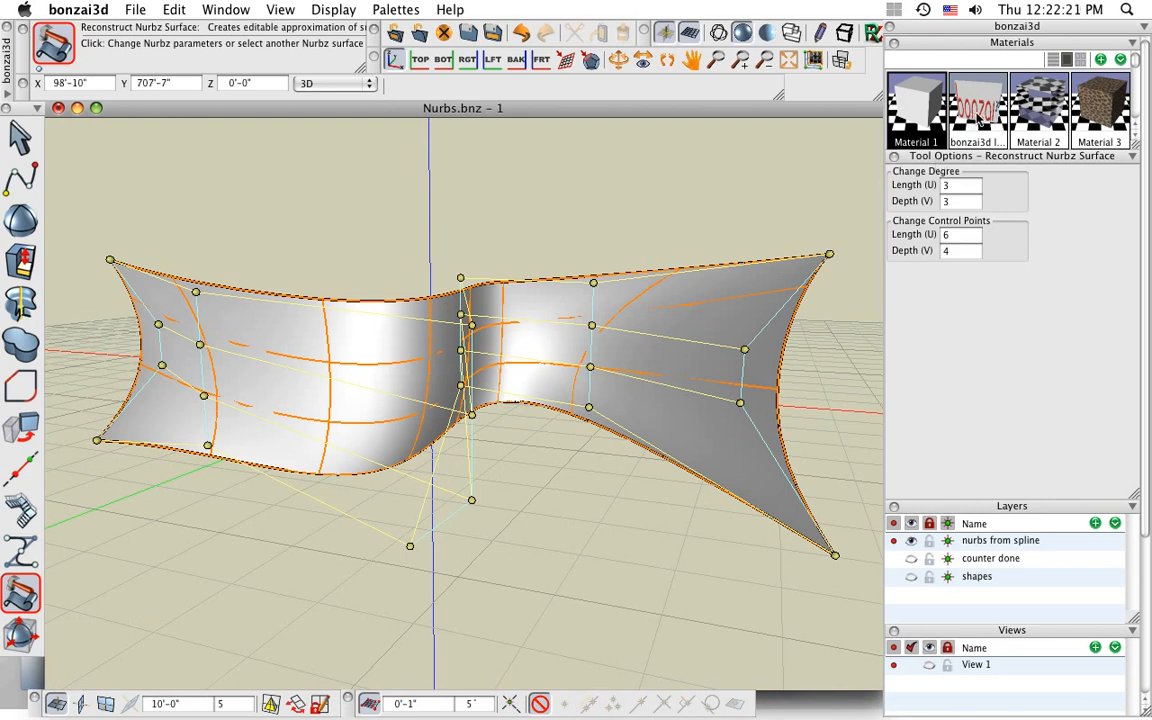
left_click_drag(981, 112, 726, 294)
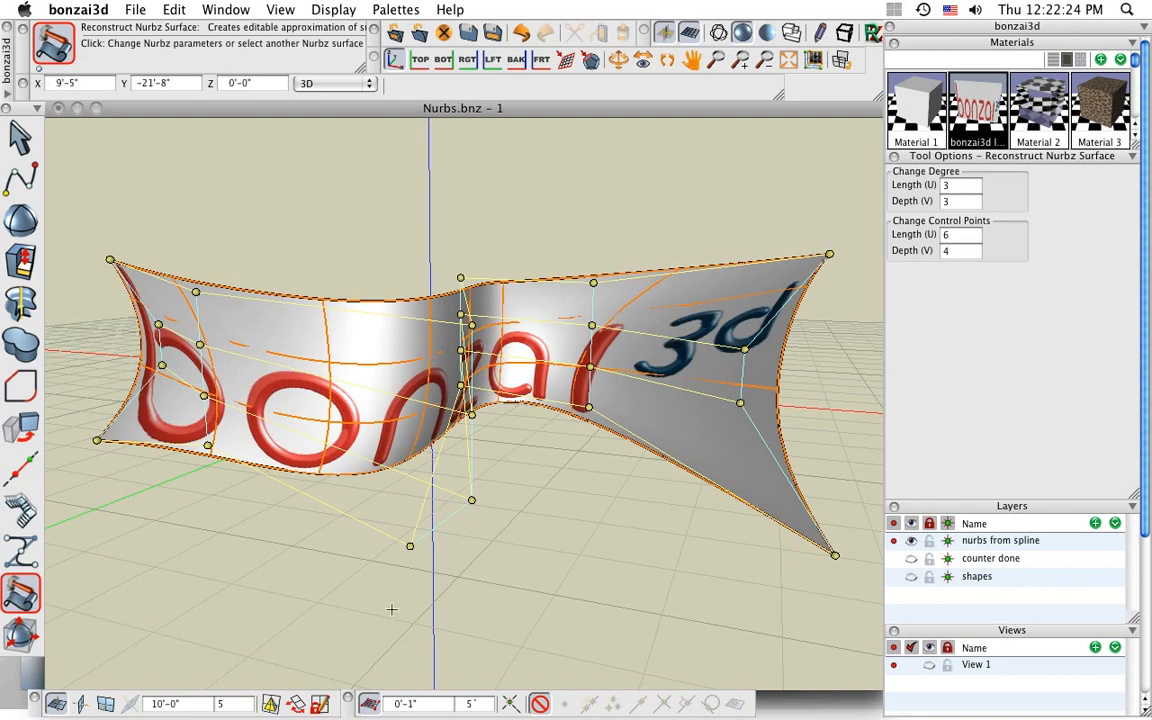
left_click(410, 548)
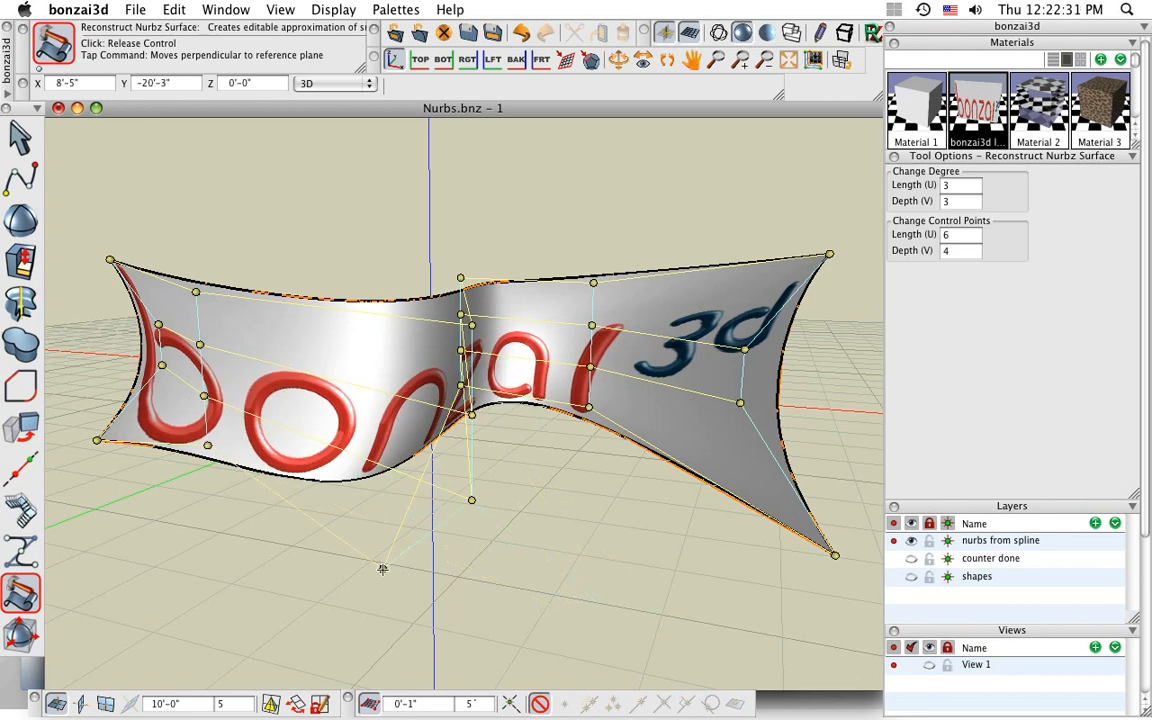
left_click(381, 575)
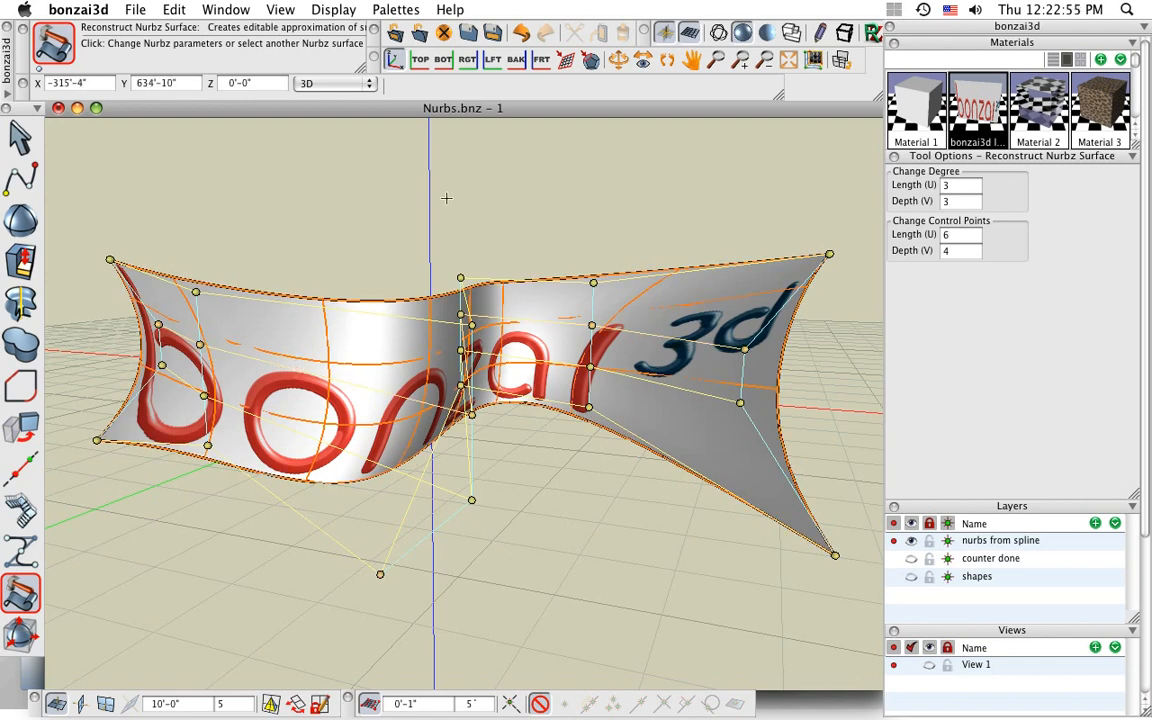
Show the "counter done" layer, hide "nurbs from spline", and render the finished leopard-patterned counter before returning to the modelling view.
left_click(911, 558)
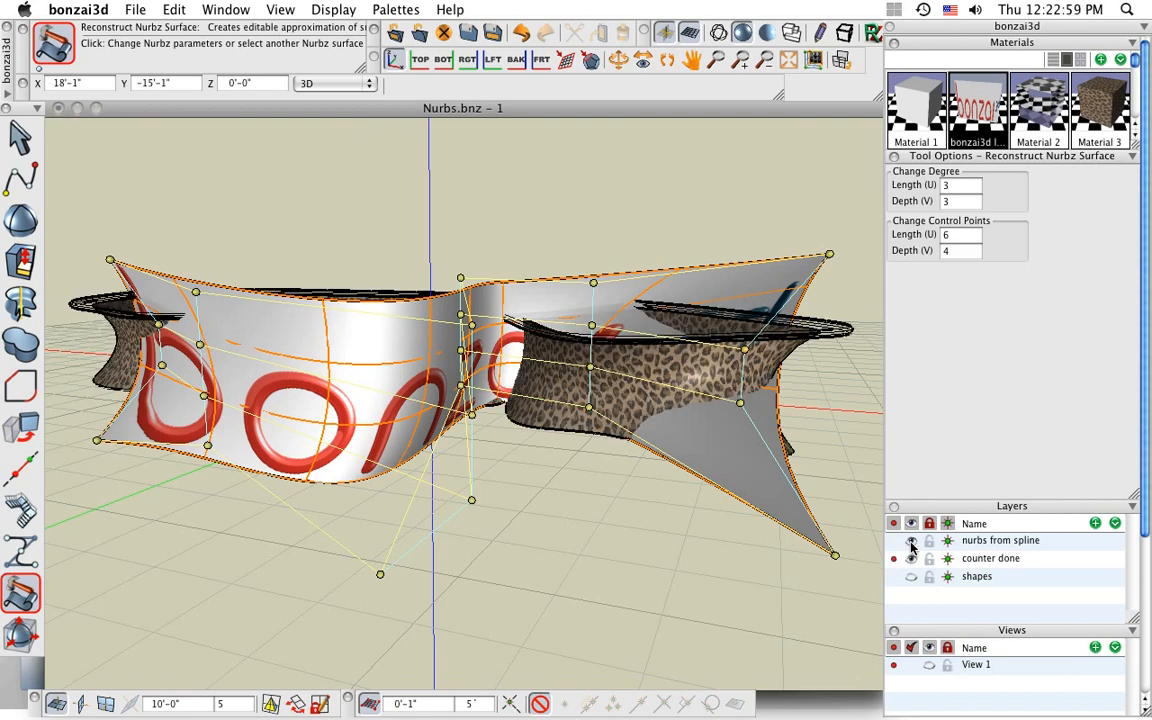
left_click(911, 541)
mouse_move(643, 525)
middle_mouse_down()
mouse_move(537, 540)
mouse_move(688, 555)
mouse_move(653, 544)
middle_mouse_up()
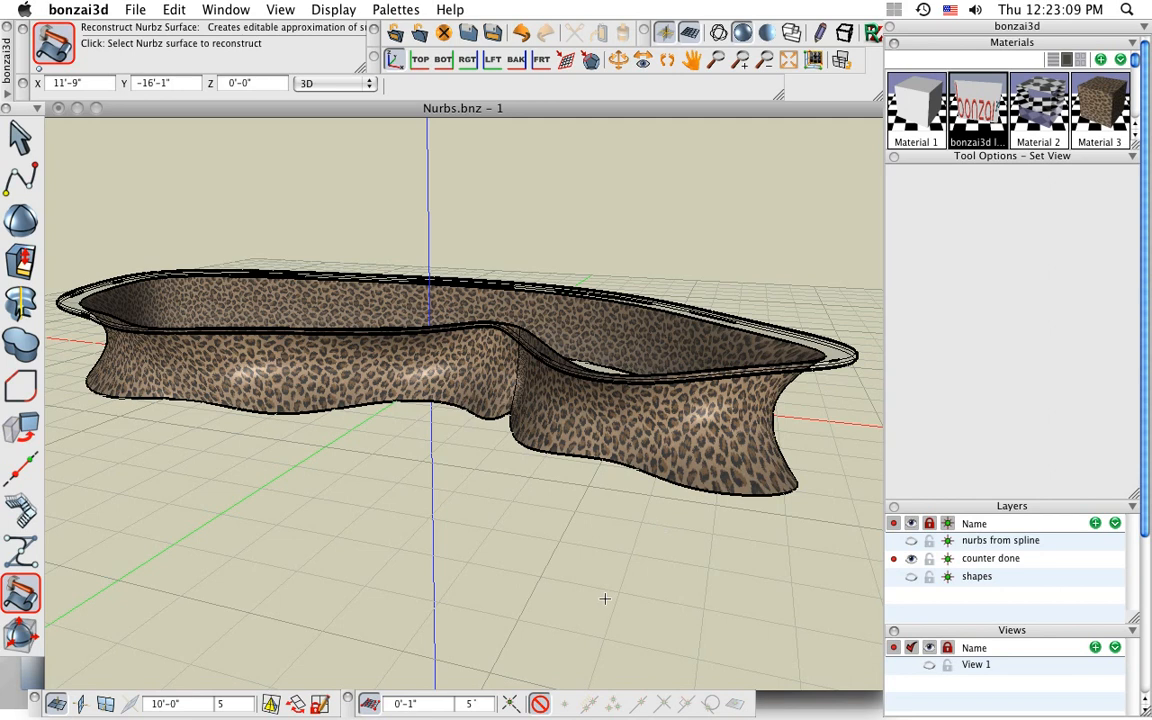
middle_click_drag(538, 599, 545, 595)
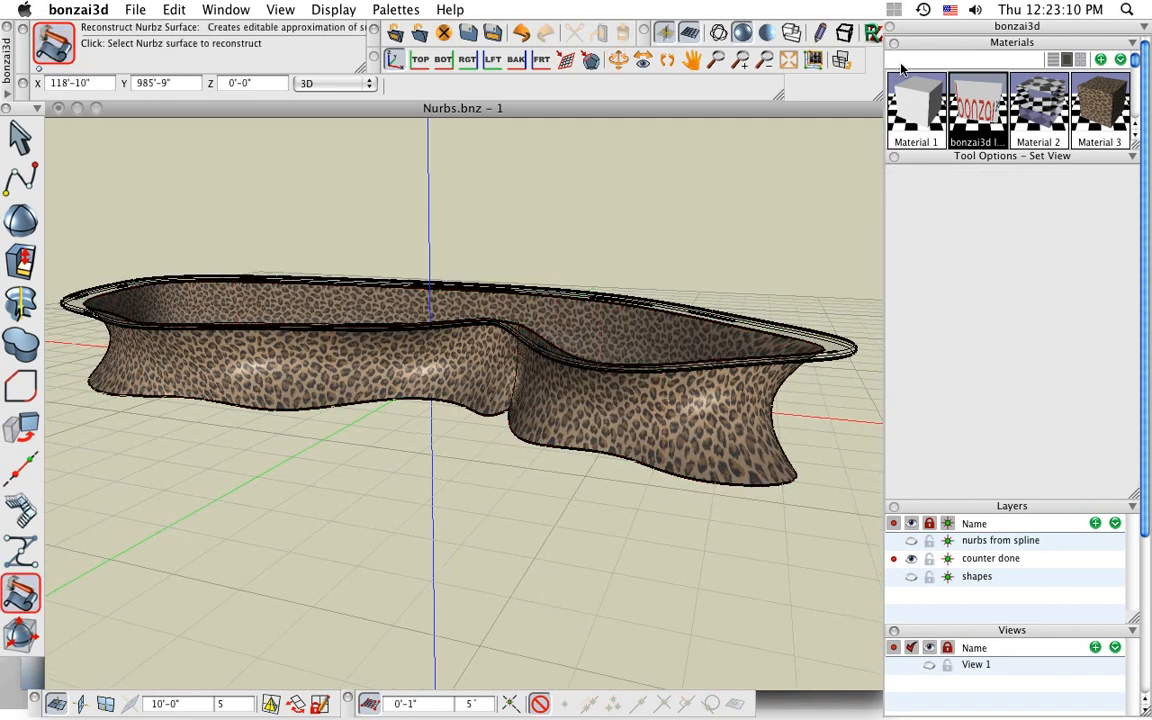
left_click(874, 33)
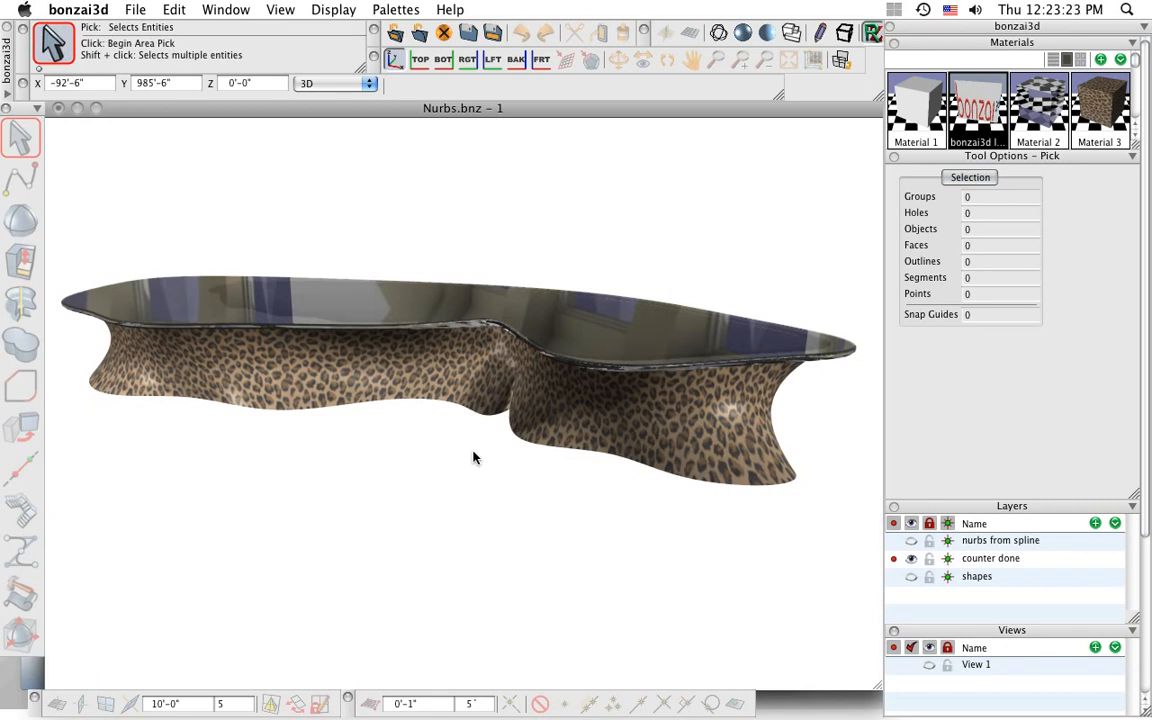
left_click(621, 202)
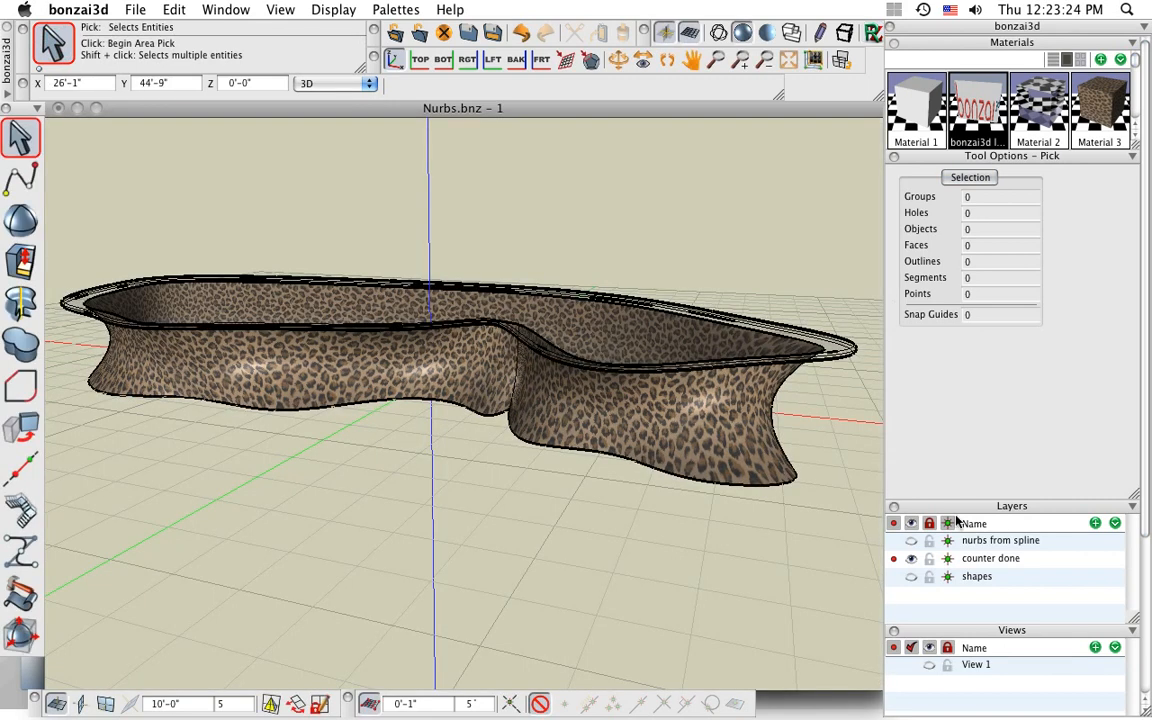
Make the "shapes" layer active and hide "counter done" to view only the two outline shapes from a low angle.
left_click(894, 577)
left_click(911, 560)
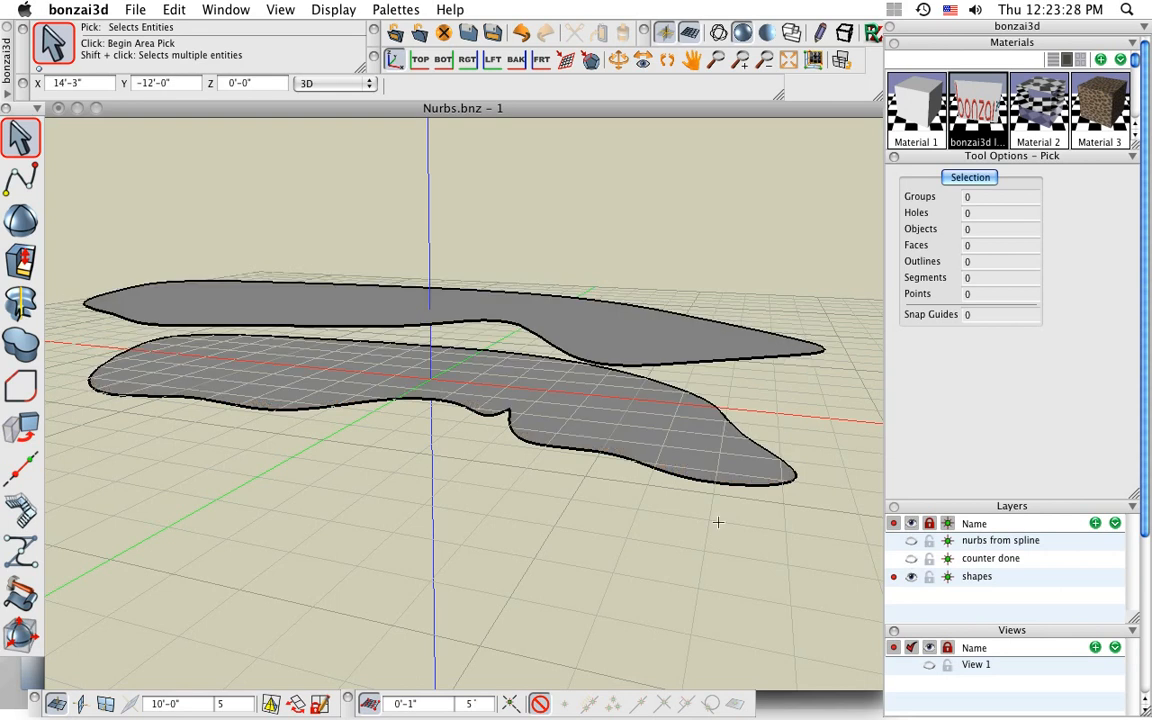
mouse_move(708, 530)
middle_mouse_down()
mouse_move(571, 550)
mouse_move(695, 576)
mouse_move(705, 551)
middle_mouse_up()
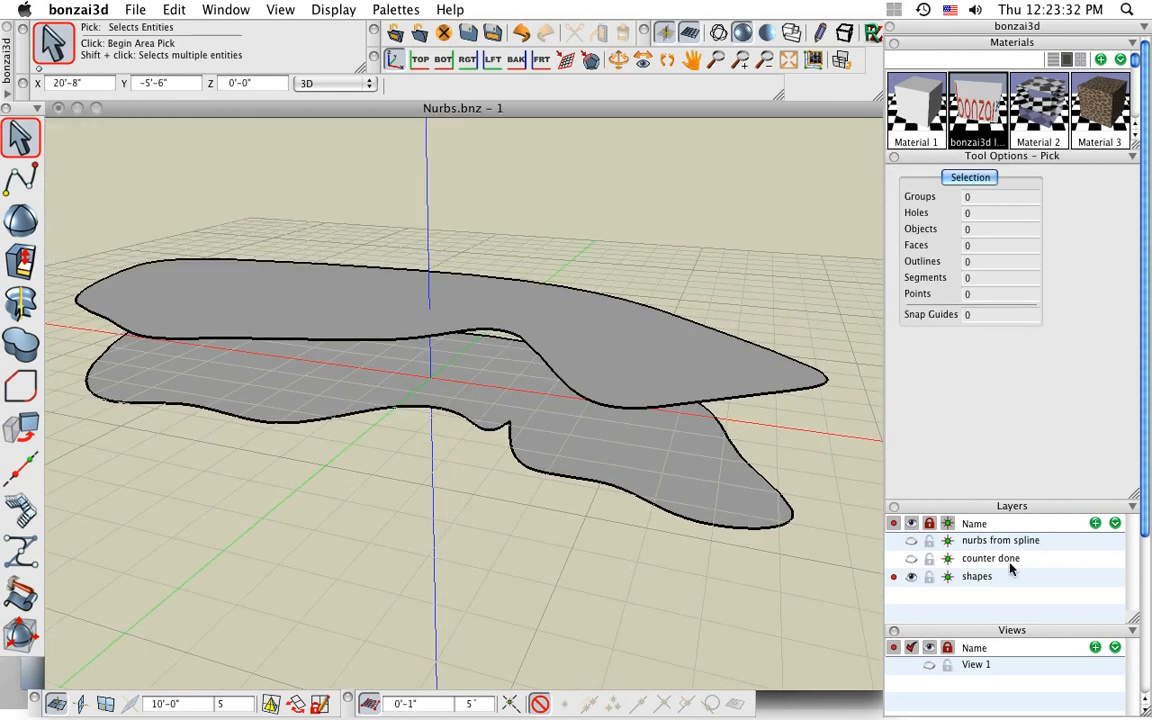
middle_click_drag(352, 465, 383, 516)
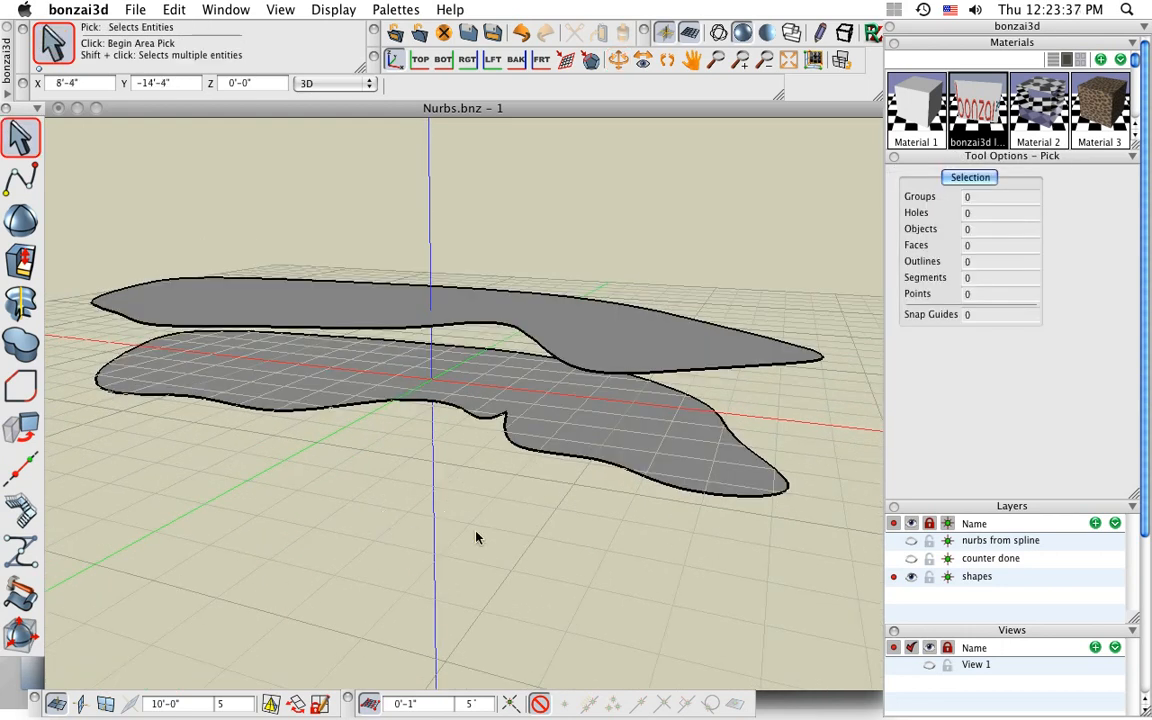
Loft a Nurbz surface between the lower and upper outline shapes by loose lofting, and apply Material 1 to it.
middle_click_drag(476, 537, 451, 538)
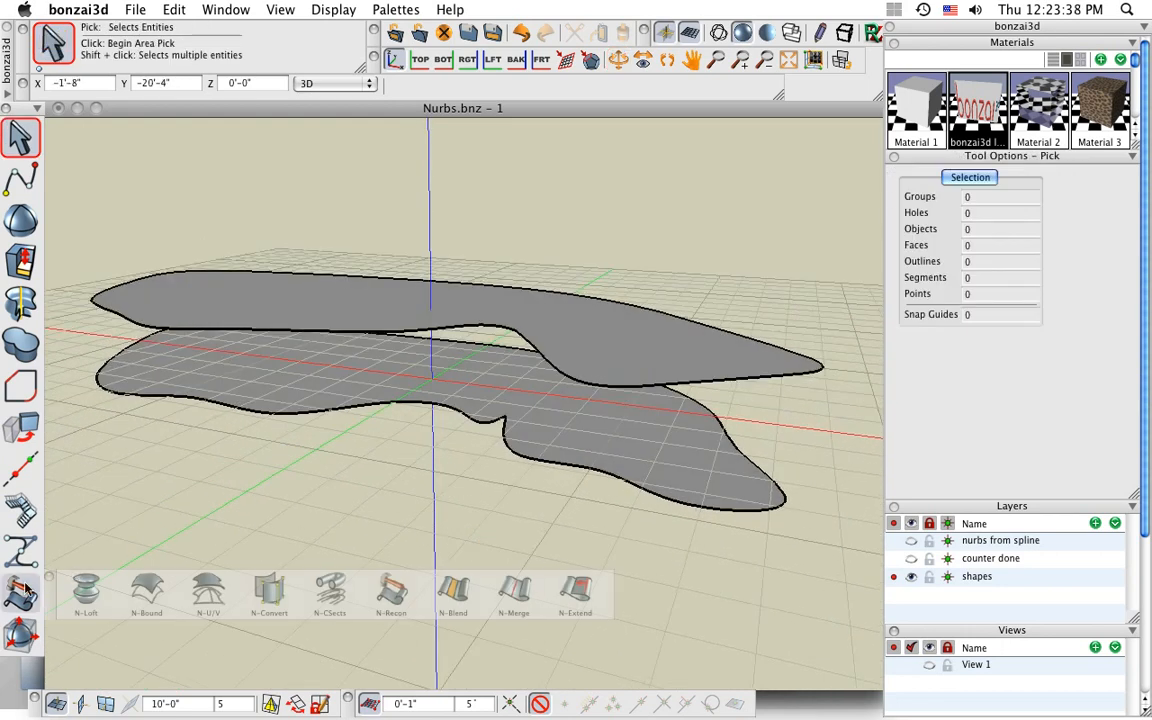
mouse_move(25, 593)
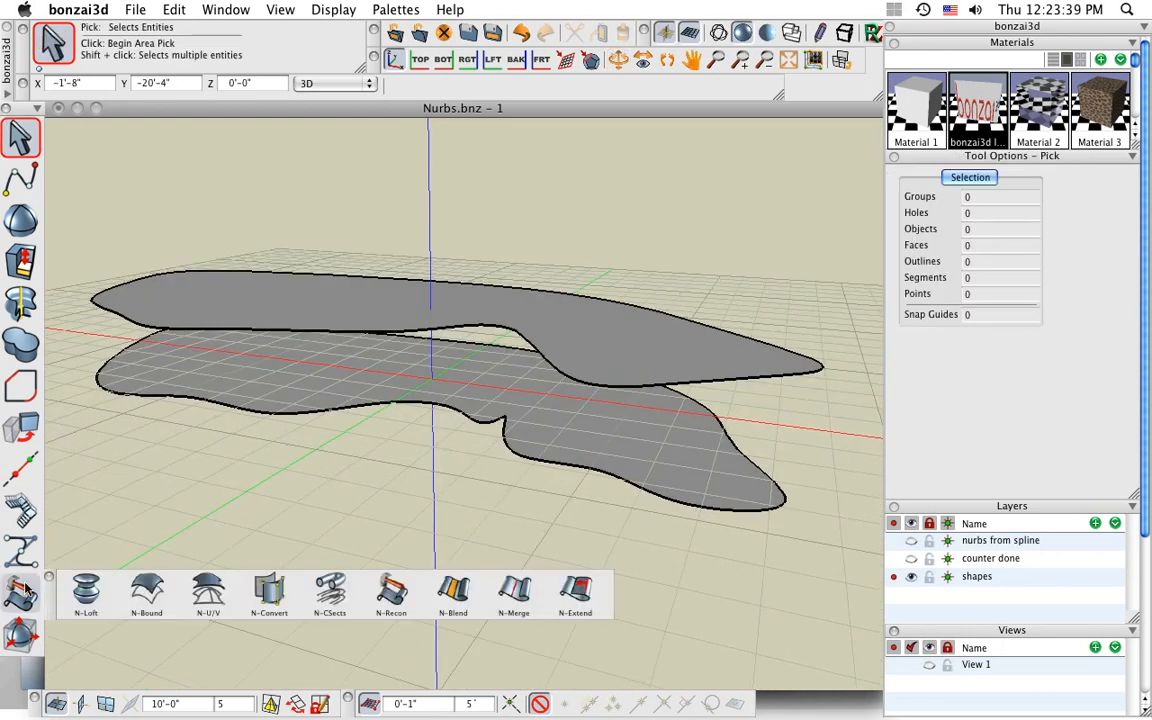
left_click(86, 590)
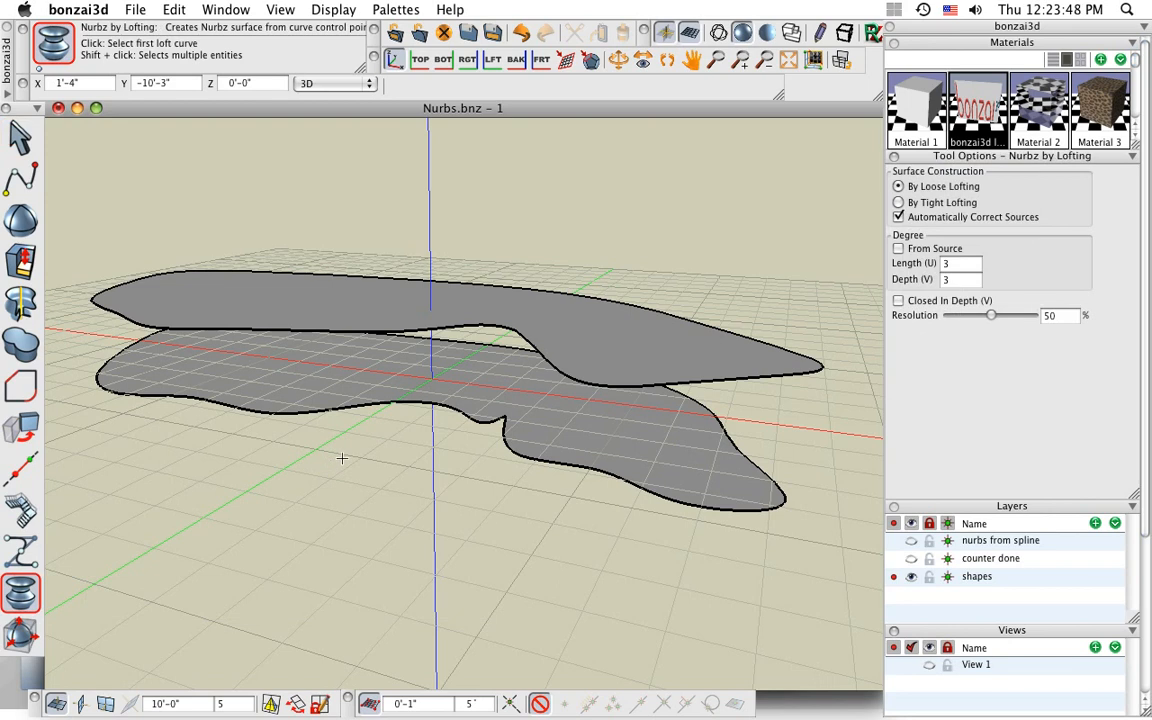
left_click(275, 331)
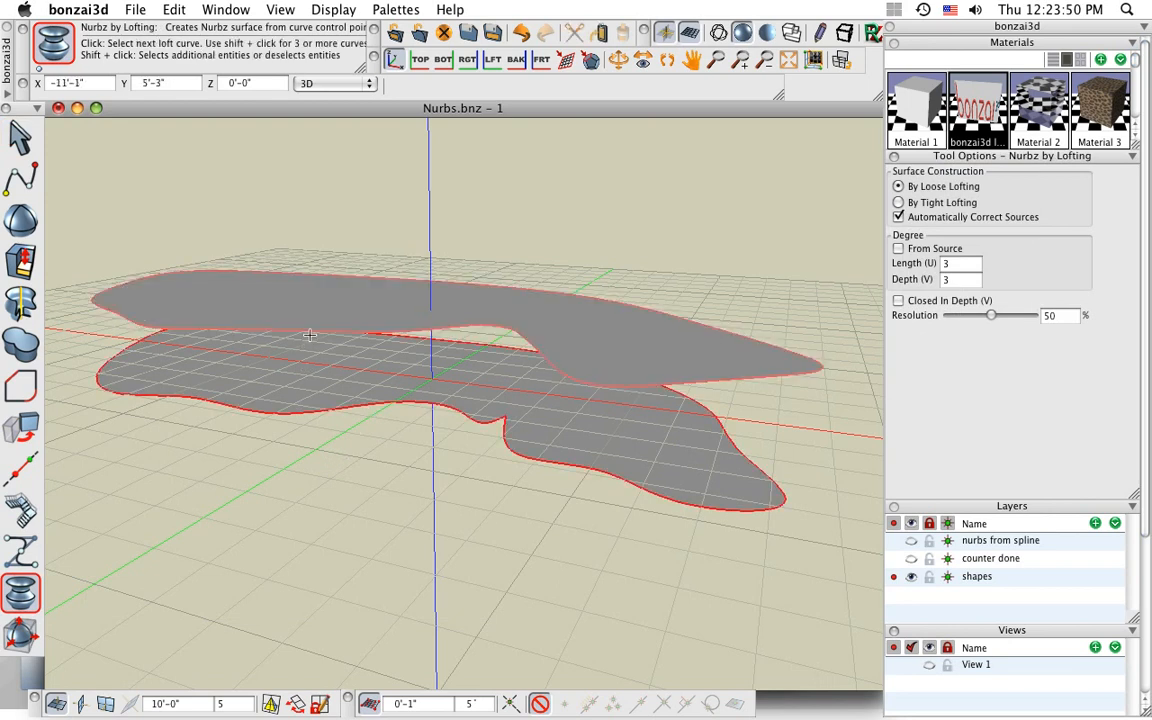
left_click(316, 278)
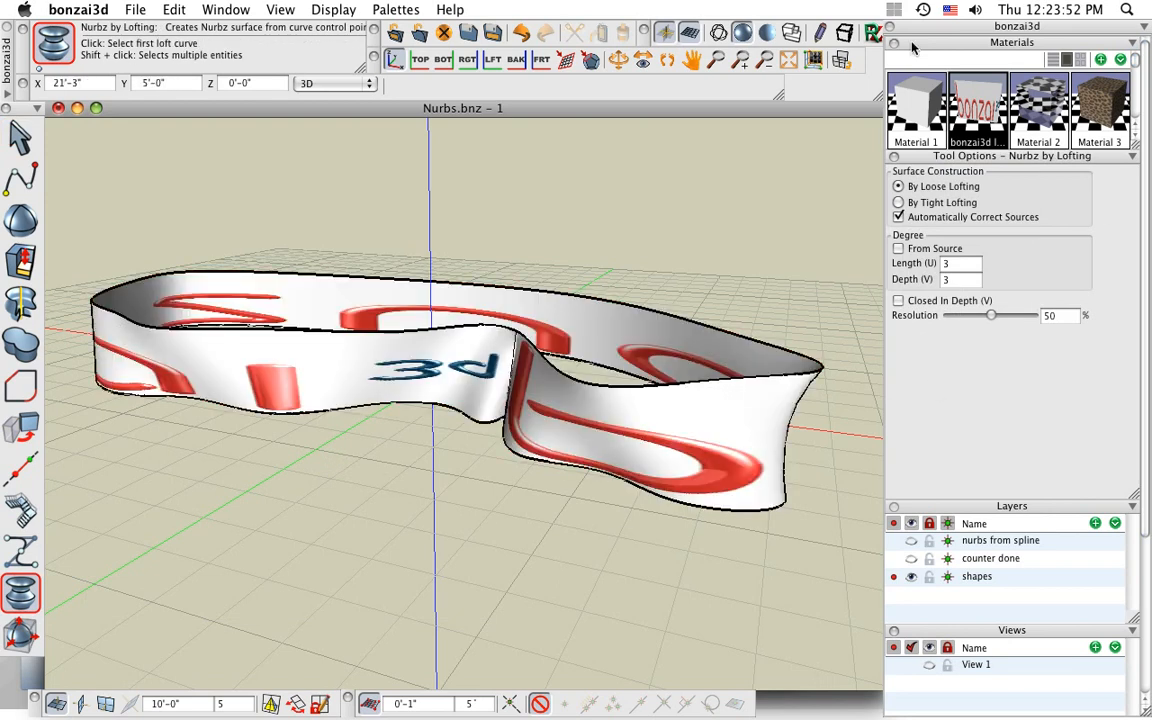
left_click_drag(917, 104, 555, 348)
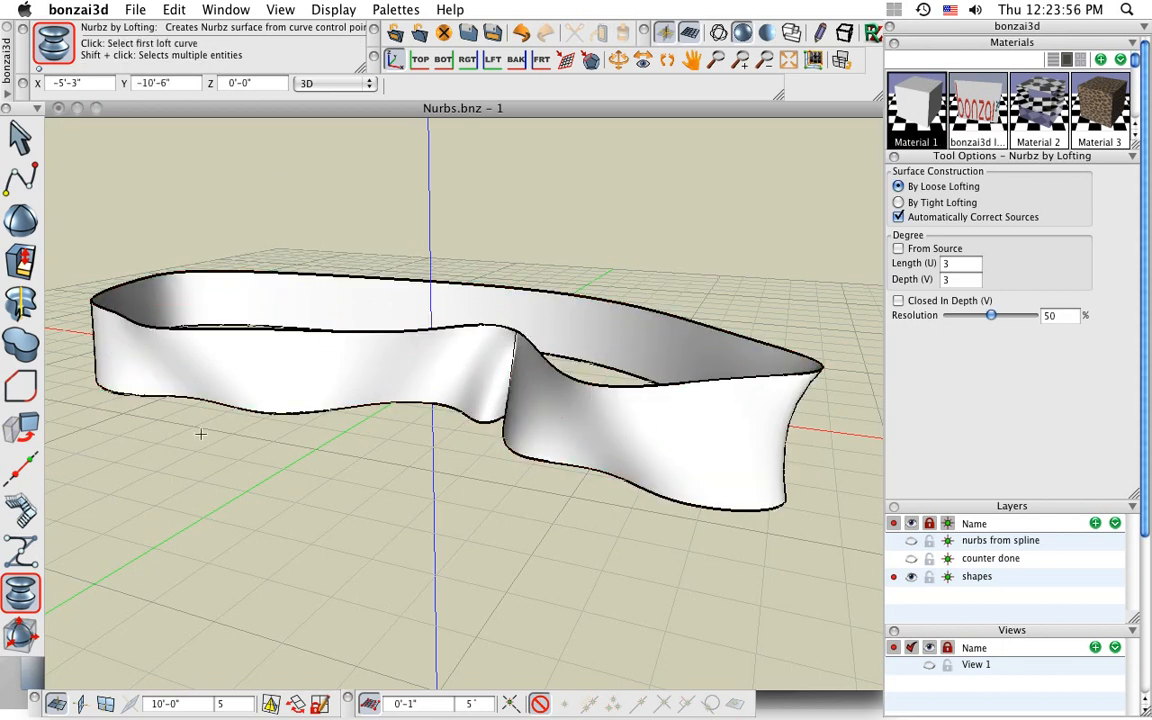
middle_click_drag(512, 560, 486, 622)
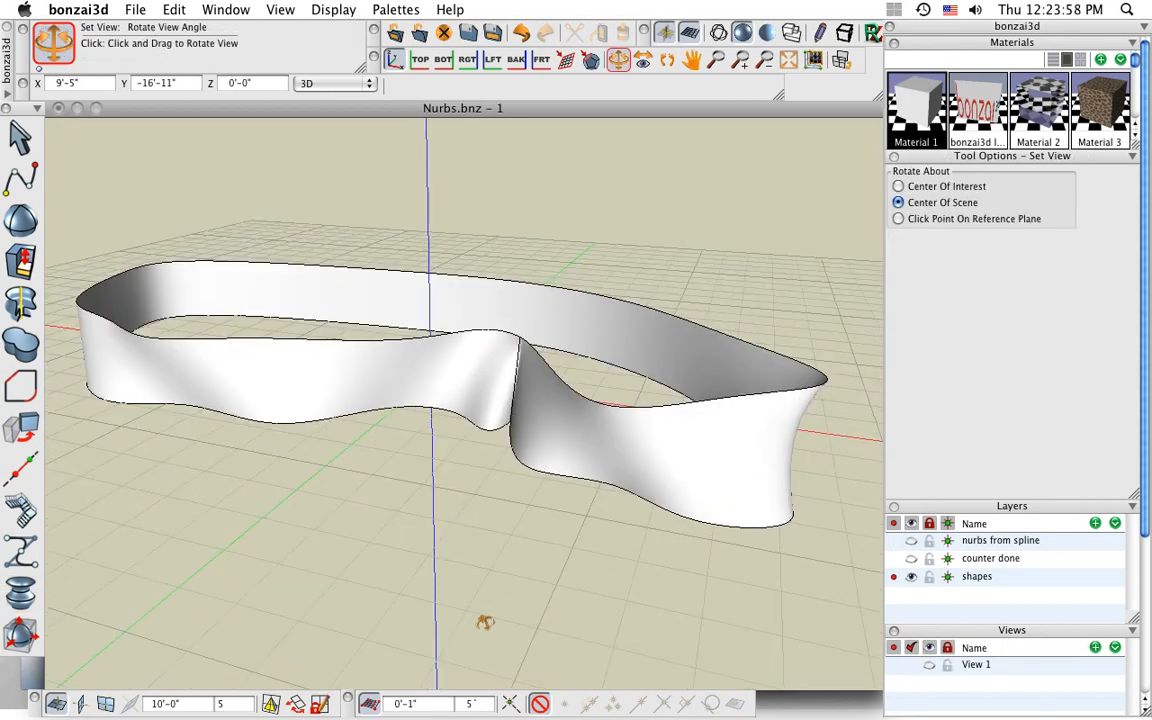
Select the lofted Nurbz surface and show its control points.
mouse_move(14, 137)
left_click(85, 140)
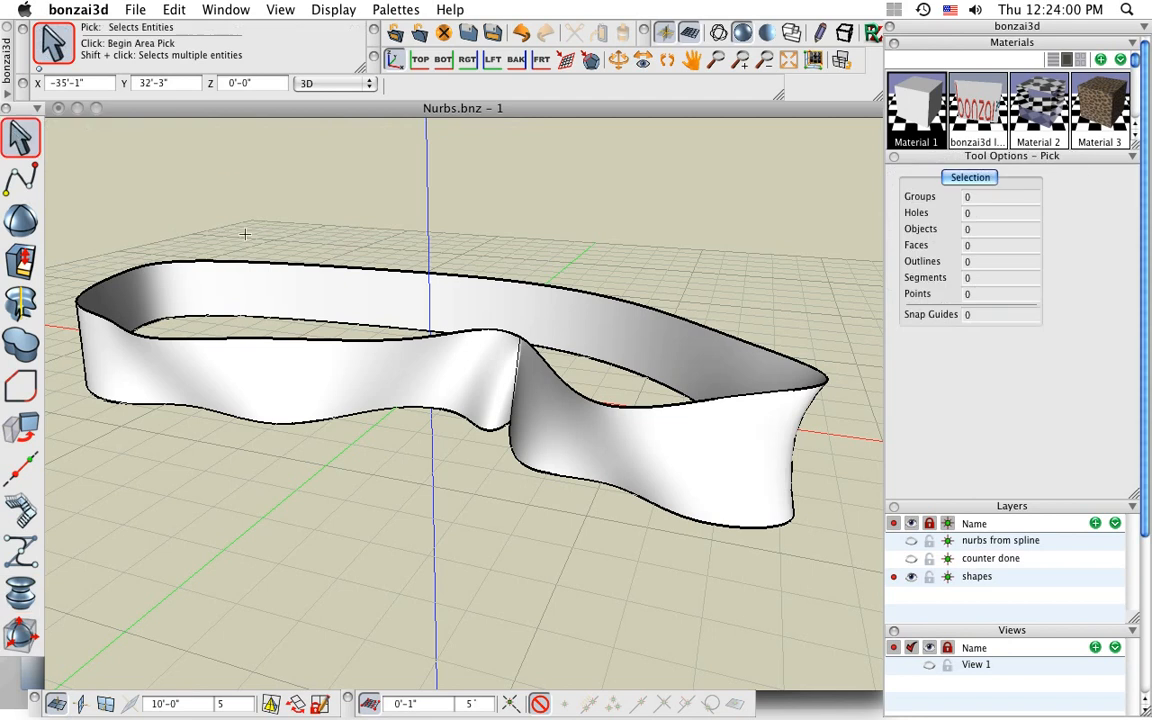
right_click(312, 343)
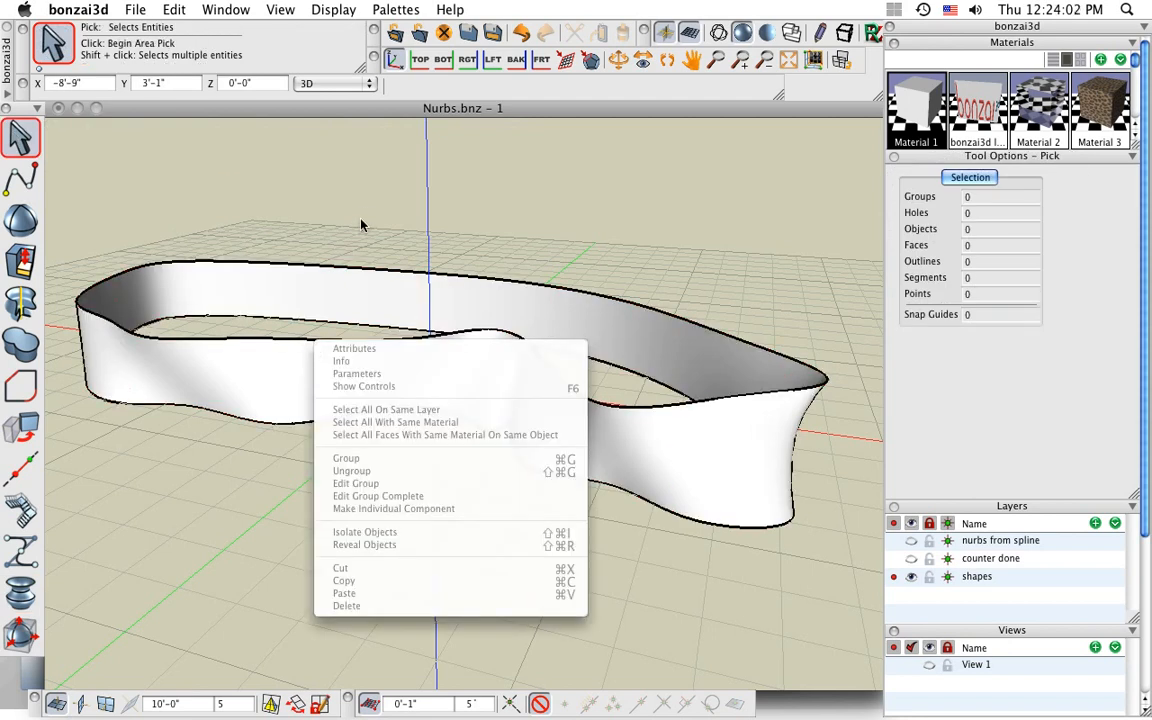
left_click(324, 196)
left_click(347, 283)
right_click(349, 285)
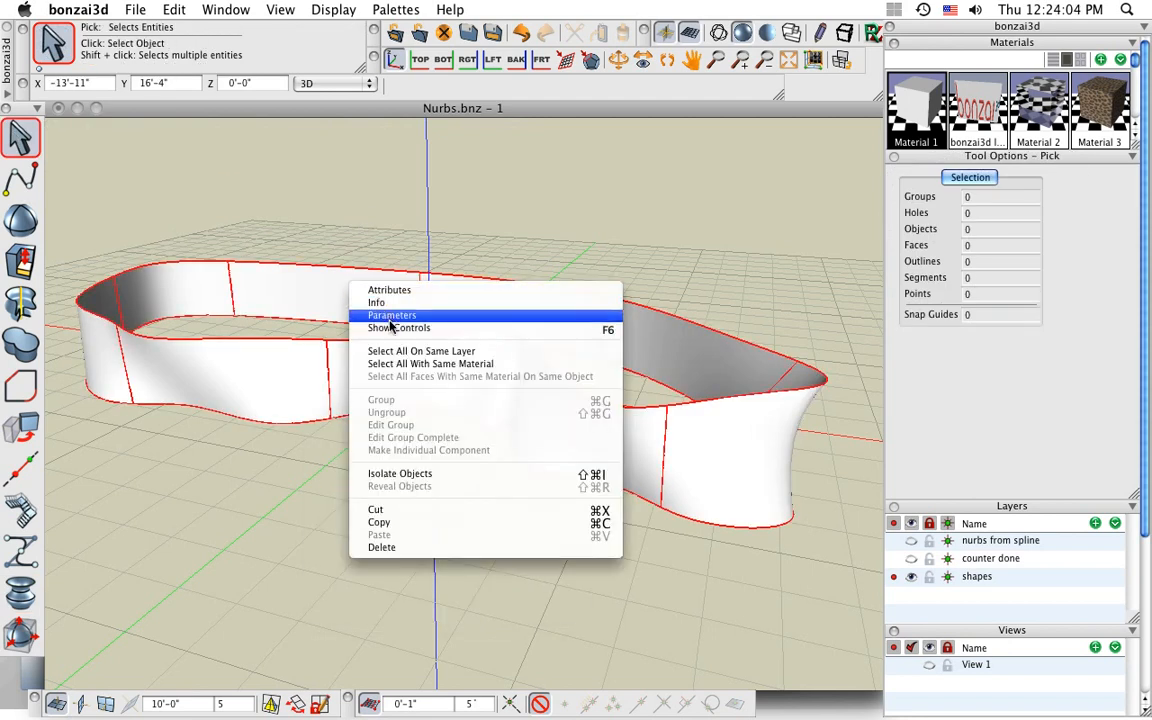
left_click(395, 328)
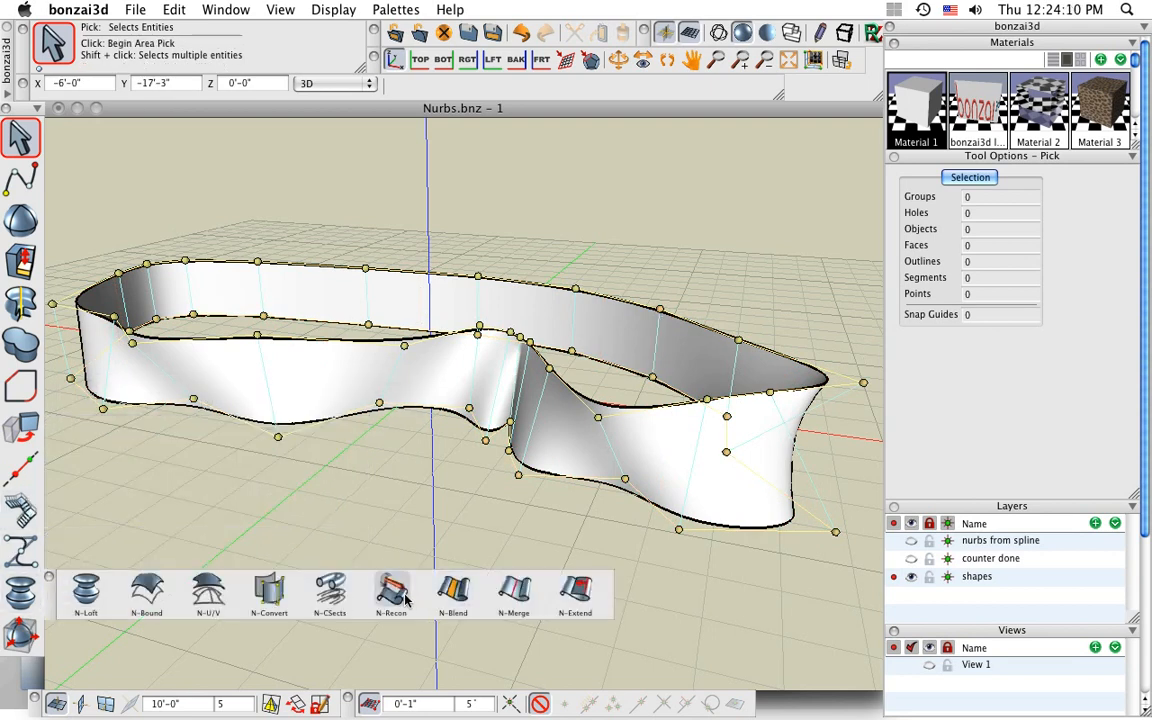
Reconstruct the lofted Nurbz surface with its depth (V) degree set to 3.
left_click(391, 592)
left_click(585, 390)
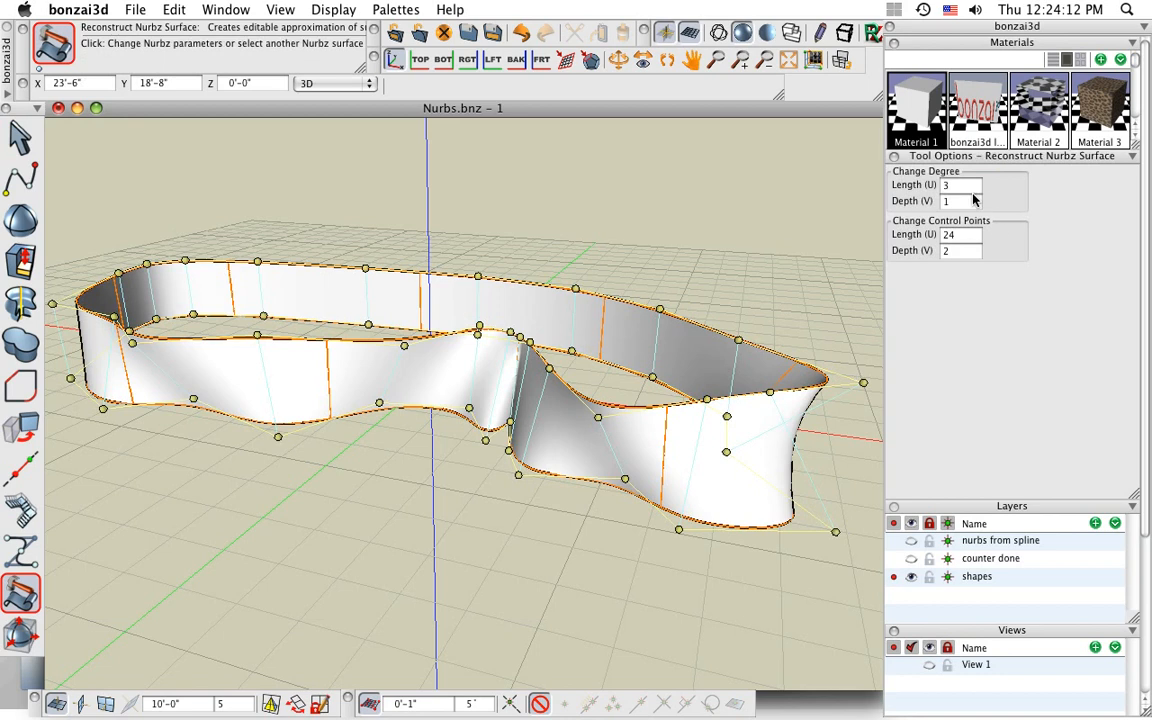
left_click_drag(968, 200, 939, 203)
type("3")
key("Return")
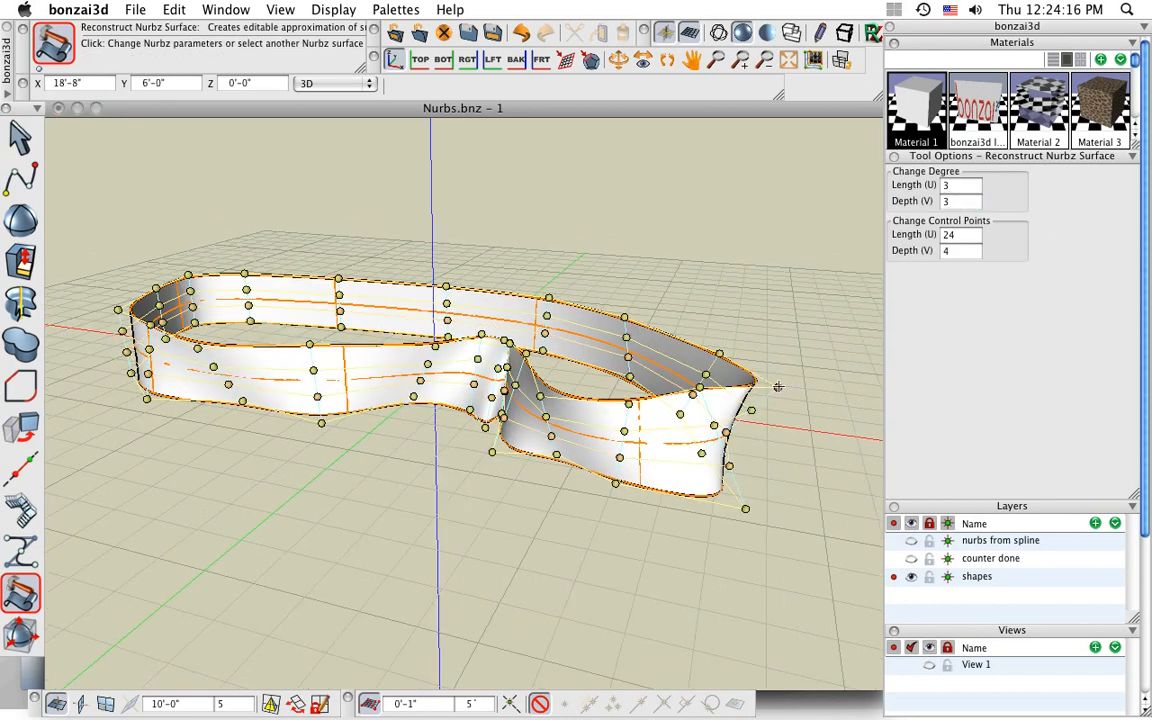
Reshape the surface by moving a corner and a mid-height control point at the pointed end and pulling the opposite end's upper point outward.
left_click(778, 386)
left_click(788, 383)
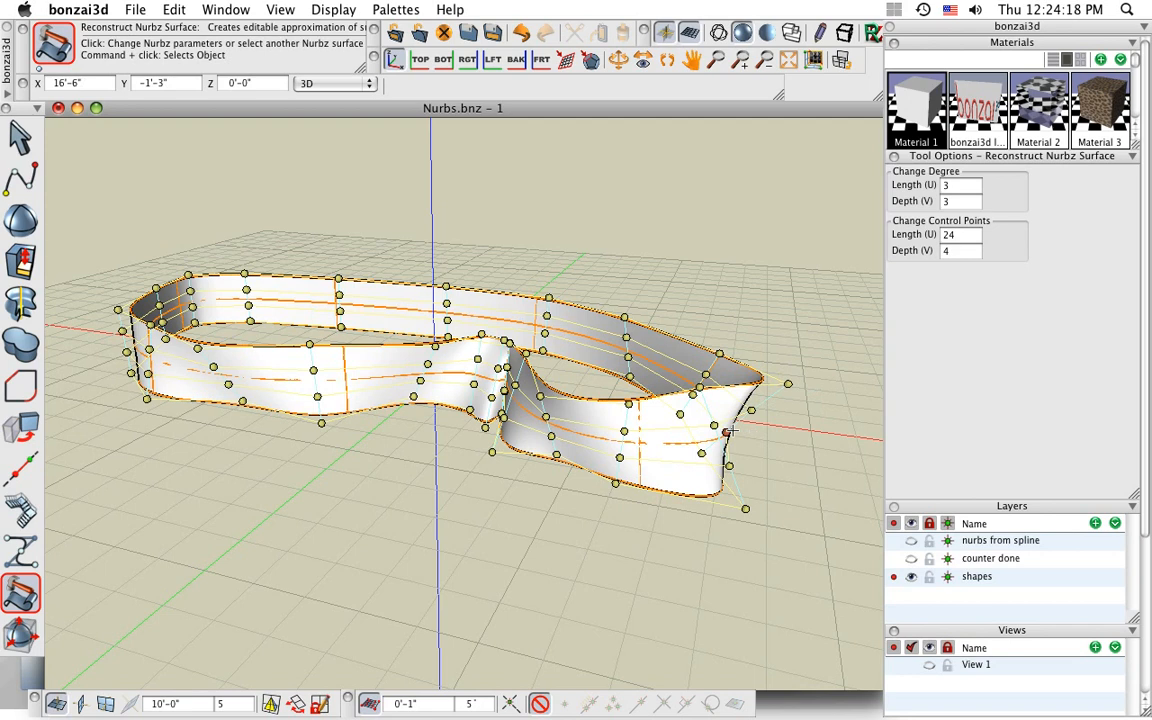
left_click(727, 432)
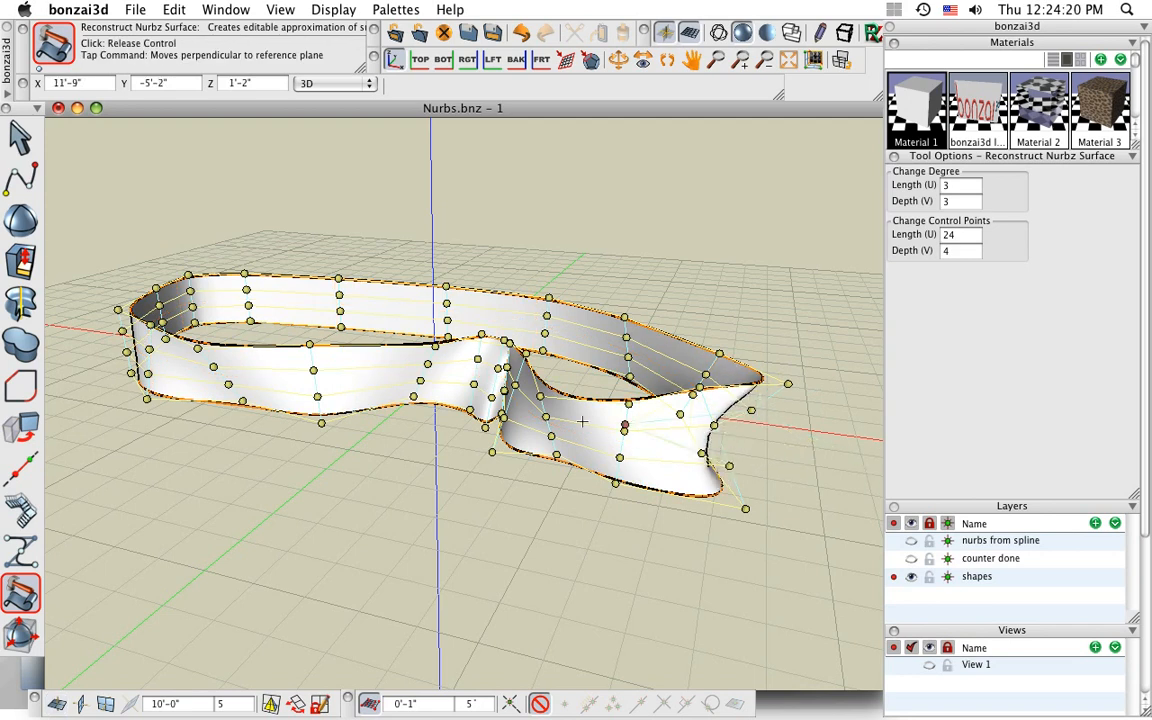
left_click(716, 421)
left_click(117, 309)
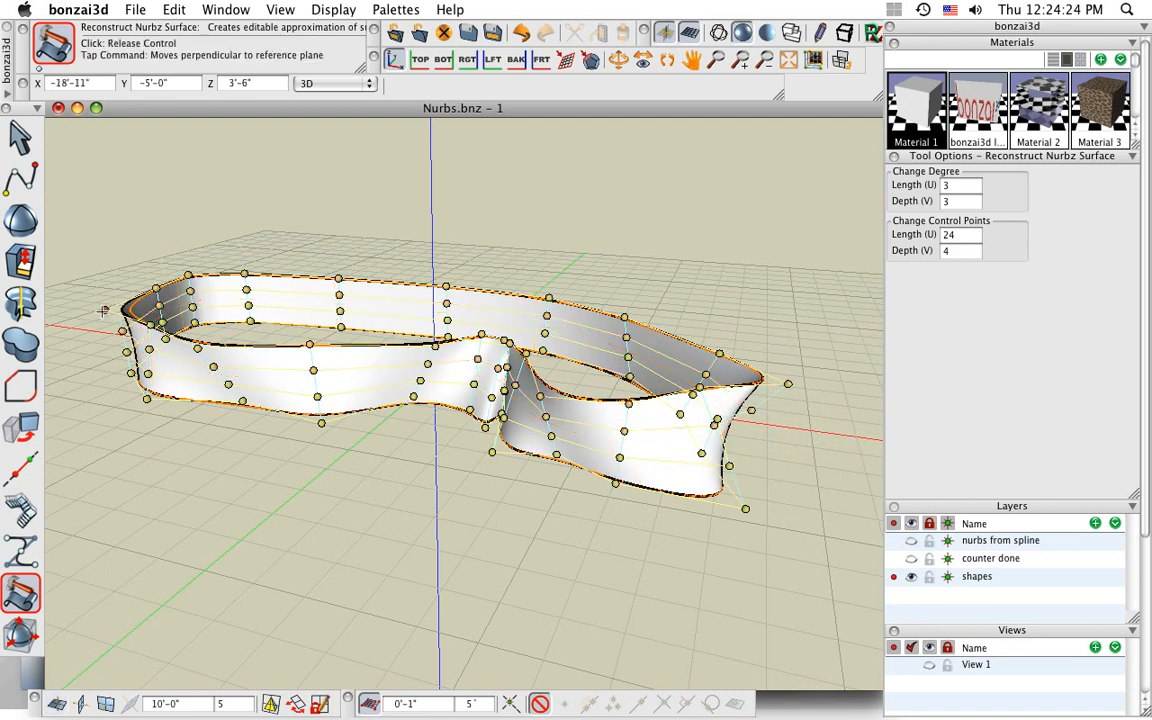
left_click(92, 313)
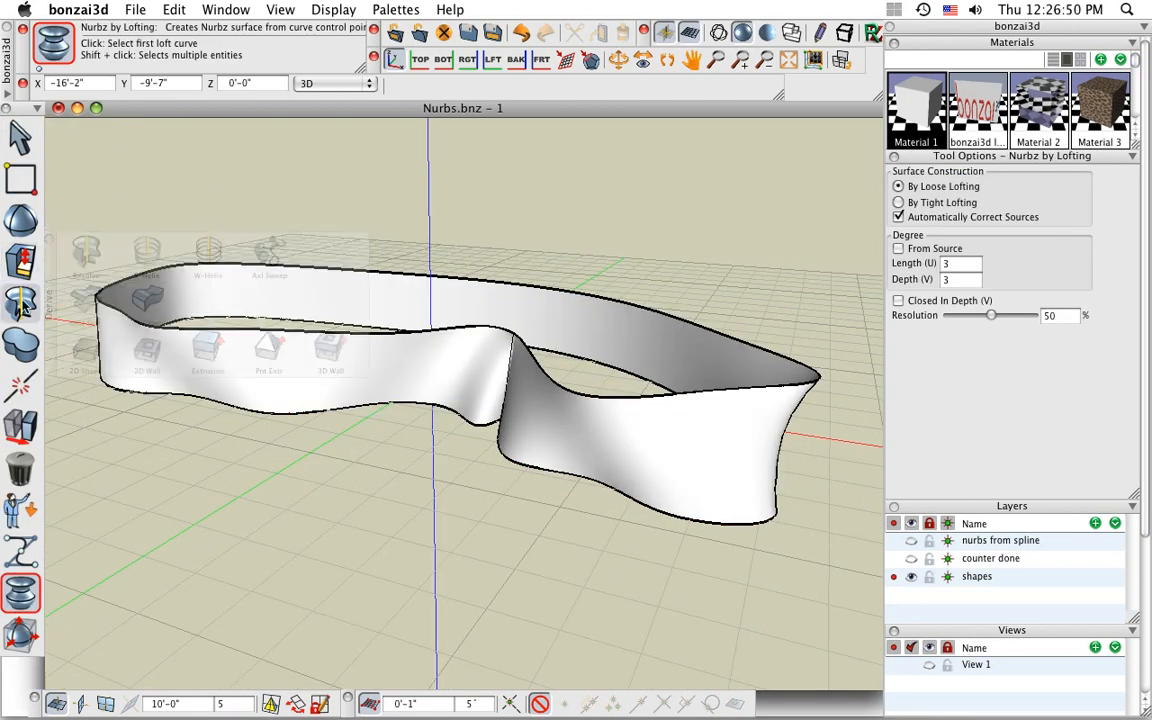
Create a 2D shape from the upper edge of the lofted surface, with Join Selected Entities as the option.
mouse_move(26, 340)
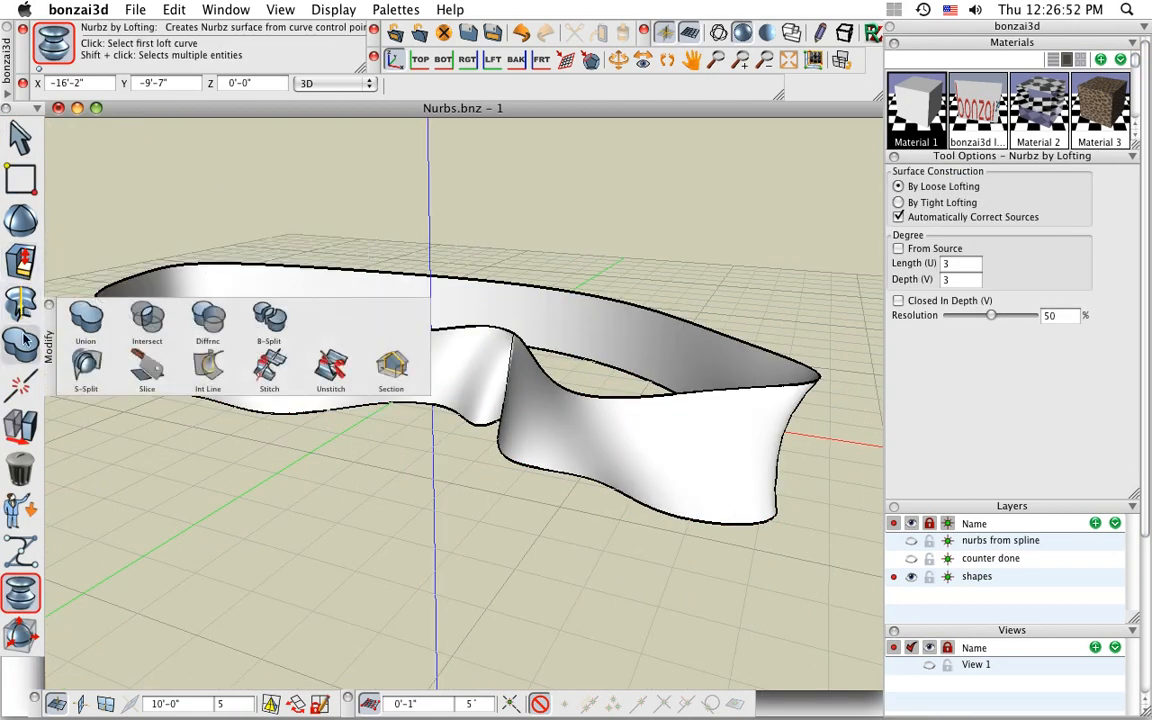
mouse_move(21, 298)
left_click(86, 351)
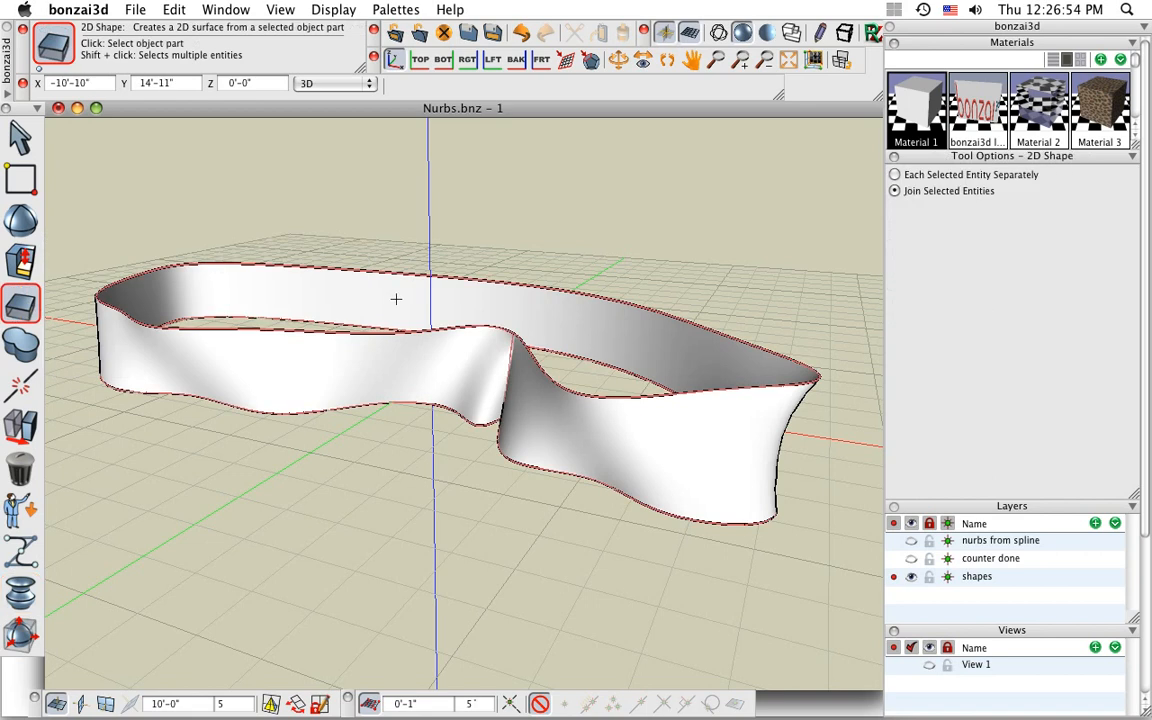
left_click(399, 269)
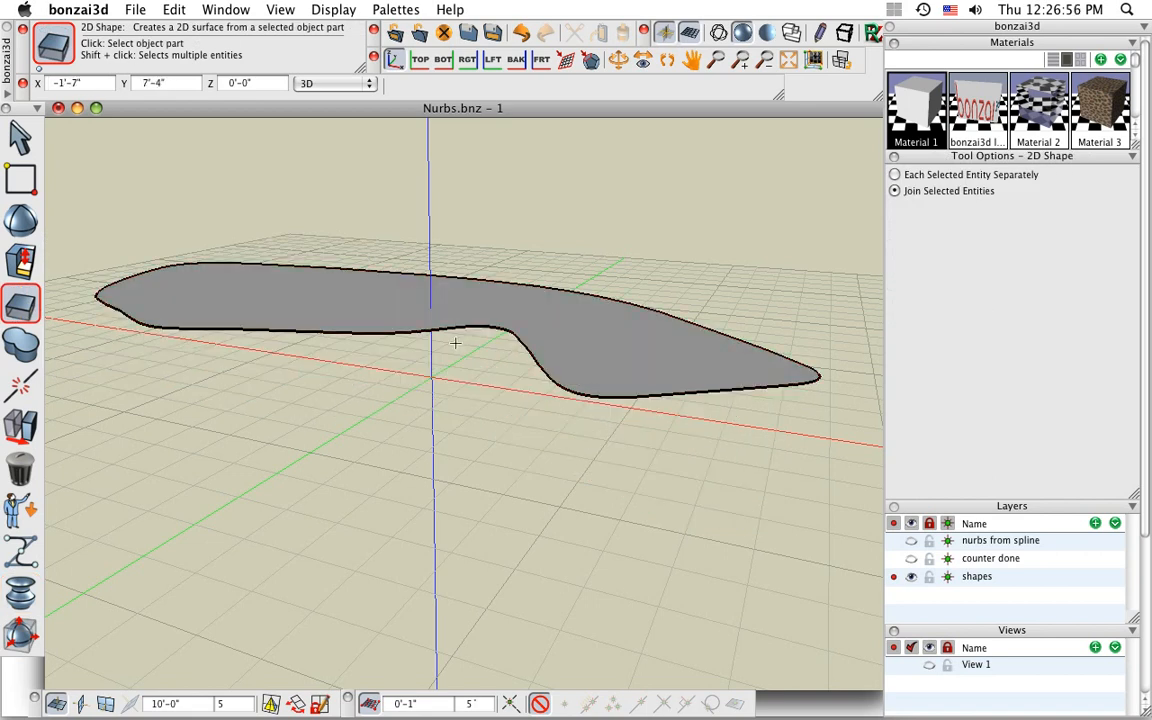
Offset the 2D shape's outline outward by a distance of -6 with Insert turned off.
mouse_move(21, 255)
left_click(145, 238)
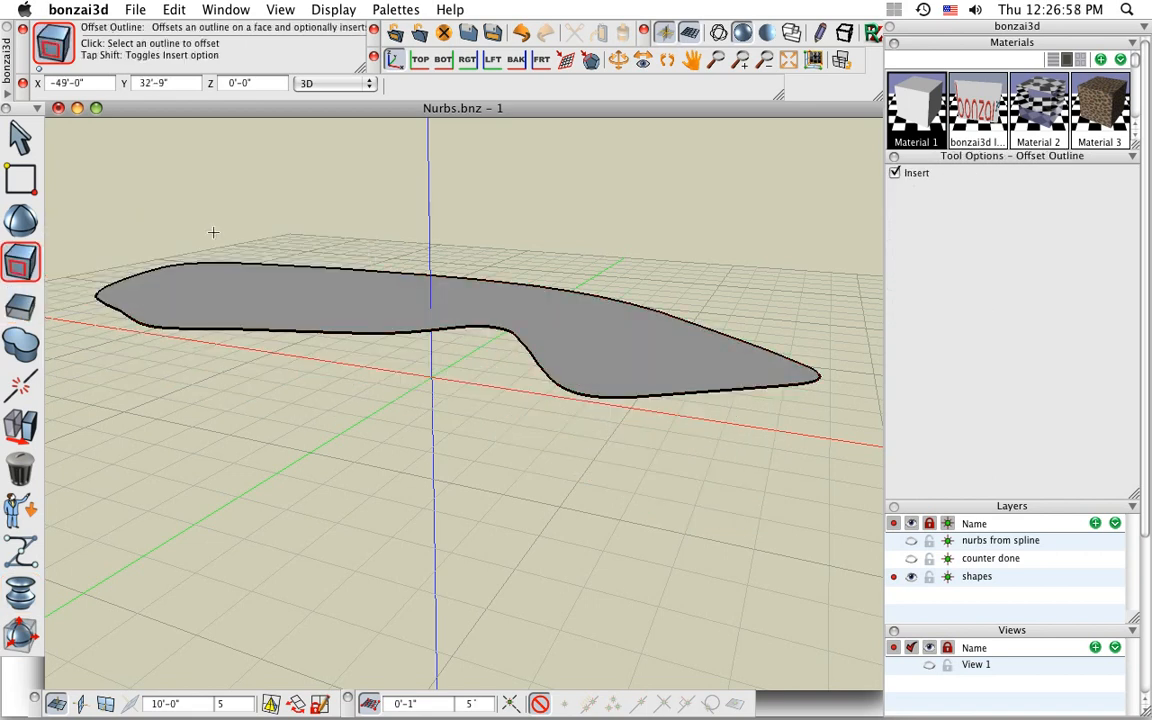
left_click(922, 175)
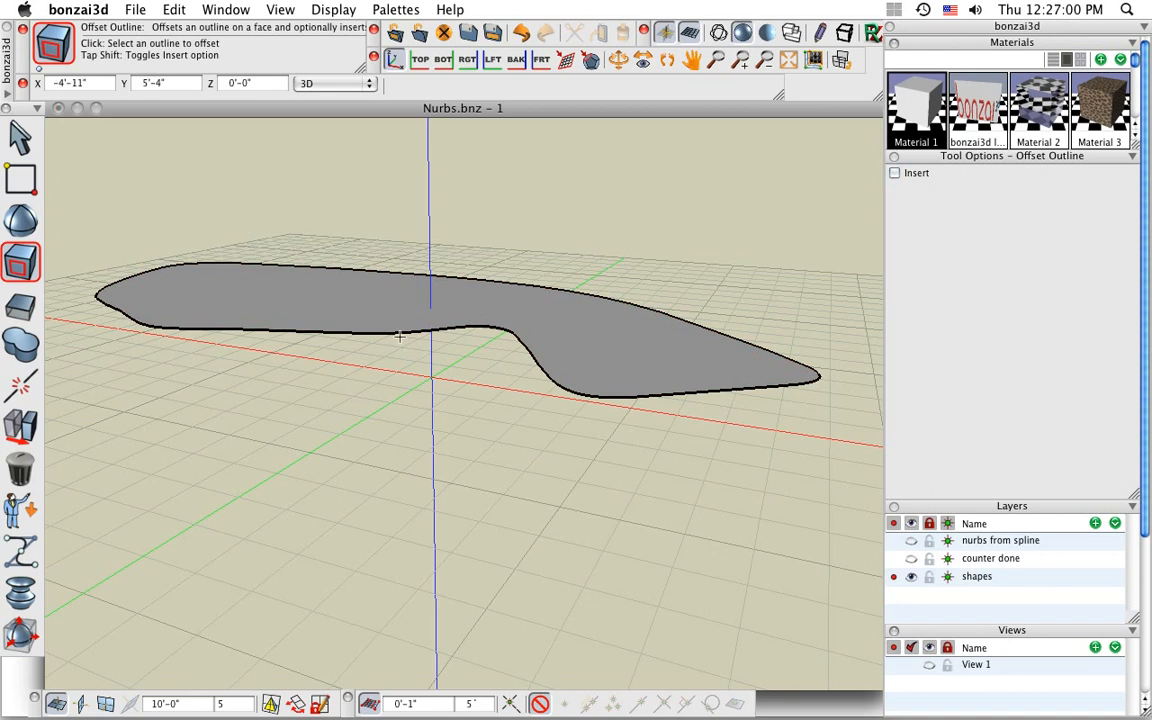
left_click(398, 331)
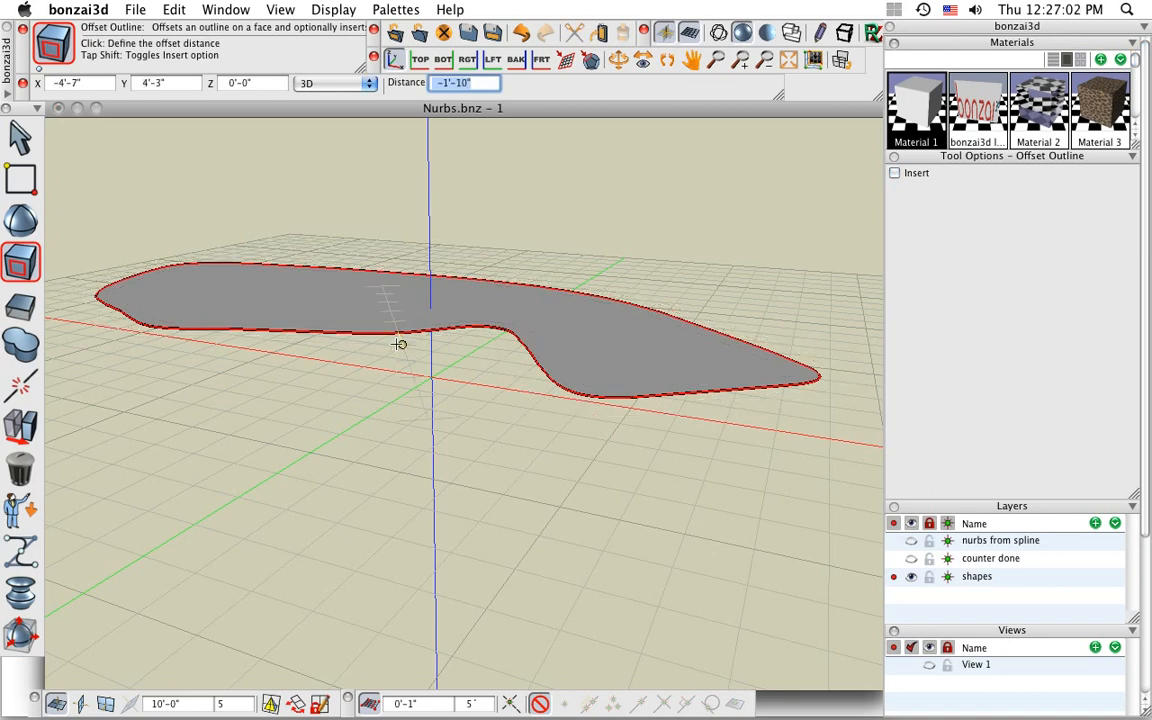
type("-6")
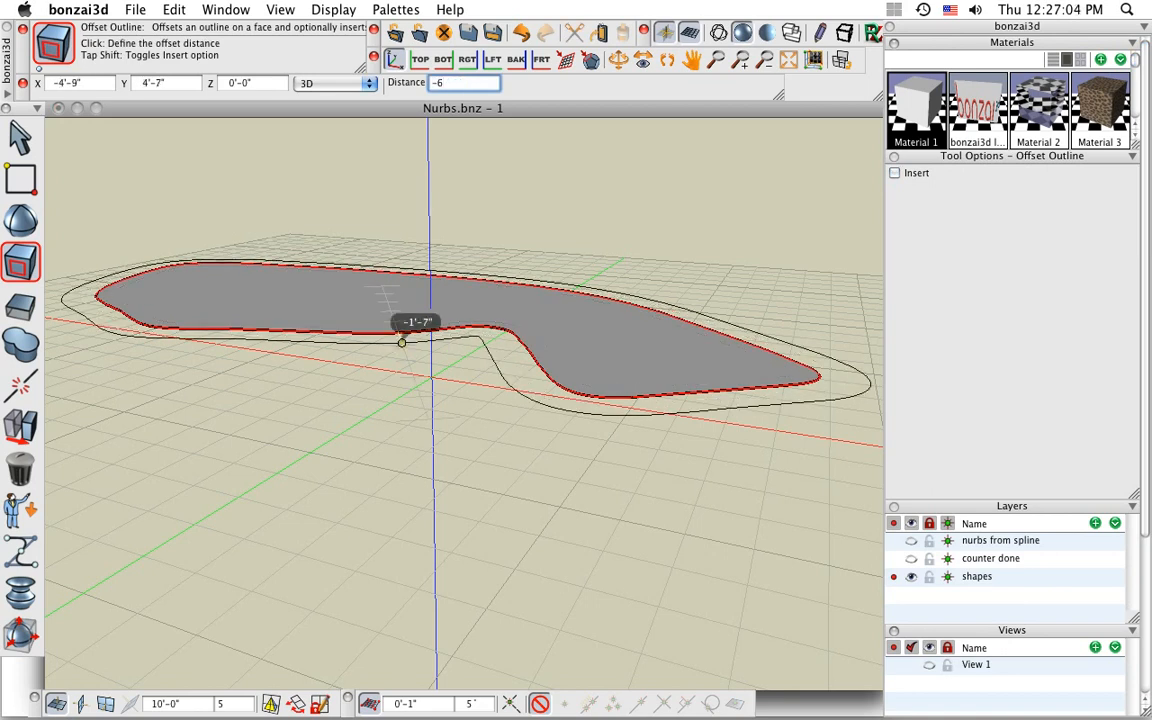
key("Return")
Delete the smaller original shape inside the offset outline.
left_click(20, 428)
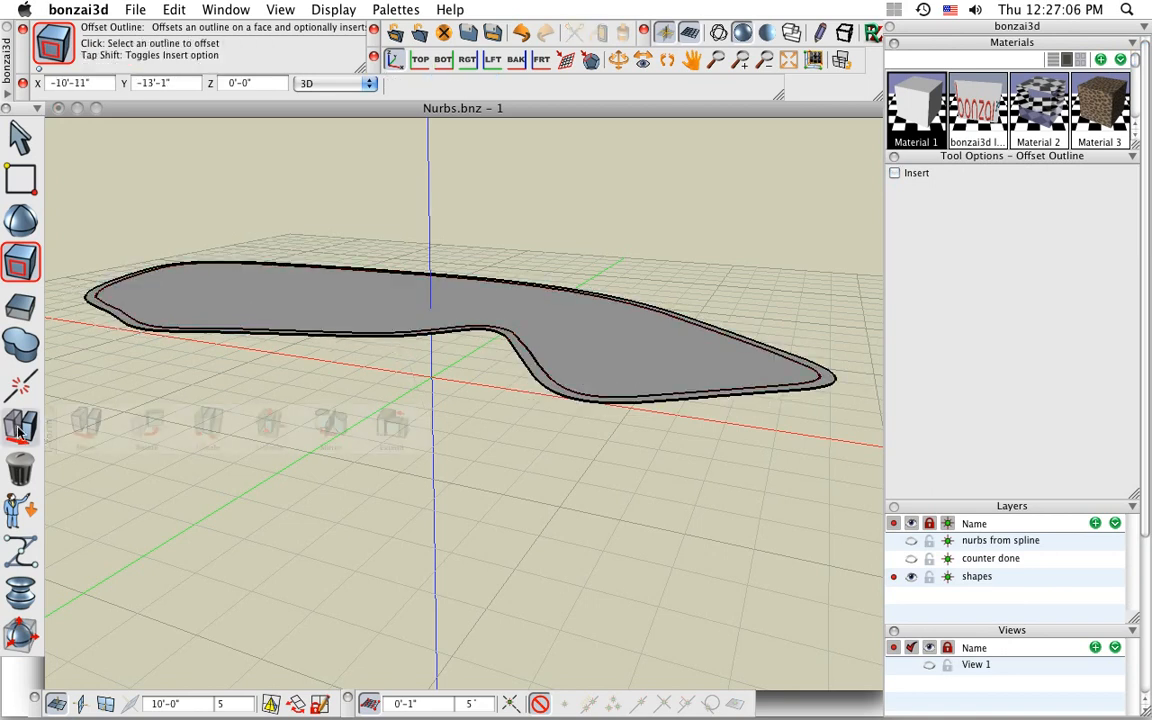
mouse_move(20, 468)
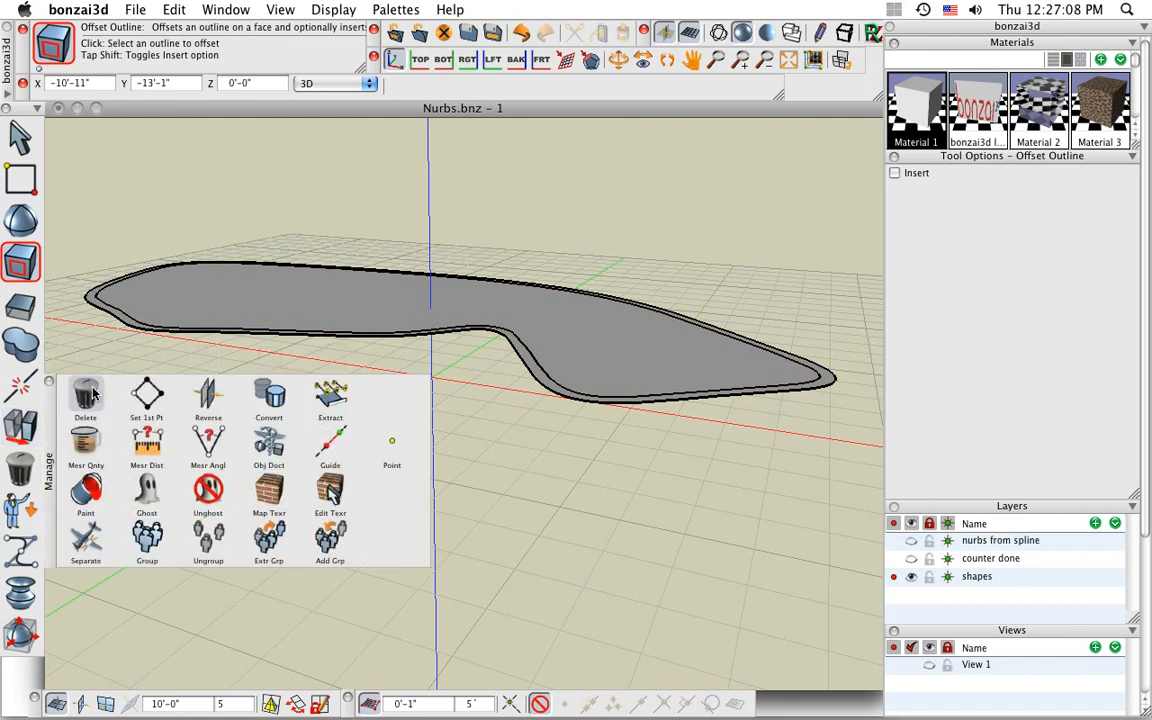
left_click(88, 396)
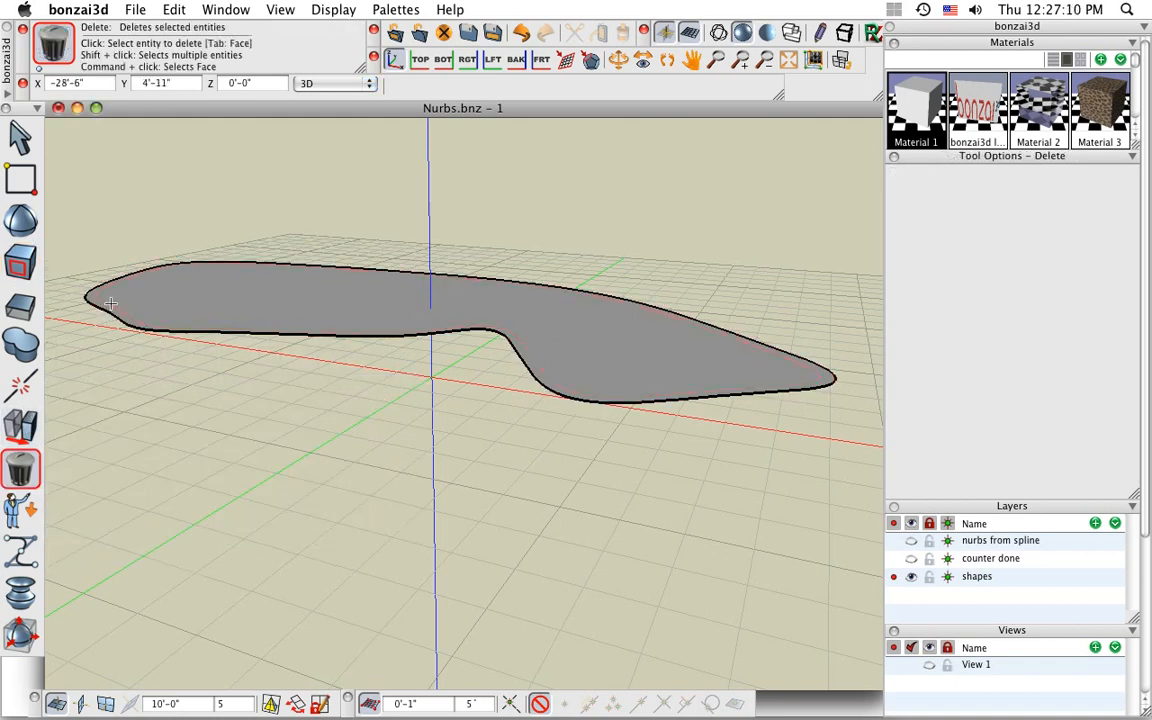
Raise the offset shape's face into a thin countertop slab with Reshape, perpendicular to the surface.
mouse_move(27, 262)
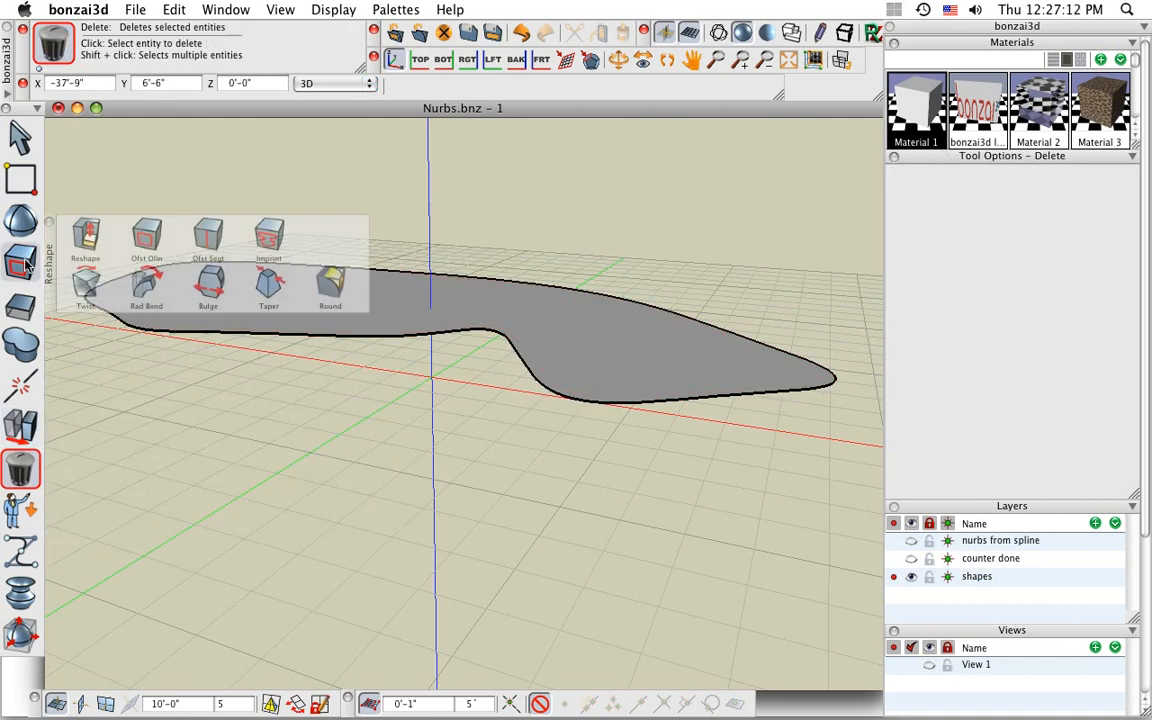
left_click(85, 235)
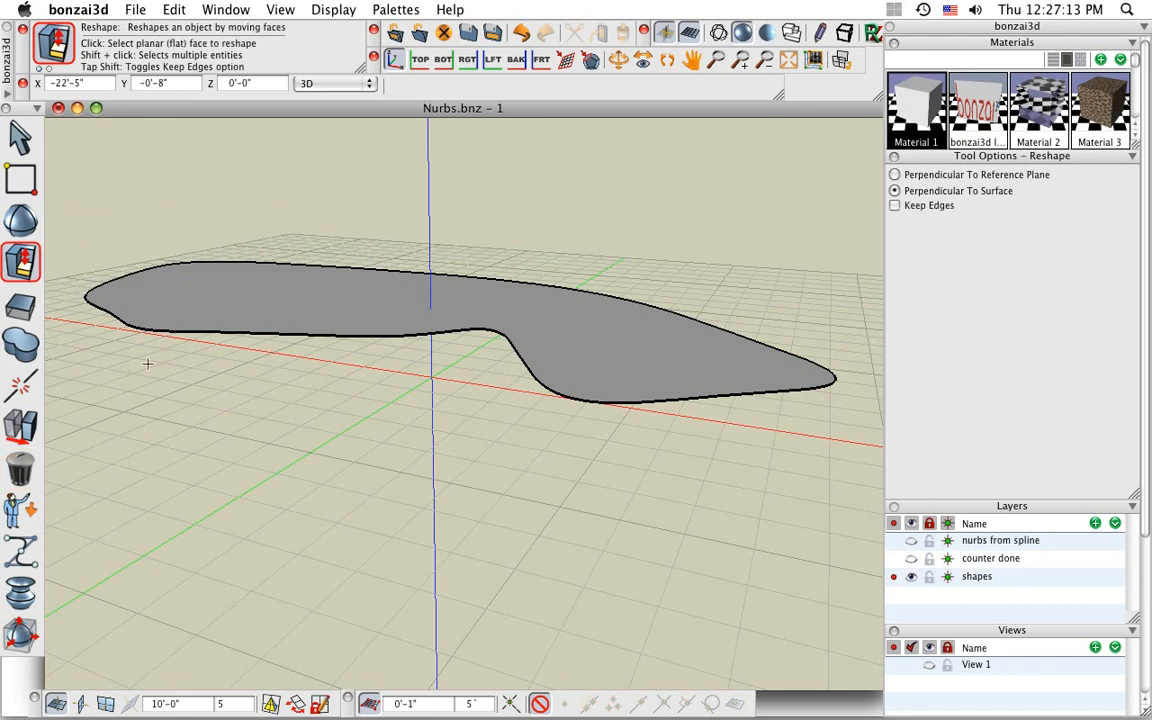
left_click(312, 304)
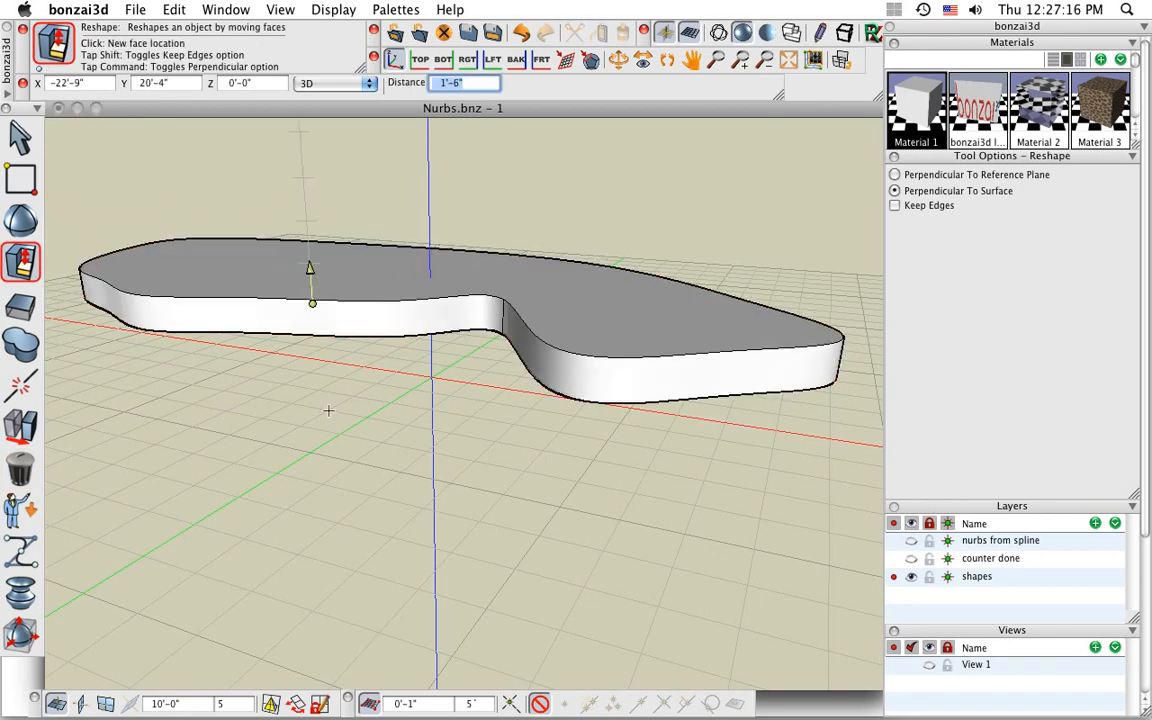
left_click(343, 506)
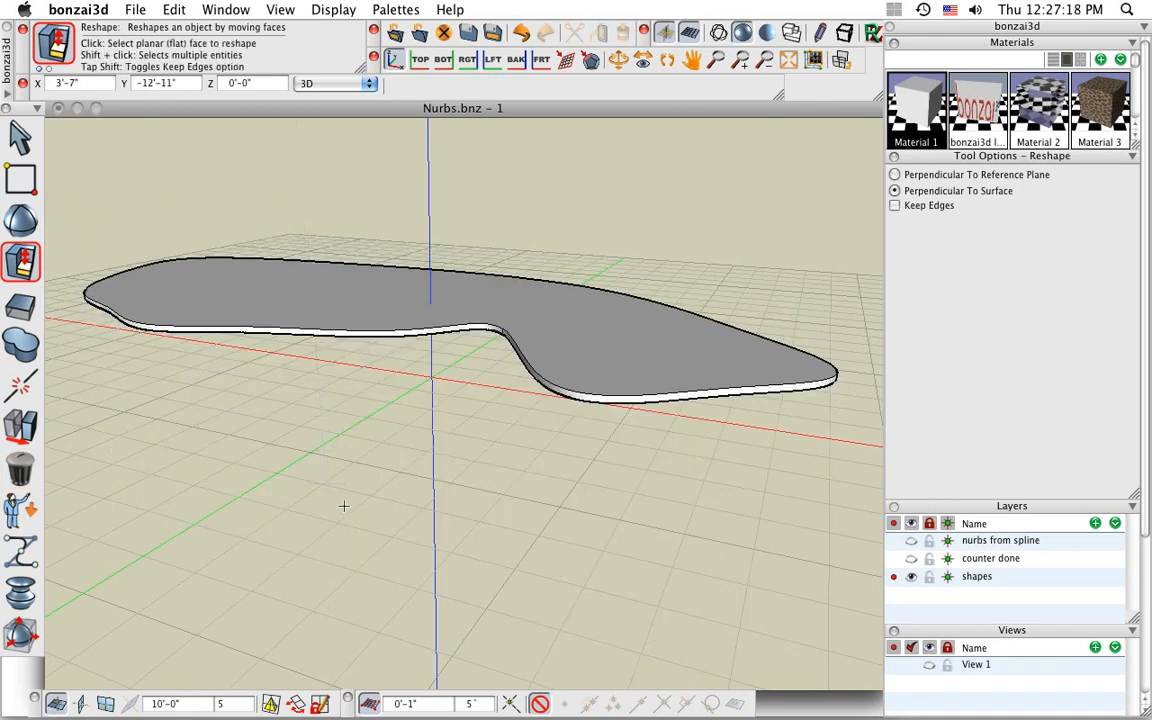
Round the edges of the countertop slab with a circular radius of 1 1/4" and inspect the rounded front edge up close.
left_click_drag(30, 270, 85, 235)
left_click_drag(20, 262, 326, 284)
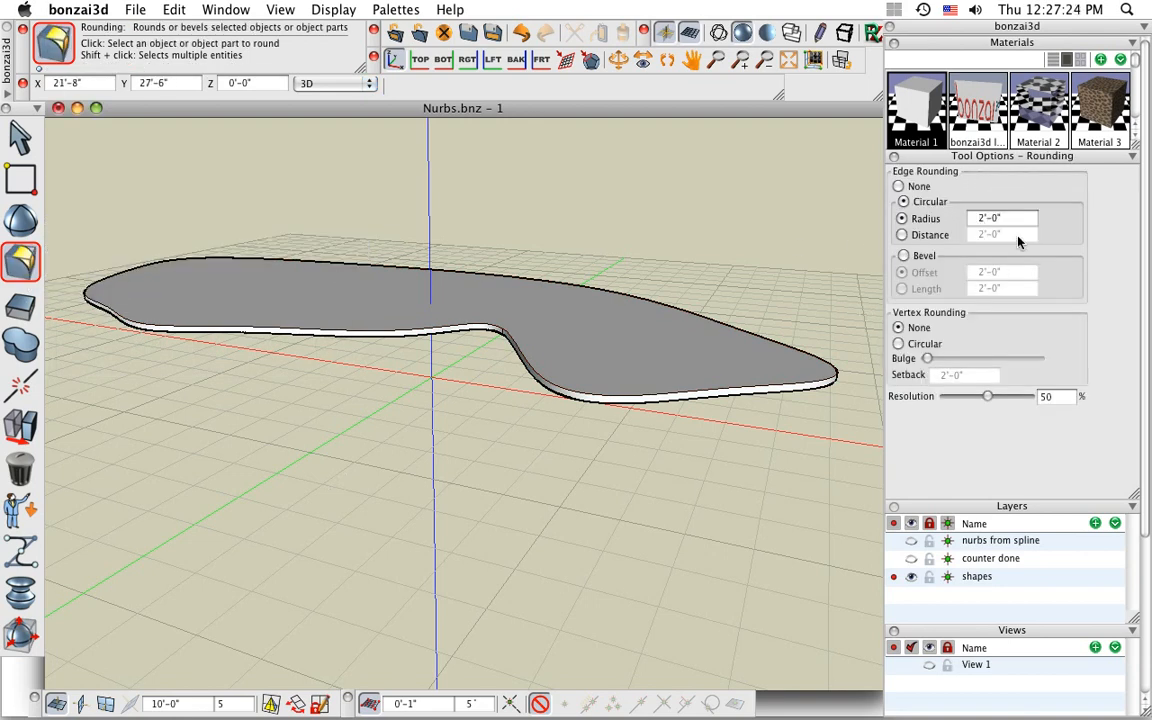
left_click(979, 220)
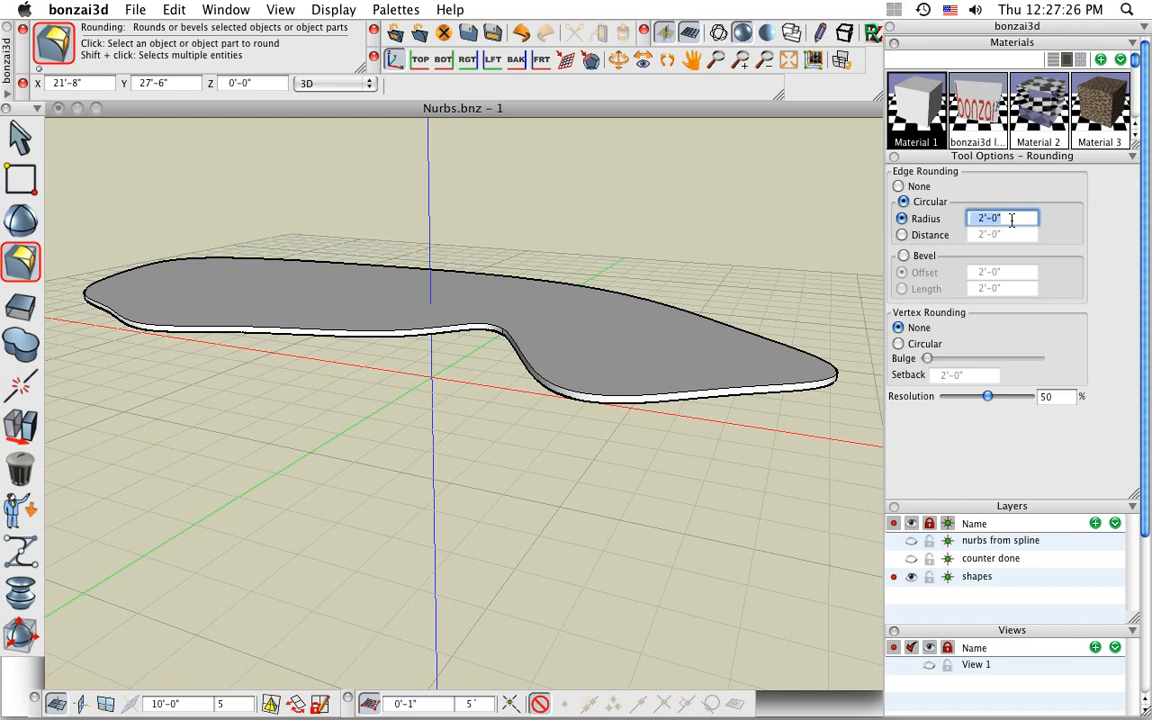
type("1 1/4")
key("Return")
left_click(772, 332)
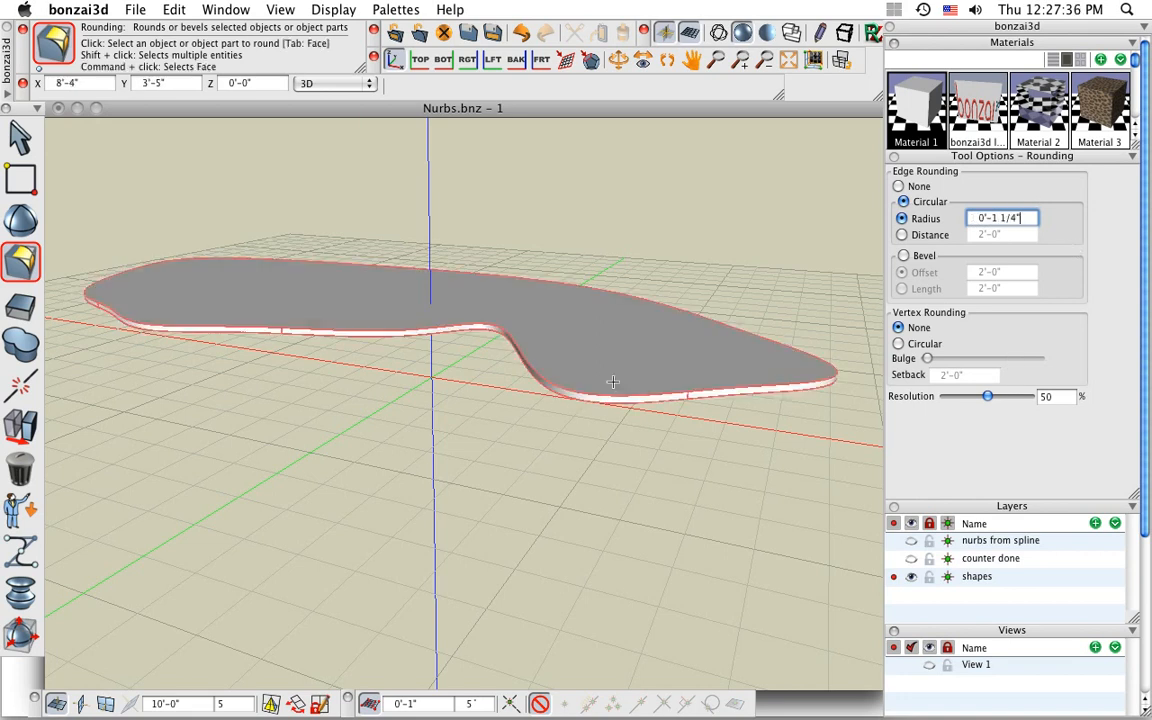
left_click(627, 445)
scroll(622, 405, "up", 3)
scroll(620, 404, "up", 2)
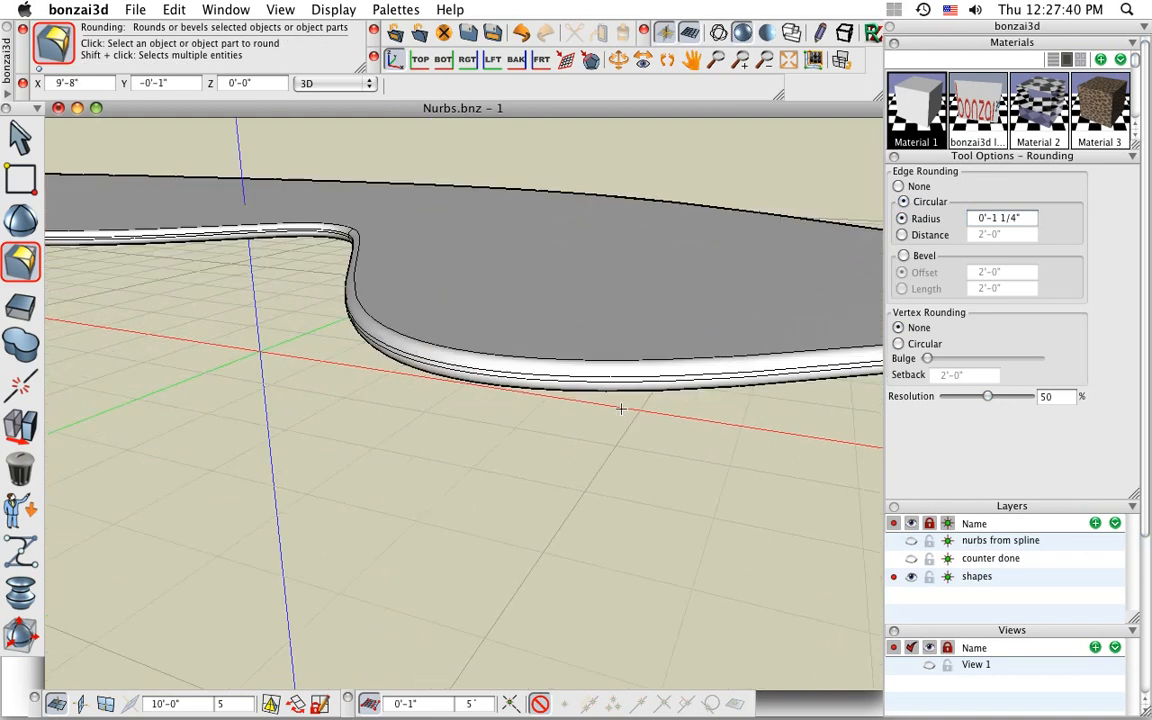
Unghost the curved counter base beneath the rounded countertop slab.
left_click(599, 378)
scroll(599, 380, "down", 5)
left_click(244, 320)
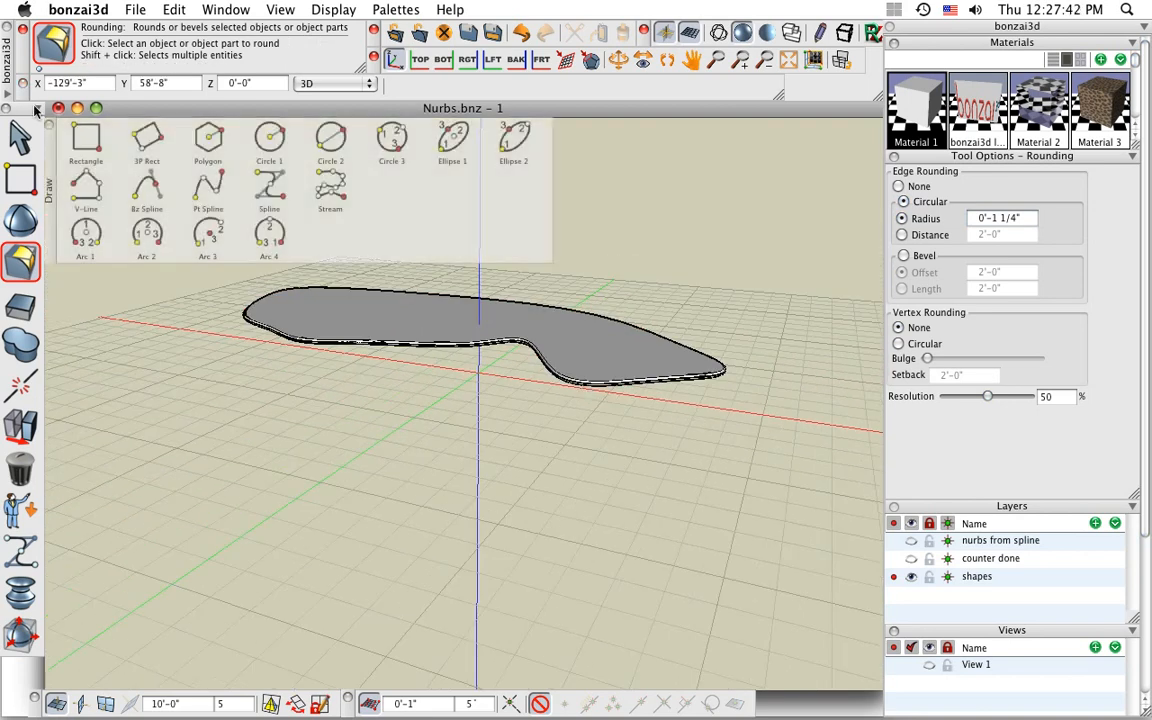
left_click(20, 137)
mouse_move(32, 519)
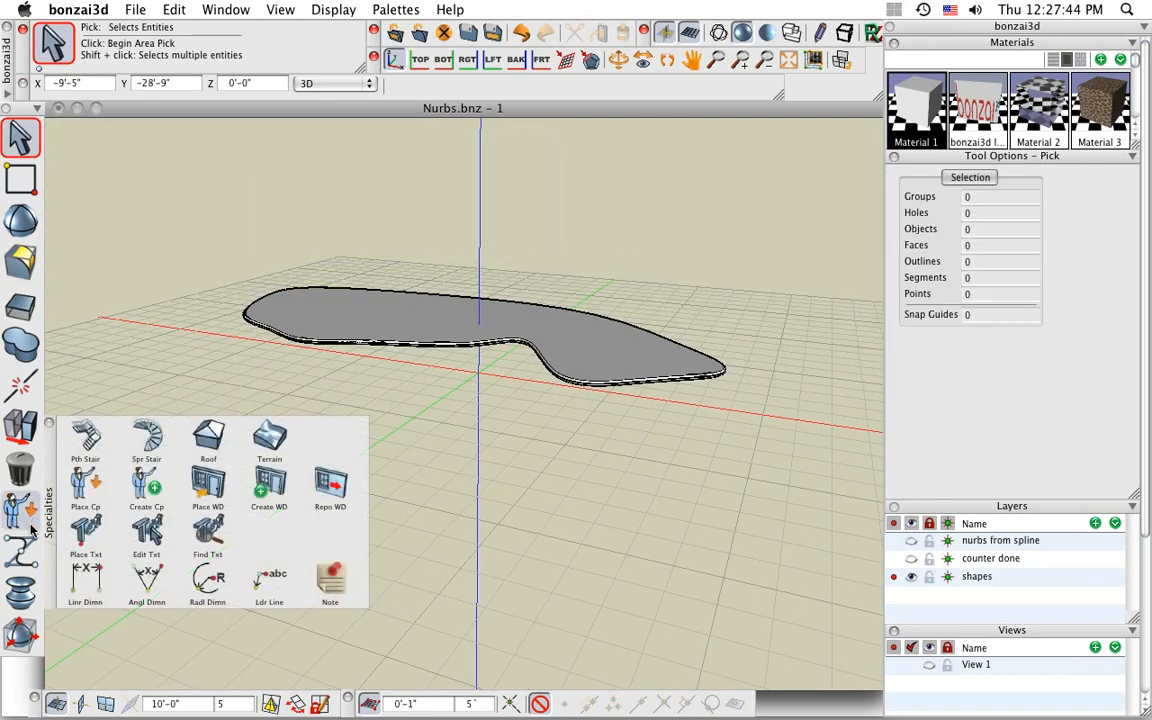
mouse_move(24, 590)
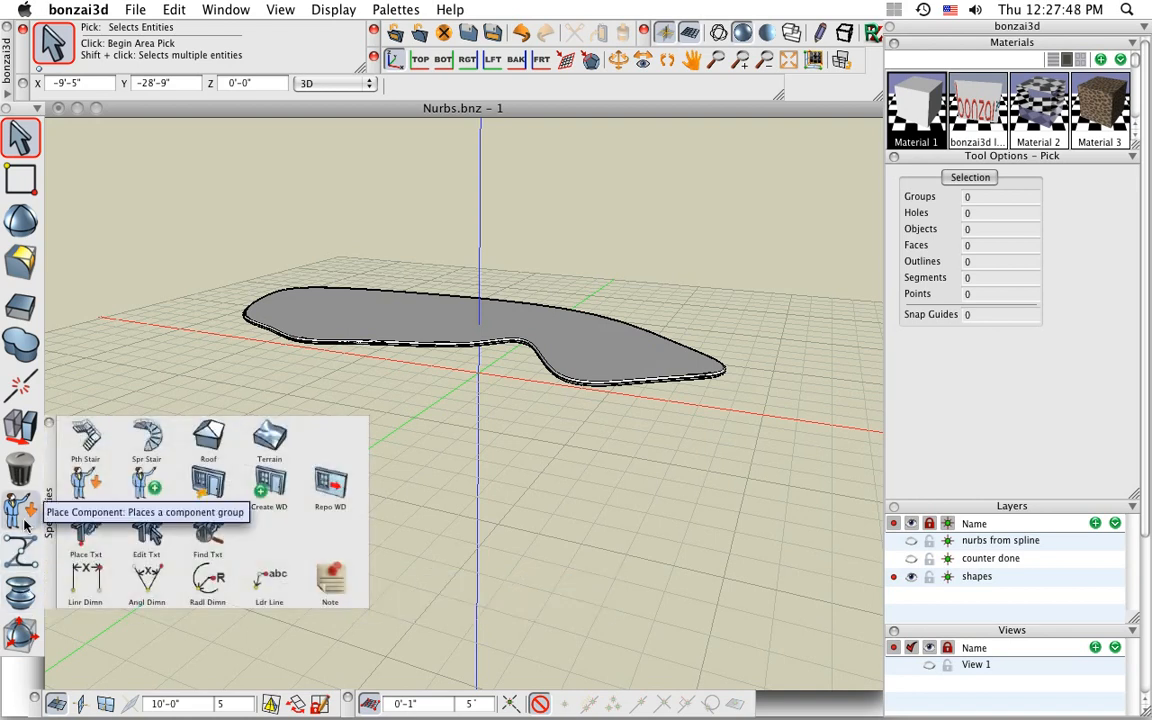
mouse_move(21, 430)
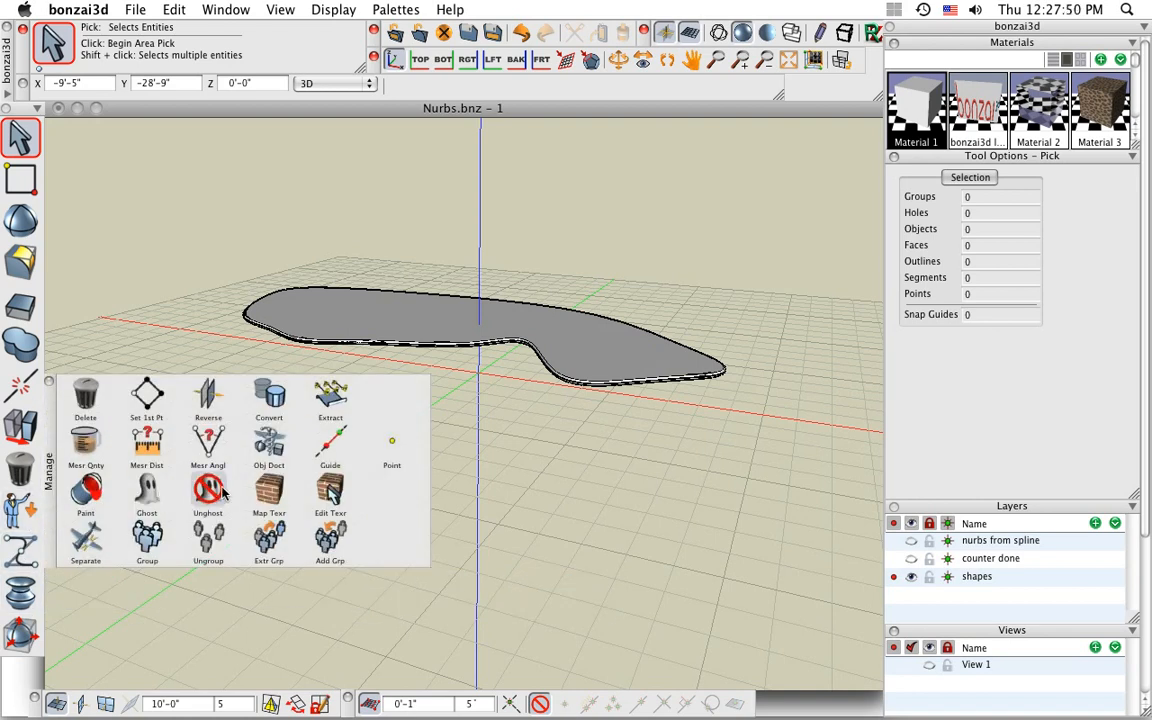
left_click(205, 445)
left_click(531, 378)
scroll(489, 494, "up", 3)
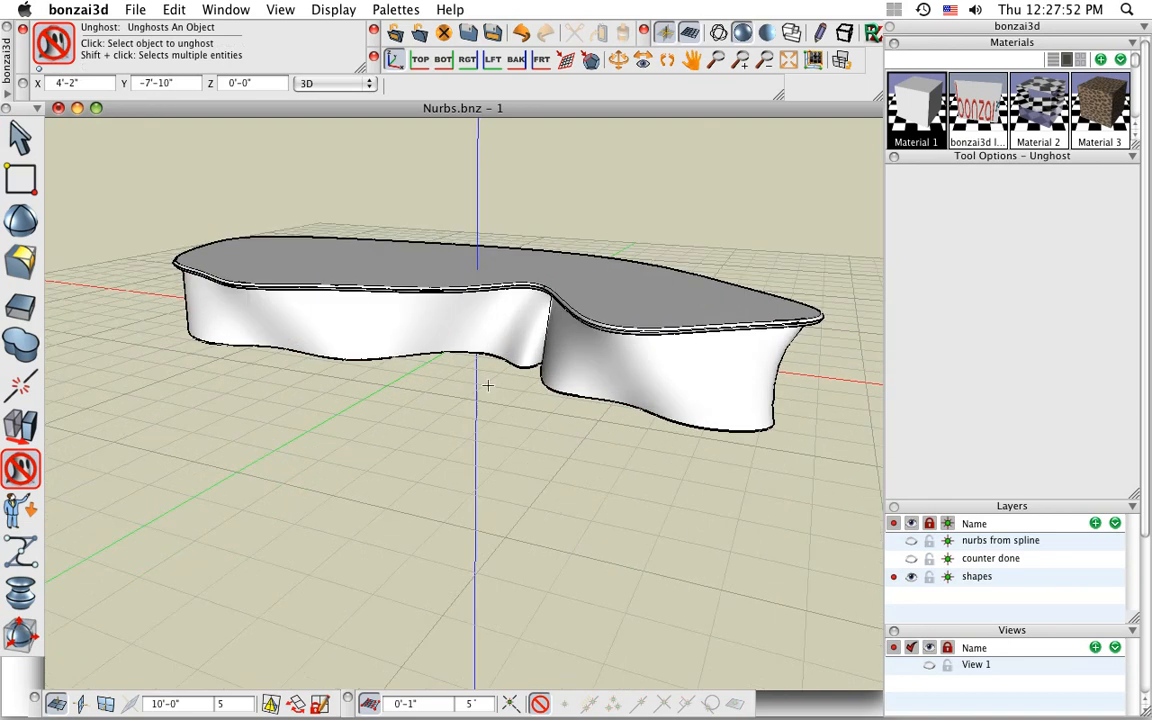
middle_click_drag(489, 386, 482, 417)
scroll(482, 417, "up", 2)
scroll(482, 417, "down", 1)
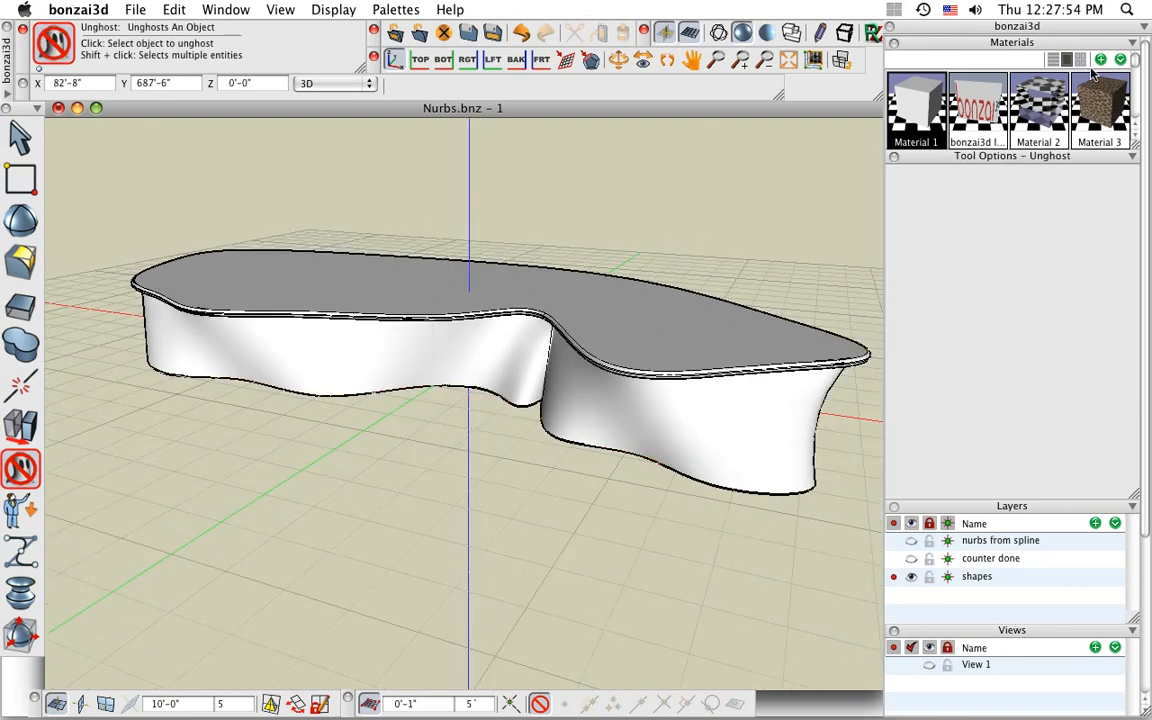
Review Material 2's parameters, keep its reflection as Glass, Accurate, and apply the material to the countertop slab.
left_click(1048, 106)
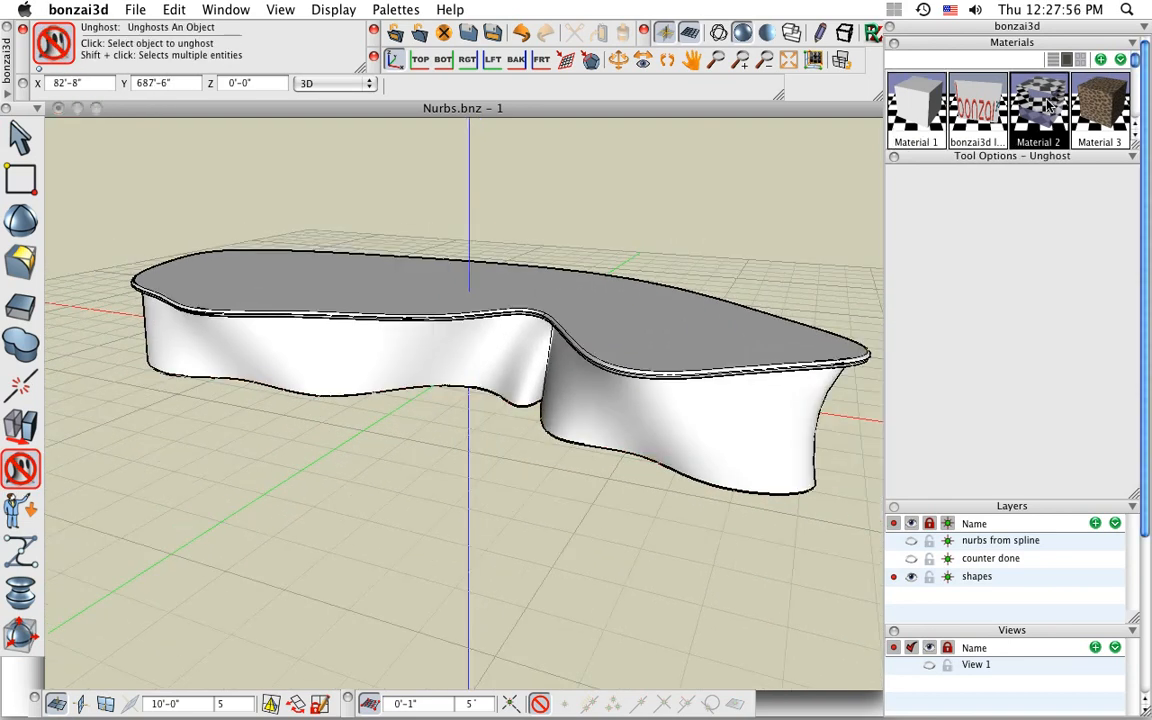
double_click(1036, 110)
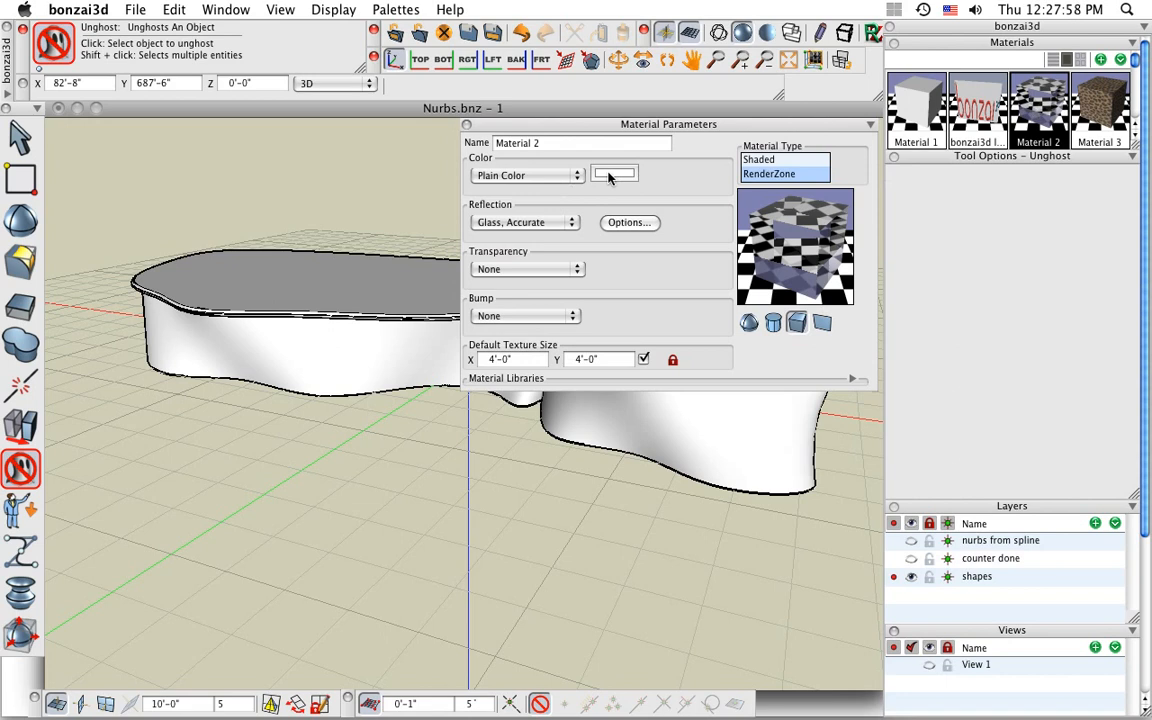
left_click(551, 222)
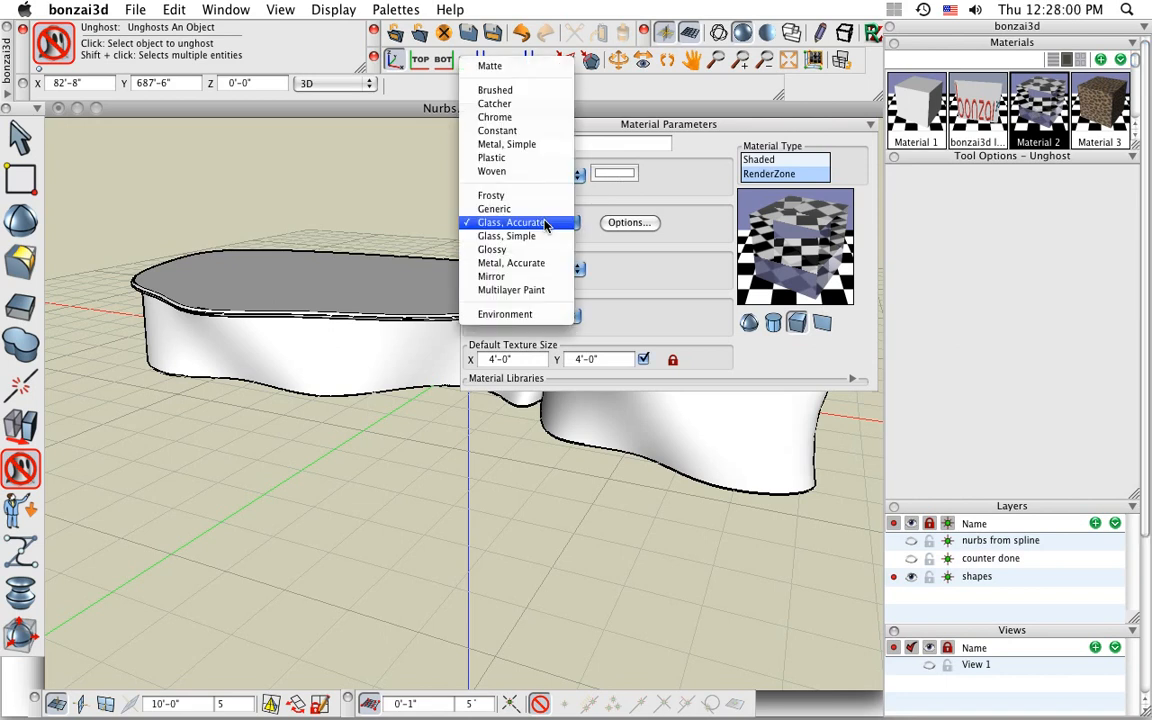
left_click(545, 224)
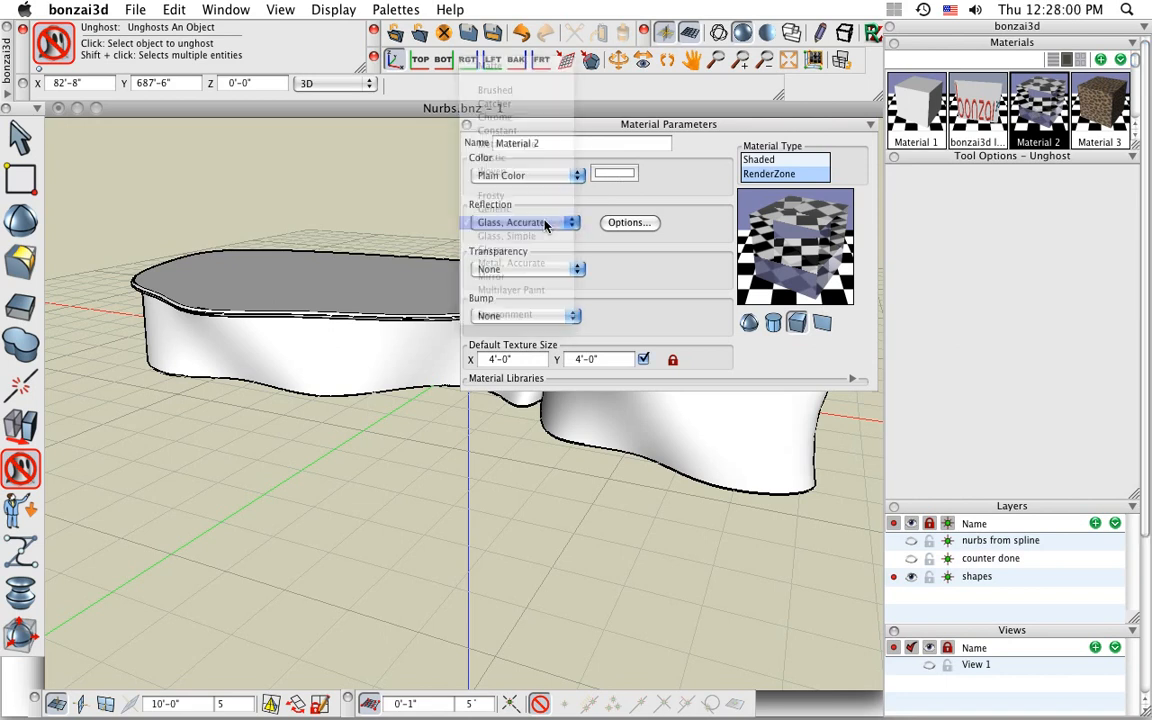
left_click(466, 125)
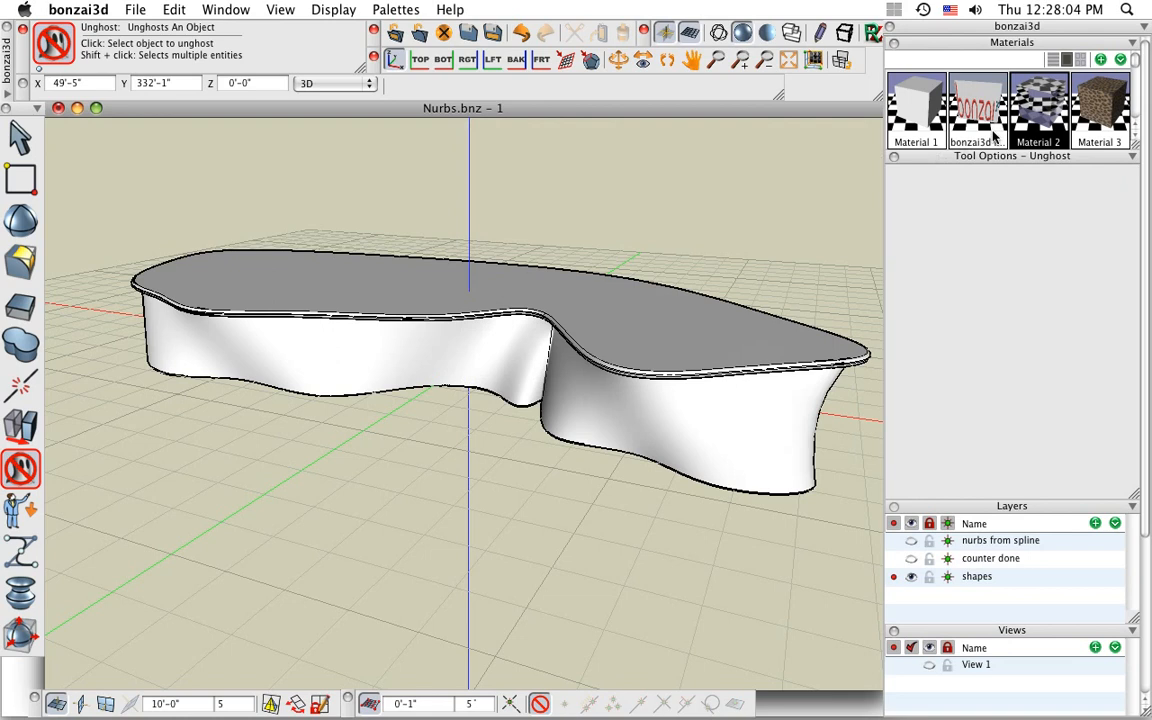
left_click_drag(1030, 112, 410, 282)
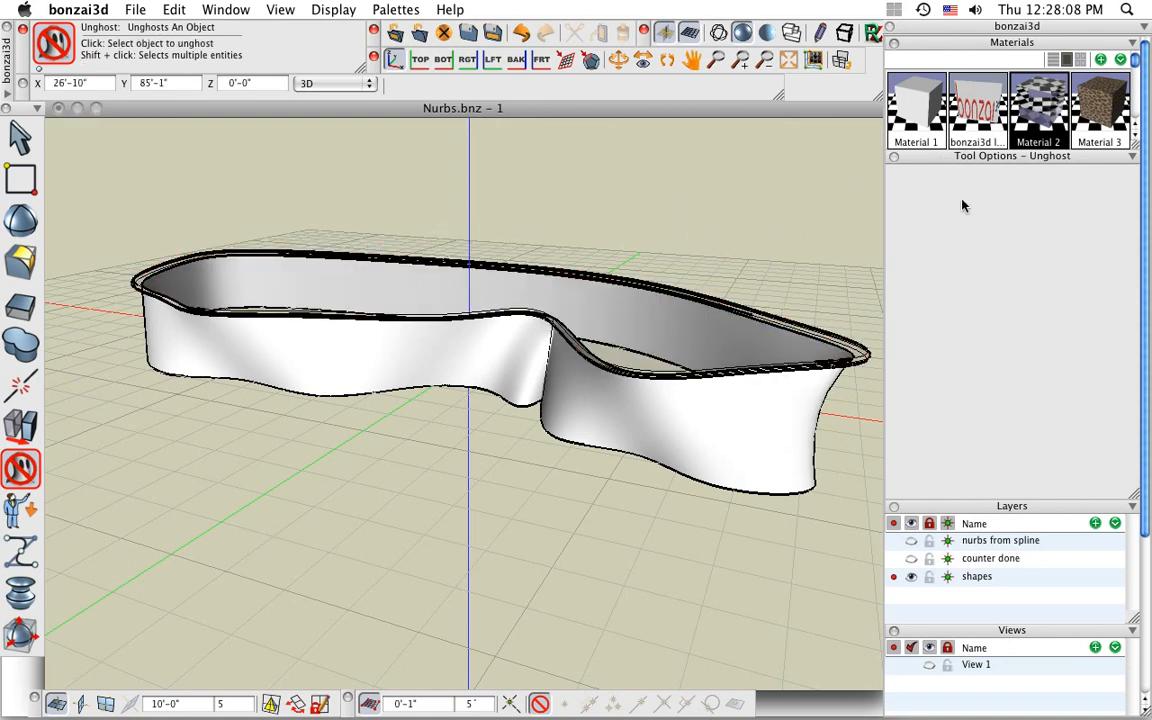
Browse the Wallpaper material library from Material 3's parameters and apply Material 3 to the counter base.
double_click(1097, 110)
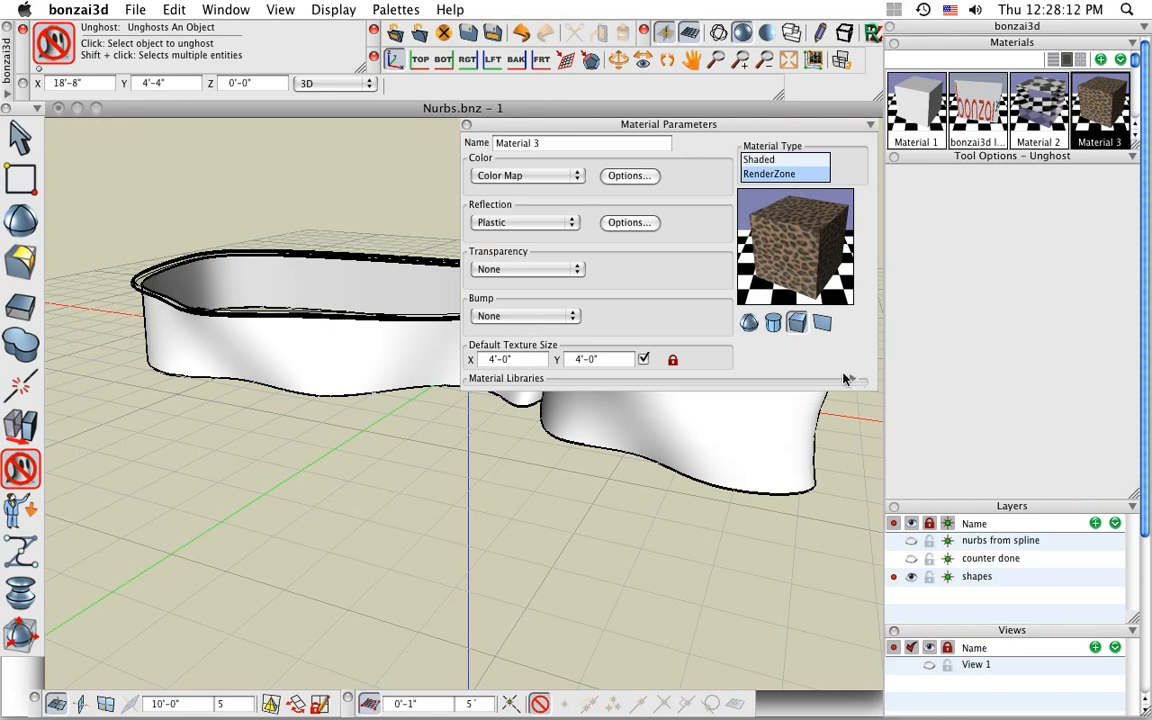
left_click(852, 380)
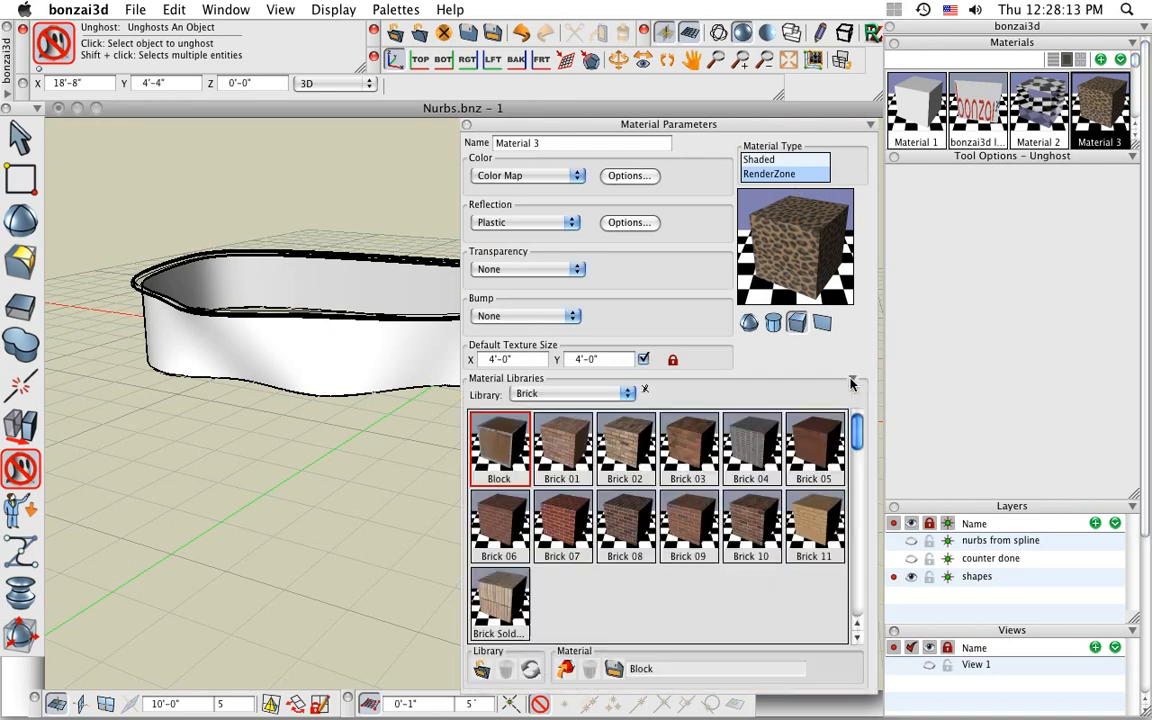
left_click(586, 396)
mouse_move(561, 700)
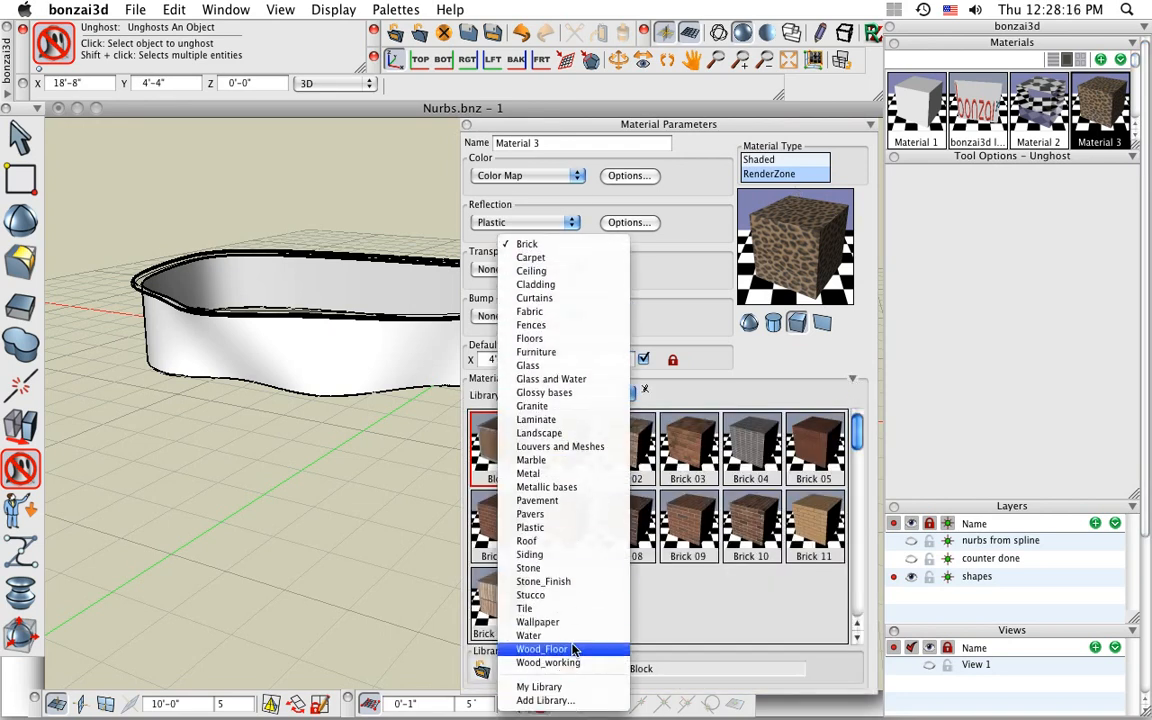
left_click(576, 621)
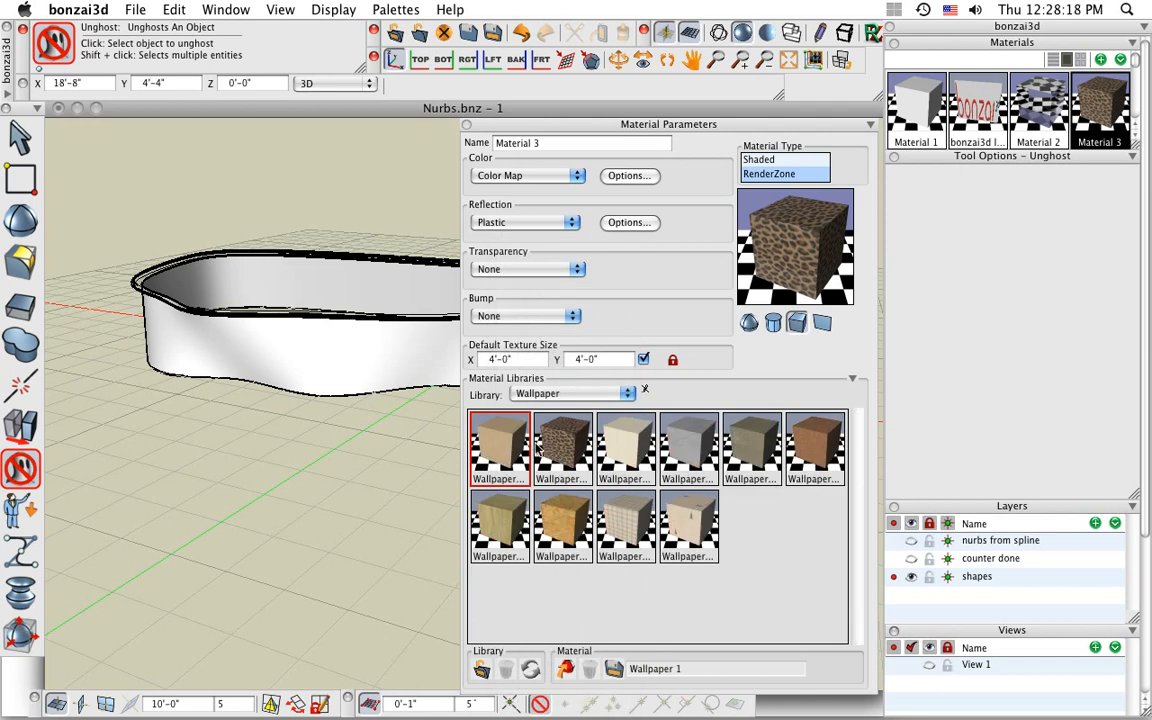
left_click(467, 125)
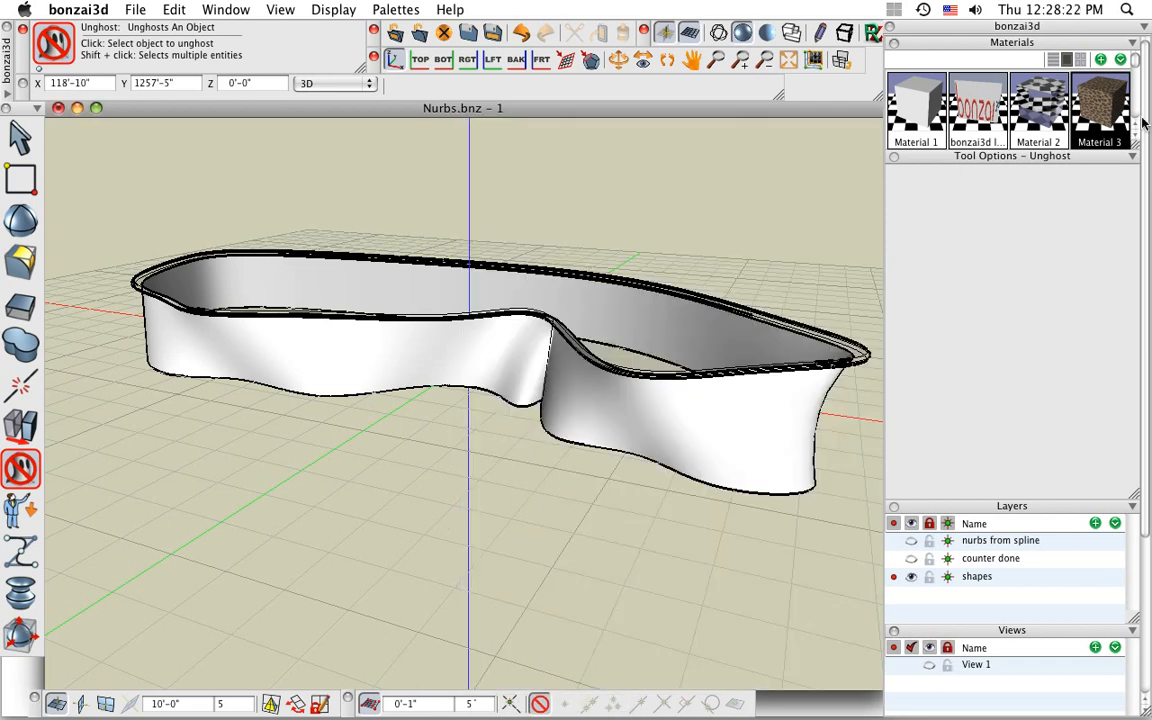
left_click_drag(1100, 108, 440, 365)
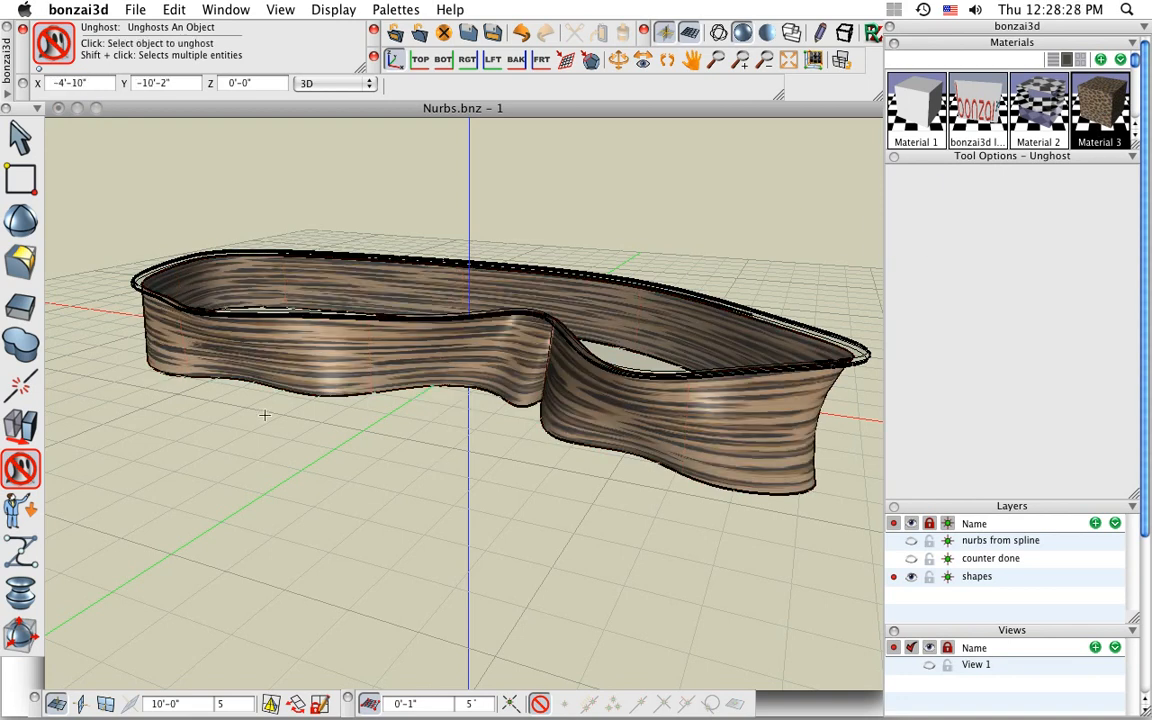
Edit the texture map on the counter base, turning off Lock Size and reducing the horizontal tiling to about 11%.
left_click(15, 483)
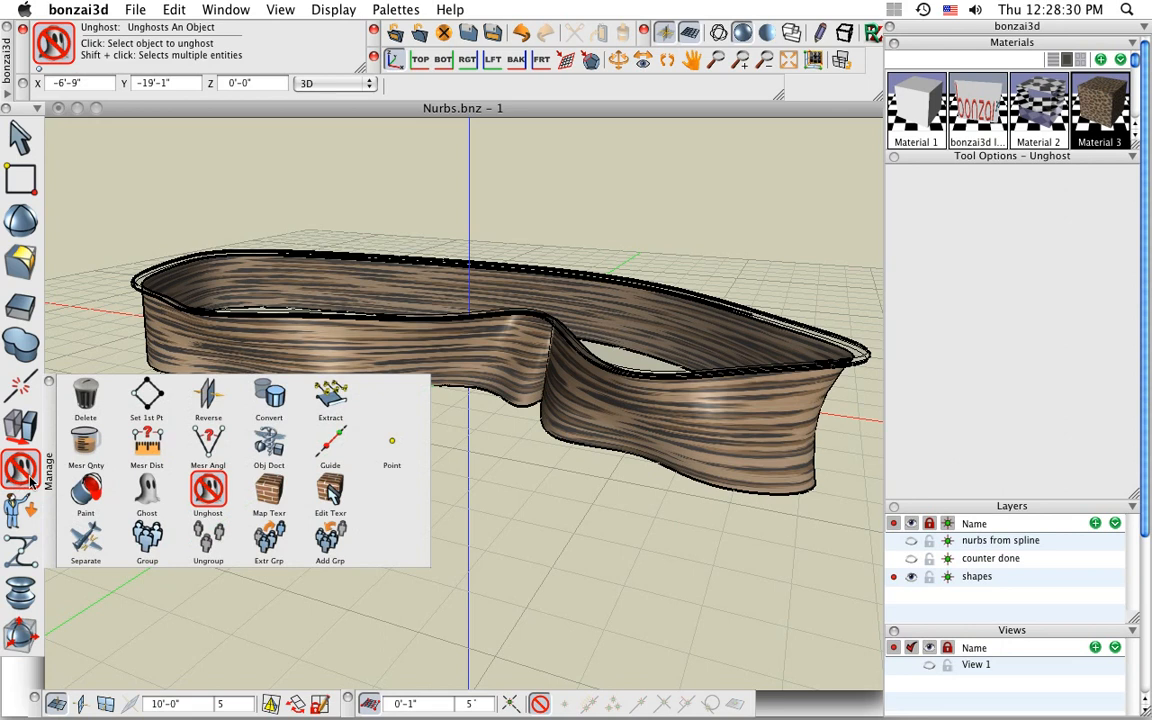
left_click(331, 491)
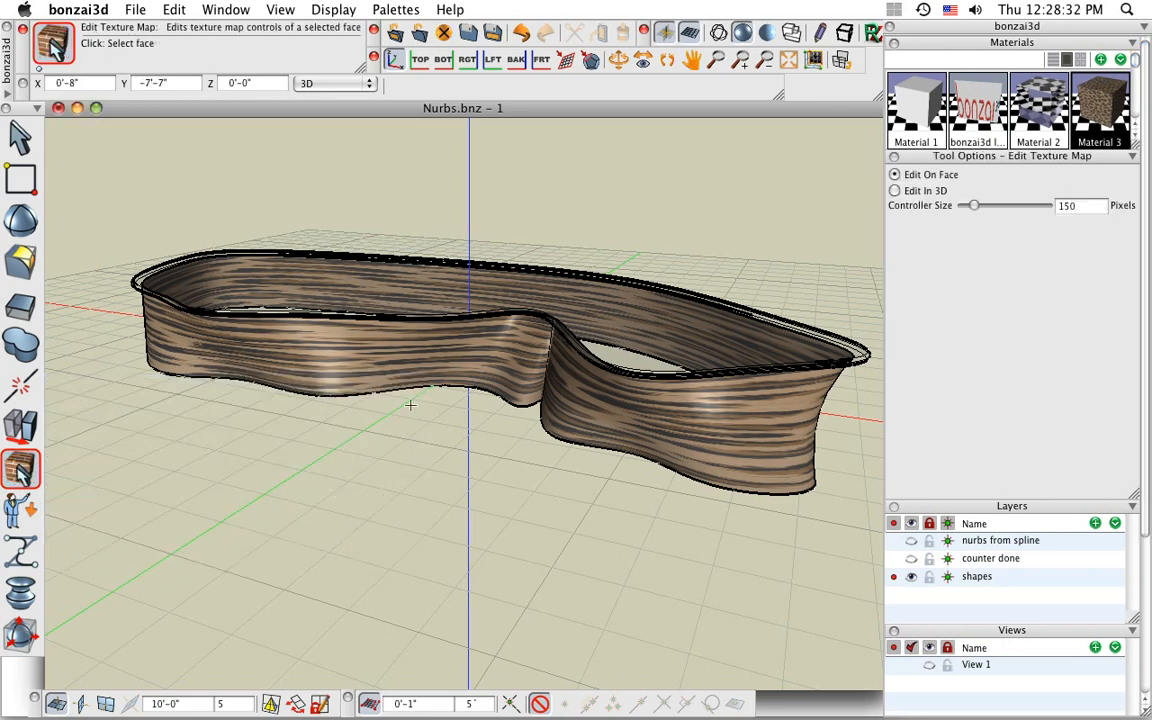
left_click(373, 368)
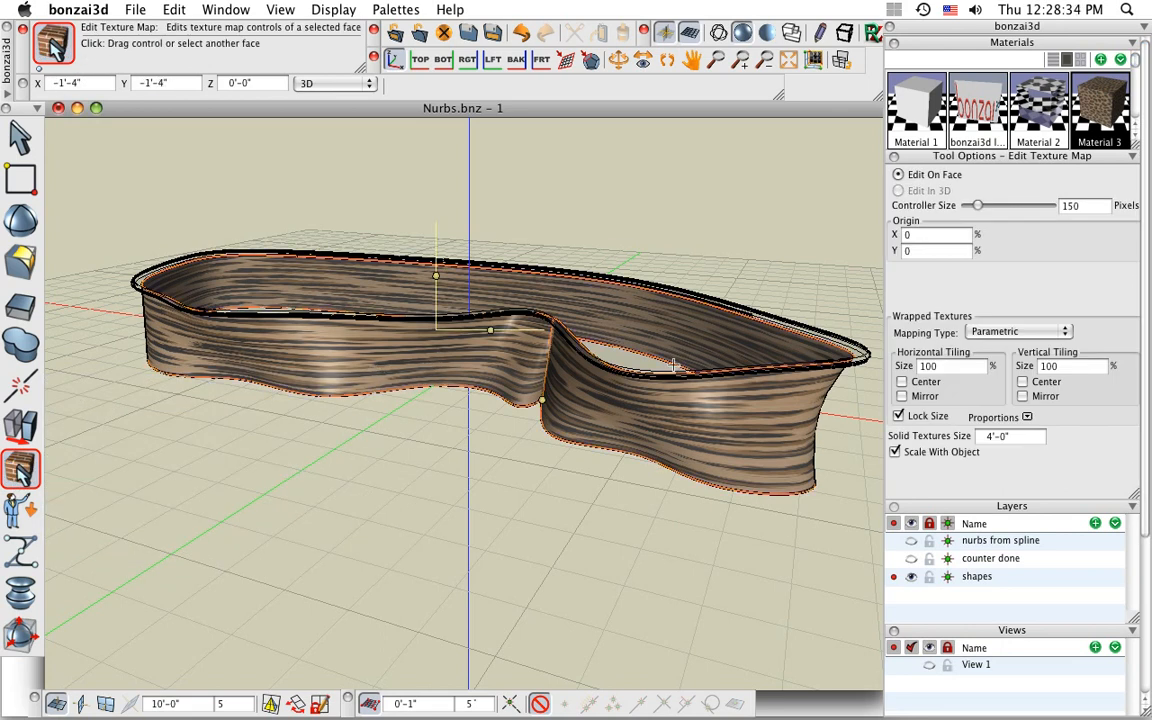
left_click(899, 416)
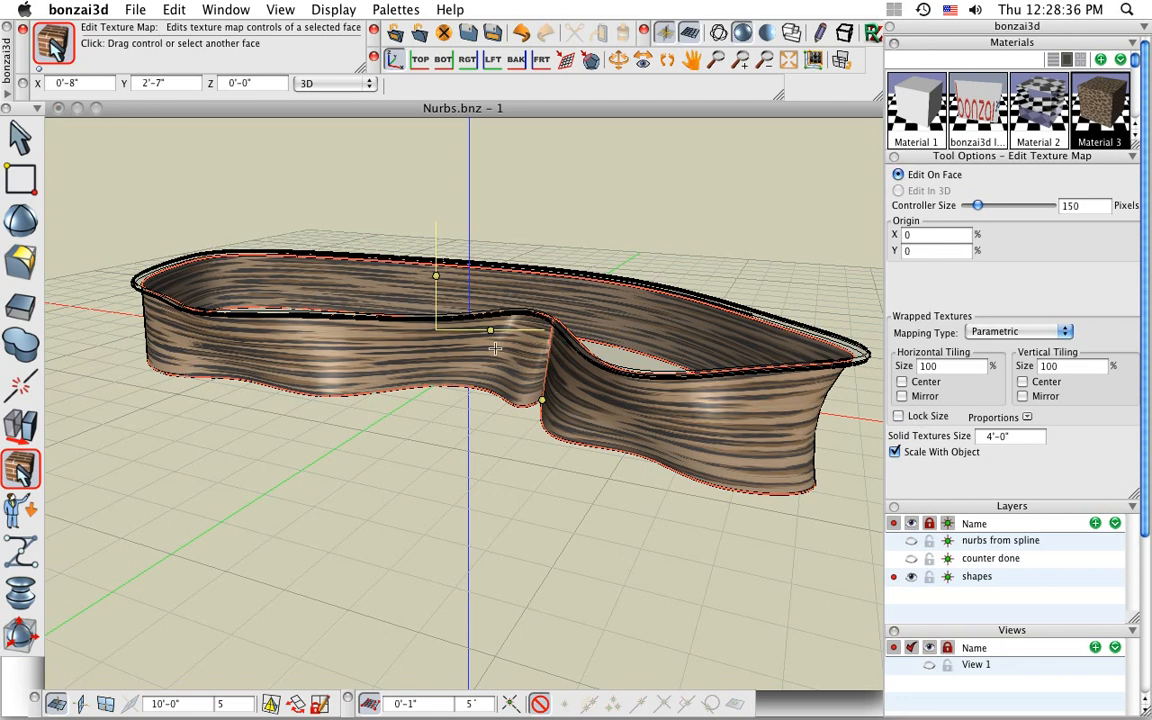
left_click(490, 330)
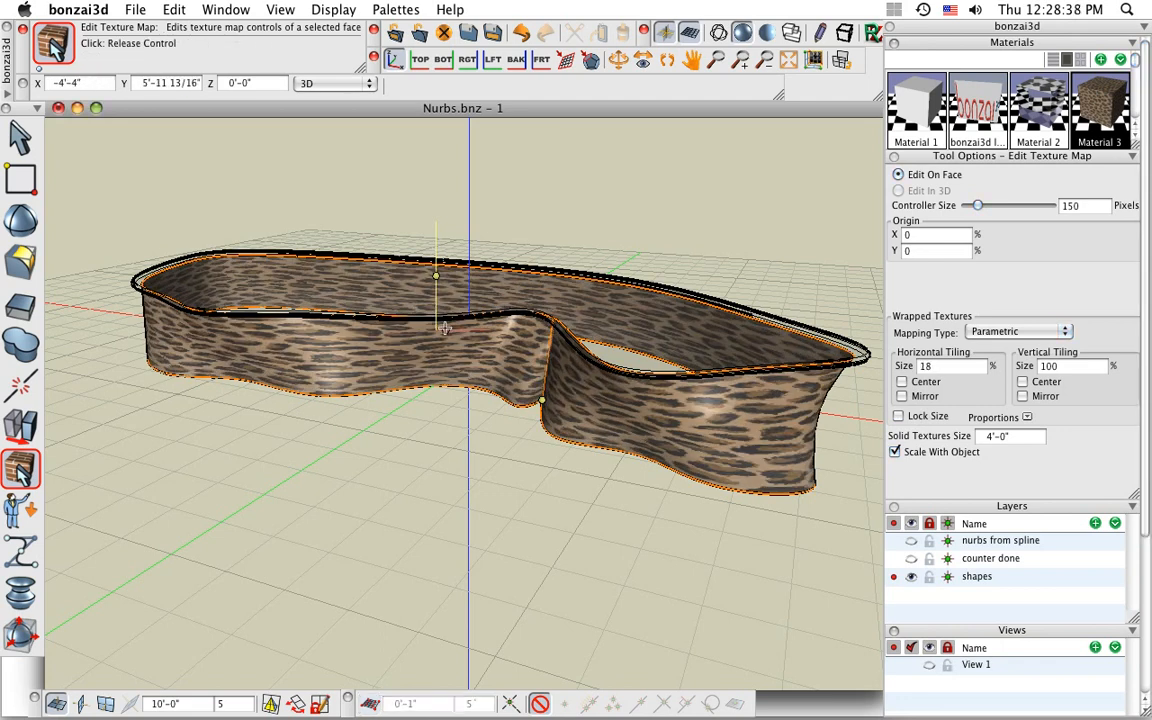
left_click(442, 327)
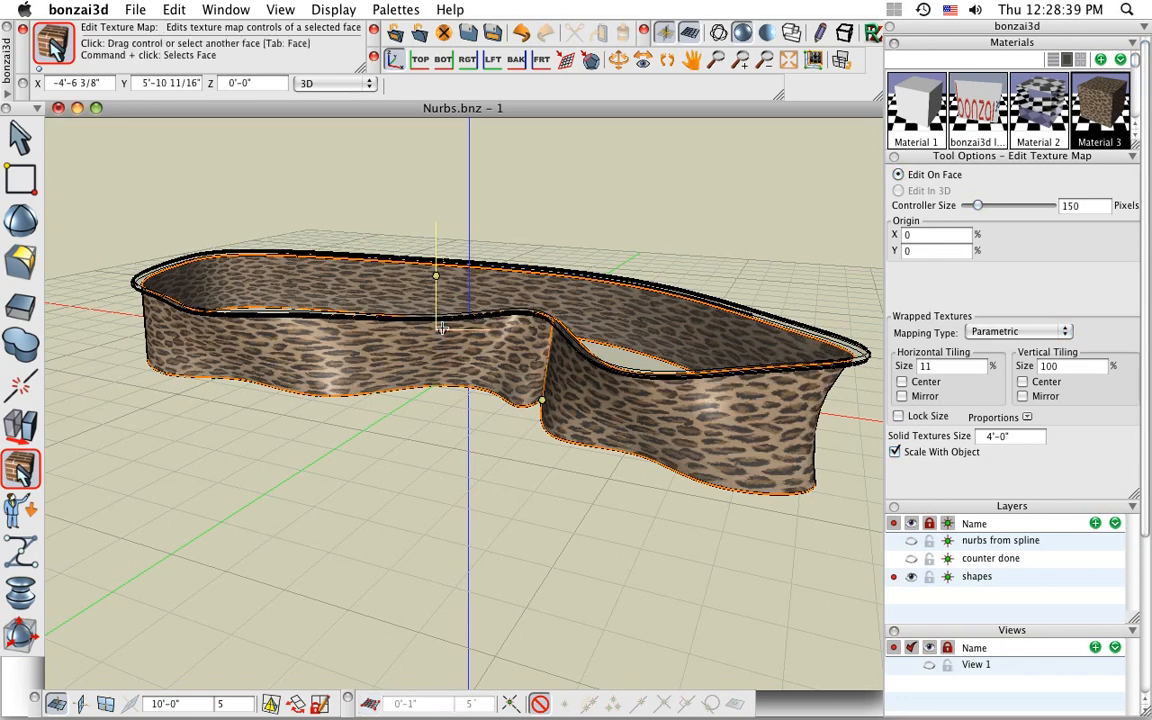
Adjust the base's texture to 145% vertical and 13% horizontal tiling, and move its origin to about 92.5% X, 40.5% Y.
left_click(436, 275)
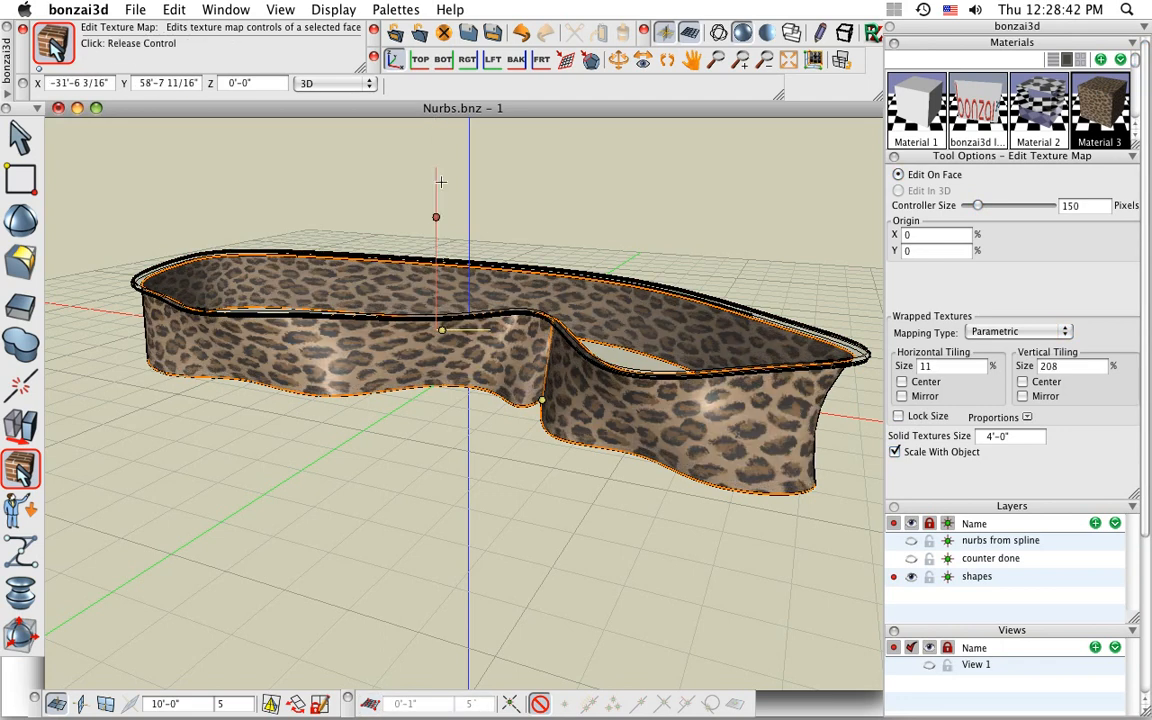
left_click(442, 318)
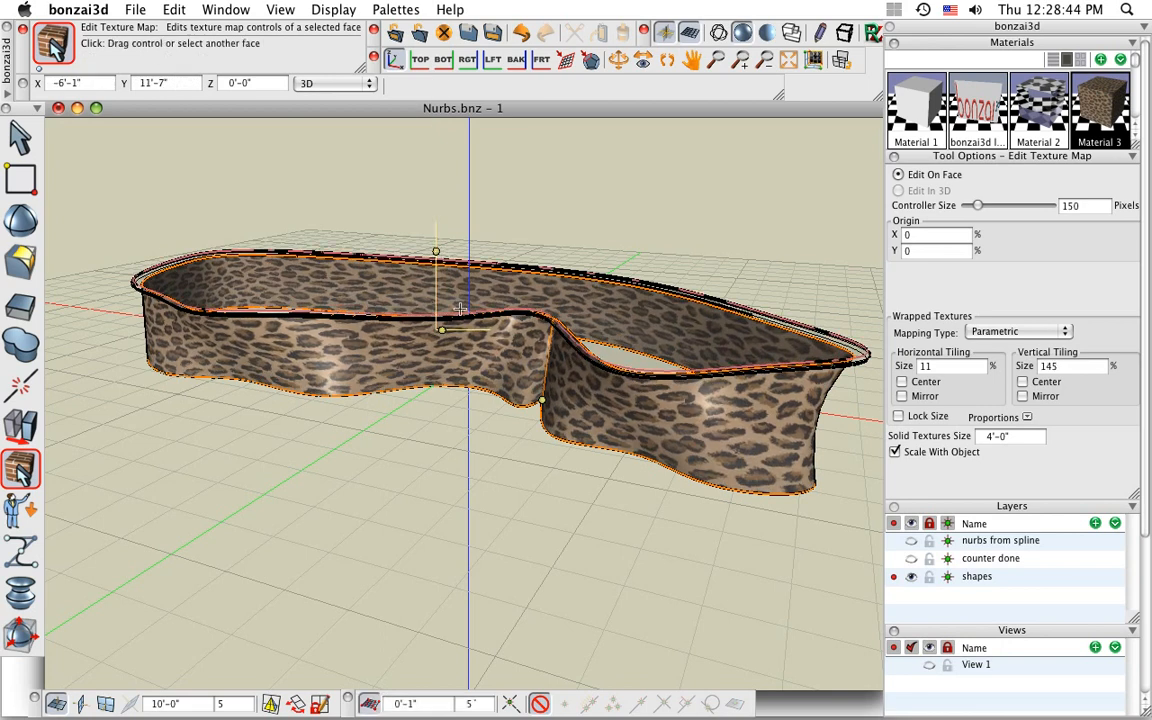
left_click(443, 328)
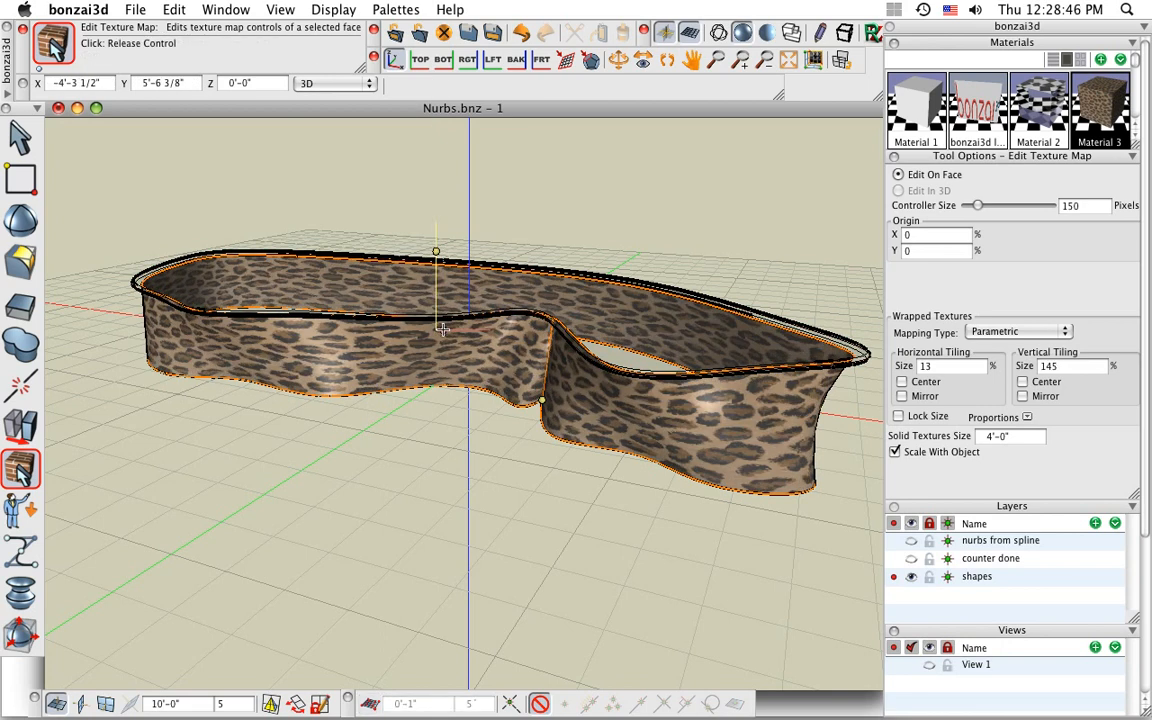
left_click(443, 329)
left_click(542, 401)
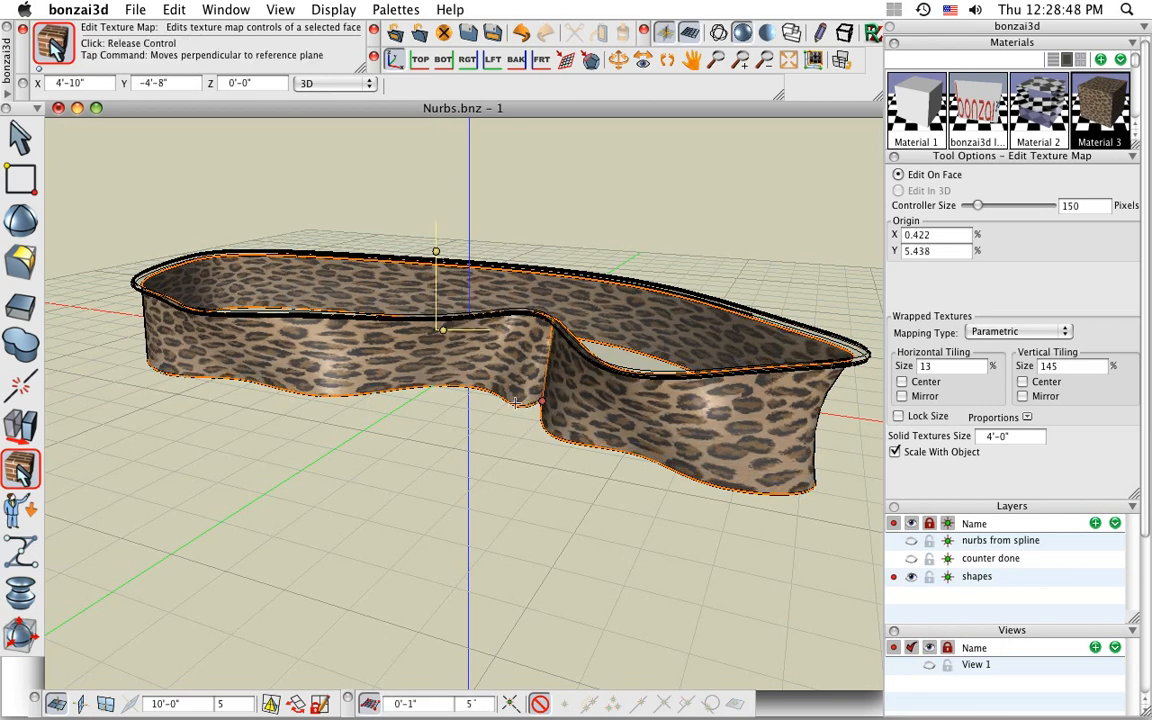
left_click(443, 358)
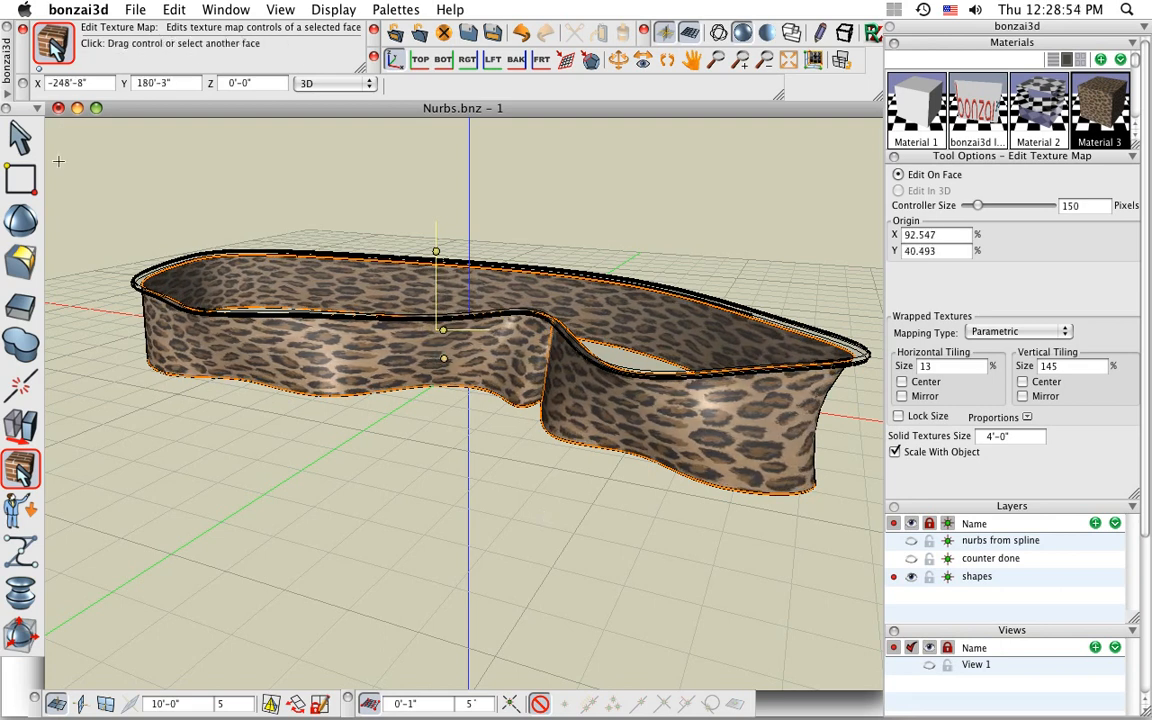
Finish the texture edit, restore the saved View 1, and render the counter with RenderZone.
key("space")
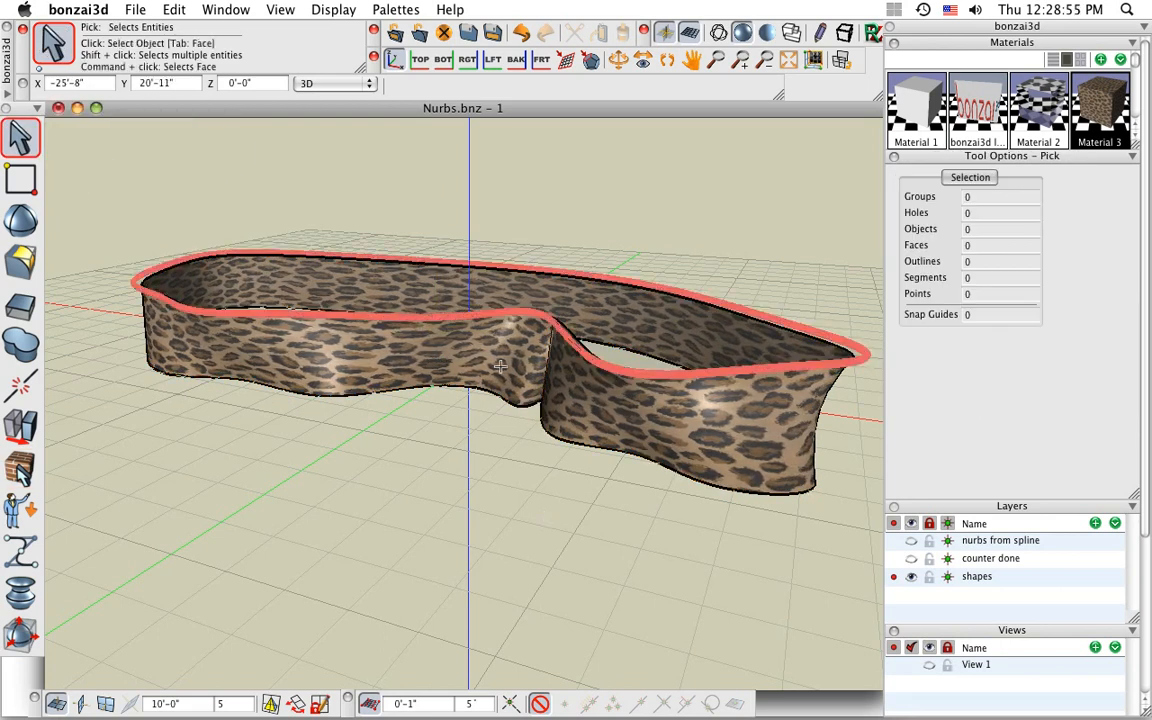
left_click(893, 666)
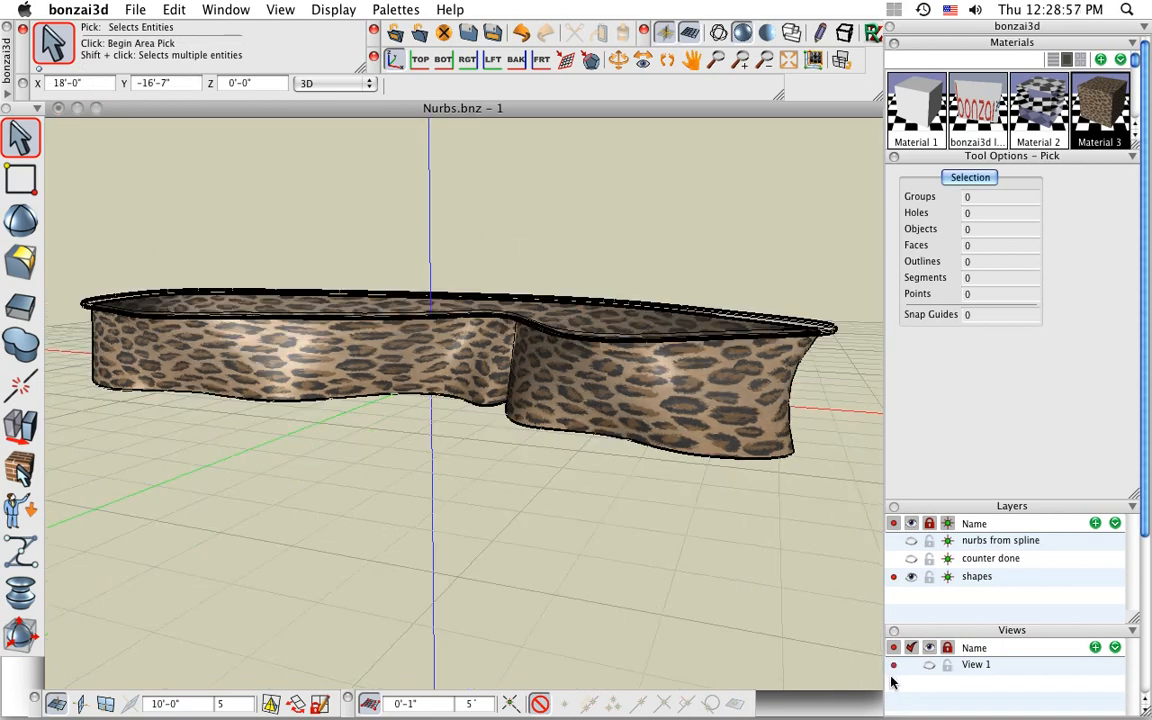
left_click(873, 34)
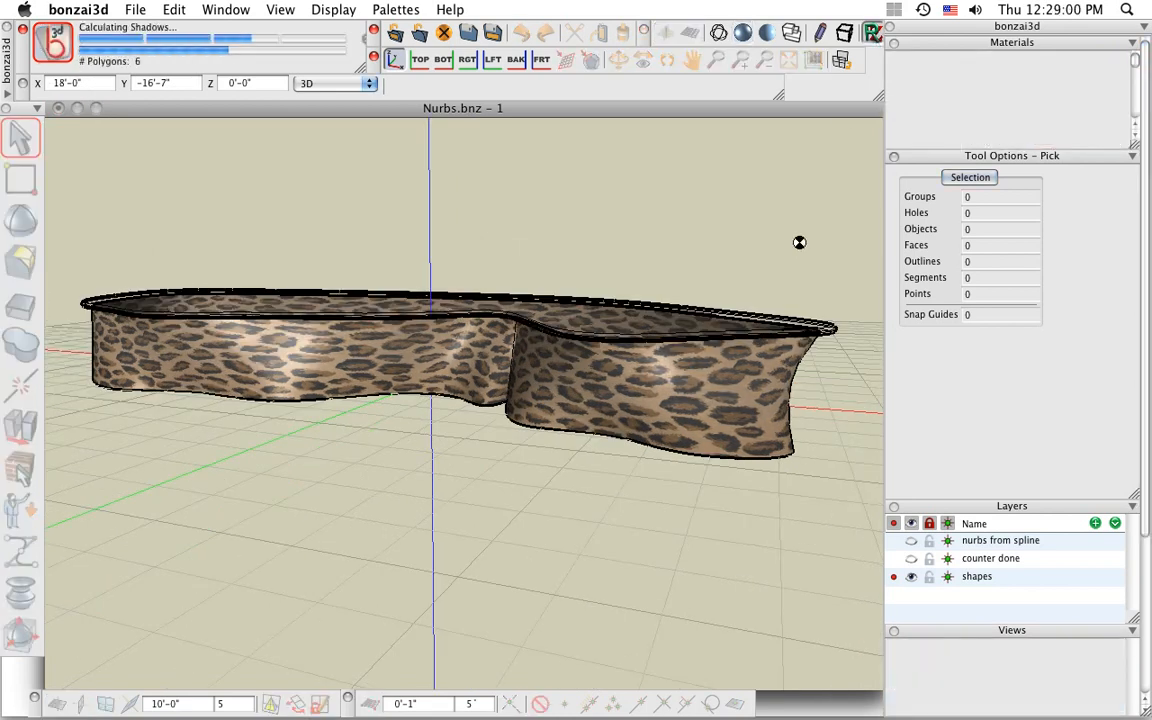
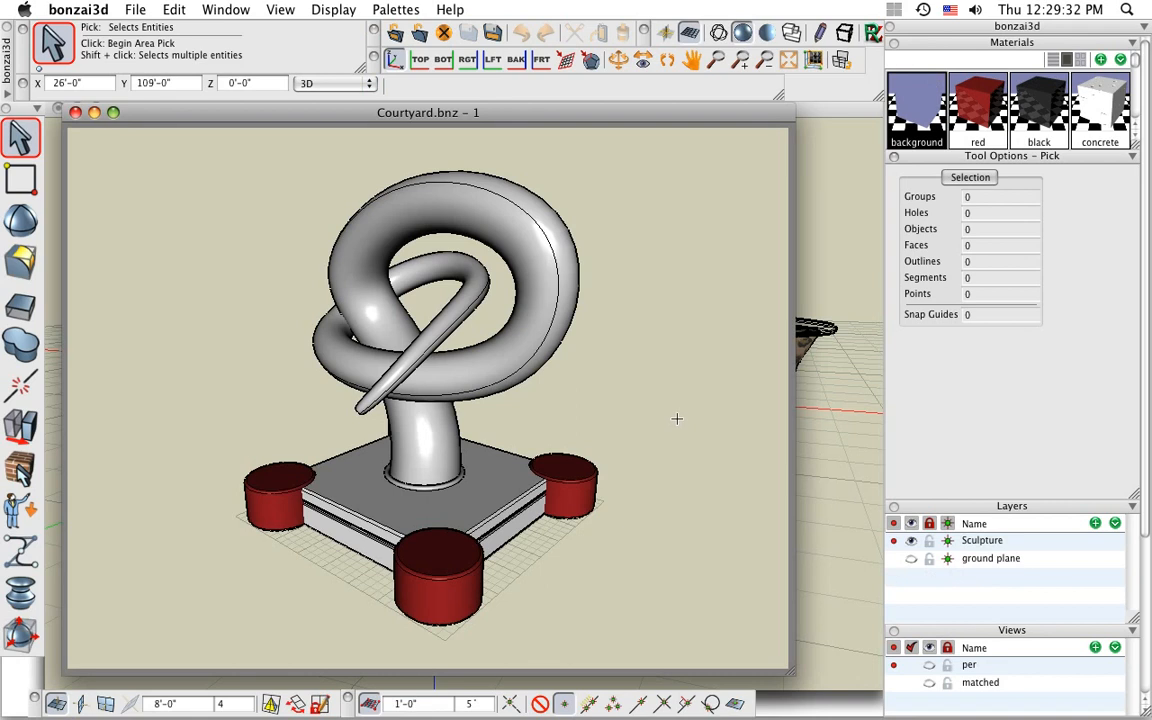
Set the shaded display background to Cubic Image in the Display Options and inspect the sculpture against it from several angles.
mouse_move(568, 551)
middle_mouse_down()
mouse_move(494, 527)
mouse_move(574, 540)
middle_mouse_up()
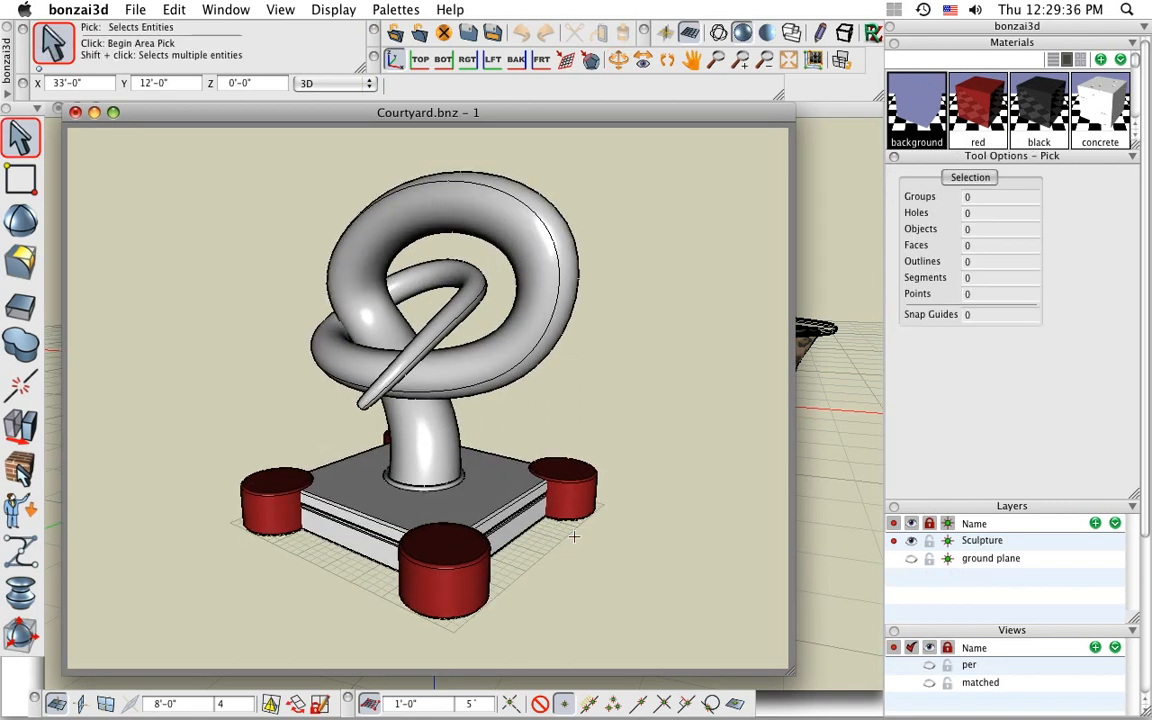
left_click(326, 11)
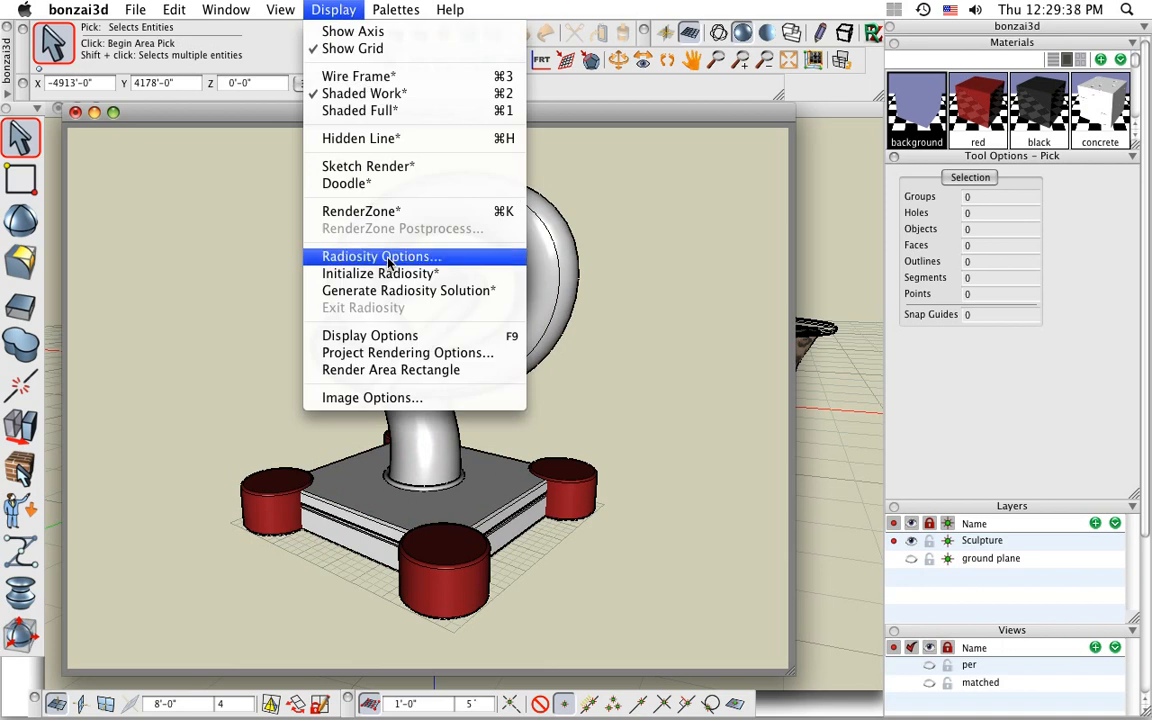
left_click(396, 337)
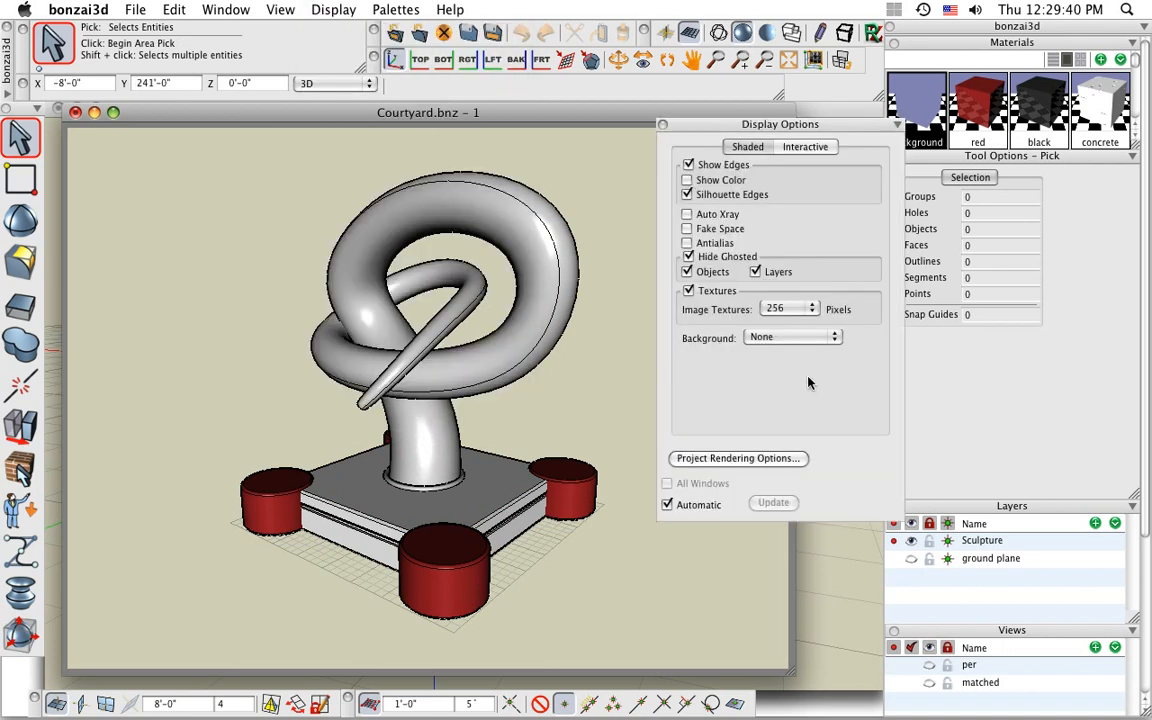
left_click(802, 340)
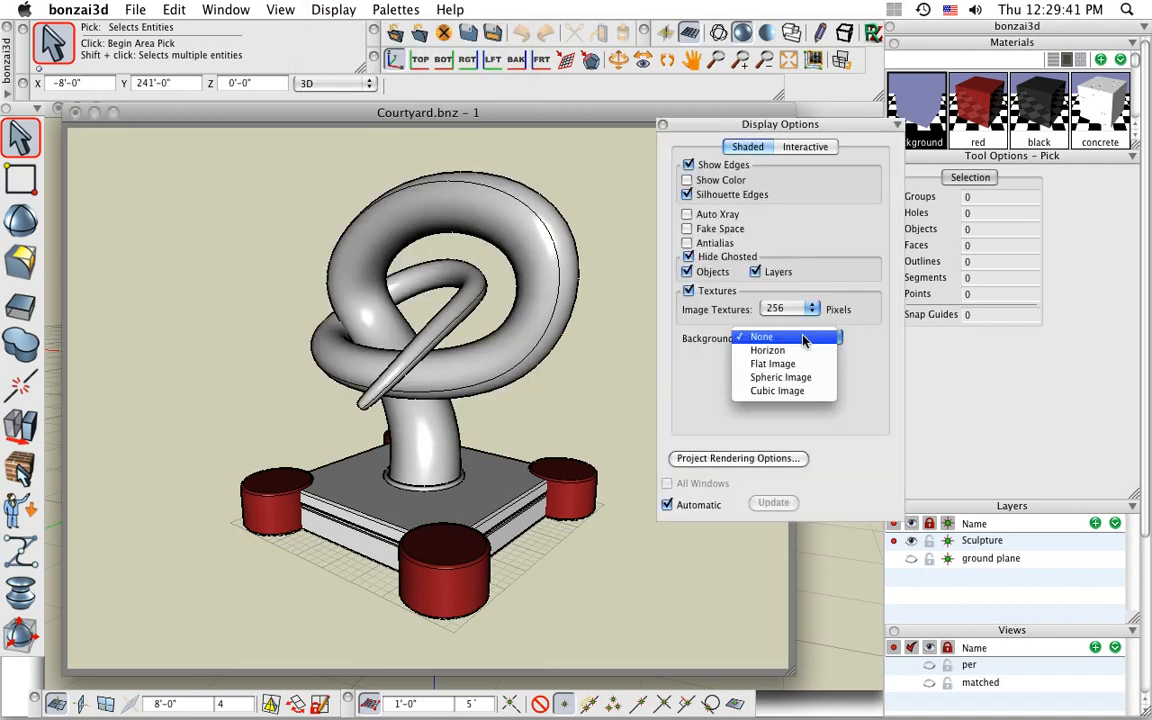
left_click(804, 391)
middle_click_drag(474, 449, 336, 410)
mouse_move(336, 410)
left_mouse_down()
mouse_move(185, 370)
mouse_move(98, 375)
mouse_move(545, 406)
mouse_move(330, 365)
mouse_move(345, 362)
mouse_move(363, 396)
mouse_move(375, 393)
mouse_move(363, 398)
mouse_move(443, 410)
mouse_move(438, 400)
left_mouse_up()
key("Escape")
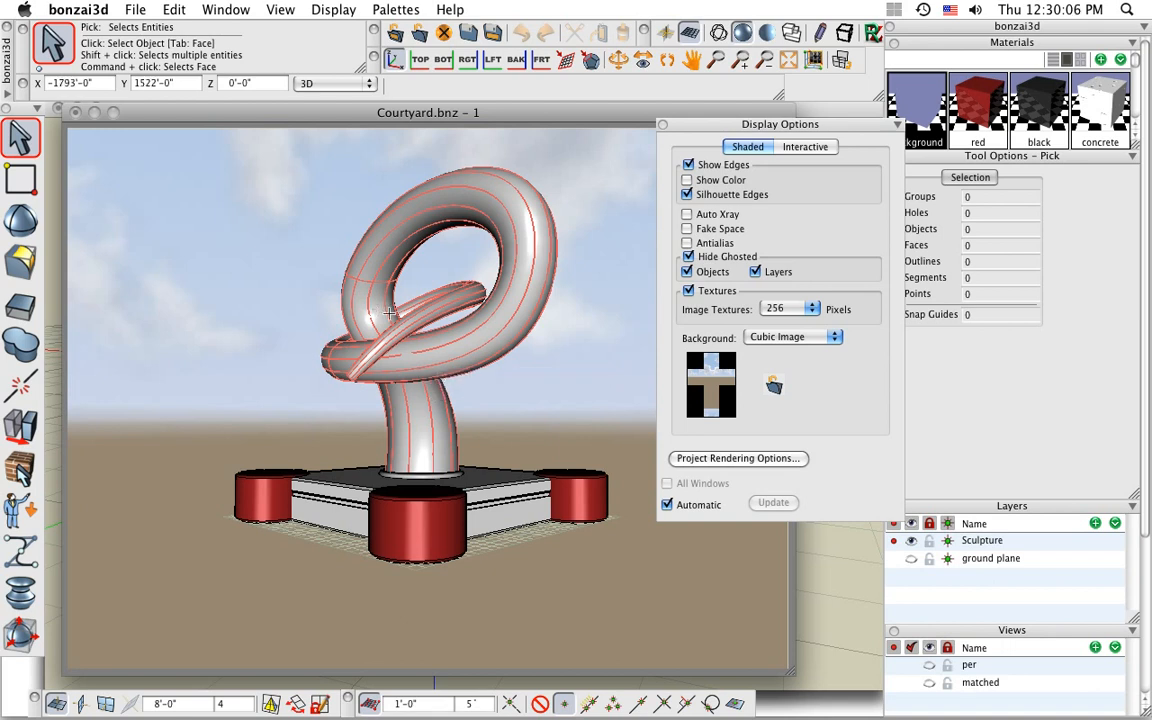
mouse_move(538, 538)
middle_mouse_down()
mouse_move(392, 541)
mouse_move(586, 586)
mouse_move(390, 468)
mouse_move(538, 522)
mouse_move(581, 560)
mouse_move(569, 559)
middle_mouse_up()
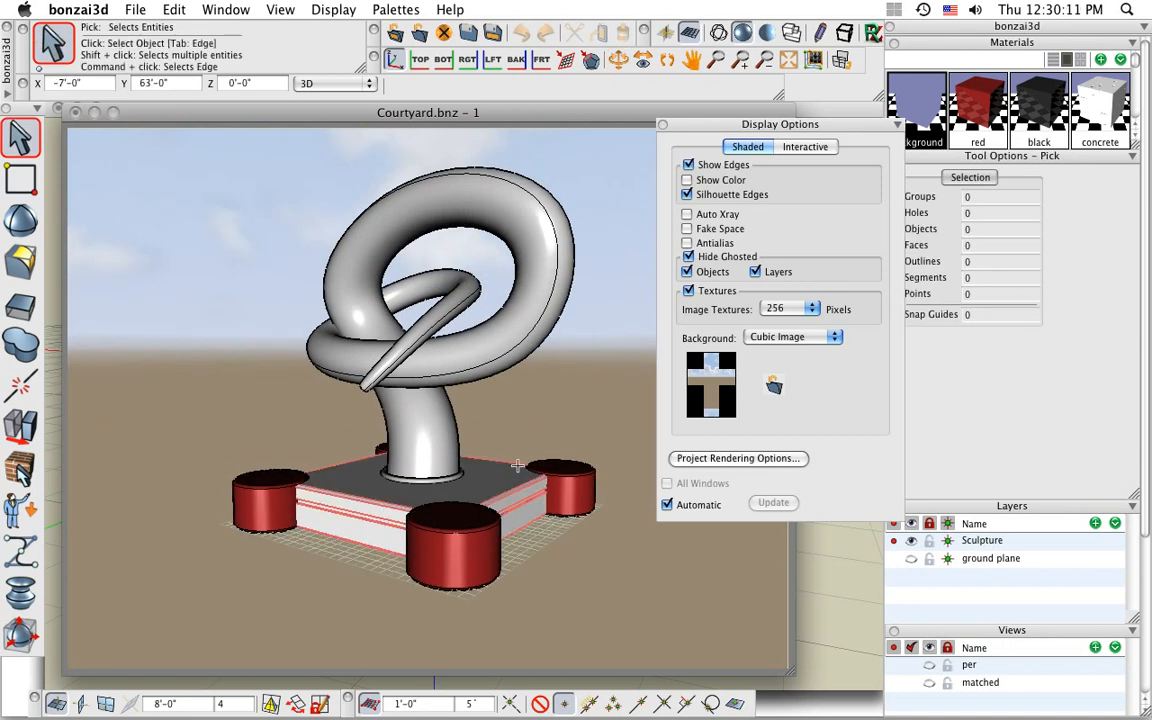
middle_click_drag(470, 425, 524, 480)
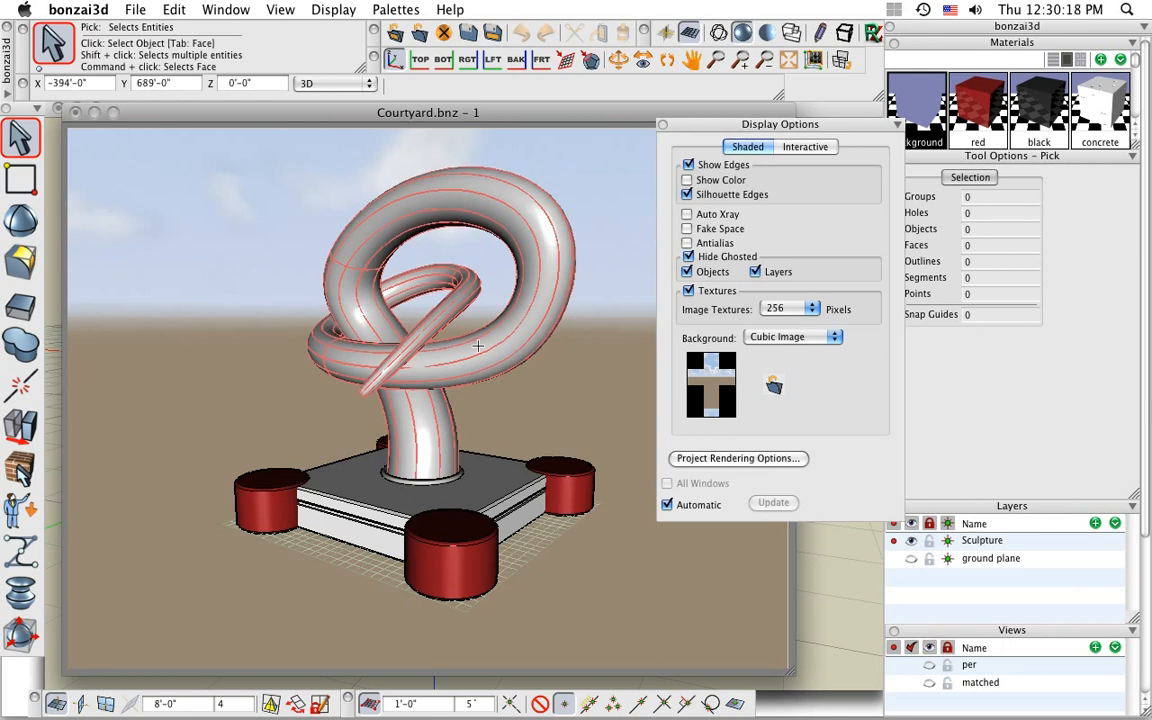
Change the shaded background to a Flat Image, load Courtyard background.jpg for it, and close the Display Options.
left_click(810, 338)
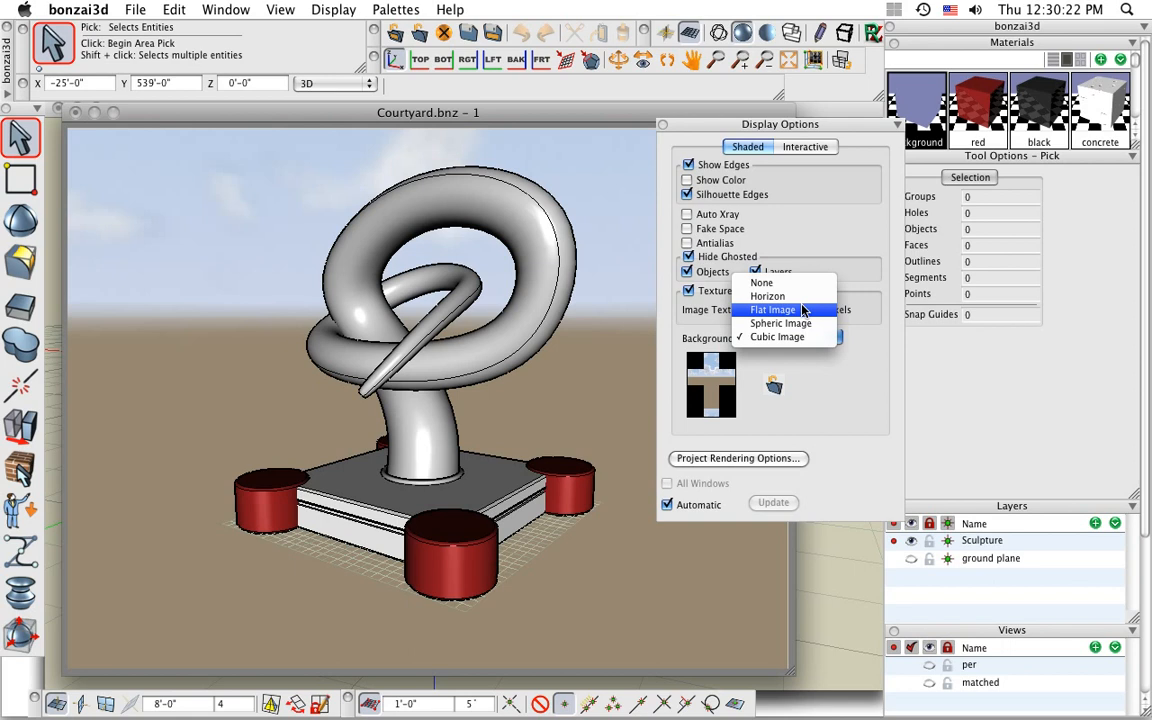
left_click(780, 310)
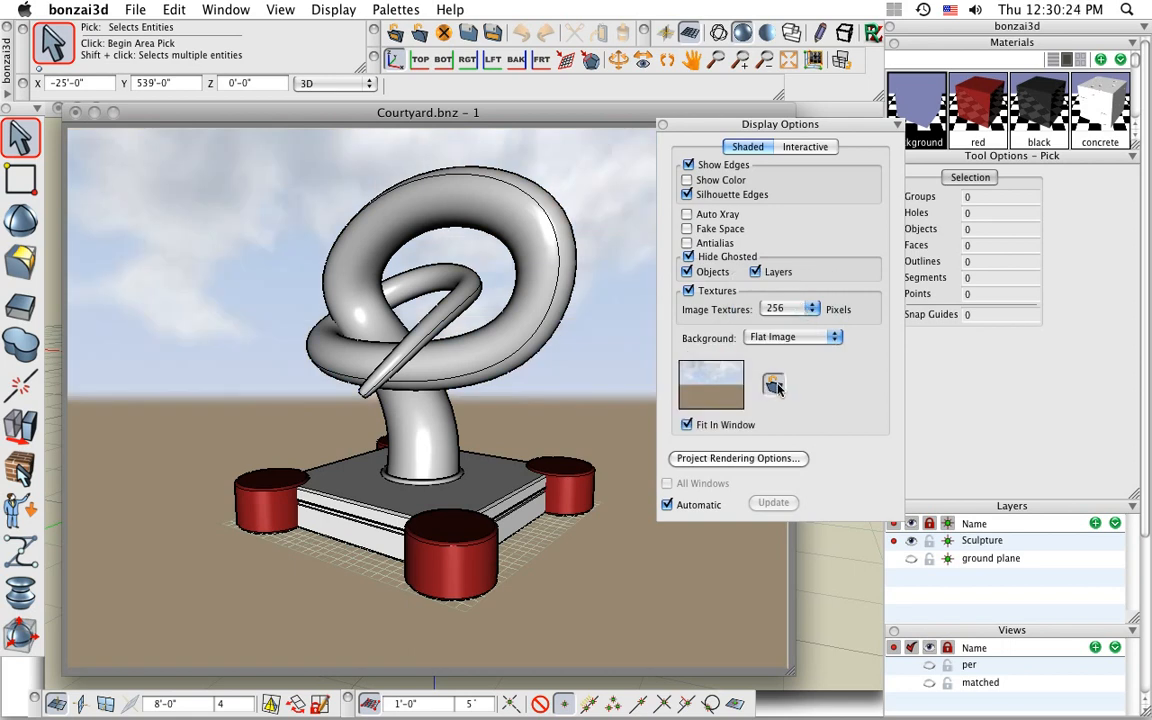
left_click(776, 387)
left_click(656, 414)
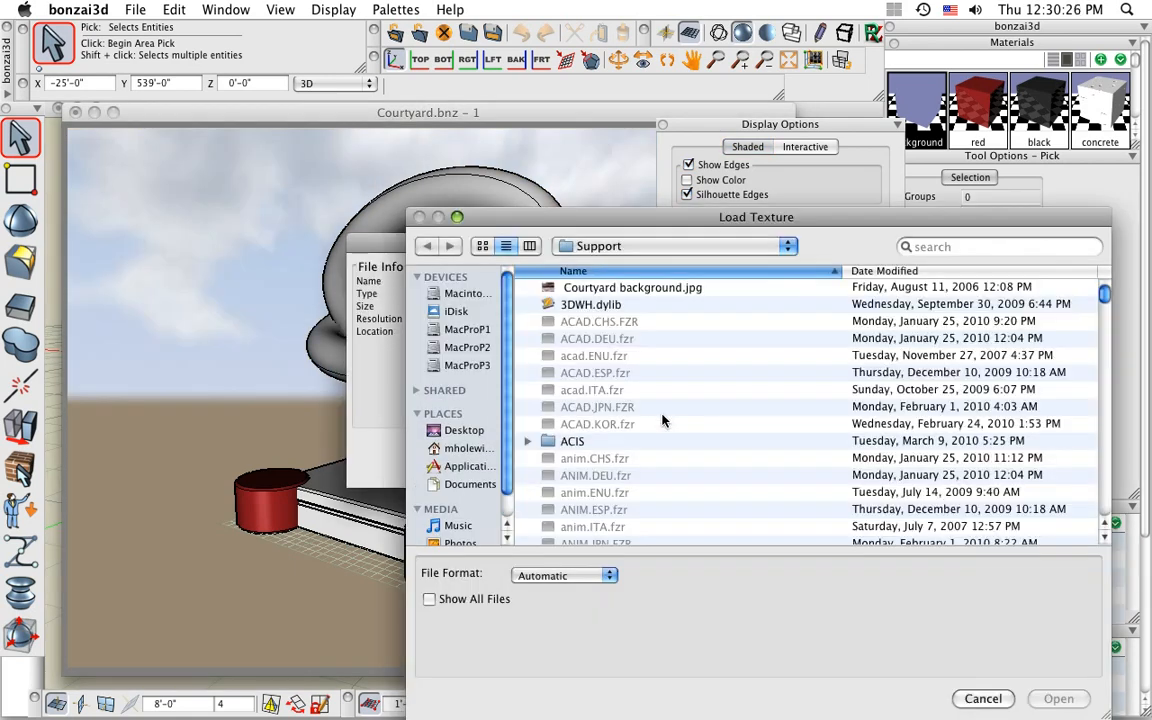
left_click(630, 288)
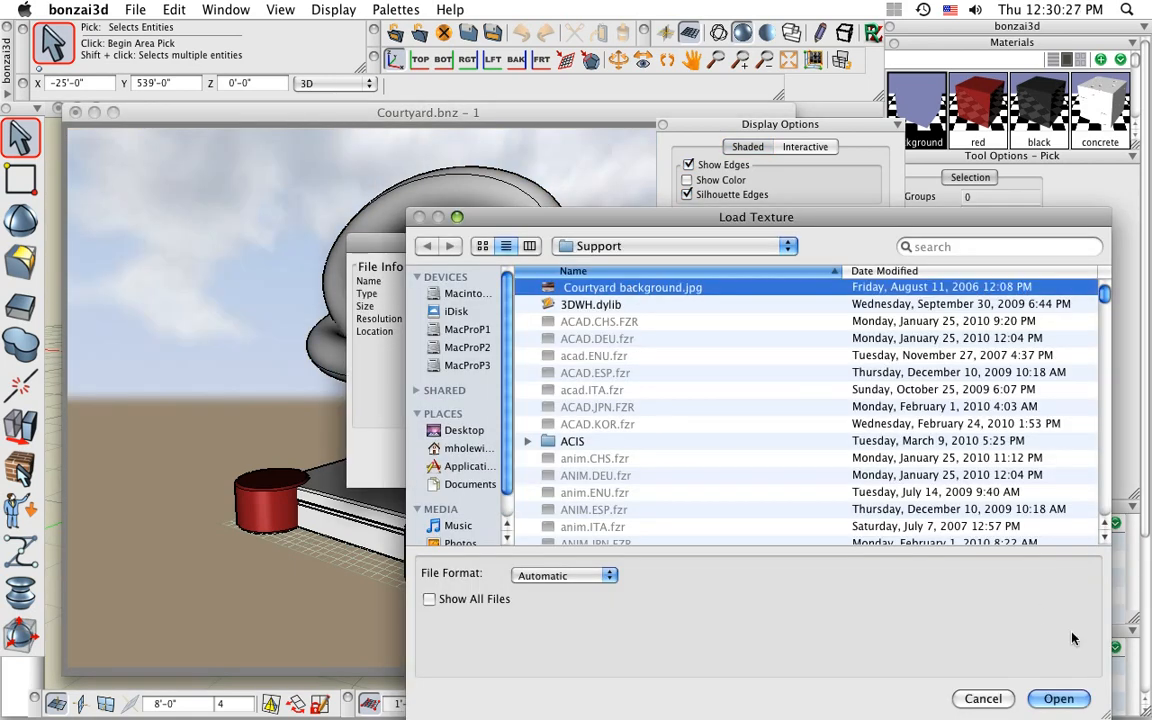
left_click(1058, 699)
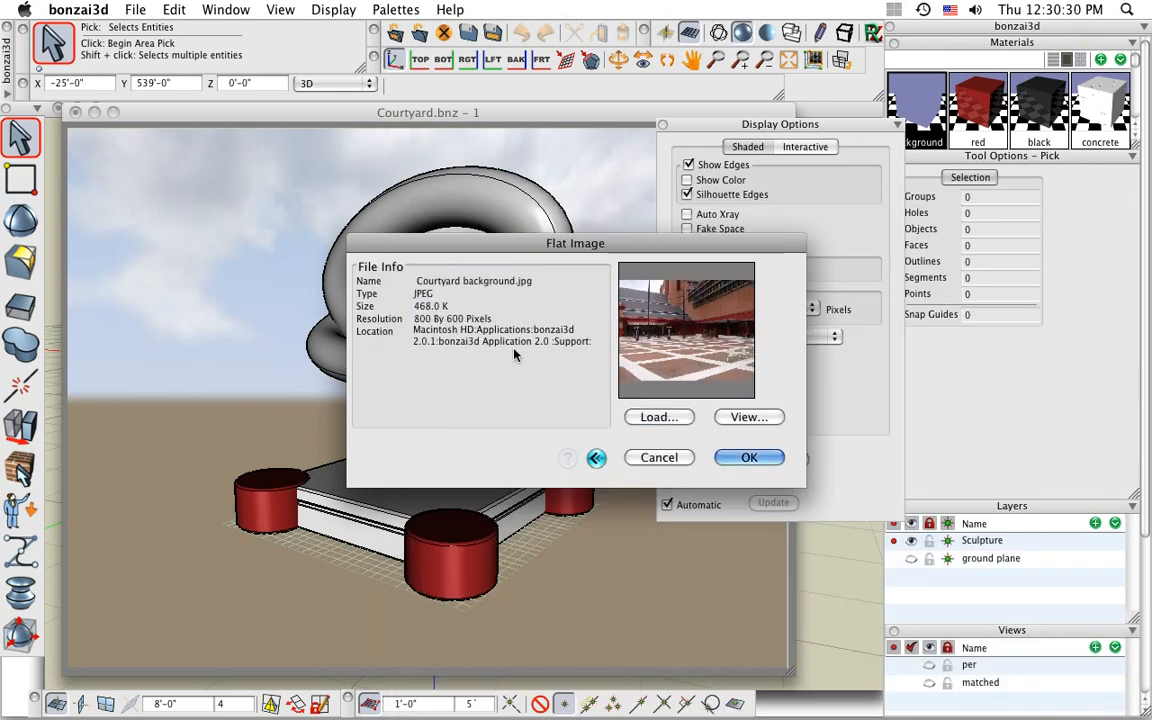
left_click(762, 456)
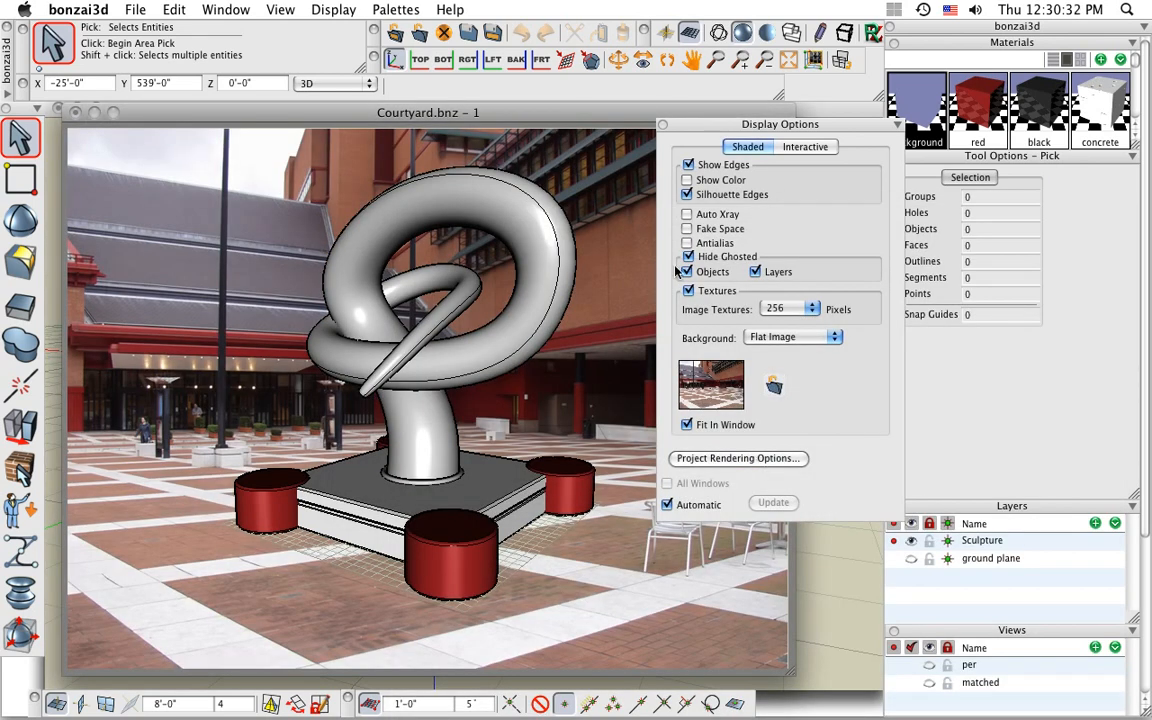
left_click(662, 125)
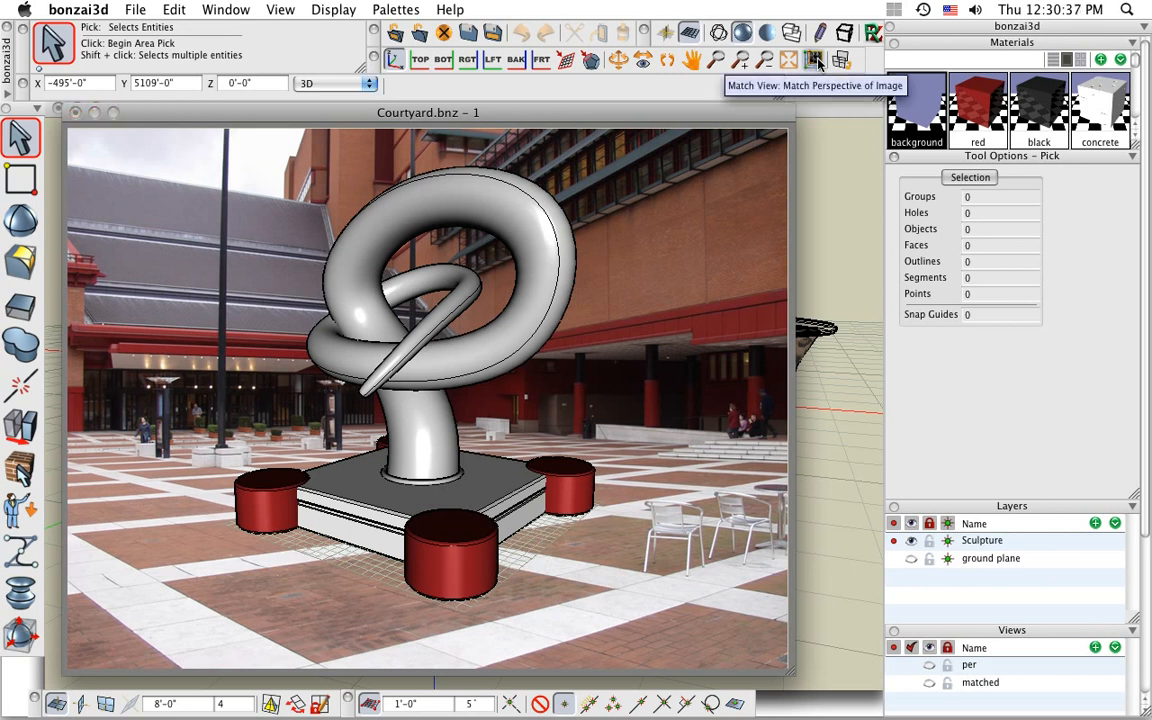
Draw a flat rectangle about 65'-0" by 64'-0" on the ground around the sculpture's base and red corner cylinders.
left_click(815, 61)
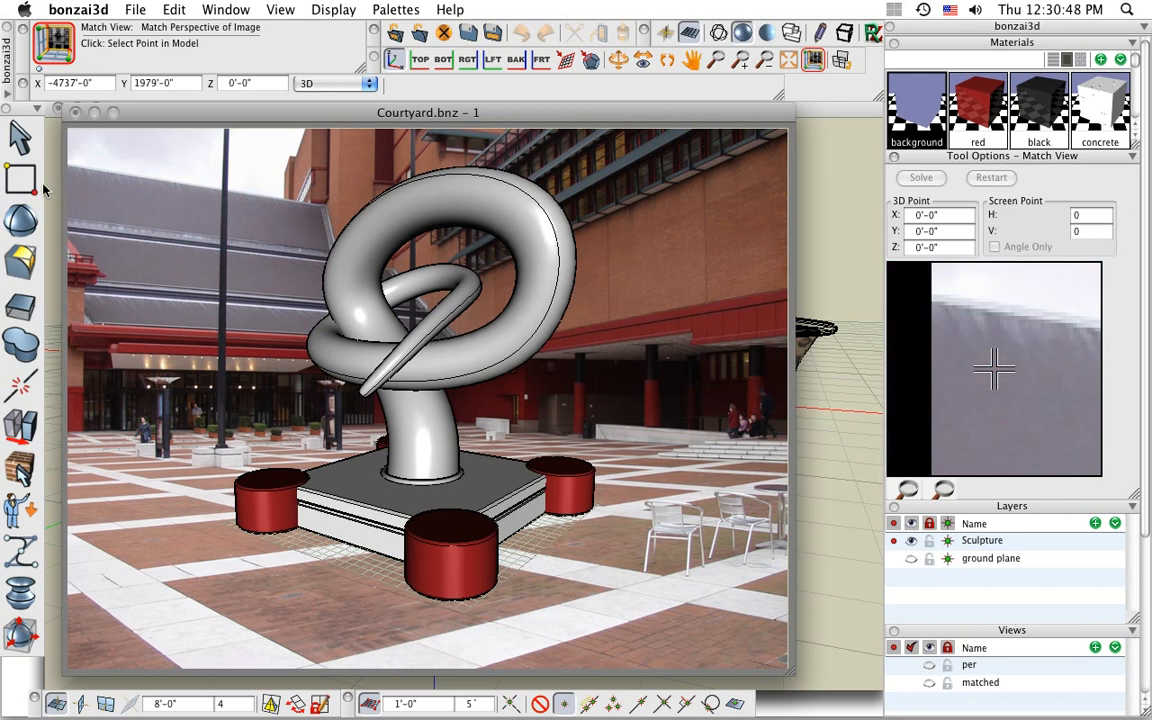
mouse_move(27, 181)
left_click(82, 152)
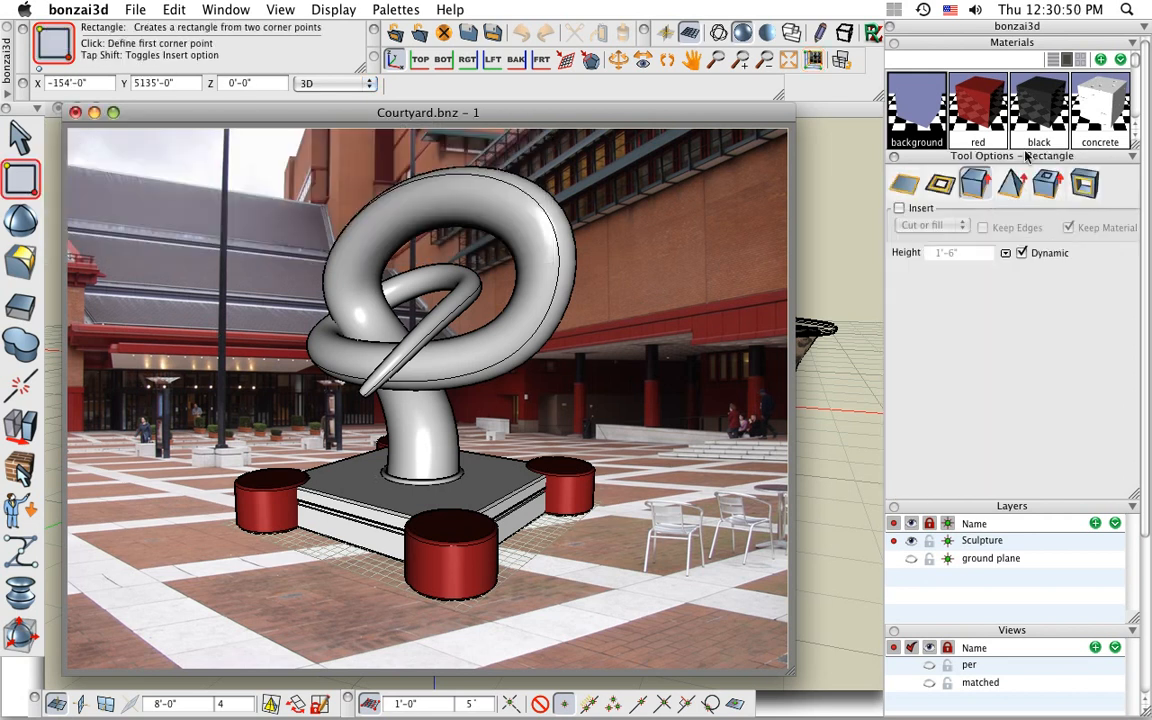
left_click(901, 185)
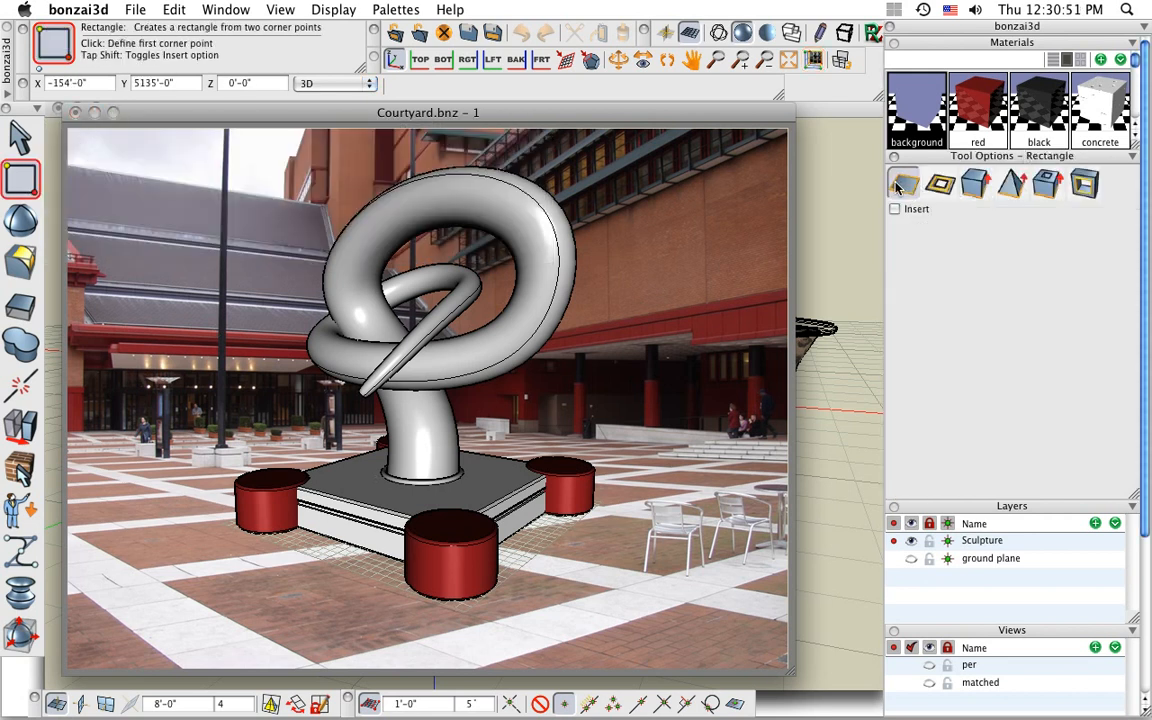
left_click(222, 523)
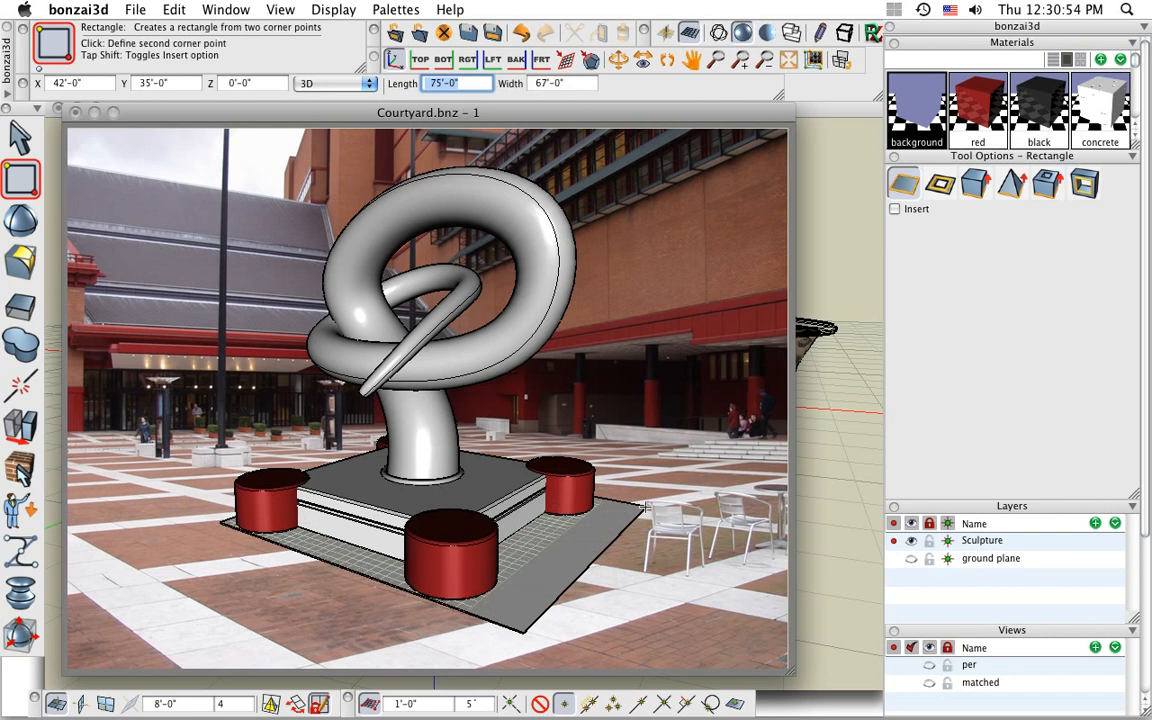
left_click(600, 503)
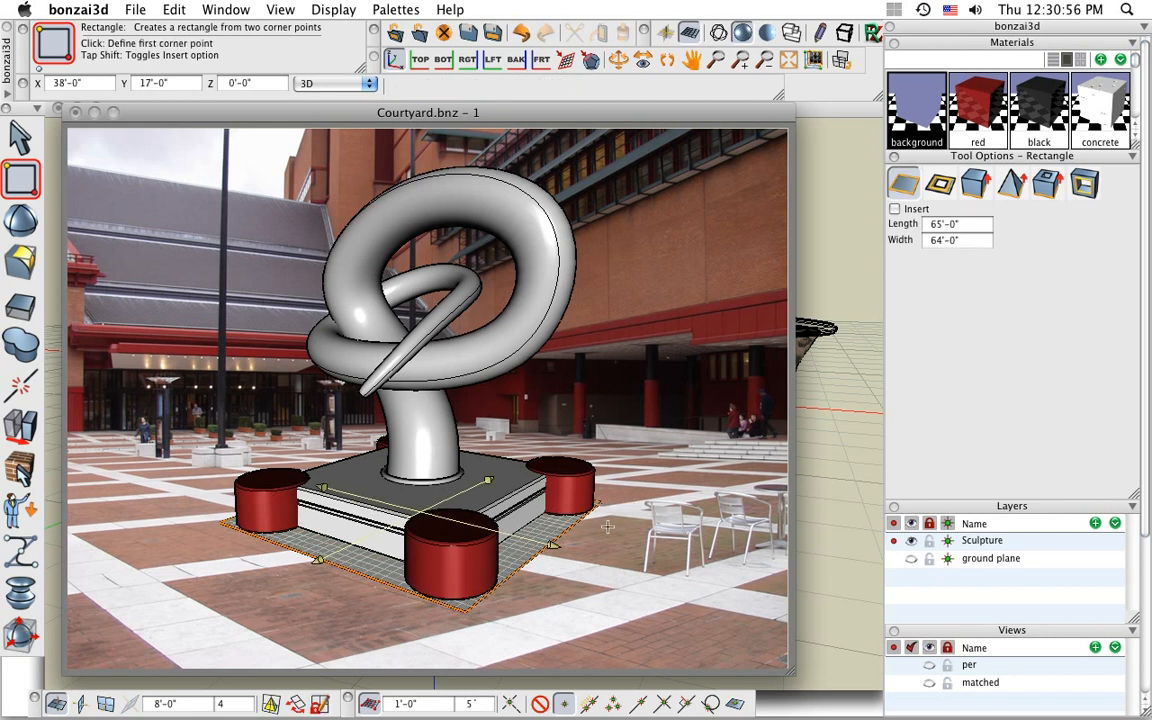
left_click(20, 135)
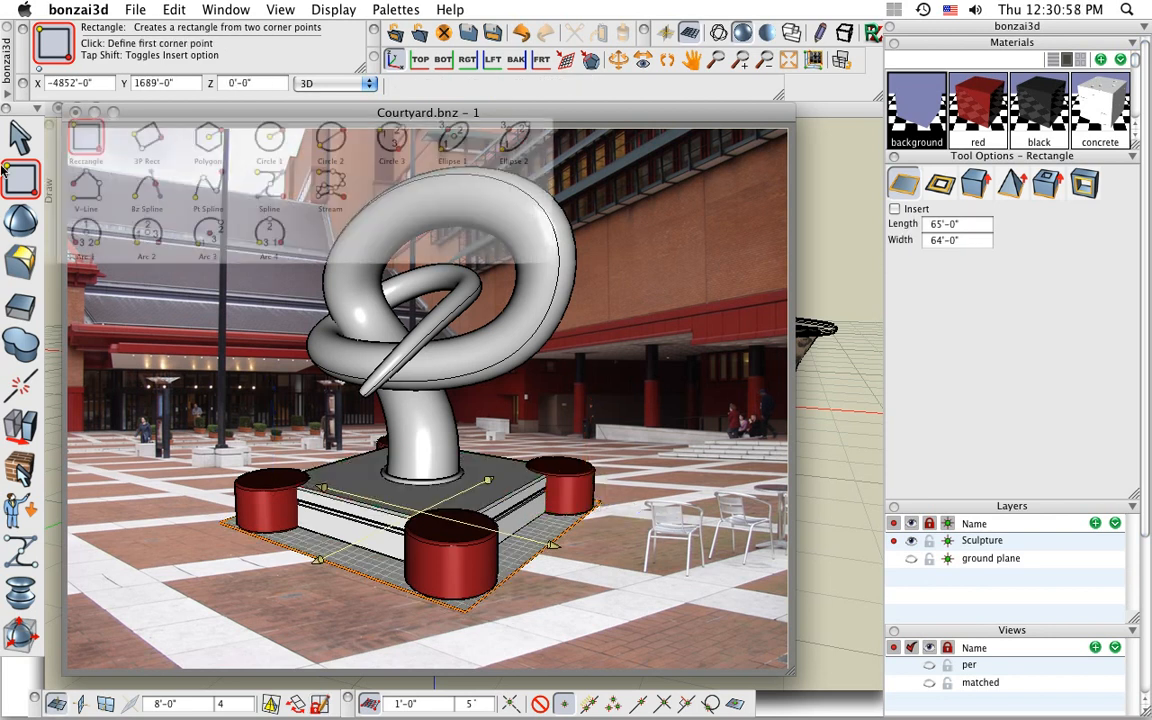
With Match View, match the ground rectangle's left and front corners to the same corners of the large foreground brick square in the photo.
left_click(813, 59)
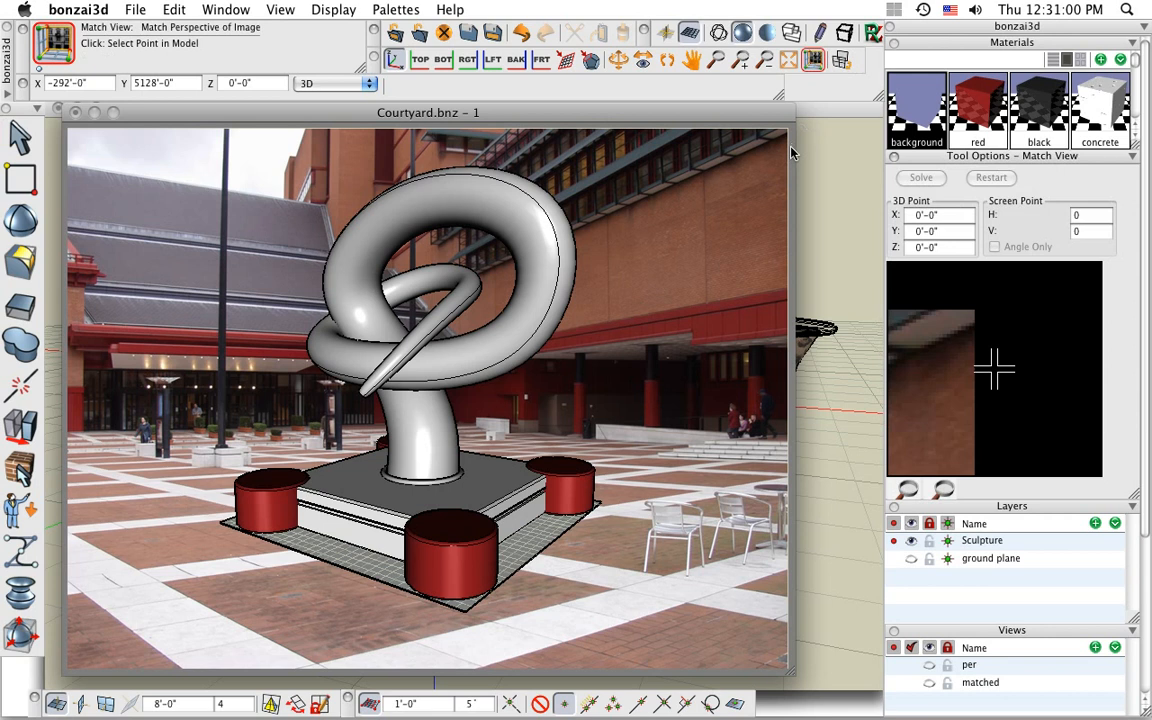
left_click(219, 521)
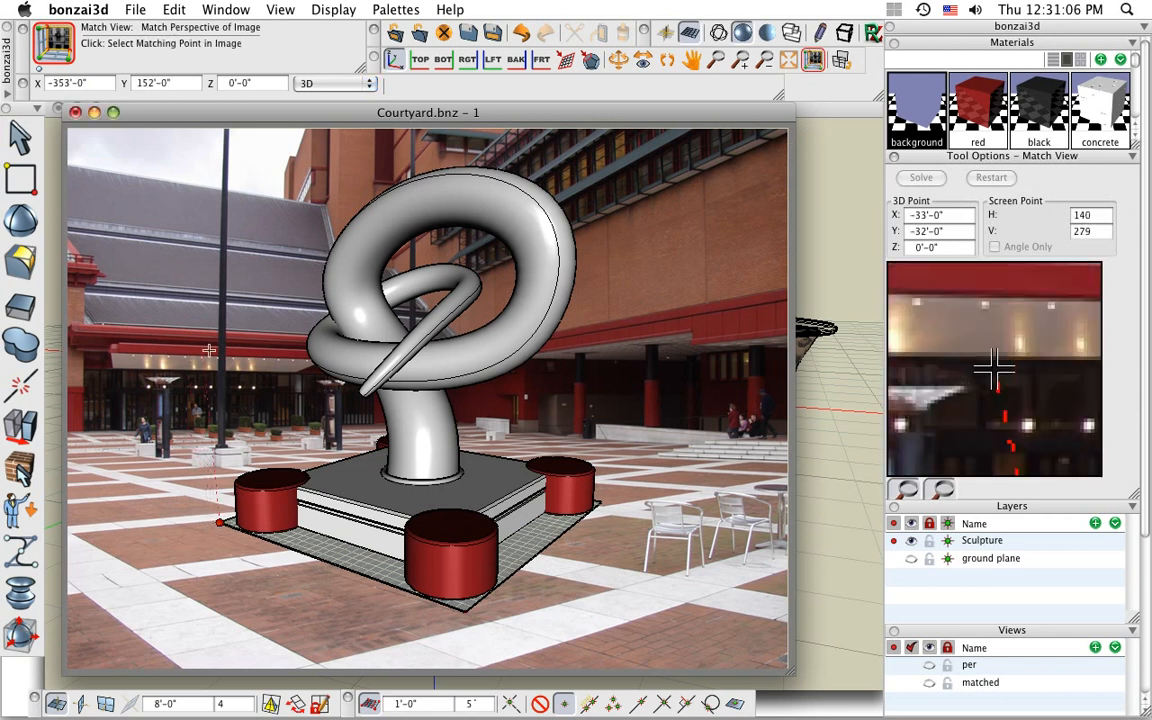
left_click(162, 582)
middle_click_drag(385, 643, 333, 539)
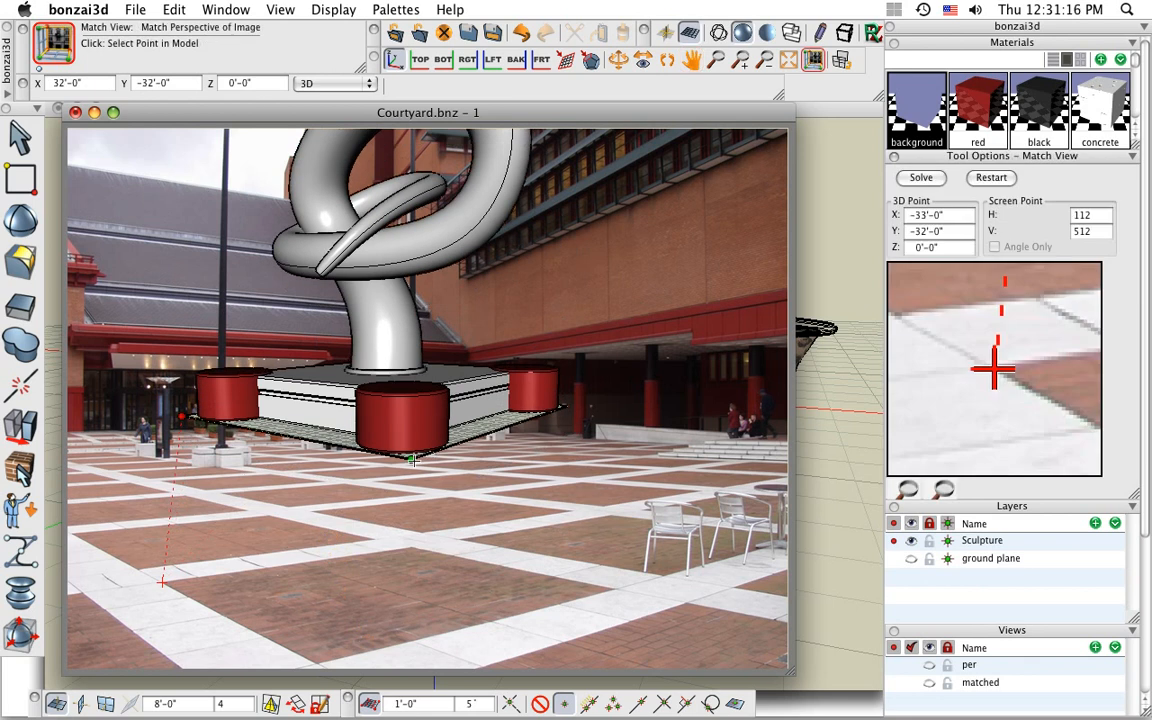
left_click(412, 460)
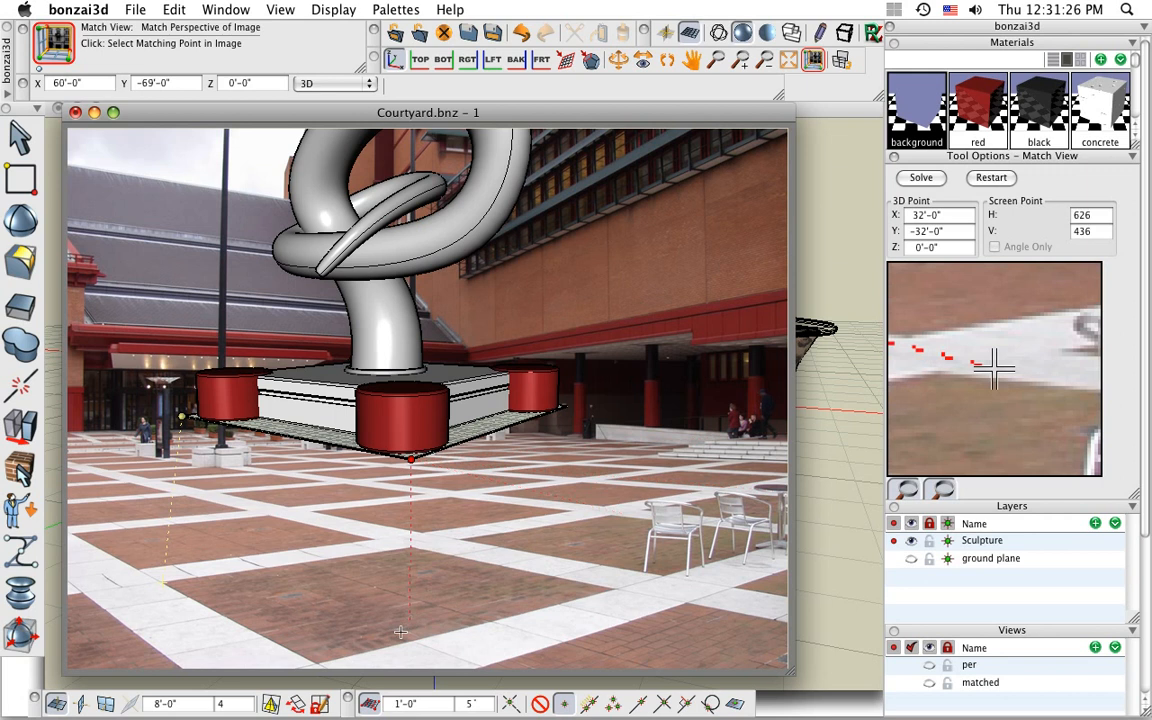
left_click(316, 662)
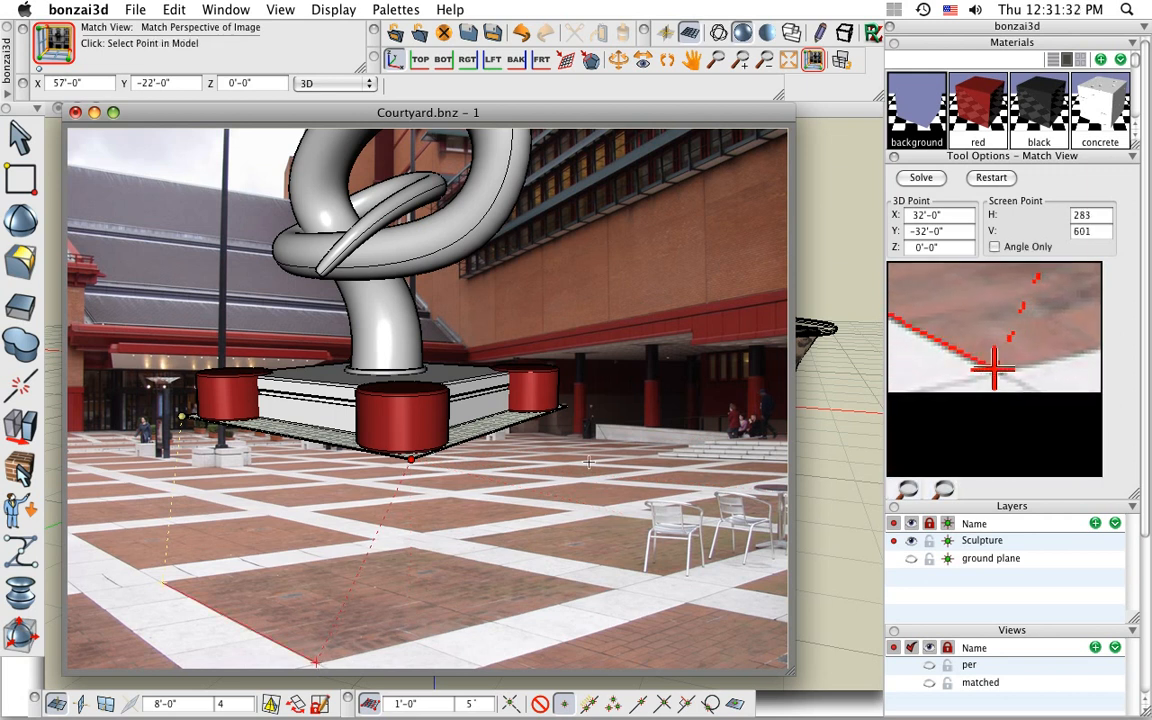
Match the ground rectangle's right corner to the brick square's right corner and solve the view match.
left_click(567, 409)
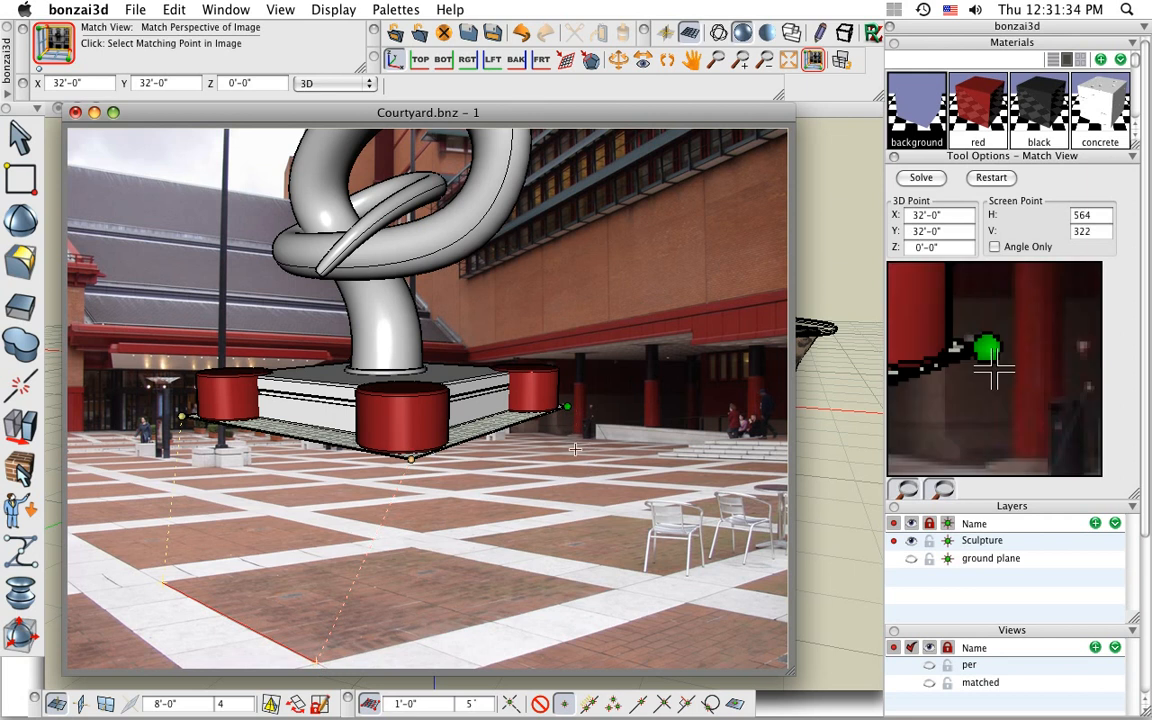
left_click(614, 590)
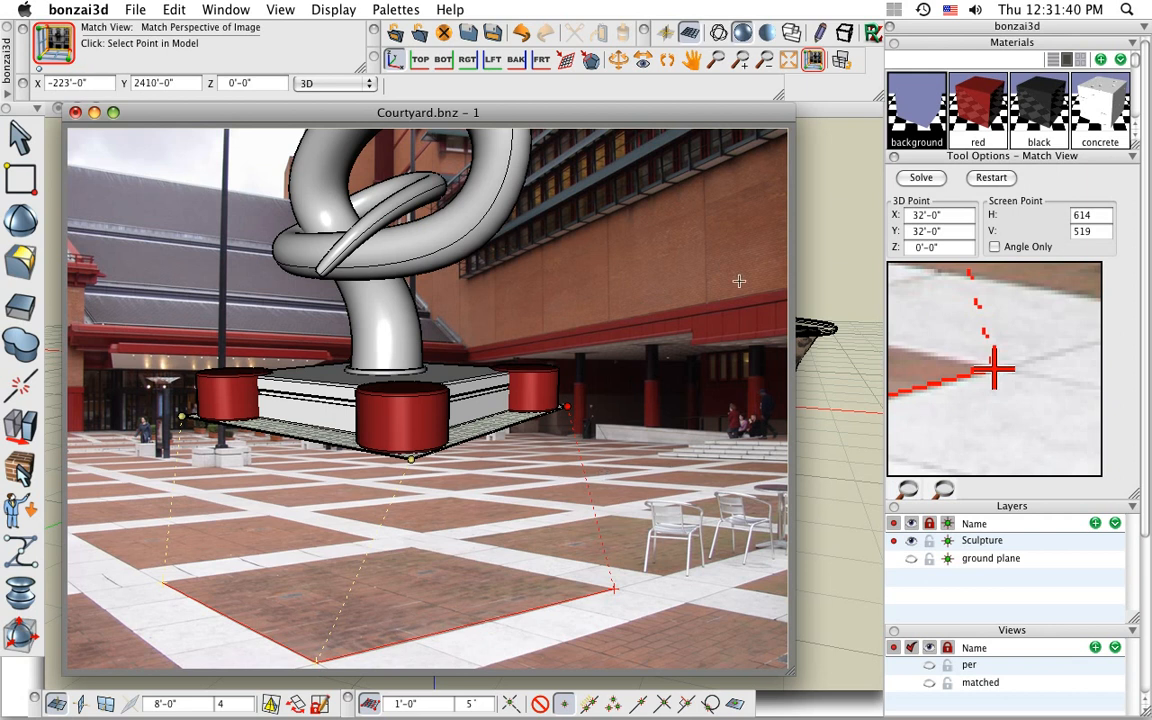
left_click(921, 178)
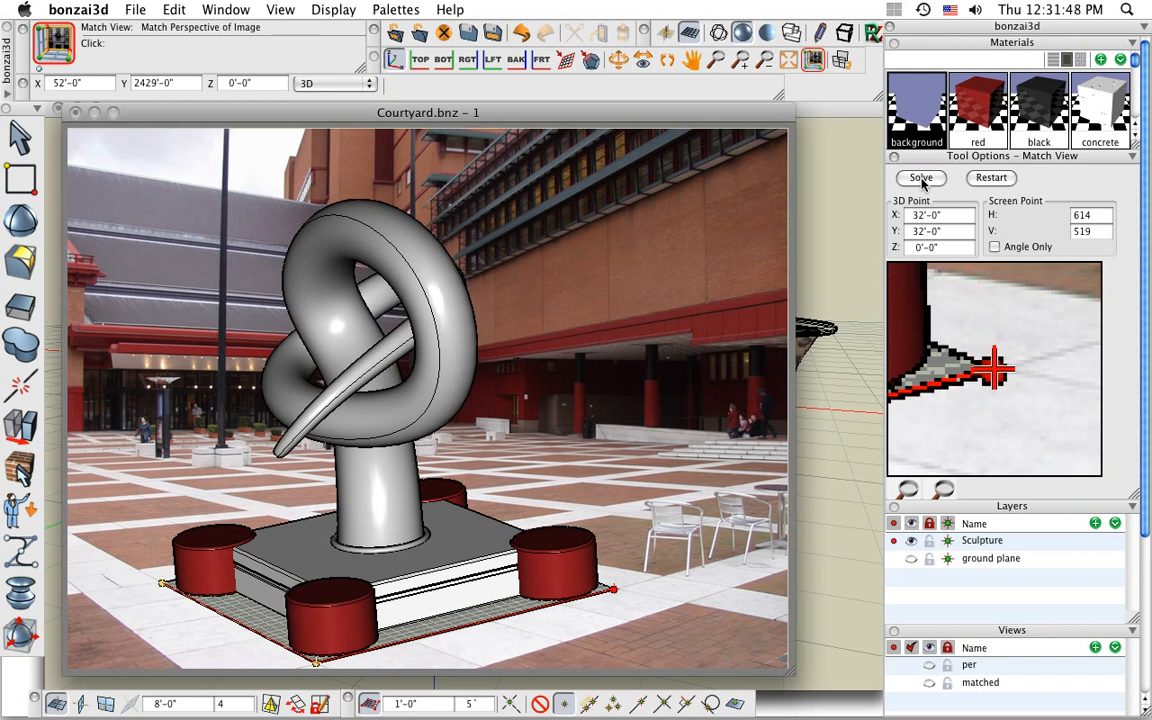
Match the rectangle's remaining back corner to the far corner of the brick square in the photo.
middle_click_drag(583, 488, 587, 408)
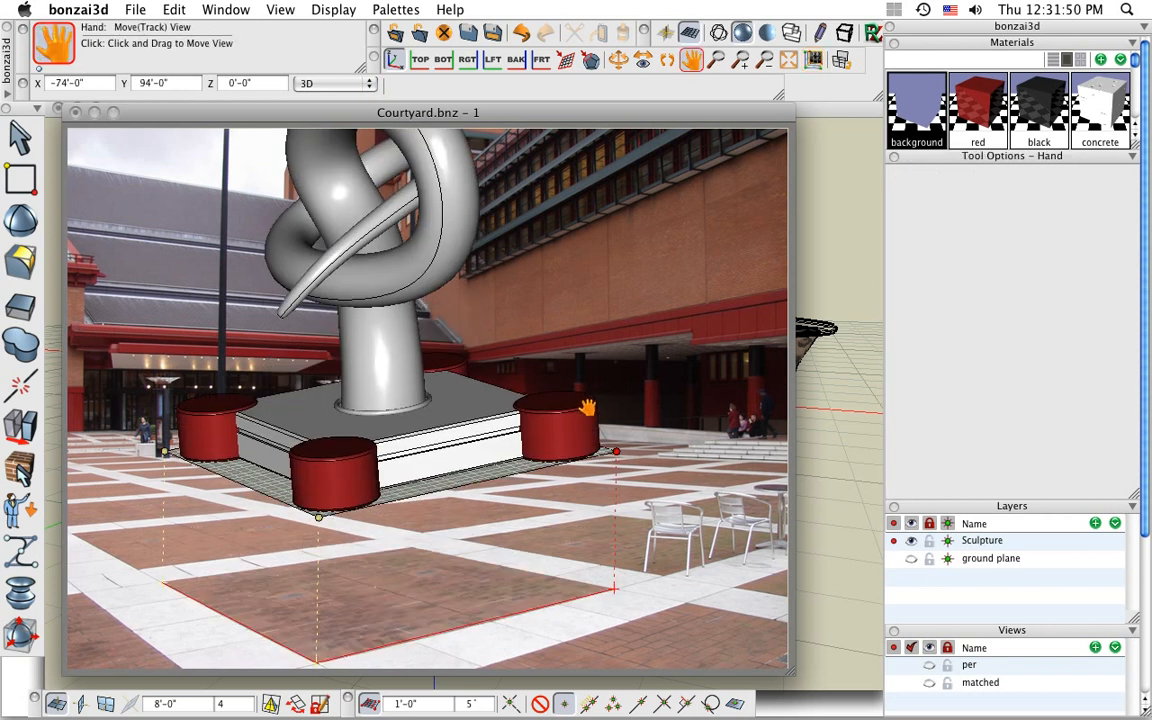
middle_click_drag(572, 530, 555, 462, "shift")
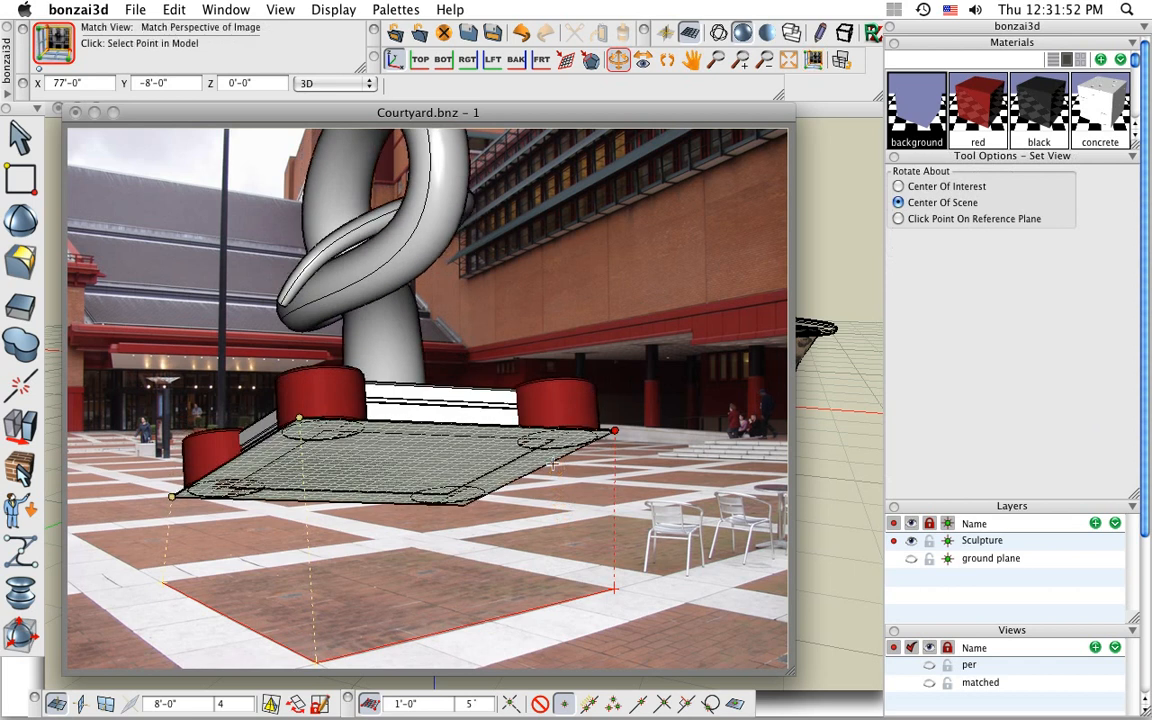
left_click(464, 505)
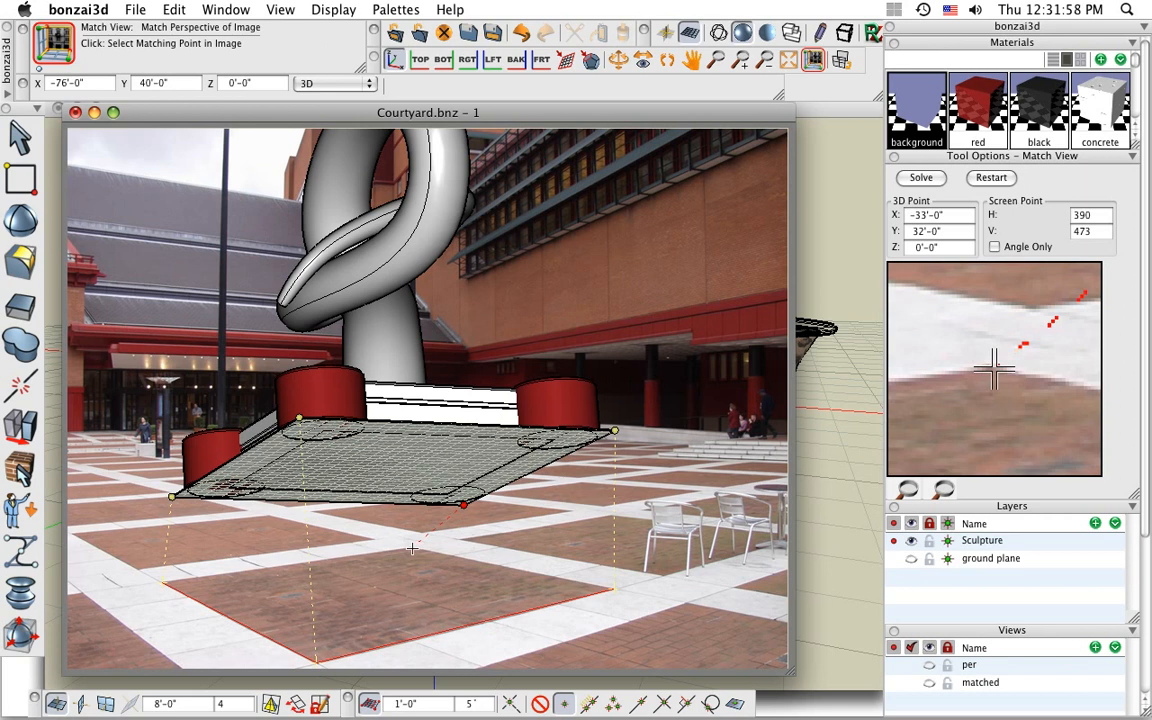
left_click(412, 549)
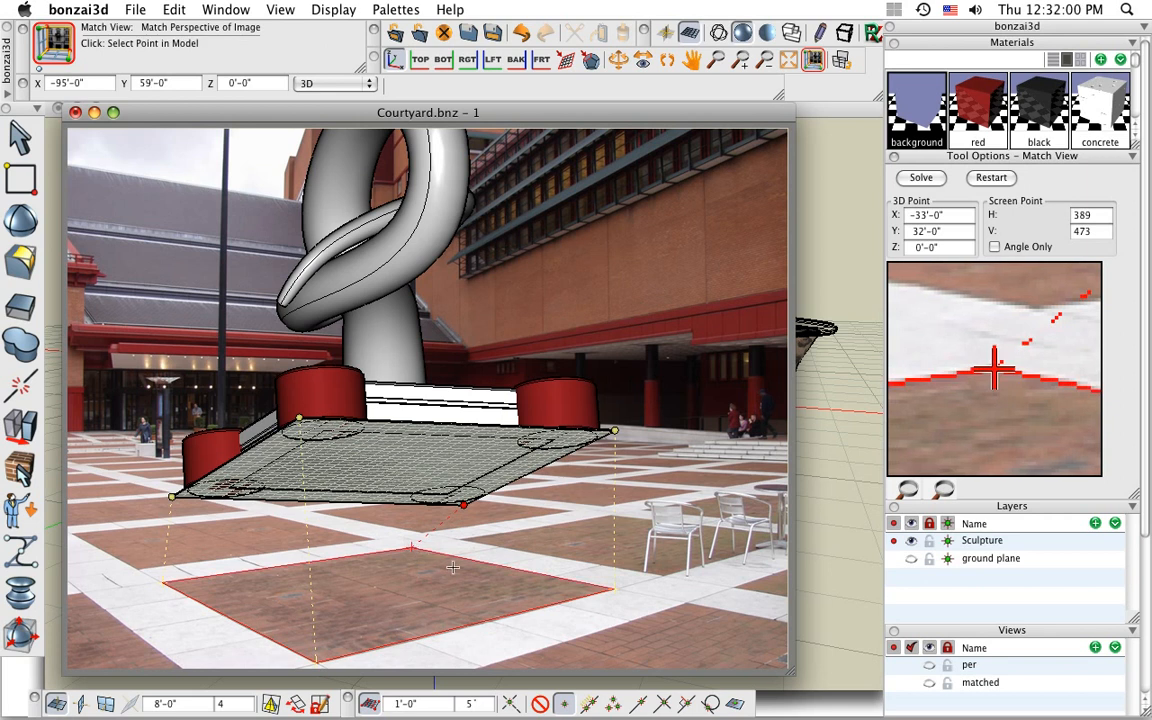
Refine the match of the ground rectangle's right corner at 32'-0", 32'-0" to the brick square's right corner and solve the view again.
middle_click_drag(566, 453, 563, 432)
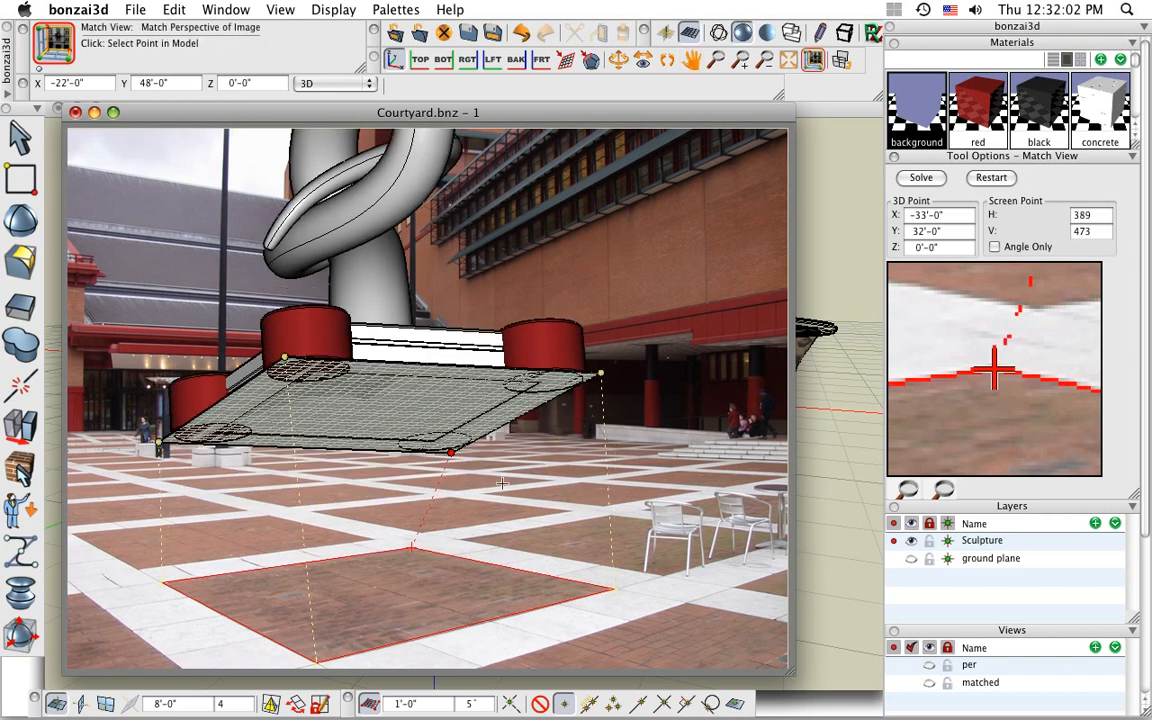
mouse_move(503, 487)
middle_mouse_down()
mouse_move(529, 532)
mouse_move(517, 561)
middle_mouse_up()
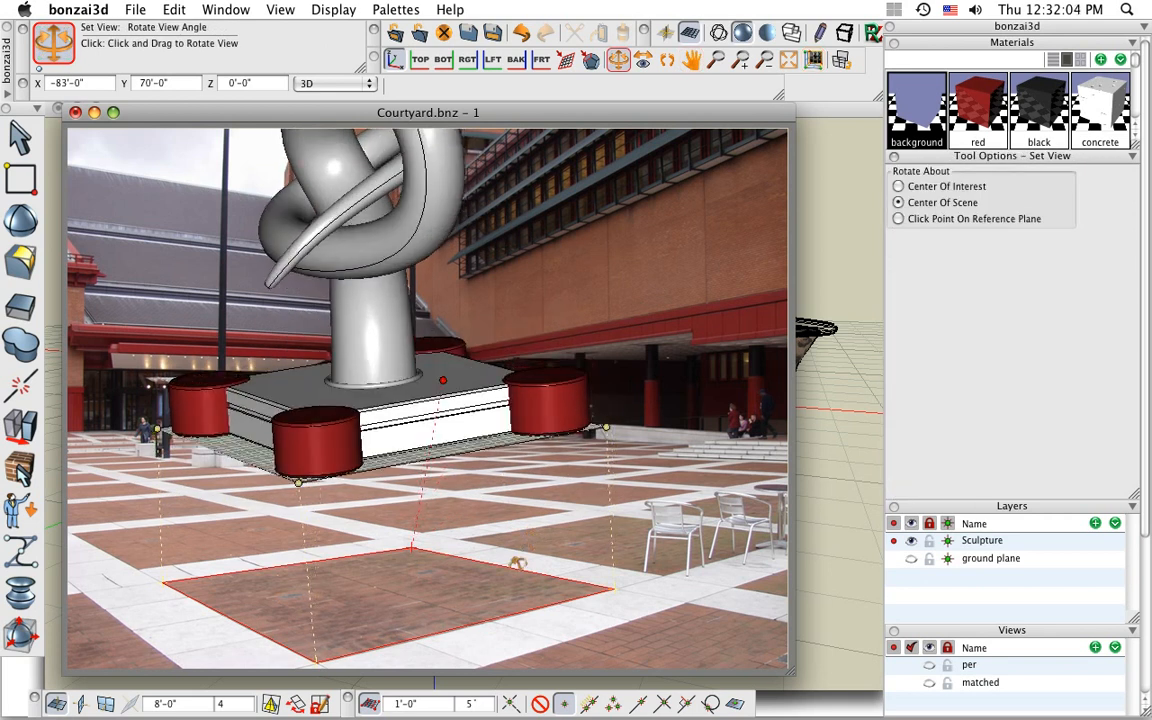
left_click(606, 428)
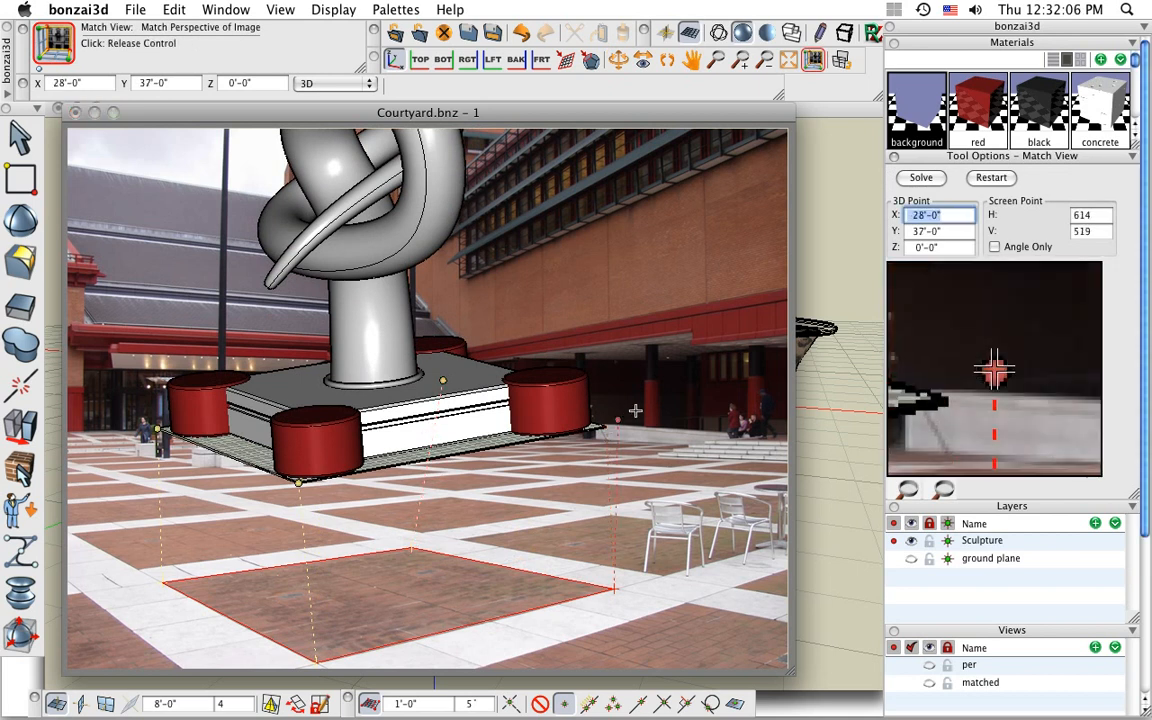
left_click(607, 428)
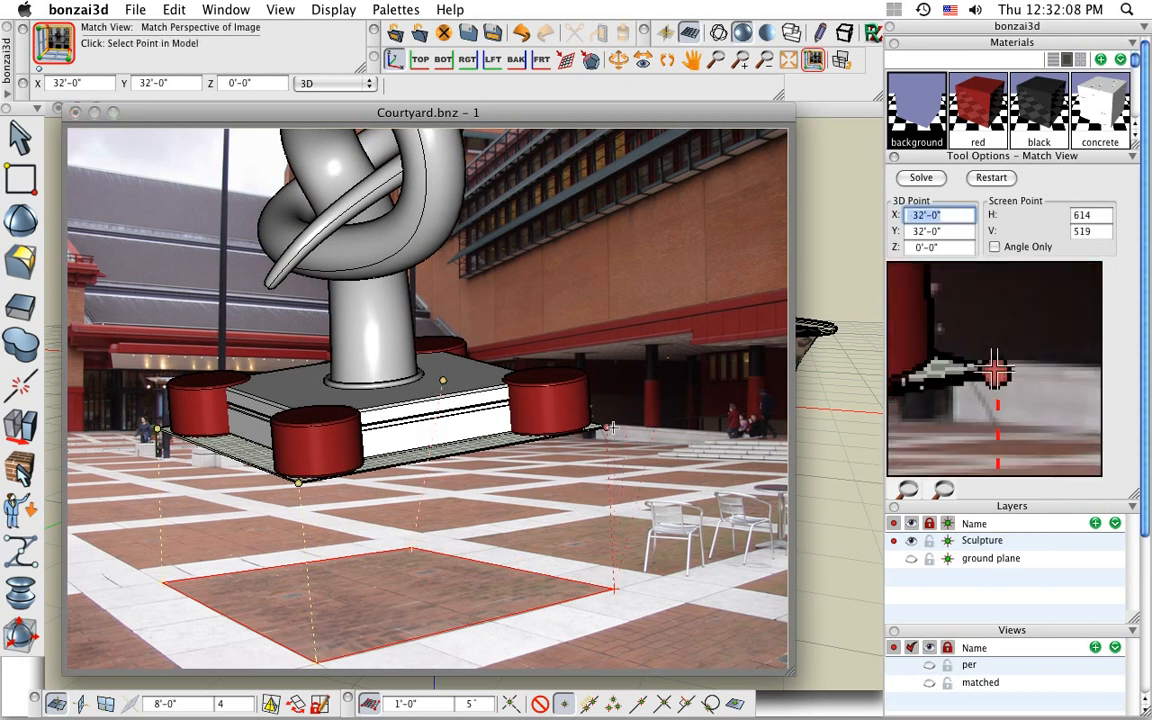
left_click(613, 590)
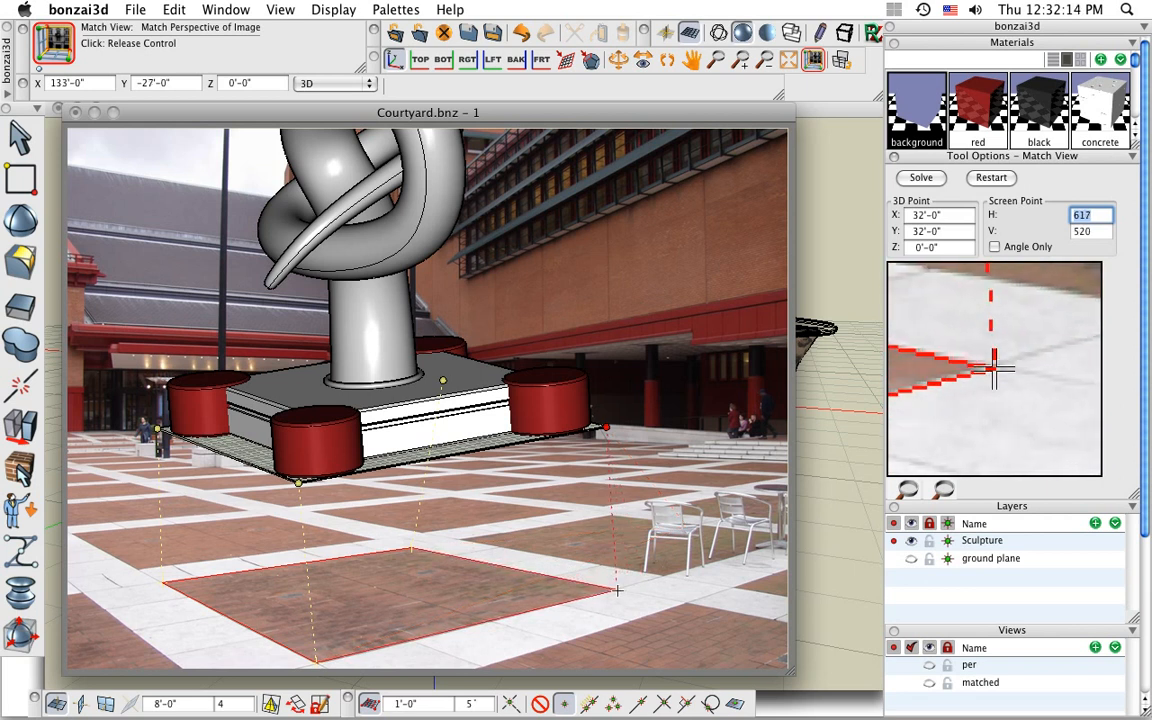
left_click(616, 590)
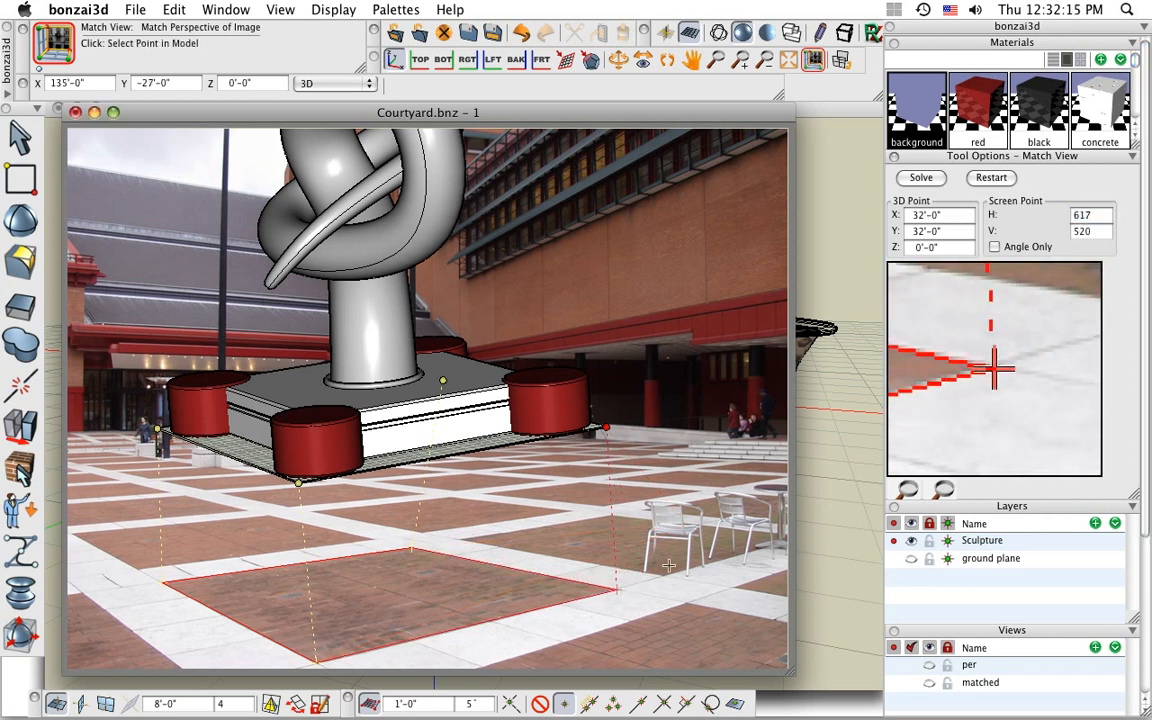
left_click(922, 178)
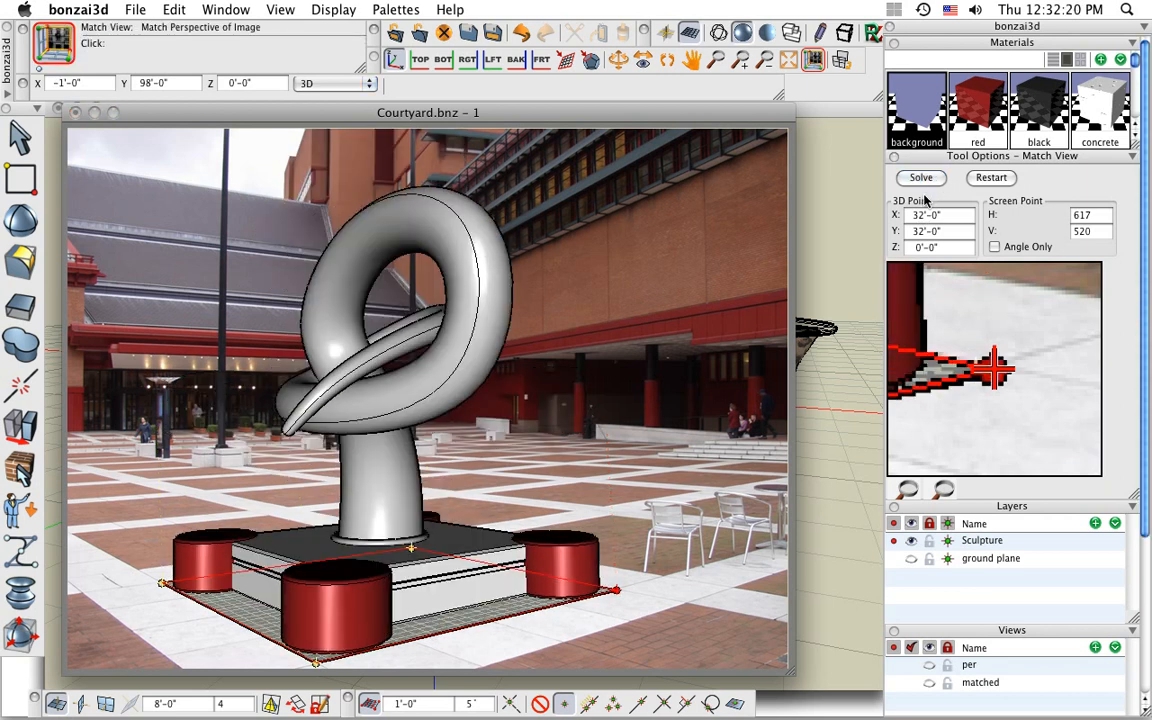
Delete the flat ground rectangle used for matching beneath the sculpture's base.
left_click(20, 135)
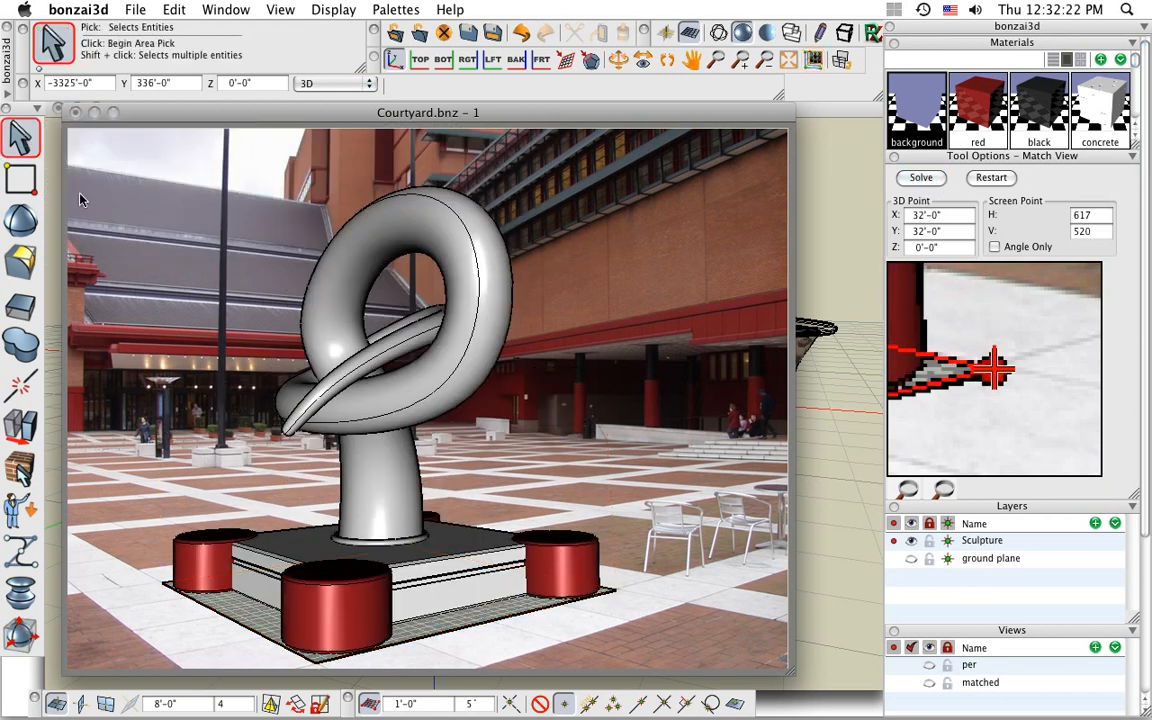
mouse_move(20, 470)
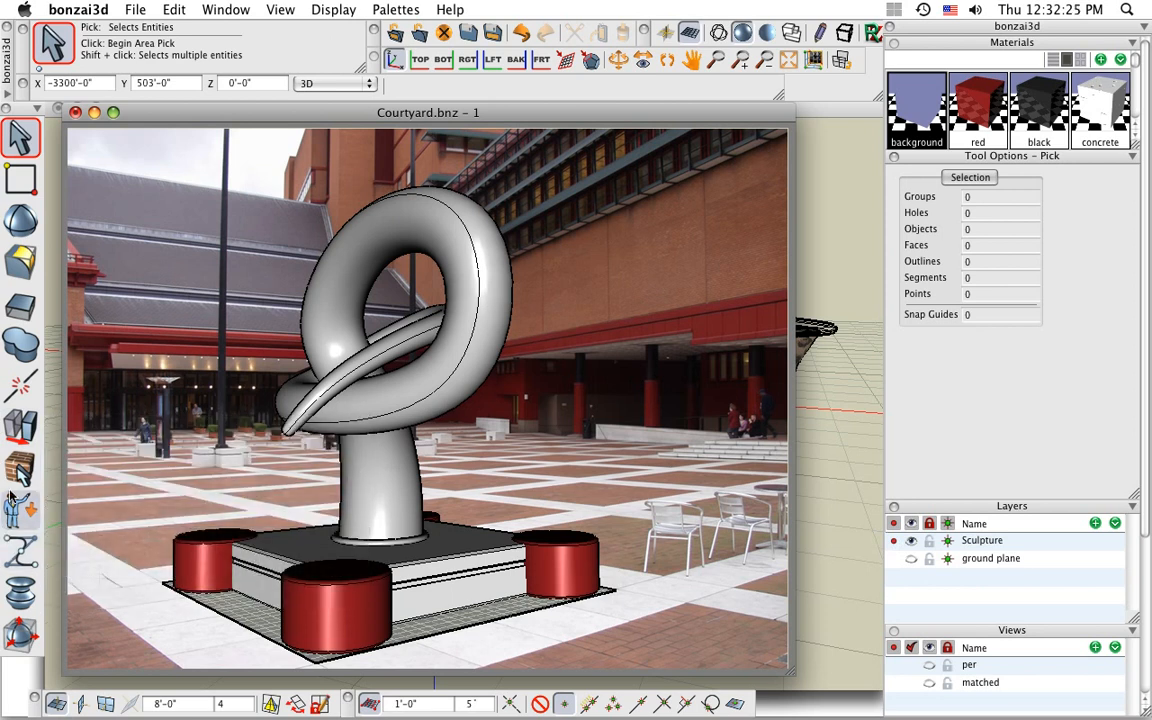
mouse_move(12, 498)
left_click(77, 358)
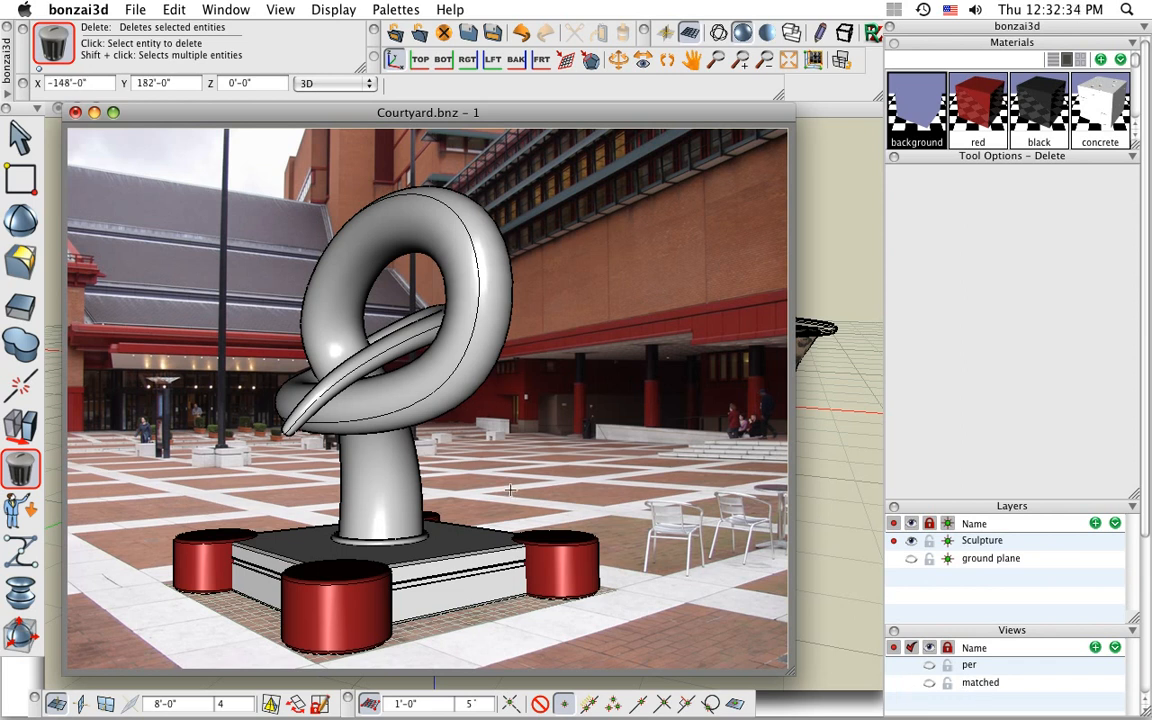
Render the sculpture in the courtyard photo with RenderZone, return to the shaded view and activate the Vector Line tool.
left_click(871, 34)
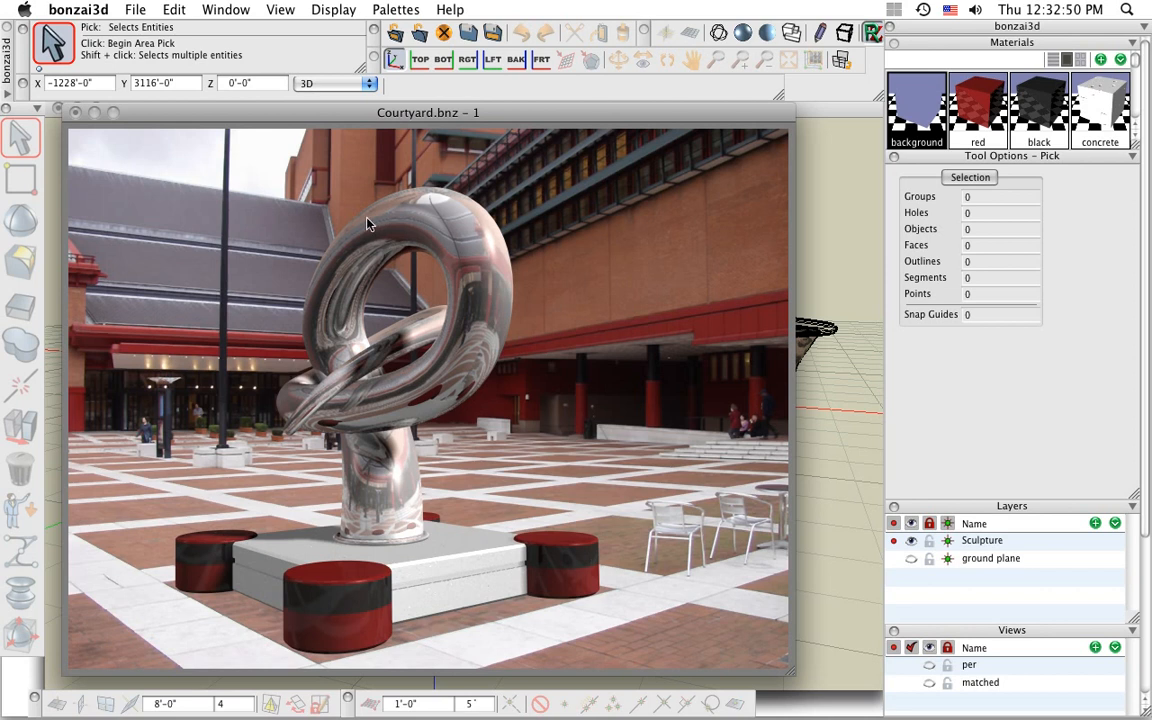
left_click(190, 178)
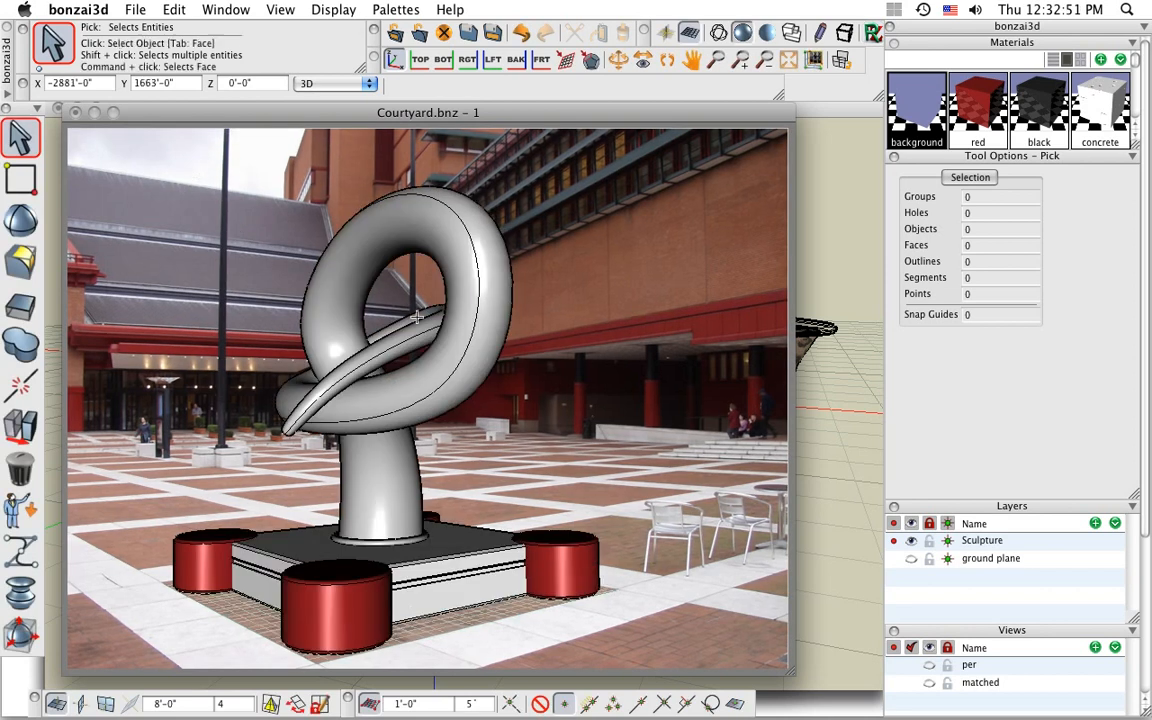
mouse_move(21, 183)
left_click(87, 188)
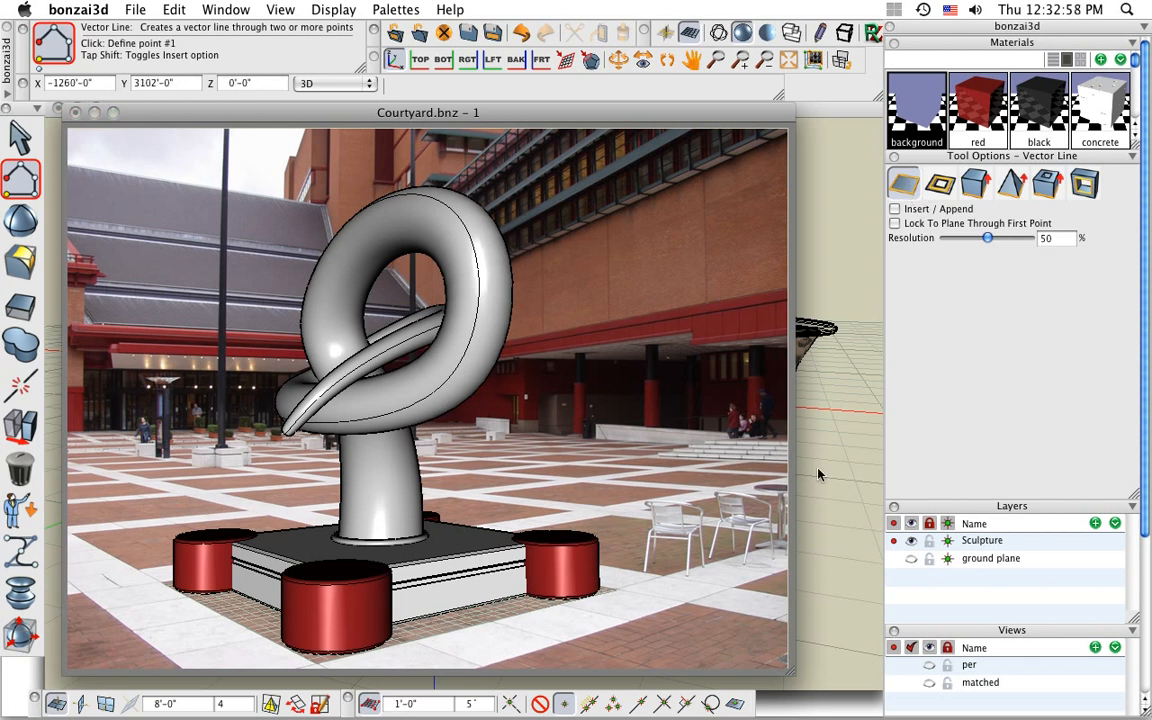
Review the background material's Background color and Catcher reflection settings, including the catcher's shadow intensity and reflectivity options.
double_click(925, 113)
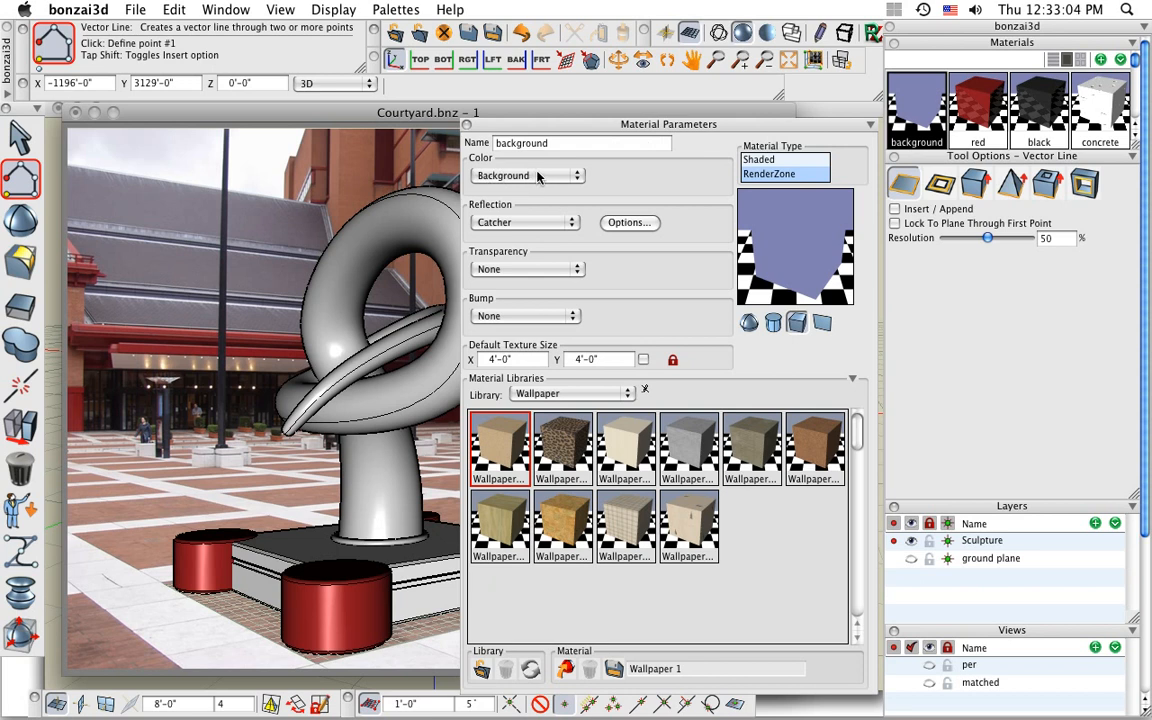
left_click(553, 178)
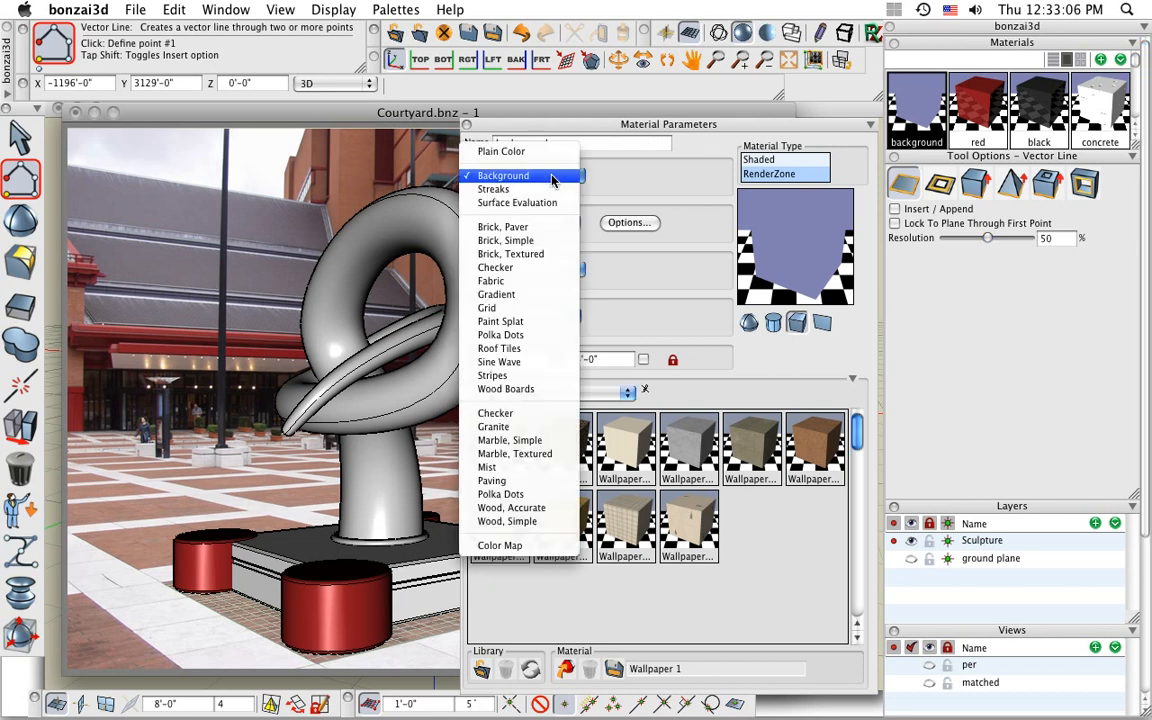
left_click(551, 176)
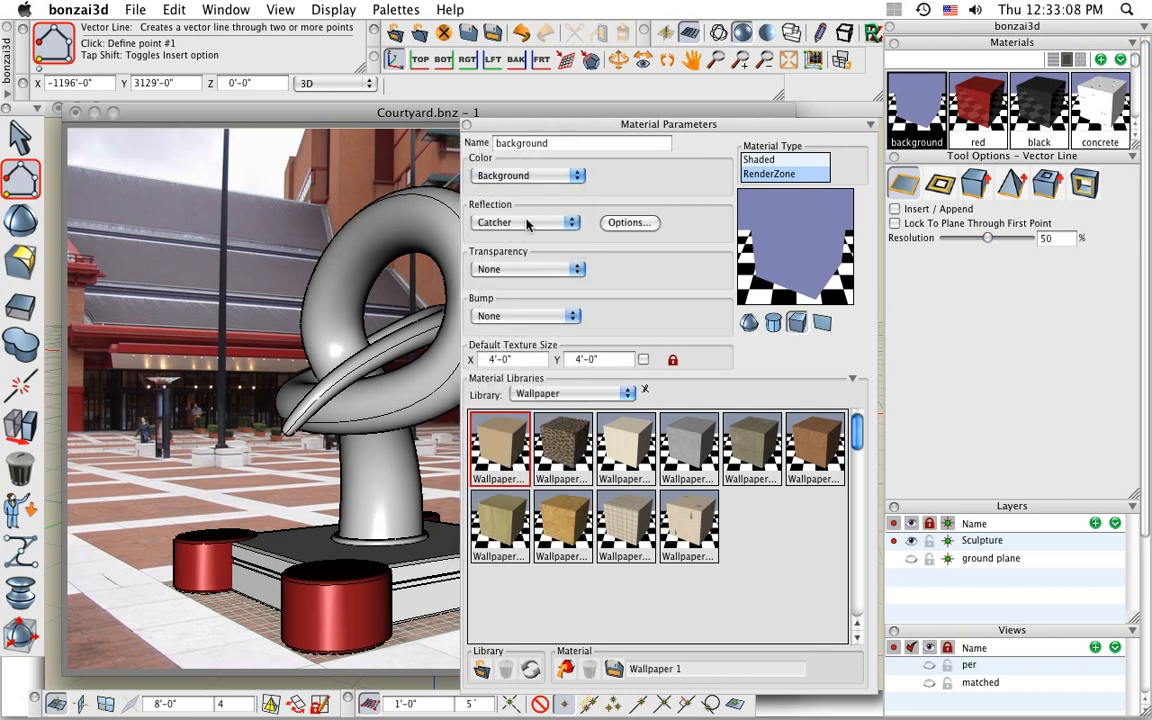
left_click(514, 222)
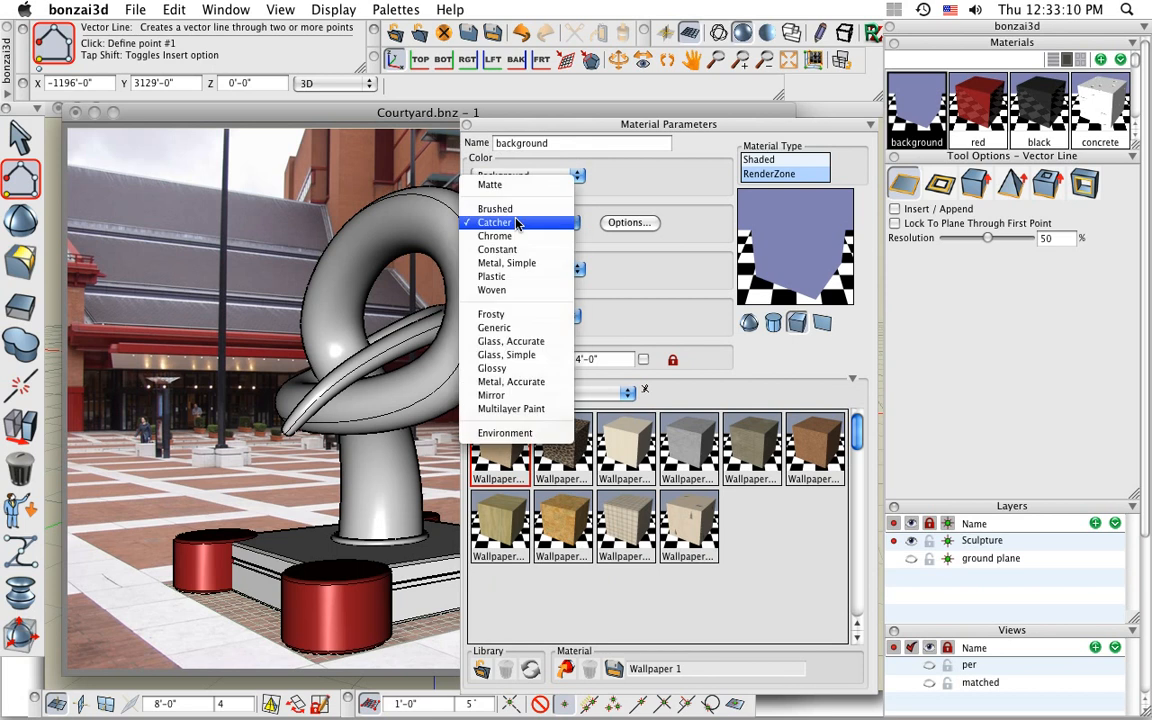
left_click(516, 222)
left_click(629, 222)
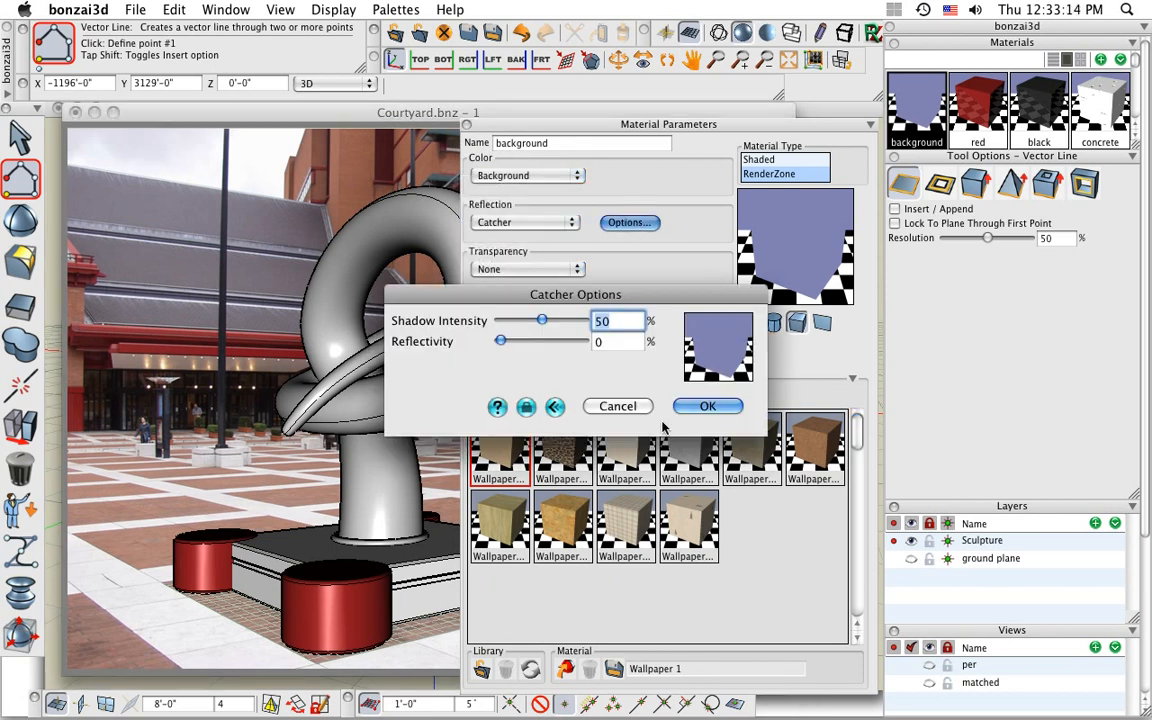
left_click(707, 406)
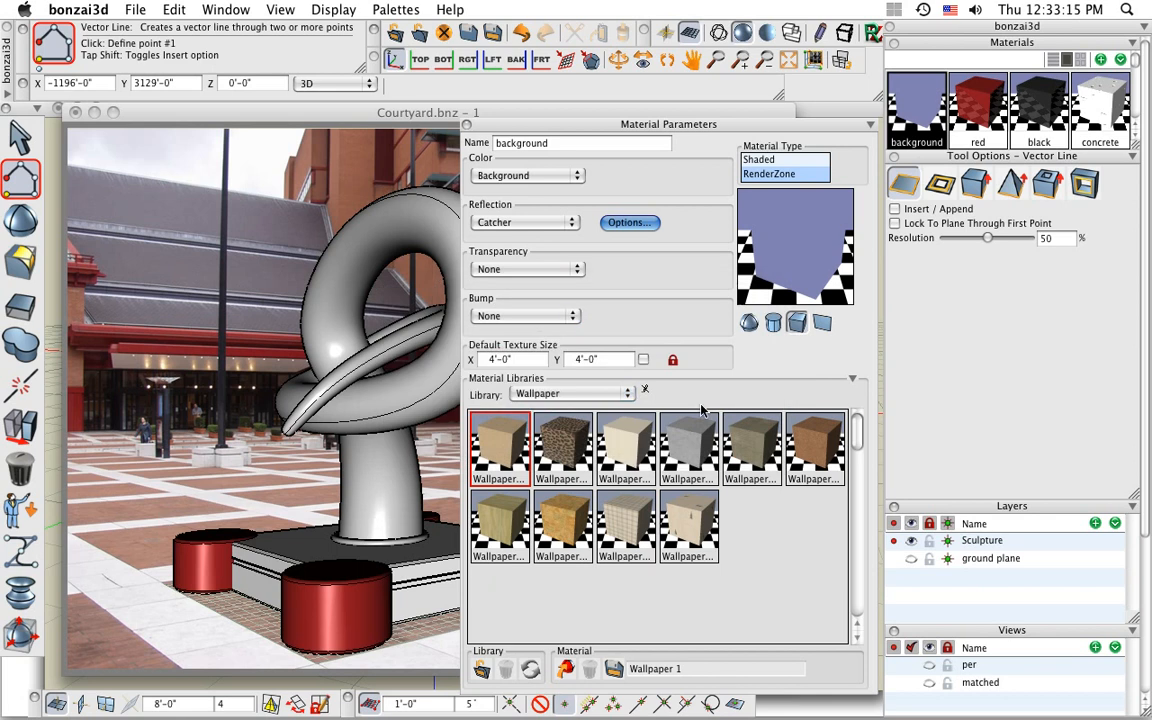
left_click(466, 127)
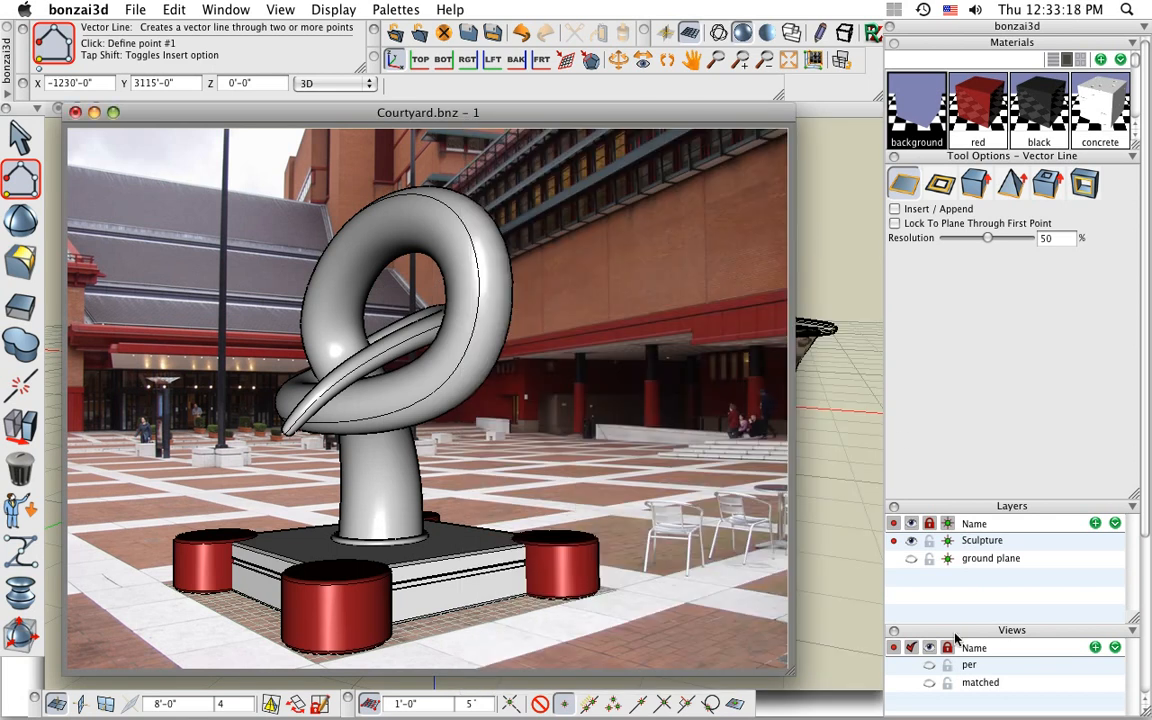
Make the ground plane layer visible and render the scene with RenderZone from the matched view.
left_click(910, 558)
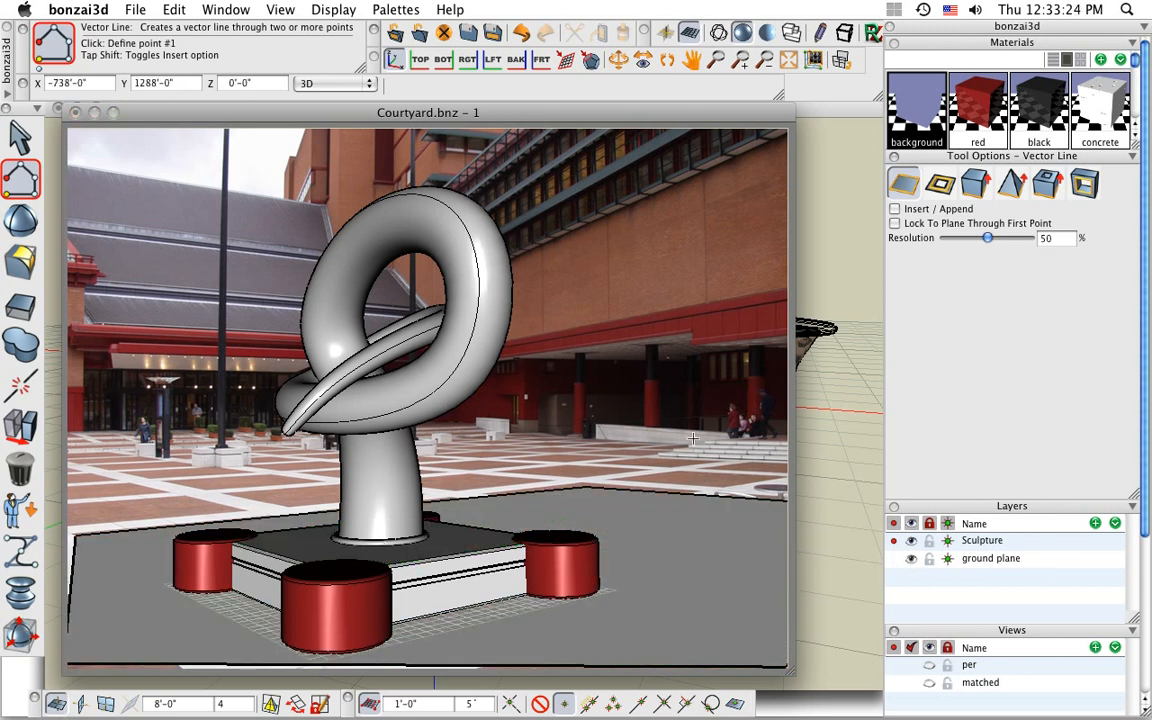
scroll(470, 508, "down", 5)
middle_click_drag(556, 597, 522, 418)
mouse_move(444, 449)
middle_mouse_down("shift")
mouse_move(501, 550)
mouse_move(645, 525)
mouse_move(332, 518)
mouse_move(420, 487)
middle_mouse_up("shift")
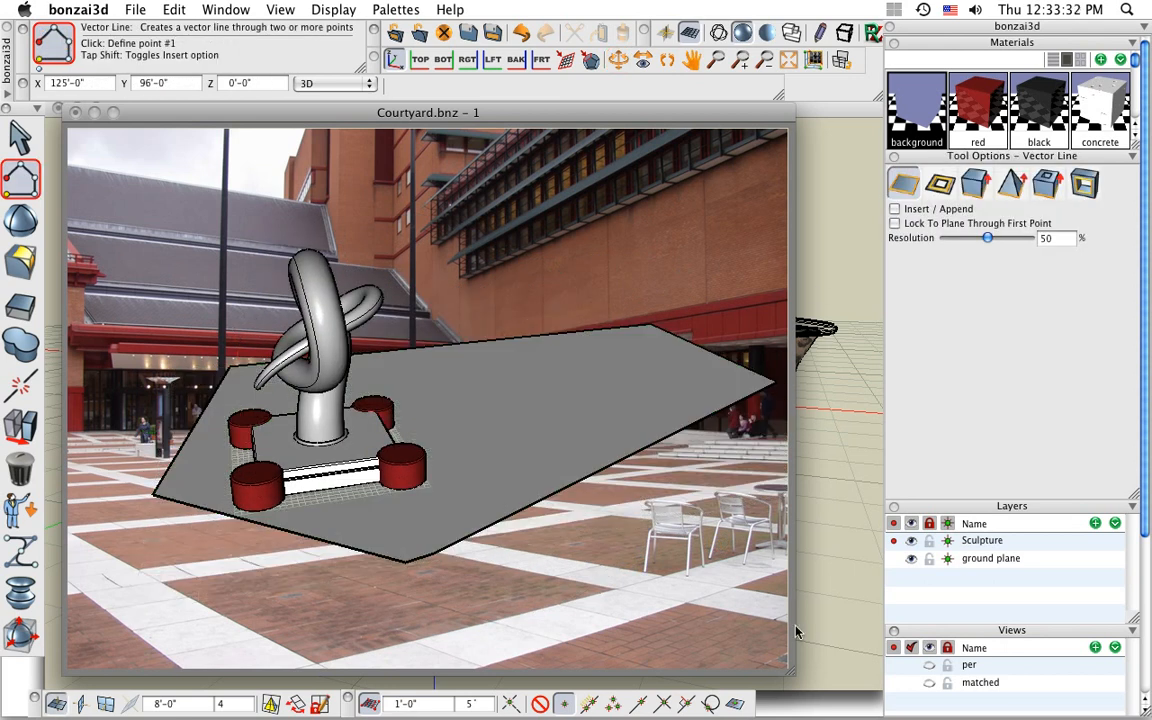
left_click(892, 684)
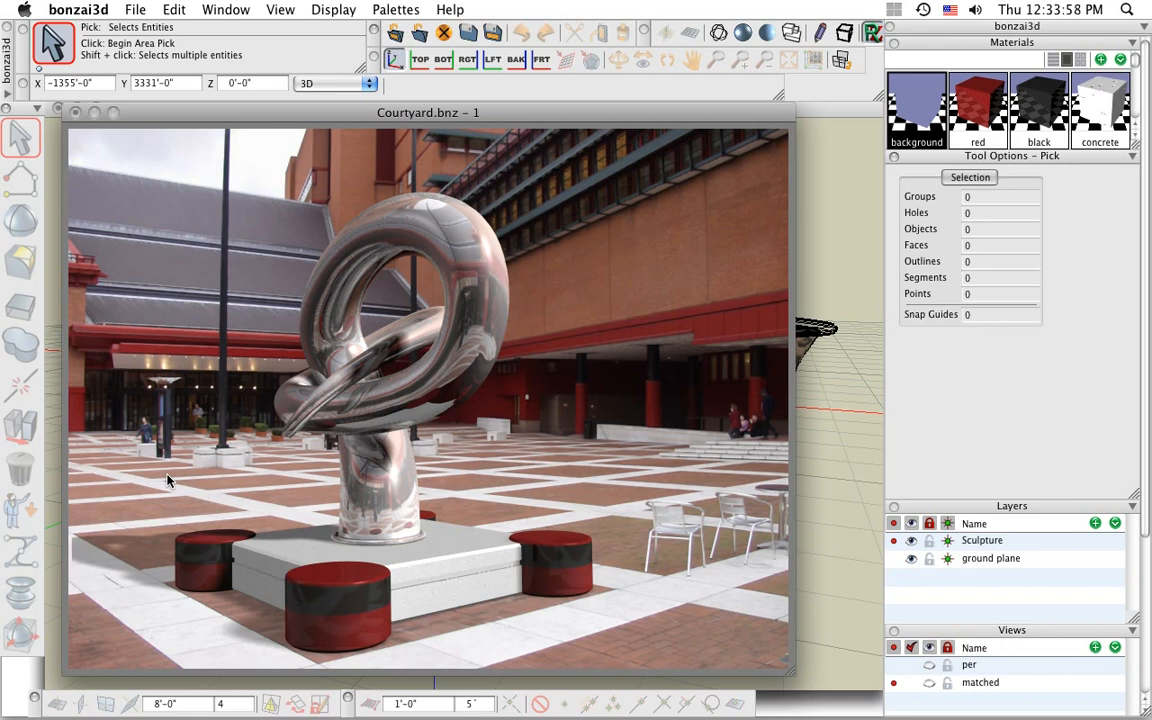
Switch to Adobe Reader, show b3d Introduction.pdf in full screen and advance to the closing Thank you slide.
key("super+Tab")
key("super+Tab")
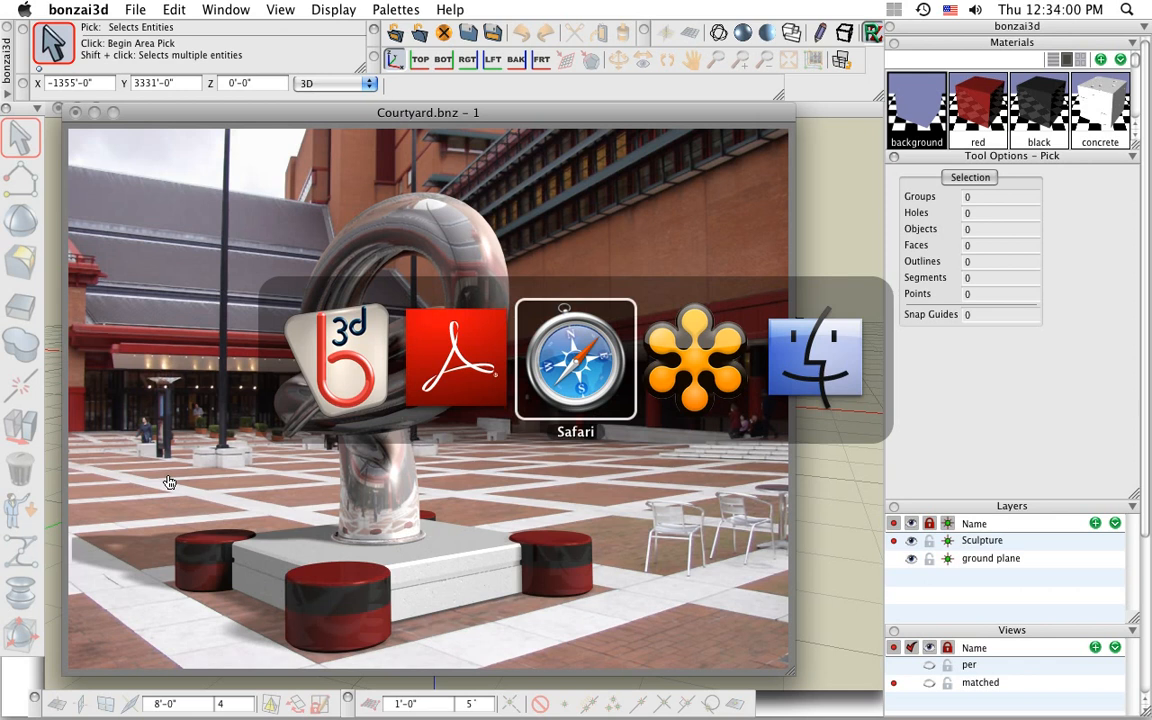
key("shift+super+Tab")
key("shift+super+Tab")
key("super+Tab")
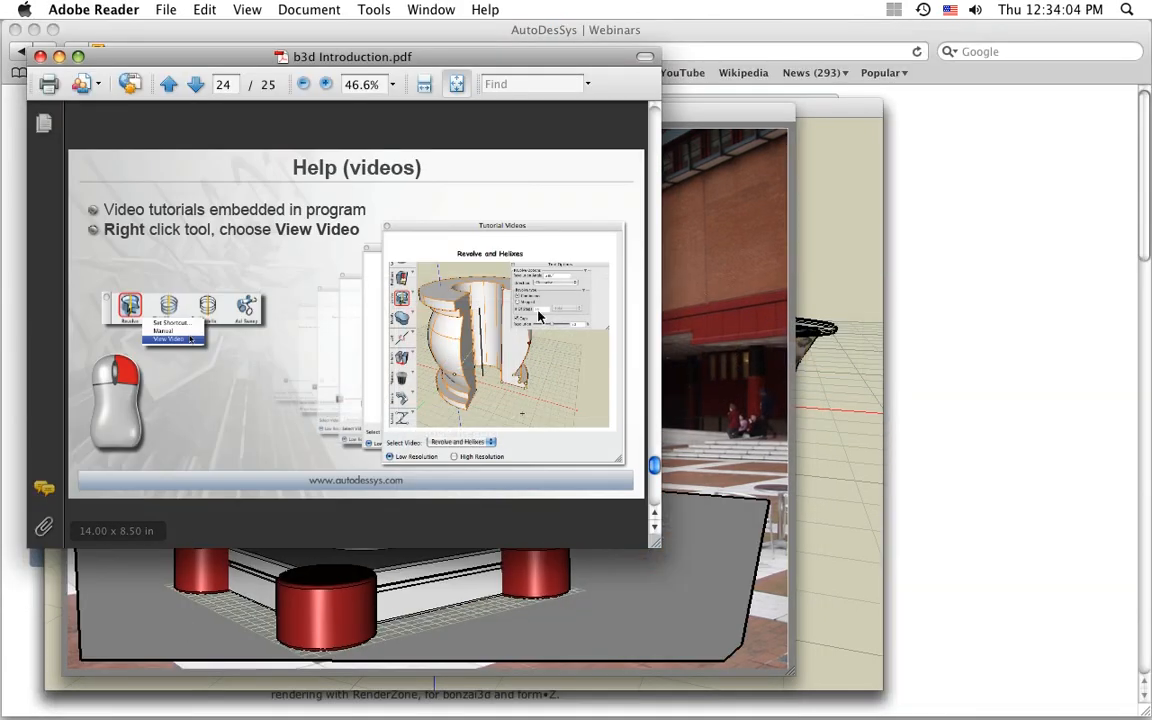
key("super+l")
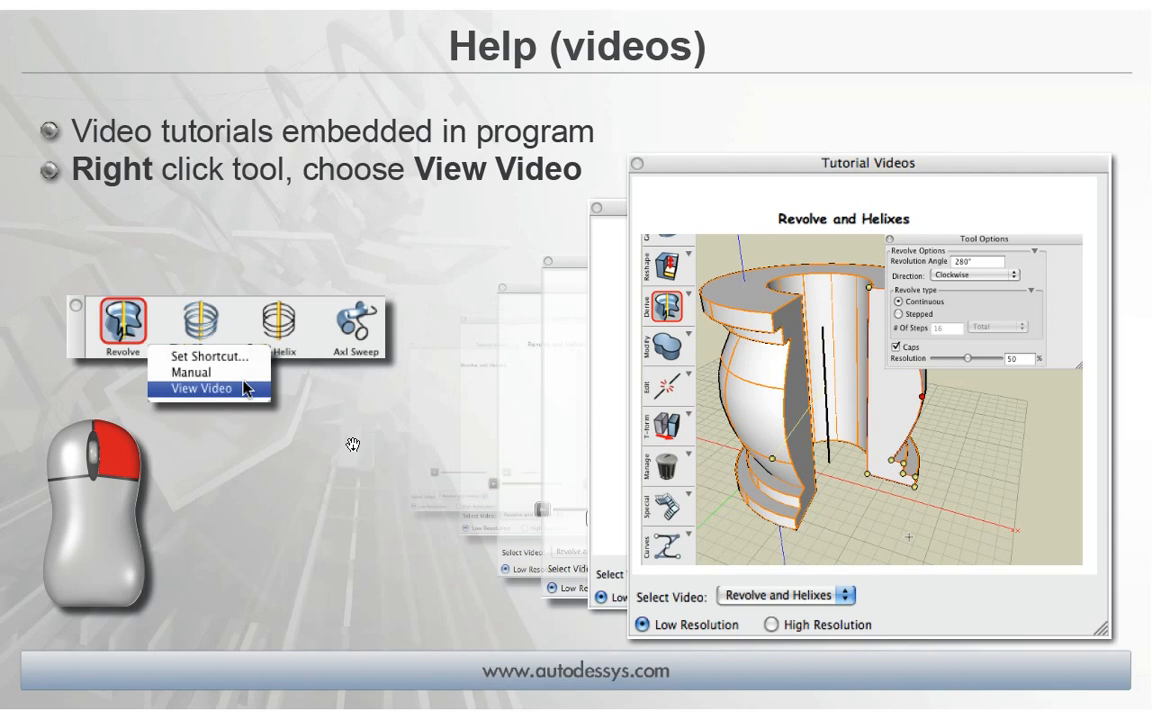
left_click(351, 445)
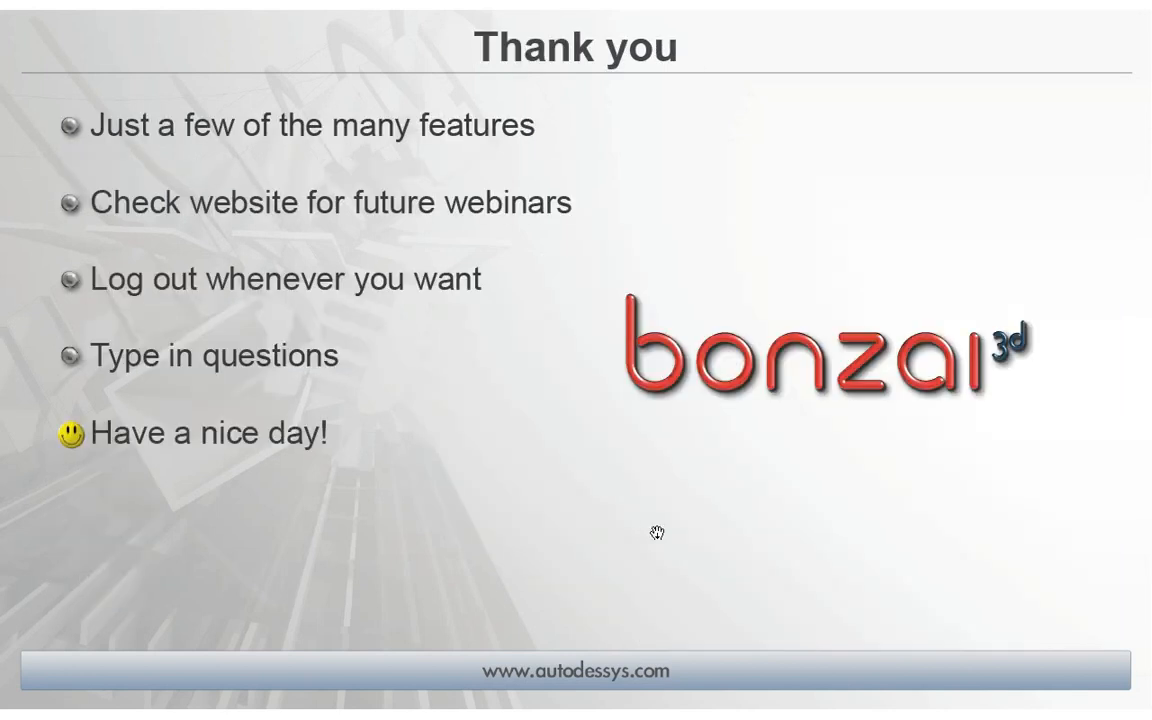